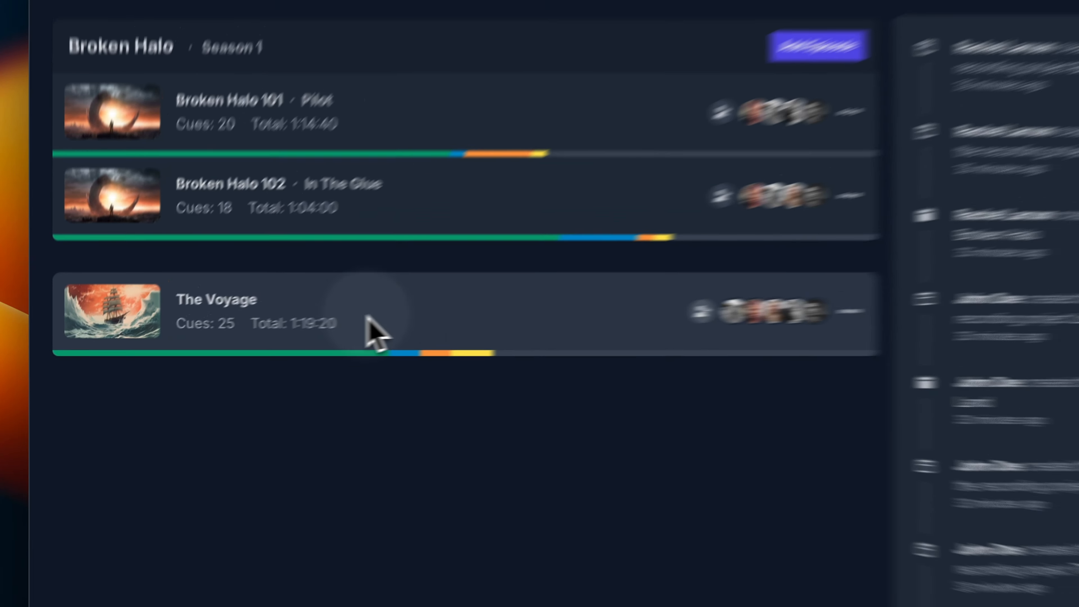
# - Open The Voyage project and show the tools available for its cues
pyautogui.click(441, 310)
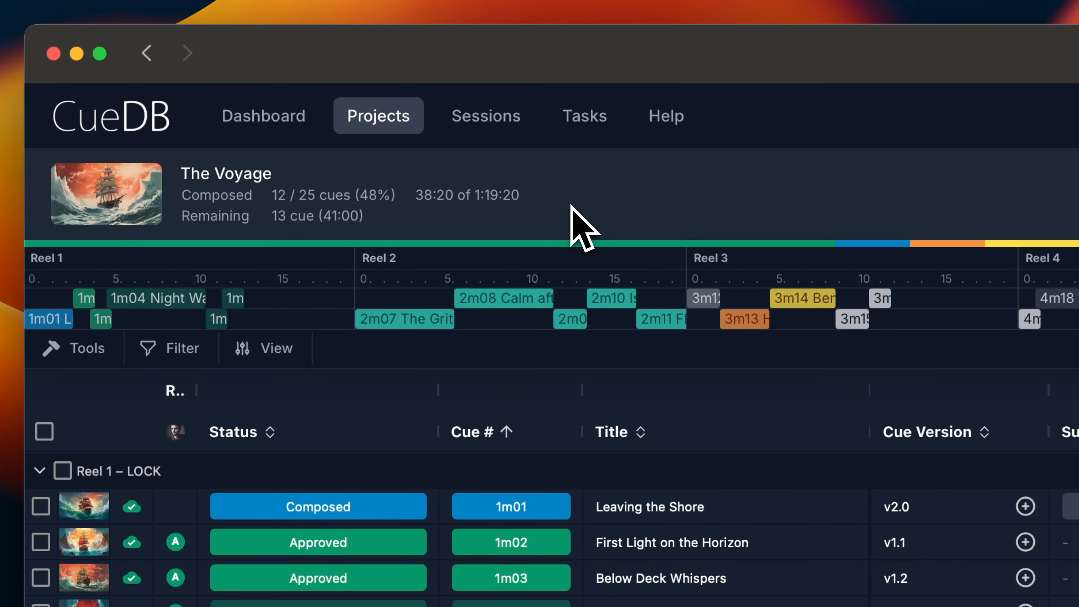
pyautogui.moveTo(571, 247)
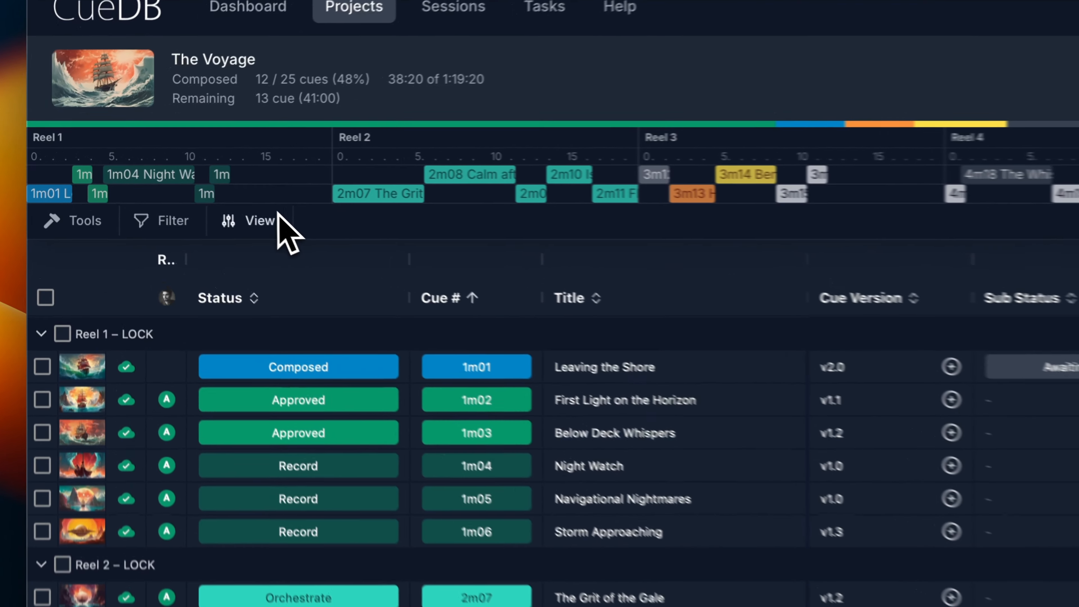
pyautogui.click(70, 187)
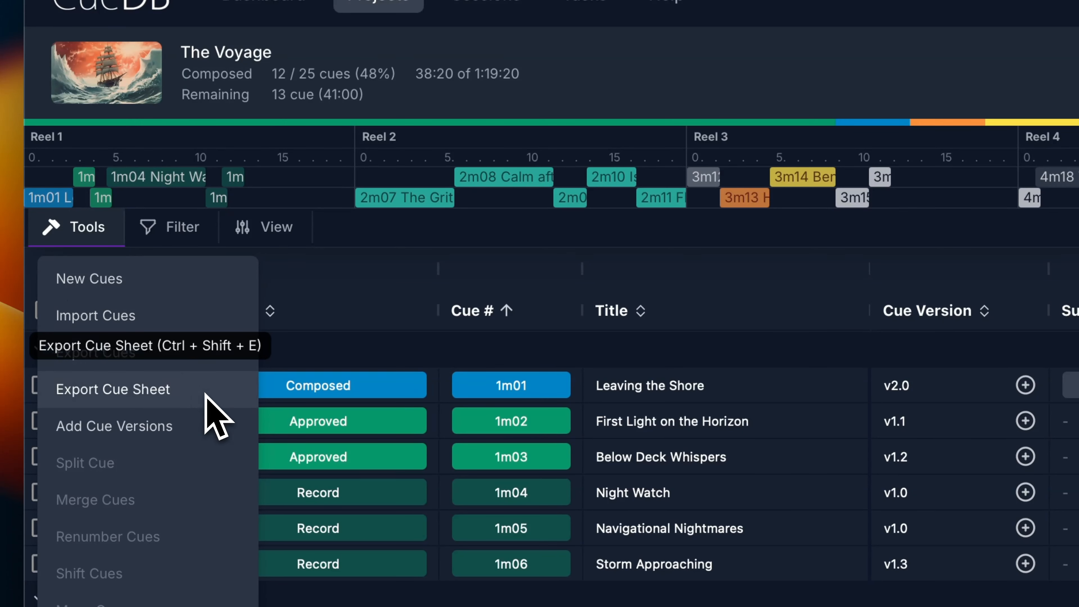
# - Filter the cue list to Licensed and to Compositions, and clear all filters again
pyautogui.click(176, 225)
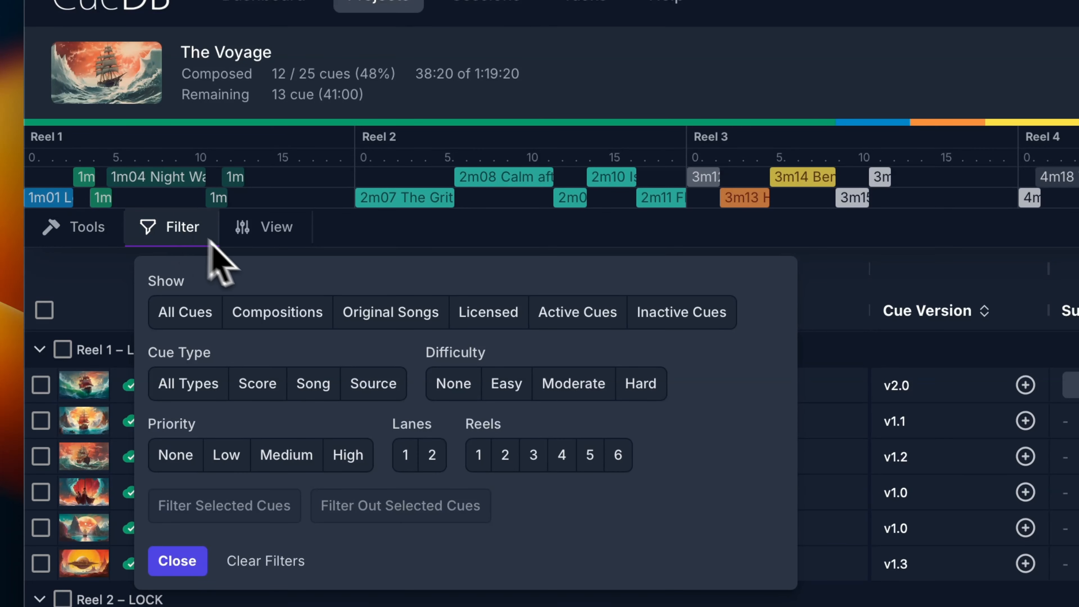
pyautogui.click(502, 320)
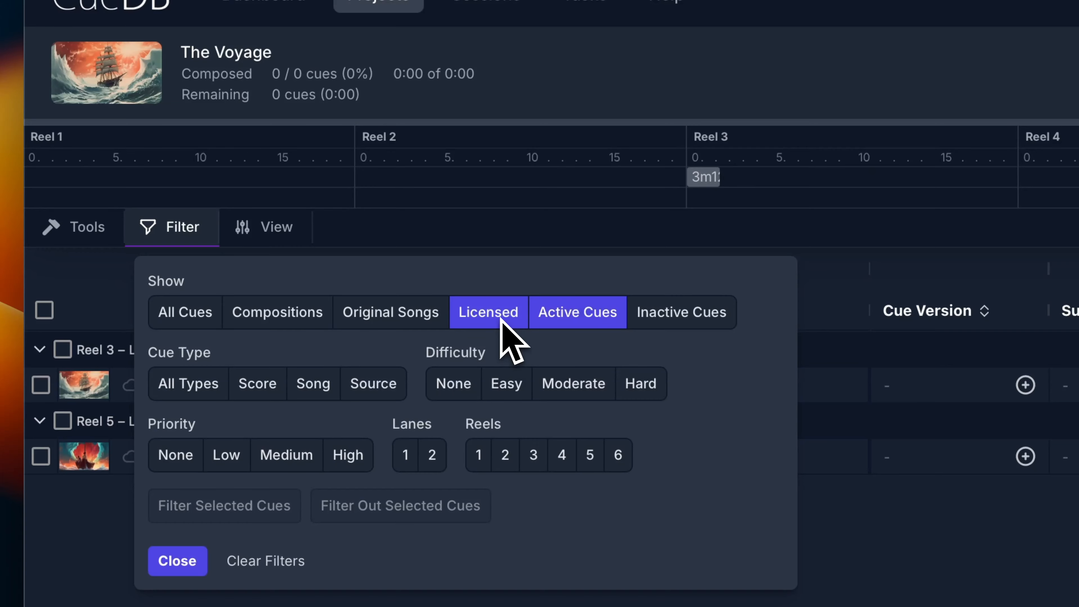
pyautogui.click(272, 317)
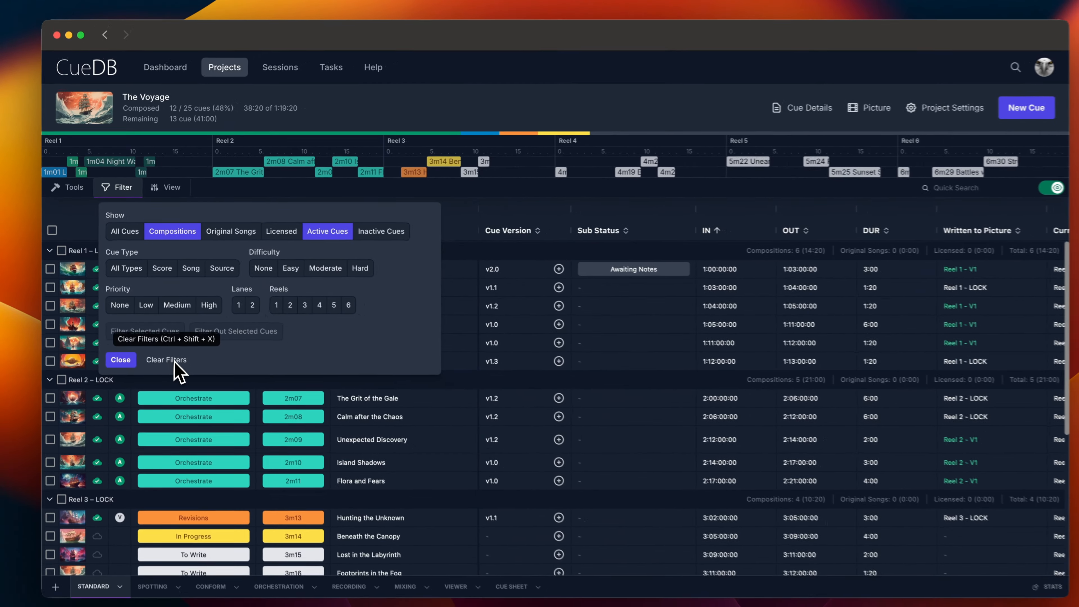
pyautogui.click(285, 564)
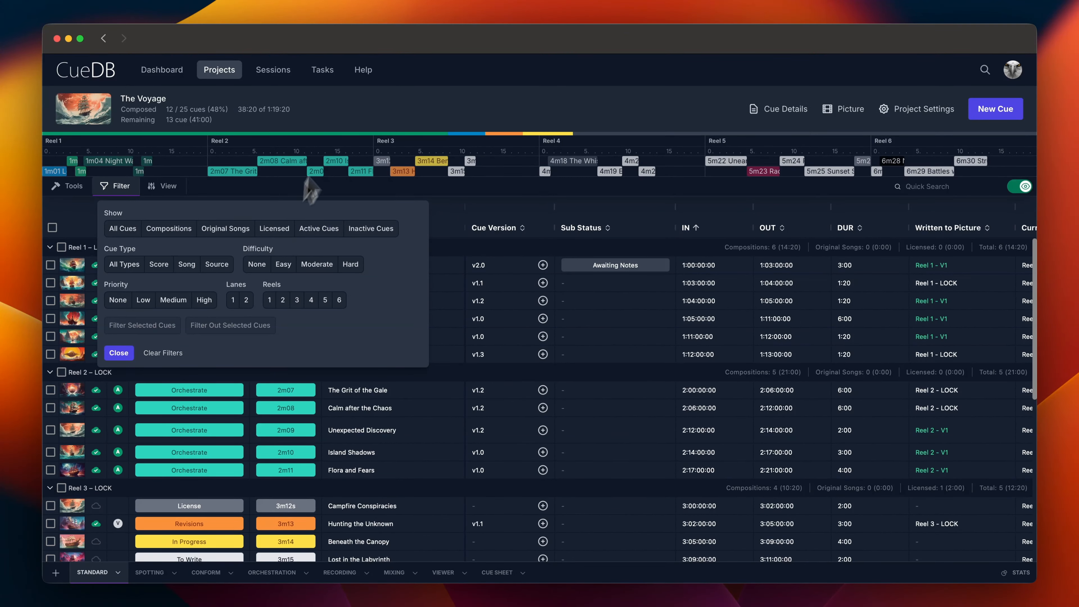
pyautogui.click(339, 122)
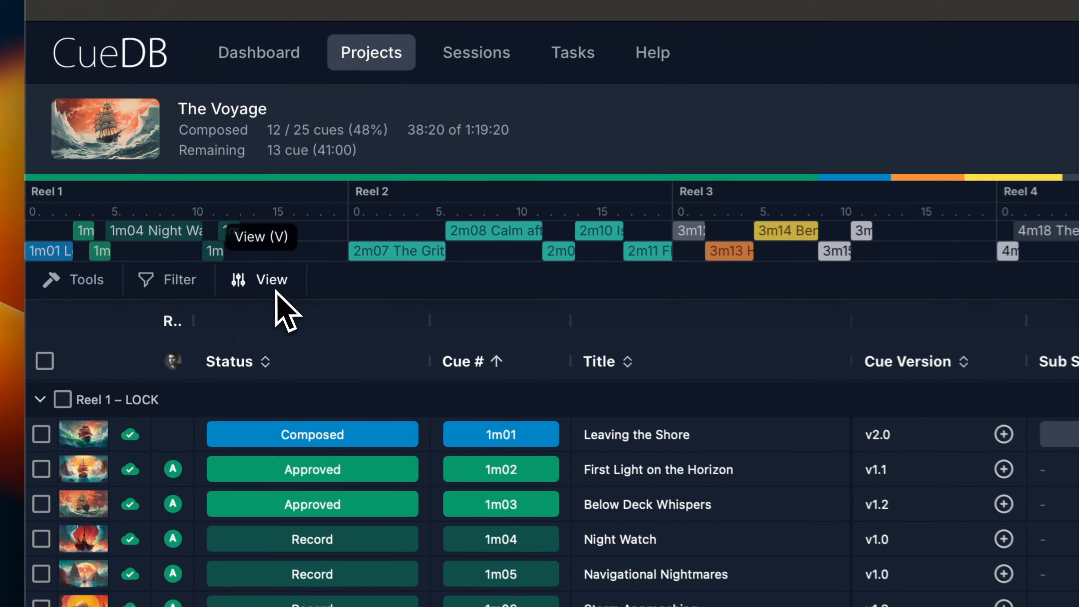
# - Preview the cue table with the Large row size and return it to Tiny
pyautogui.click(164, 186)
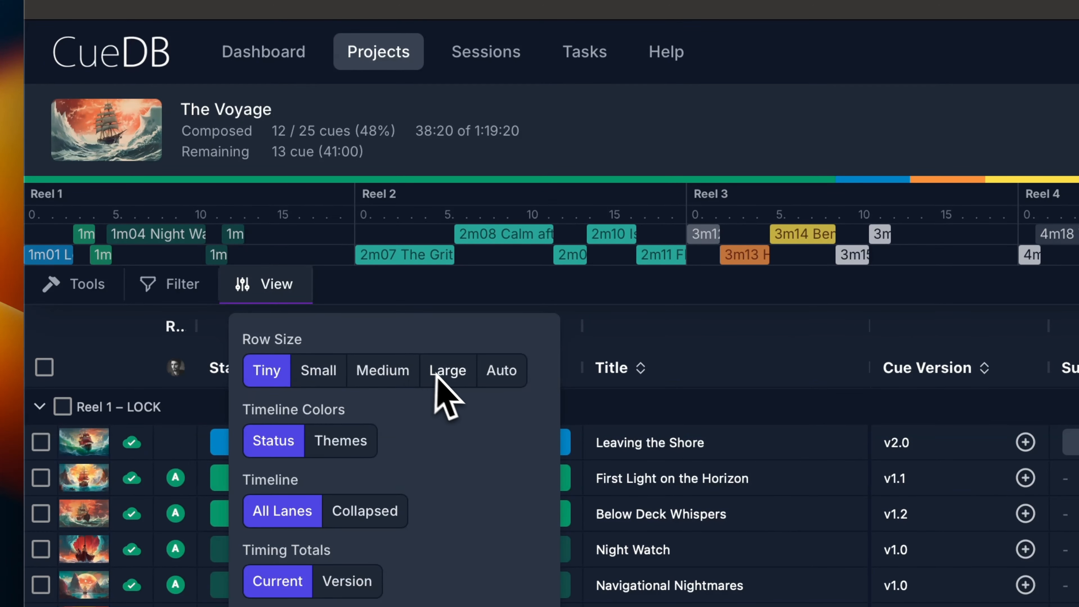
pyautogui.click(447, 373)
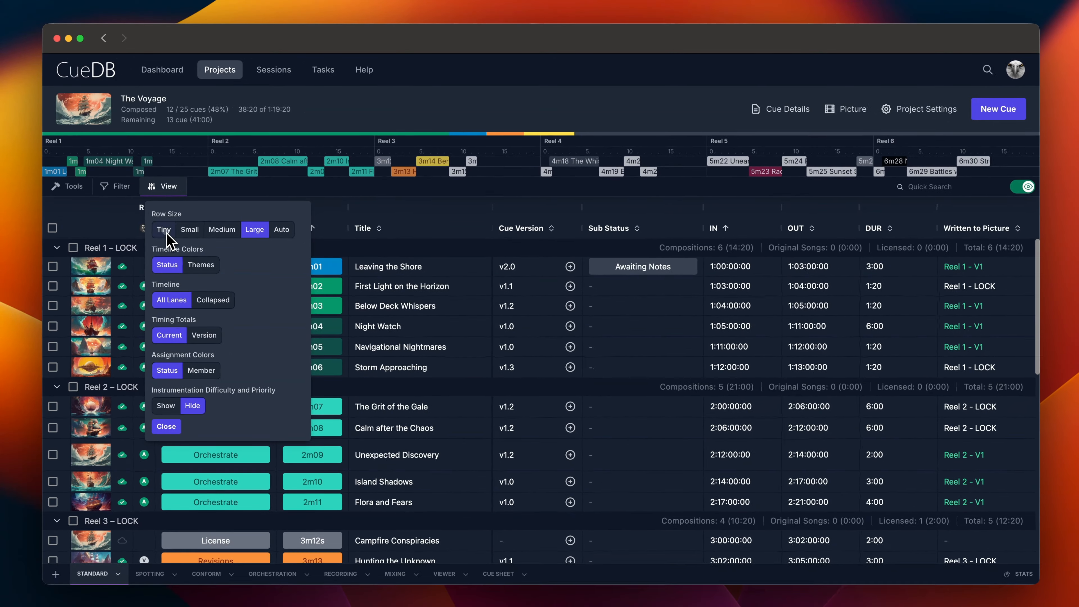
pyautogui.click(267, 370)
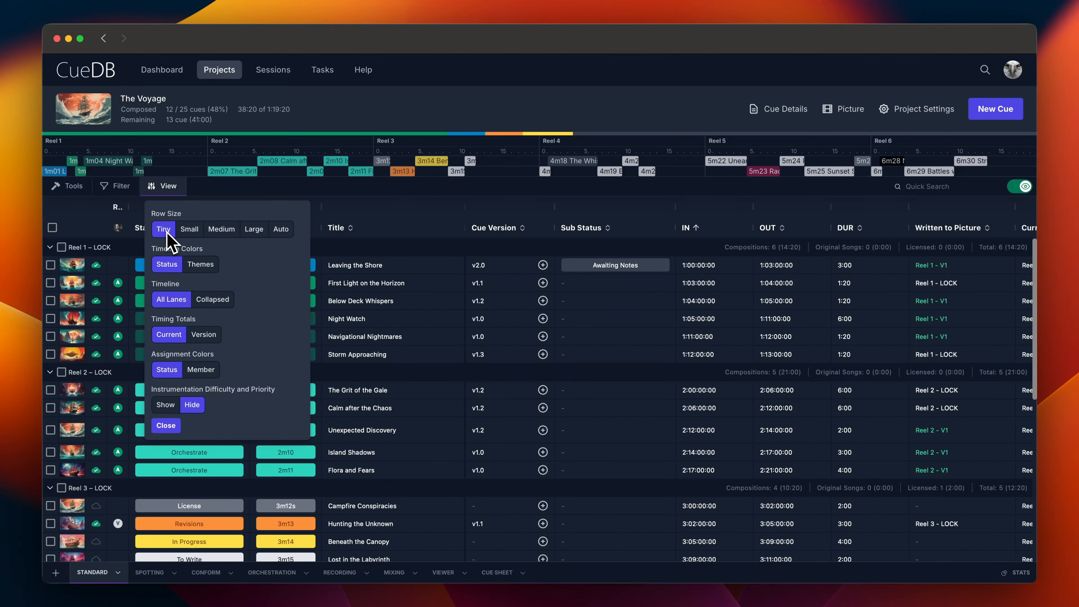
# - Quick-search the cue list for 1m01
pyautogui.click(379, 196)
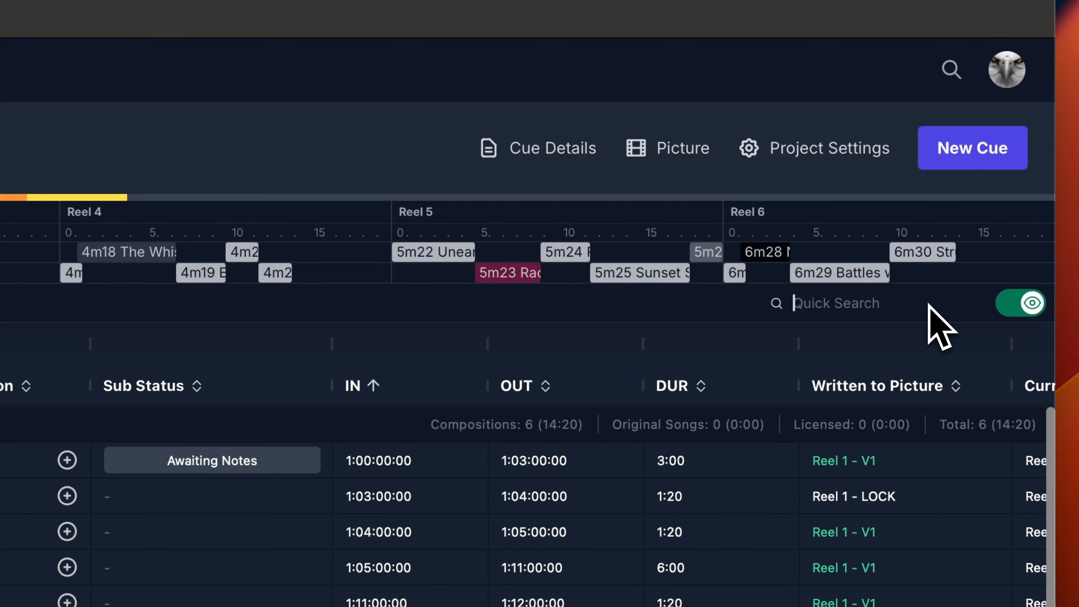
pyautogui.write('1m01')
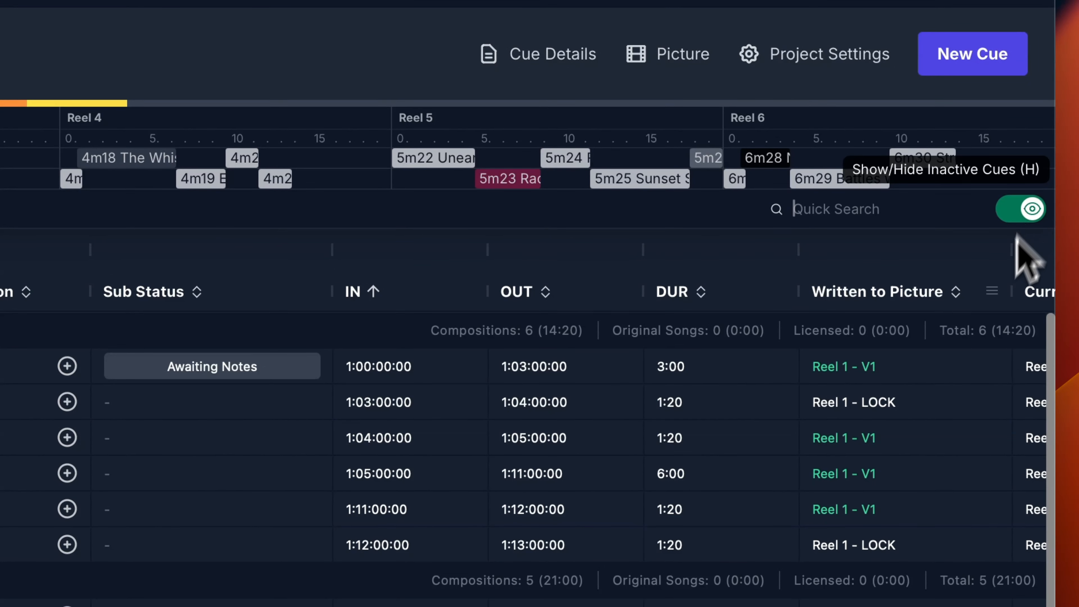
# - Mark cues 1m01 and 1m02 as inactive and hide inactive cues from the list
pyautogui.hscroll(10, 961, 385)
pyautogui.hscroll(10, 964, 398)
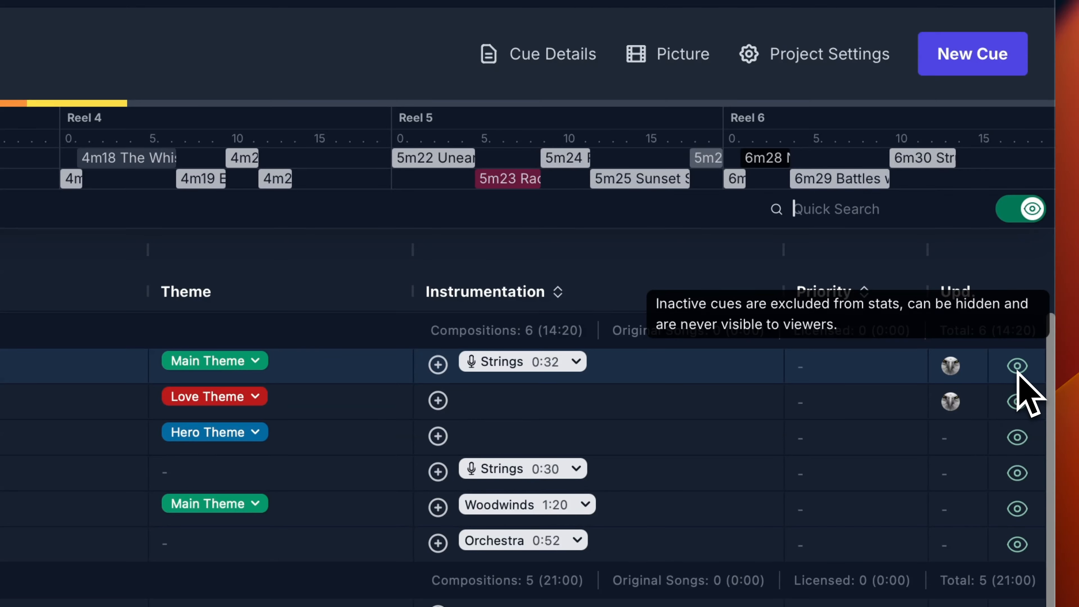
pyautogui.click(1018, 367)
pyautogui.click(1018, 403)
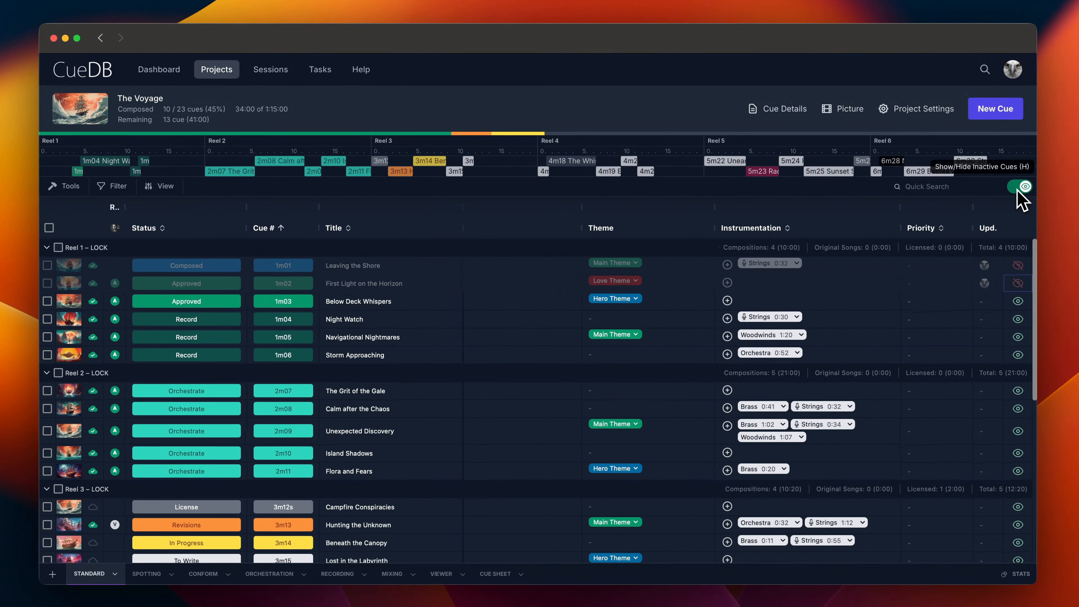
pyautogui.click(1020, 209)
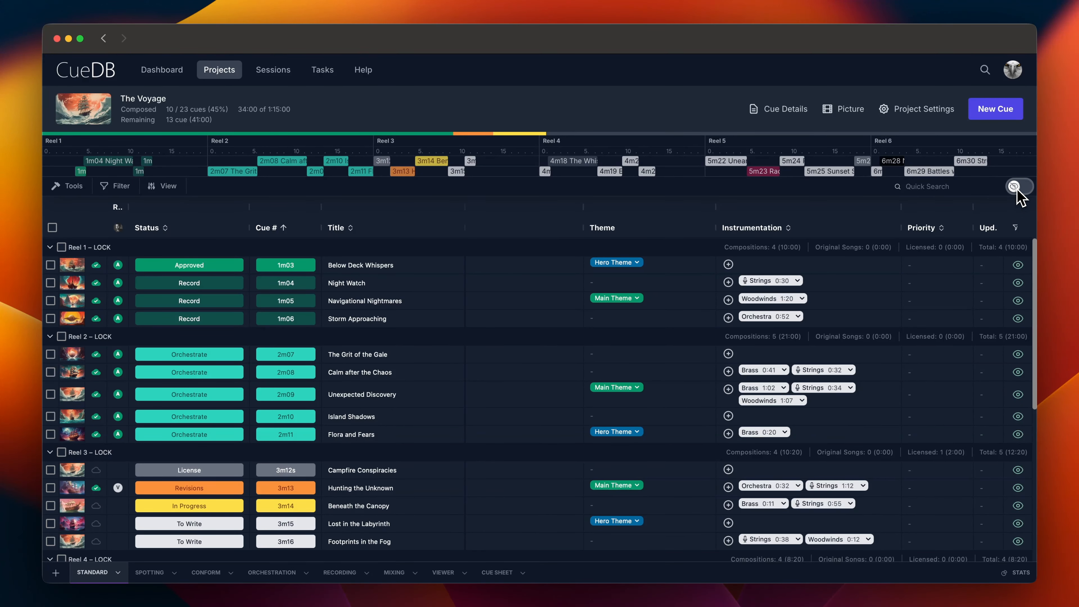
# - Show the inactive cues again and set cues 1m01 and 1m02 back to active
pyautogui.click(1017, 189)
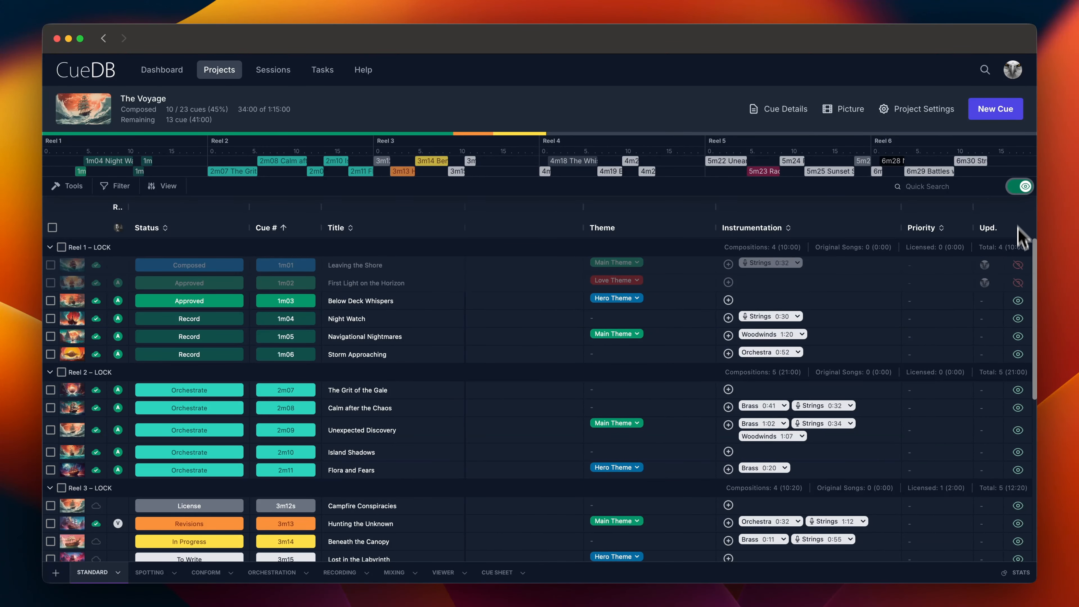
pyautogui.click(1018, 264)
pyautogui.click(1018, 283)
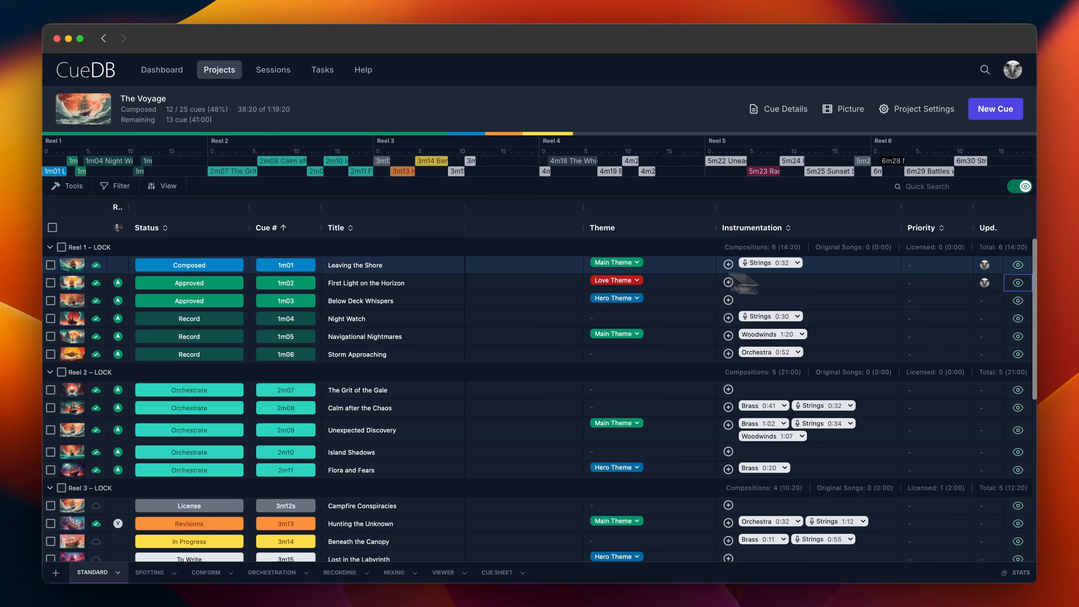
# - Move the Sub Status column between OUT and DUR, and remove it from the cue table
pyautogui.hscroll(5, 598, 273)
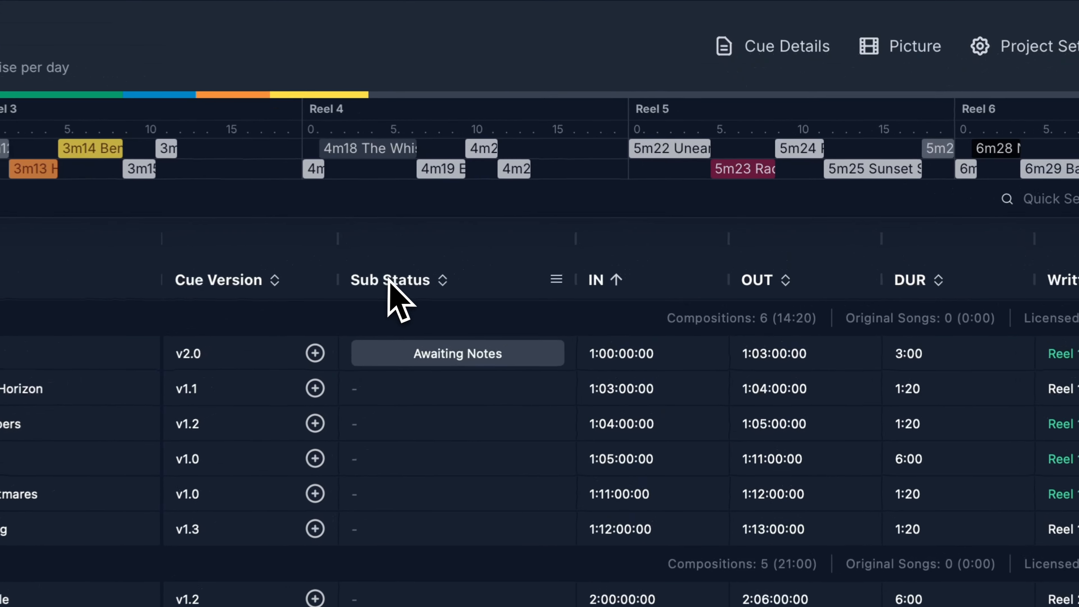
pyautogui.moveTo(388, 281); pyautogui.dragTo(811, 287)
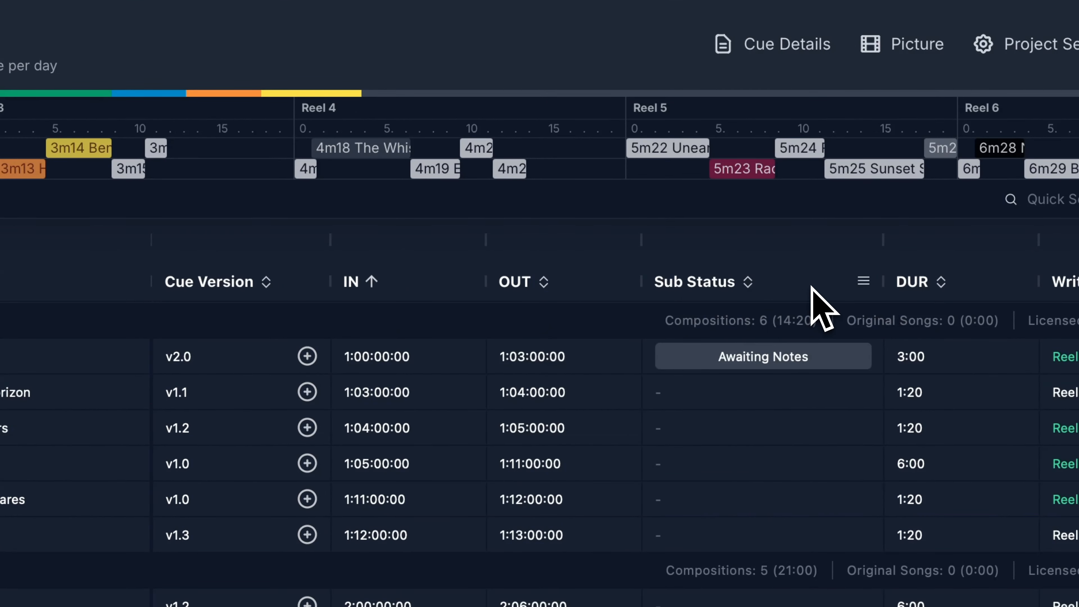
pyautogui.moveTo(701, 283); pyautogui.dragTo(379, 192)
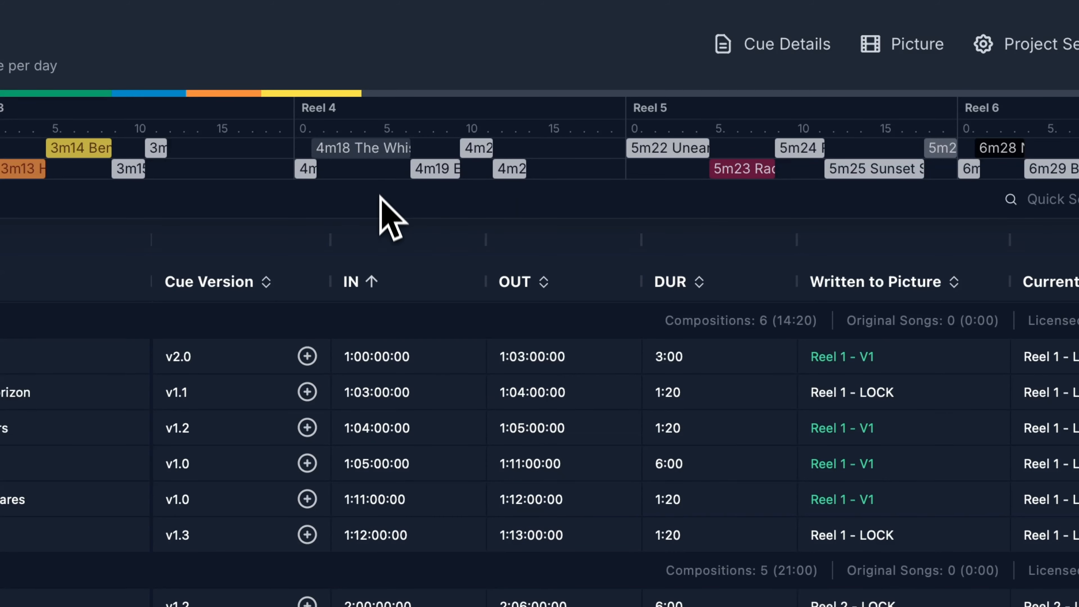
# - Find the columns matching "status" and re-enable the Sub Status column in the cue table
pyautogui.click(465, 283)
pyautogui.click(634, 290)
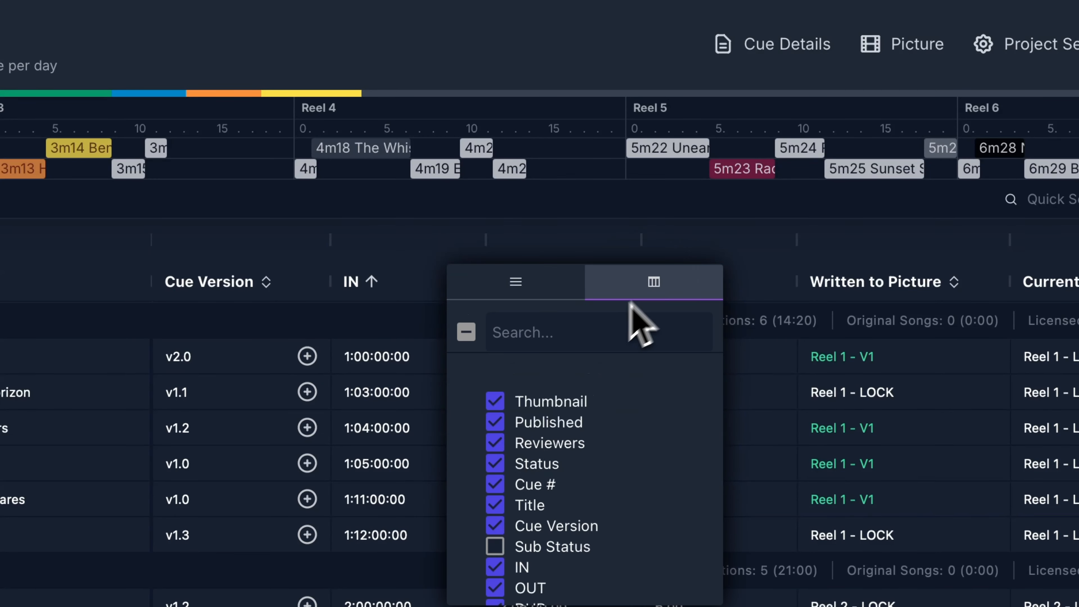
pyautogui.click(588, 330)
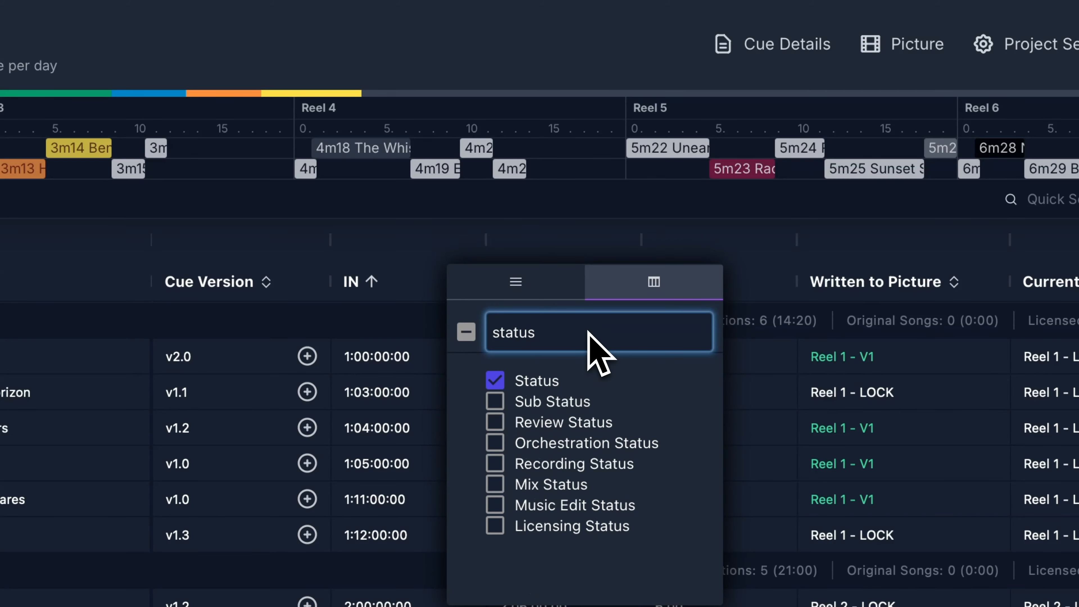
pyautogui.click(531, 404)
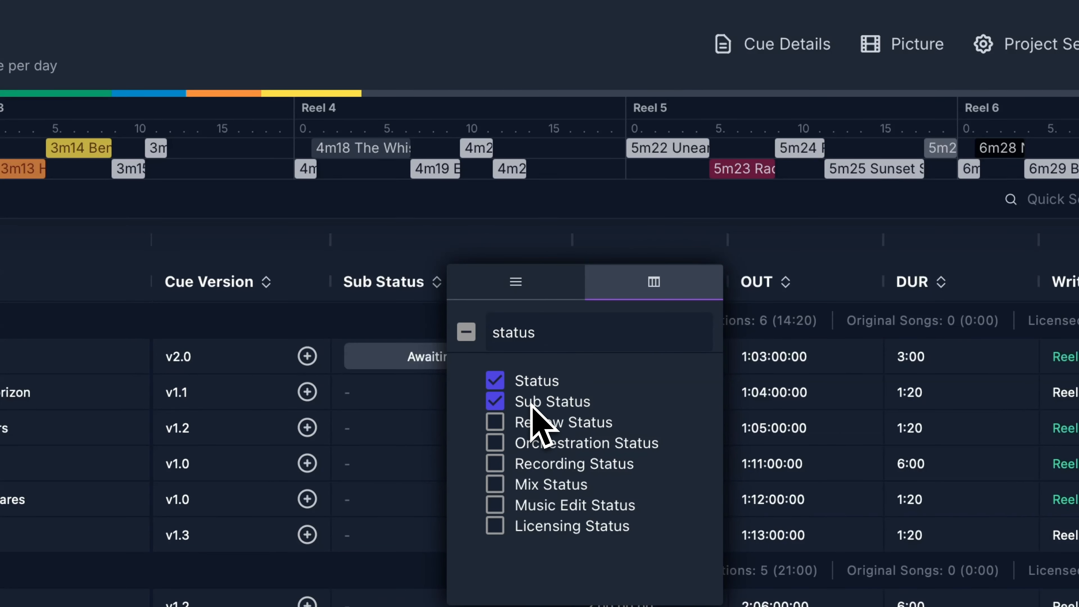
pyautogui.click(548, 54)
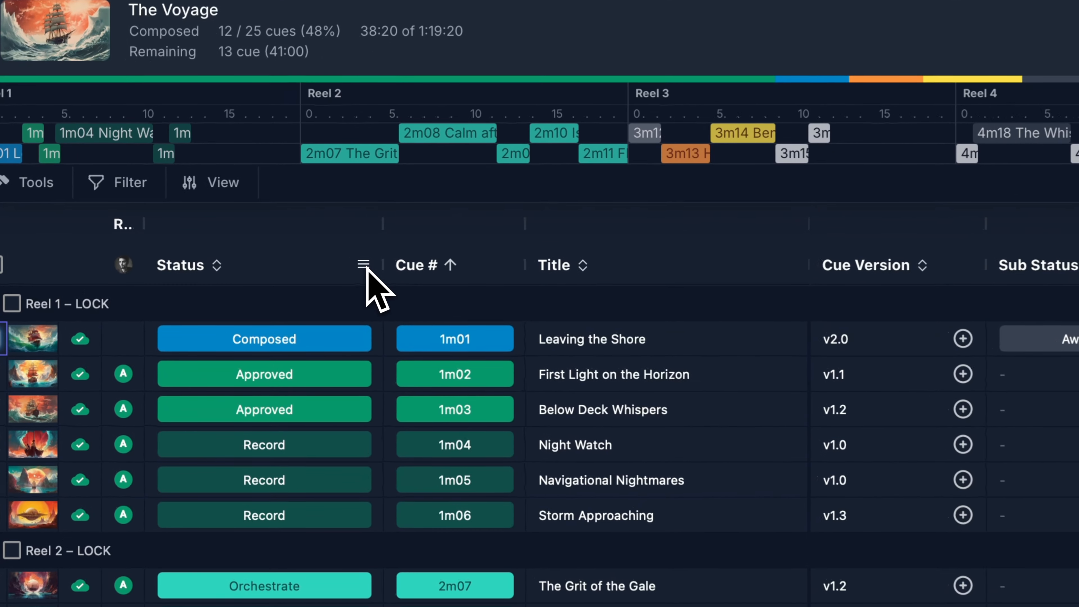
# - Set the Status column to No Pin and check how it behaves when the table moves sideways
pyautogui.click(366, 266)
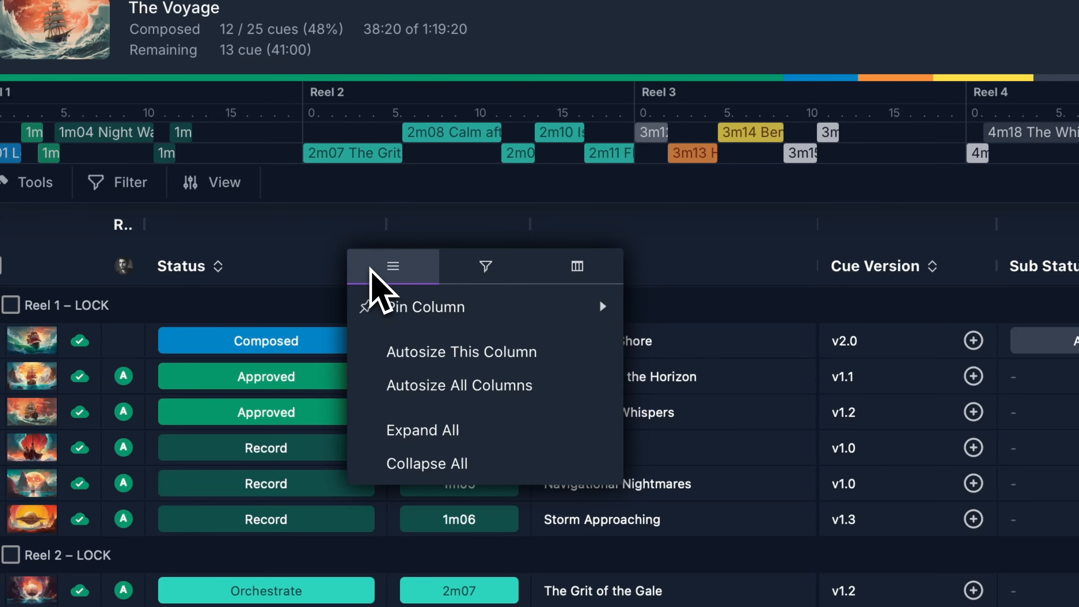
pyautogui.moveTo(463, 303)
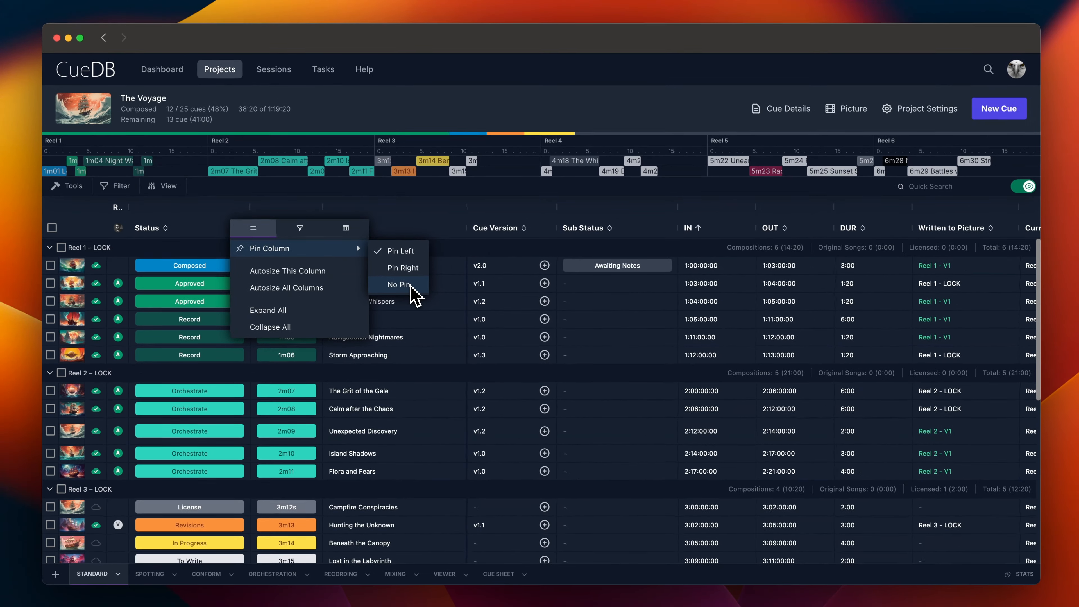
pyautogui.click(410, 286)
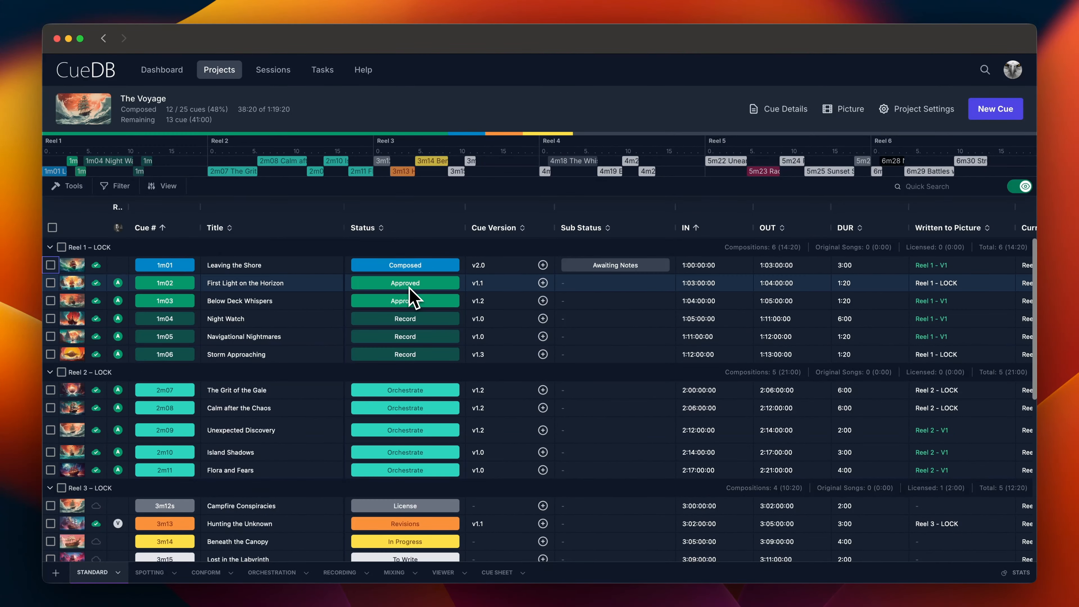
pyautogui.hscroll(3, 434, 294)
pyautogui.hscroll(-3, 438, 295)
pyautogui.hscroll(2, 436, 294)
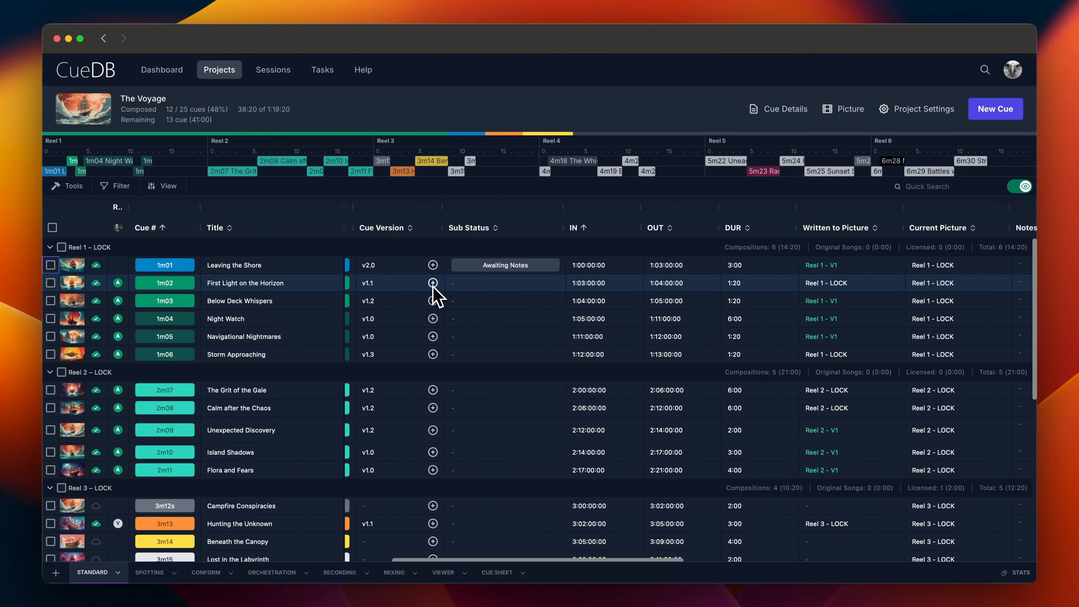
pyautogui.hscroll(-2, 436, 293)
# - Set the Status column back to Pin Left
pyautogui.click(458, 229)
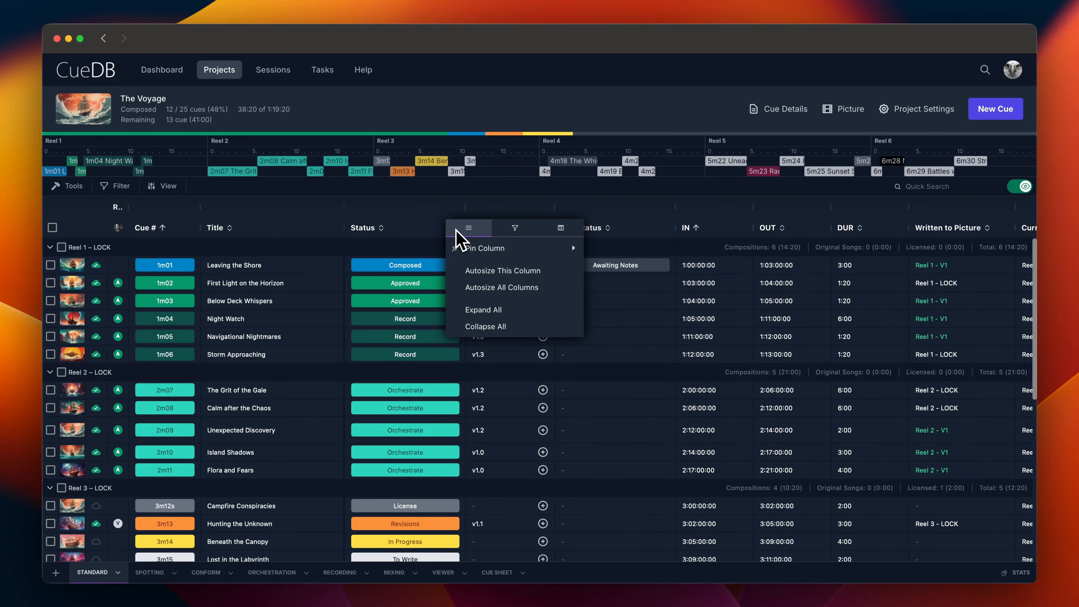
pyautogui.moveTo(525, 249)
pyautogui.click(615, 251)
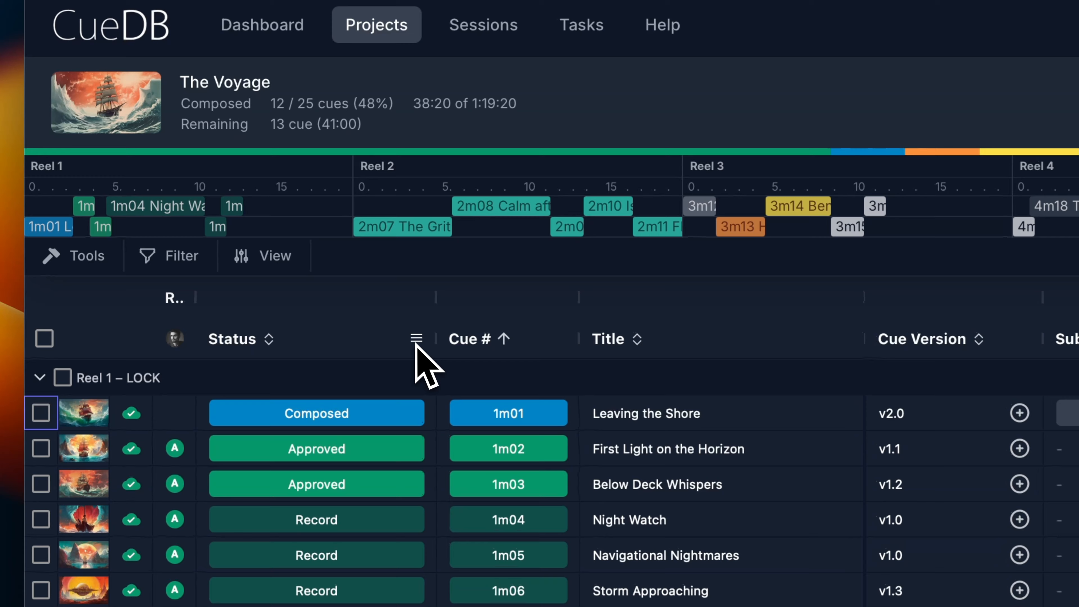
# - Filter the Status column to To Write and In Progress, and clear both filter values
pyautogui.click(239, 229)
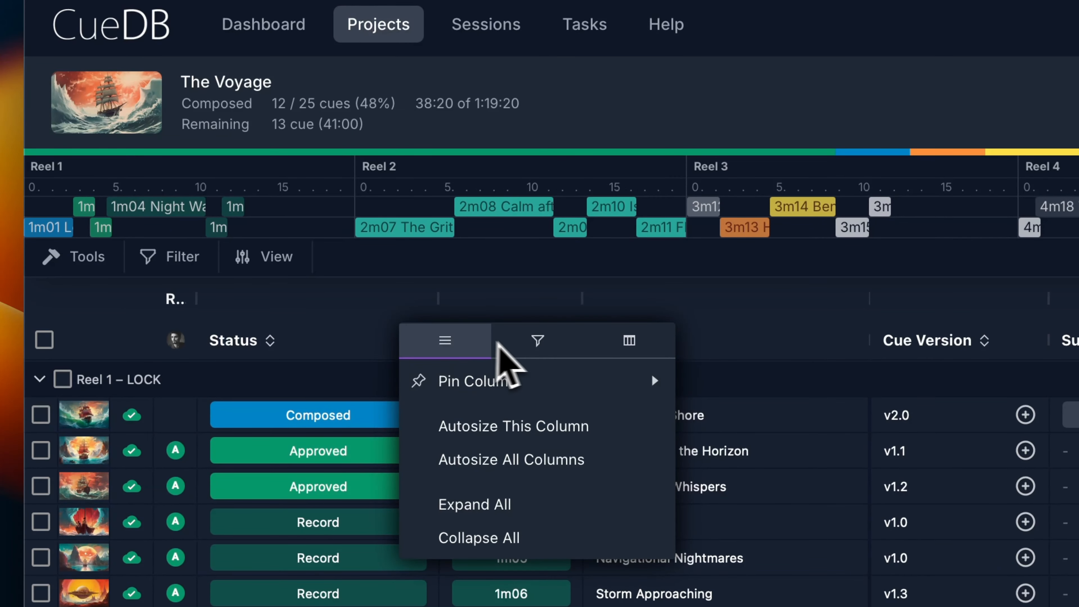
pyautogui.click(525, 352)
pyautogui.click(479, 452)
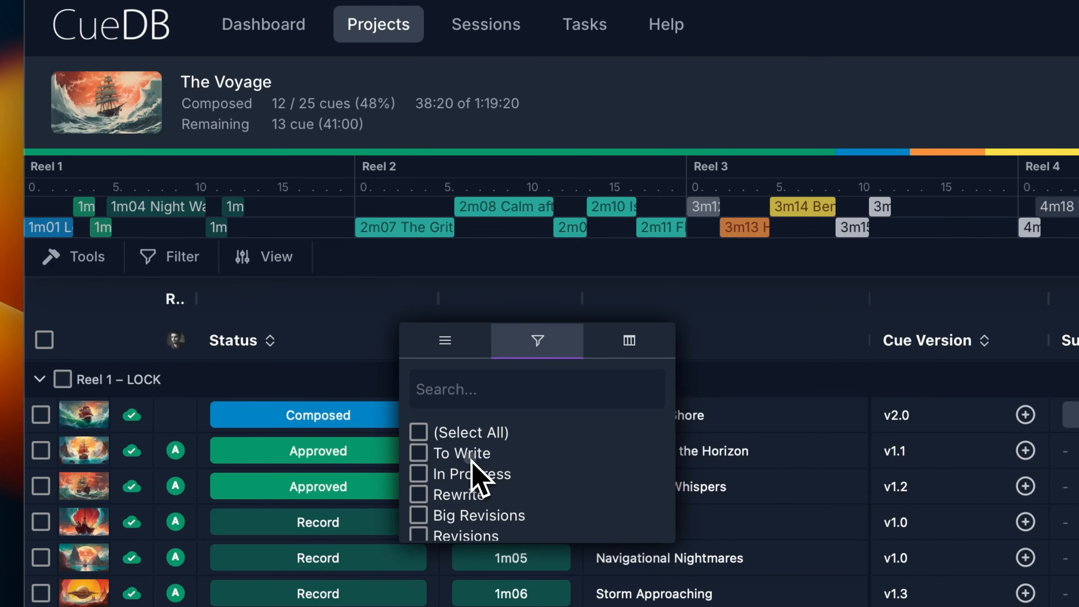
pyautogui.click(472, 478)
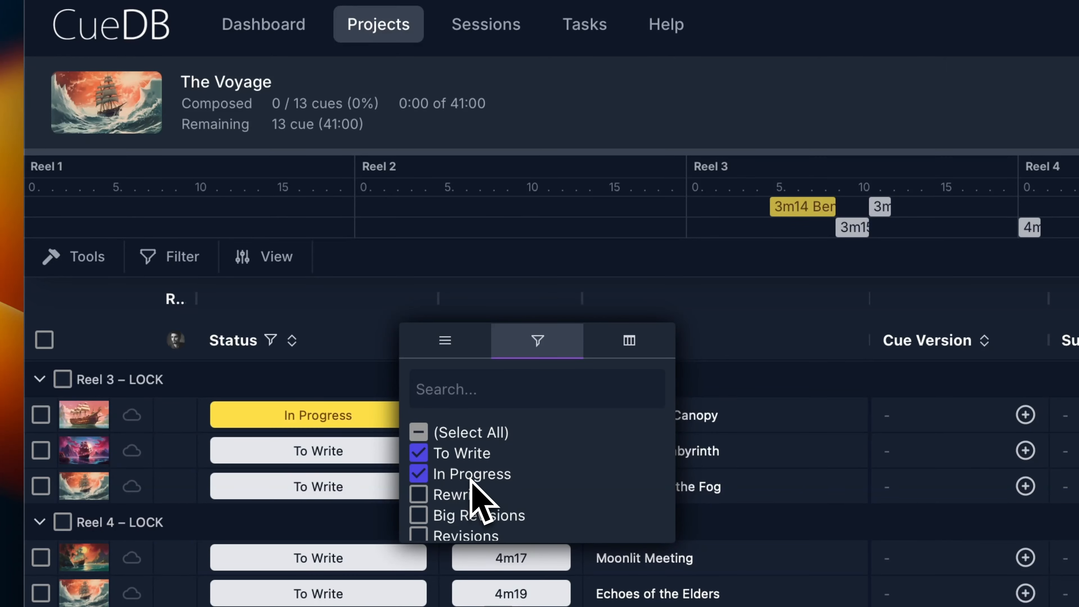
pyautogui.click(472, 476)
pyautogui.click(467, 453)
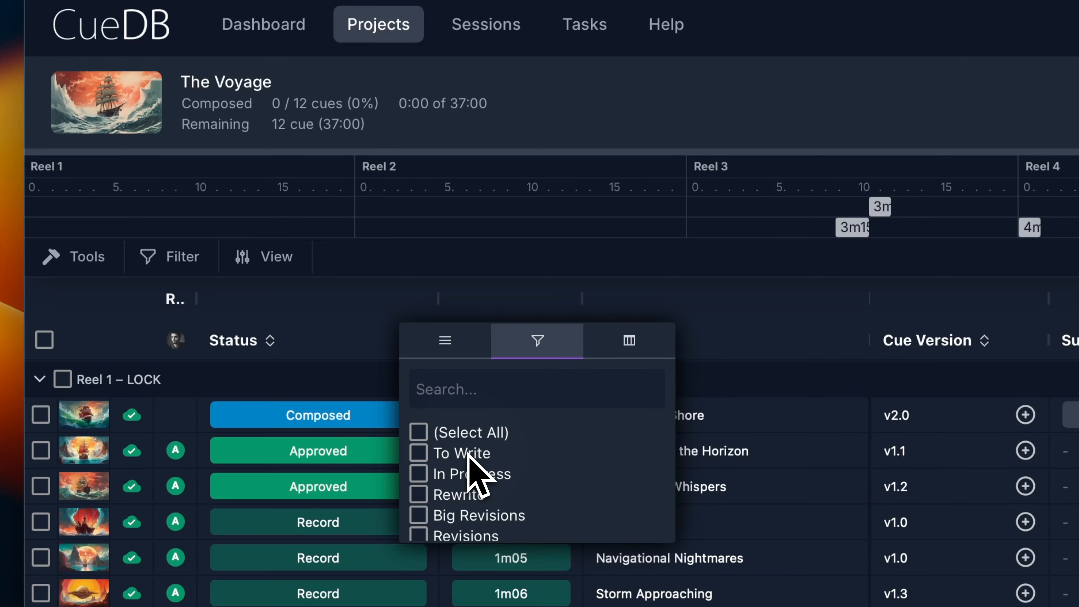
# - Widen the Status column slightly in the cue table
pyautogui.moveTo(440, 298)
pyautogui.mouseDown()
pyautogui.moveTo(562, 299)
pyautogui.moveTo(446, 299)
pyautogui.mouseUp()
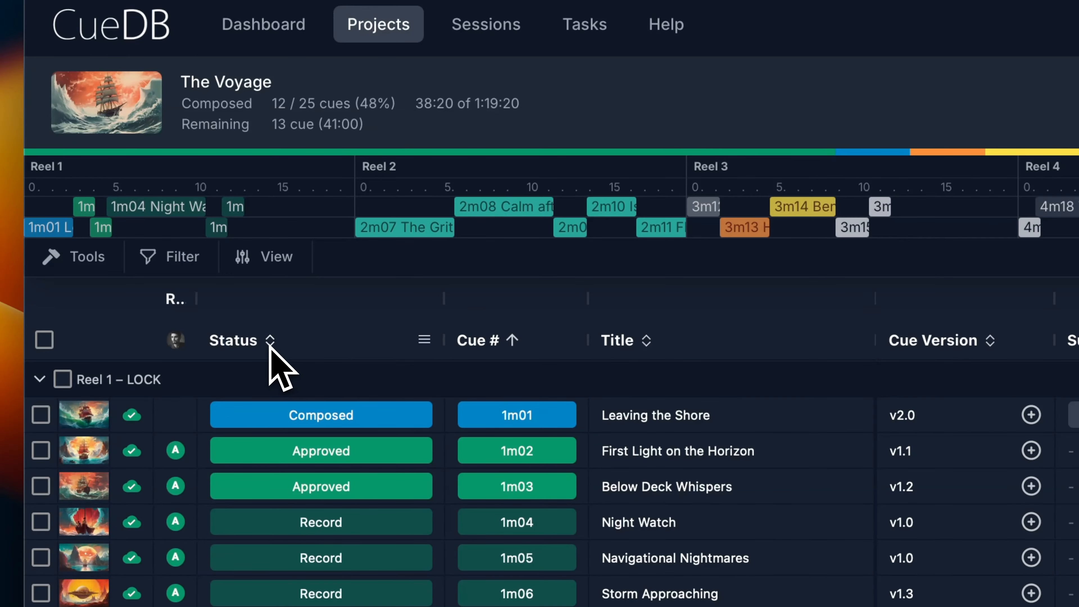
pyautogui.scroll(-10, 275, 404)
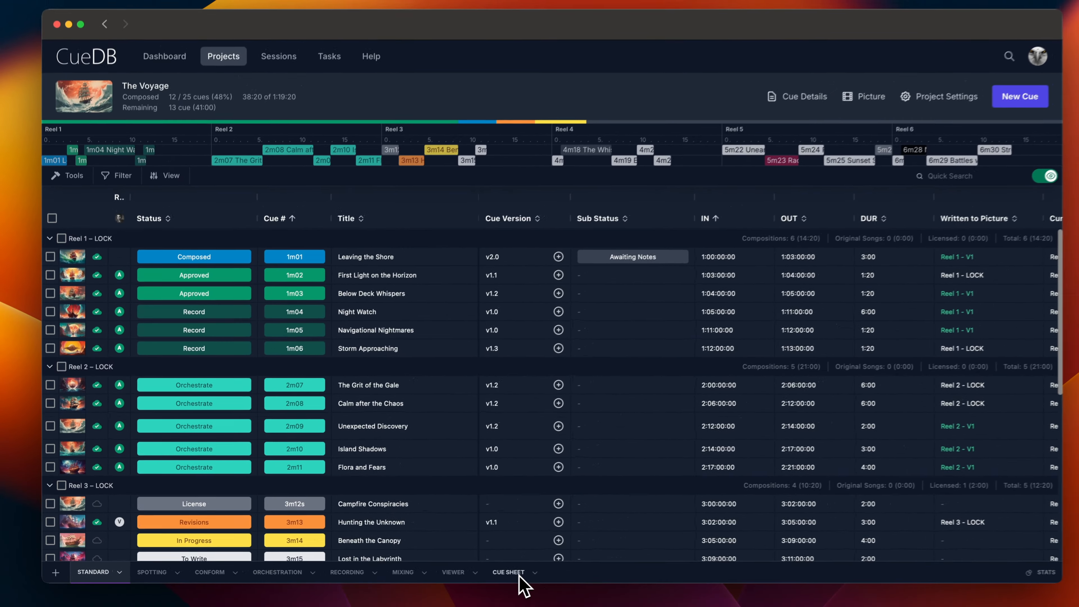
# - Look through the Cue Sheet preset's columns, including Writers, Publishers and Cue Type, and return to the Standard preset
pyautogui.click(515, 574)
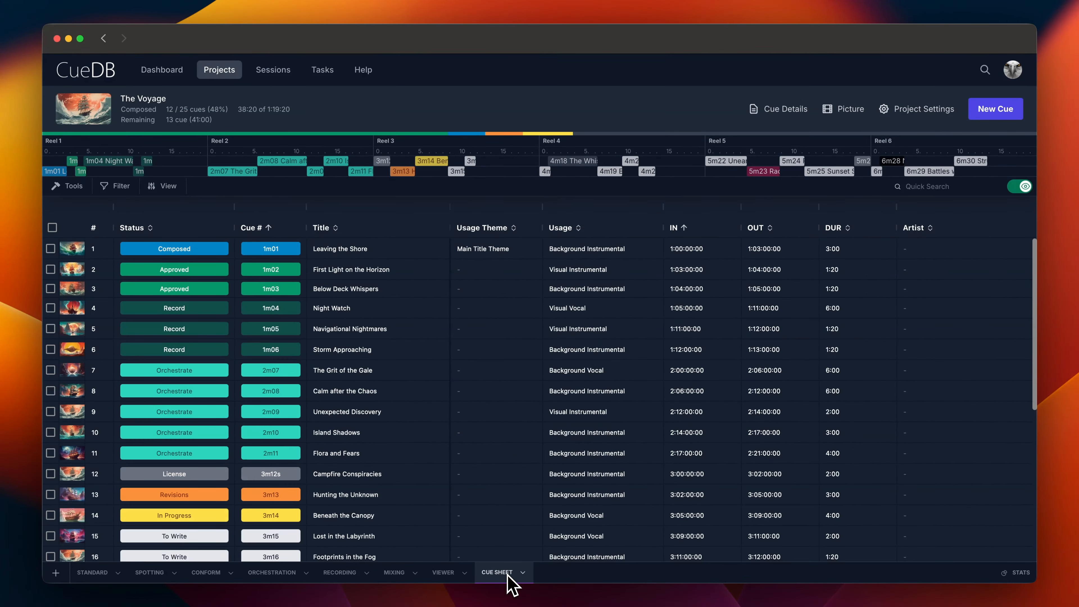
pyautogui.hscroll(10, 668, 427)
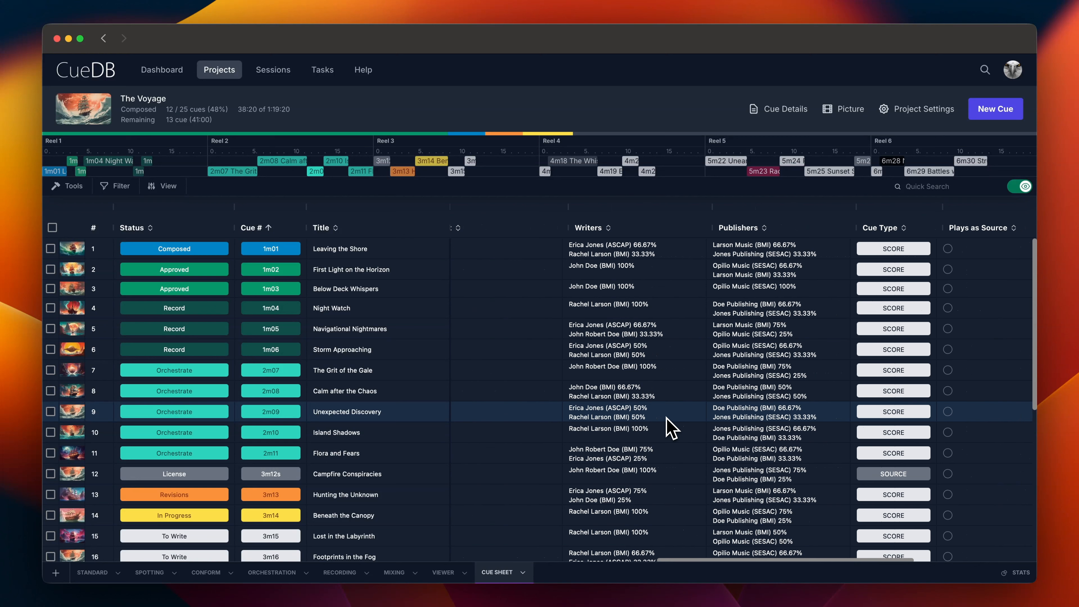
pyautogui.hscroll(3, 673, 429)
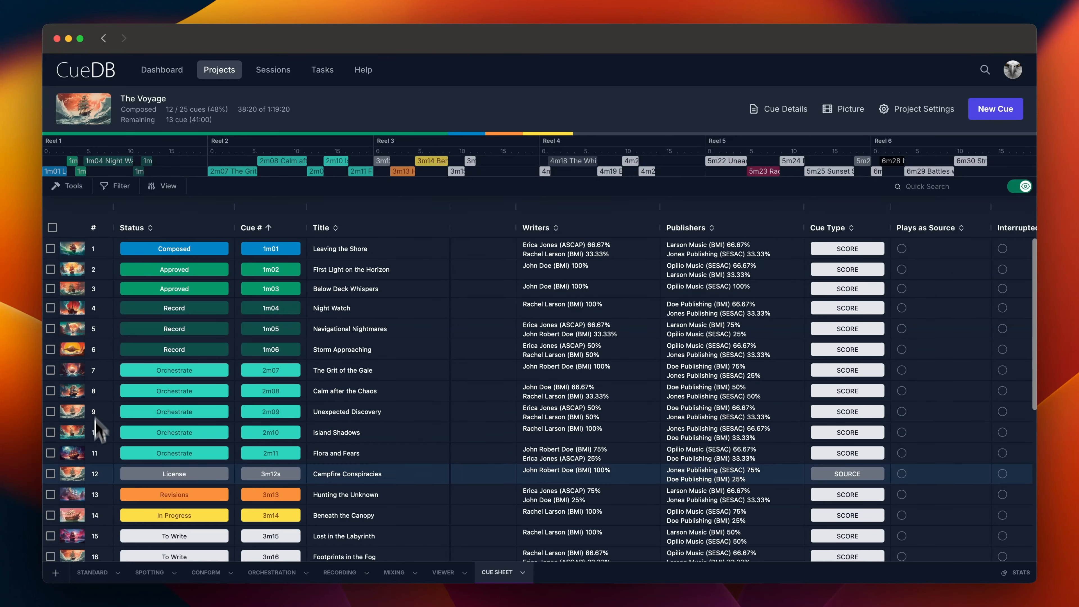
pyautogui.click(95, 577)
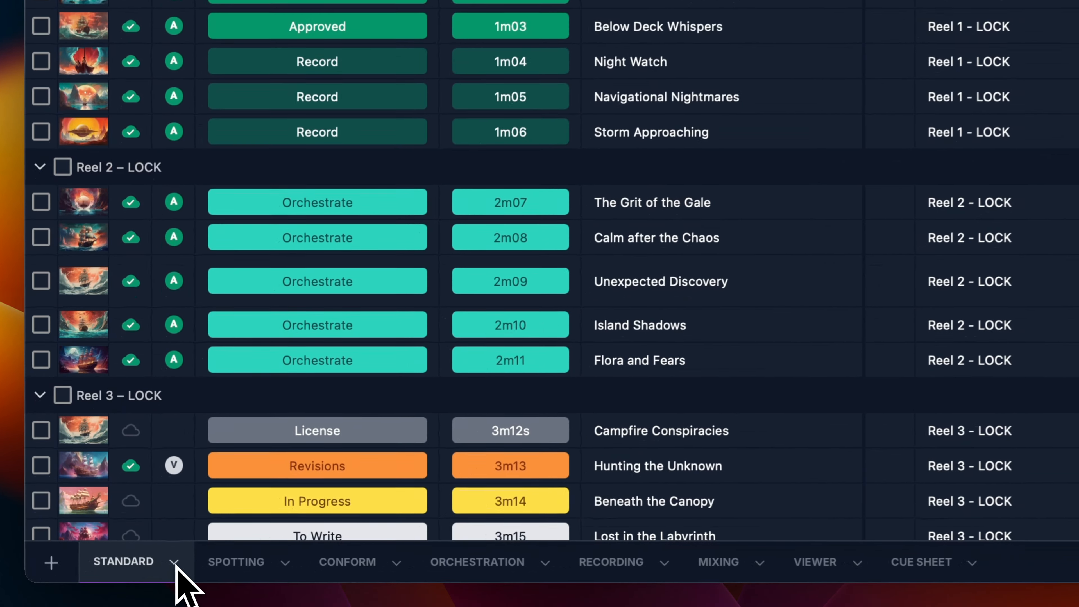
# - Edit the Standard preset, find the Cue Type field, and try activating and deactivating it
pyautogui.click(119, 573)
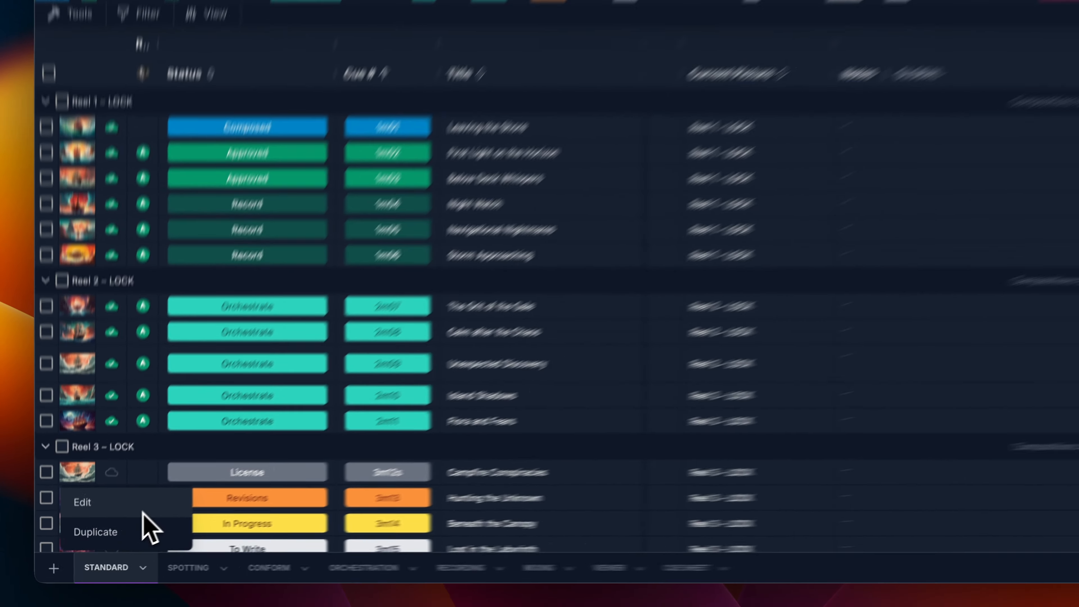
pyautogui.click(166, 472)
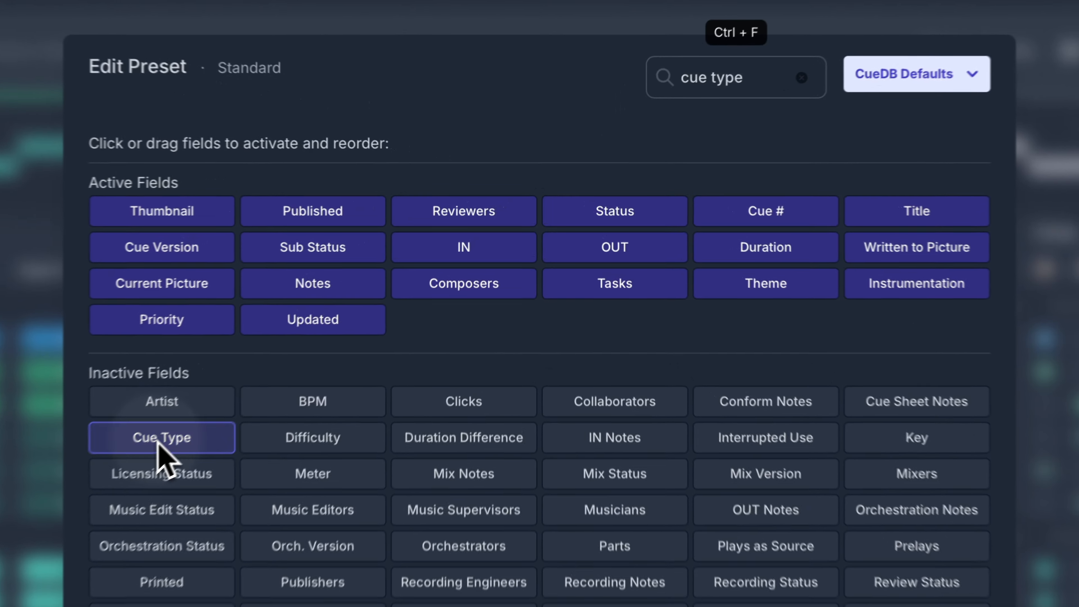
pyautogui.click(333, 320)
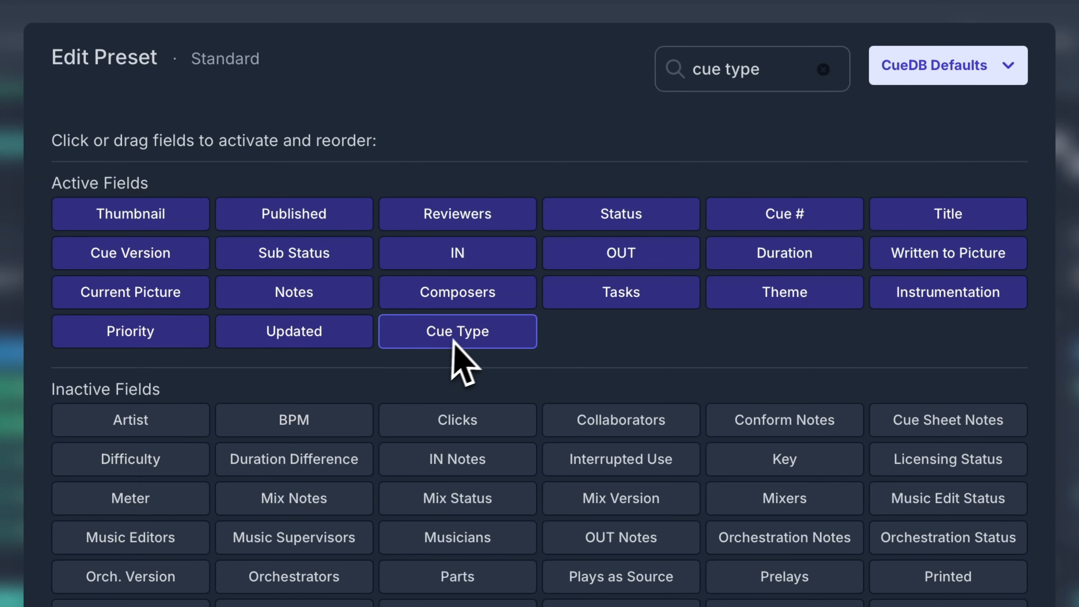
pyautogui.click(462, 336)
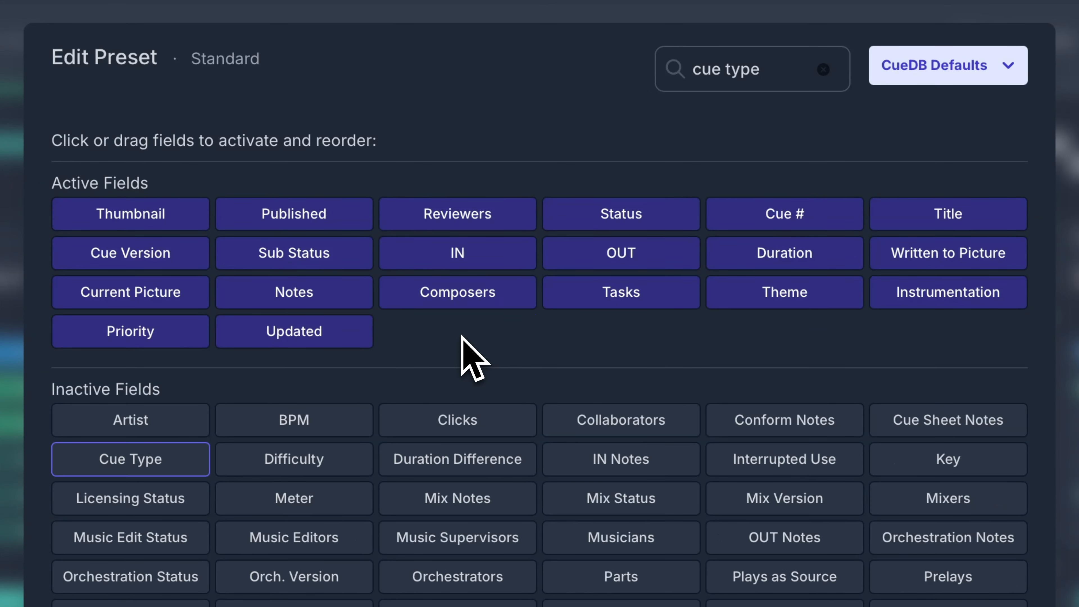
# - Try placing the Cue Type field between IN and OUT, deactivate it and clear the field search
pyautogui.moveTo(133, 463); pyautogui.dragTo(636, 259)
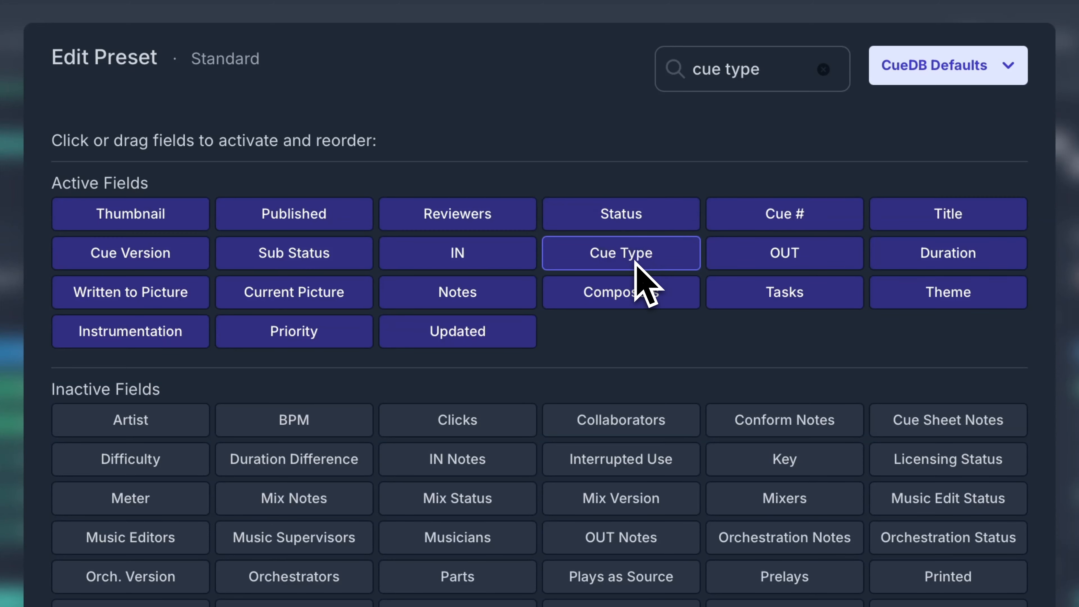
pyautogui.click(637, 259)
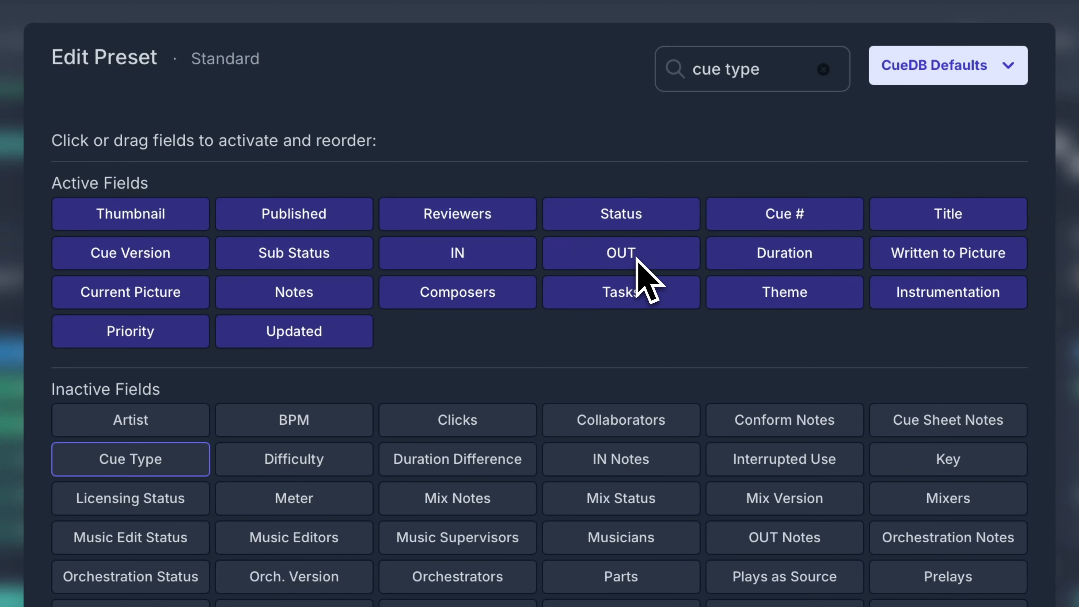
pyautogui.click(823, 69)
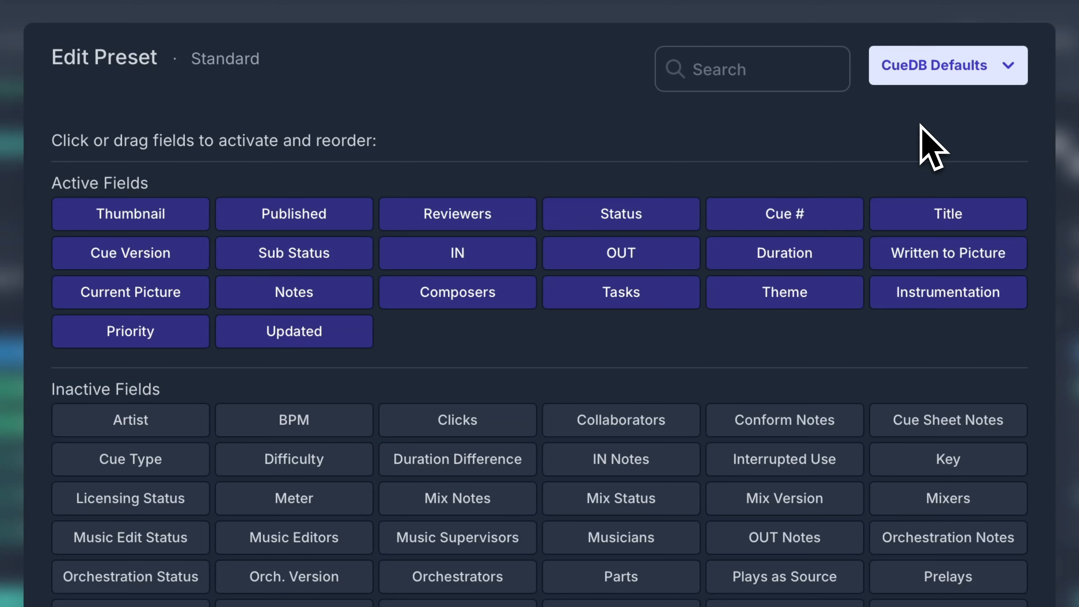
# - Try the Spotting defaults in the Standard preset, reset the current changes and leave the preset without updating it
pyautogui.click(945, 80)
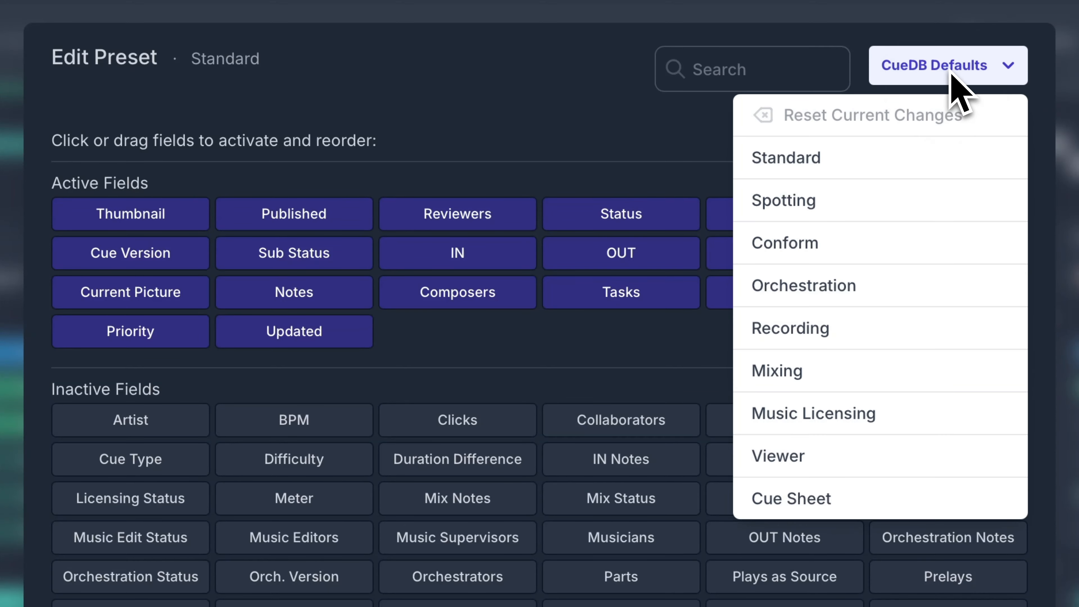
pyautogui.click(938, 200)
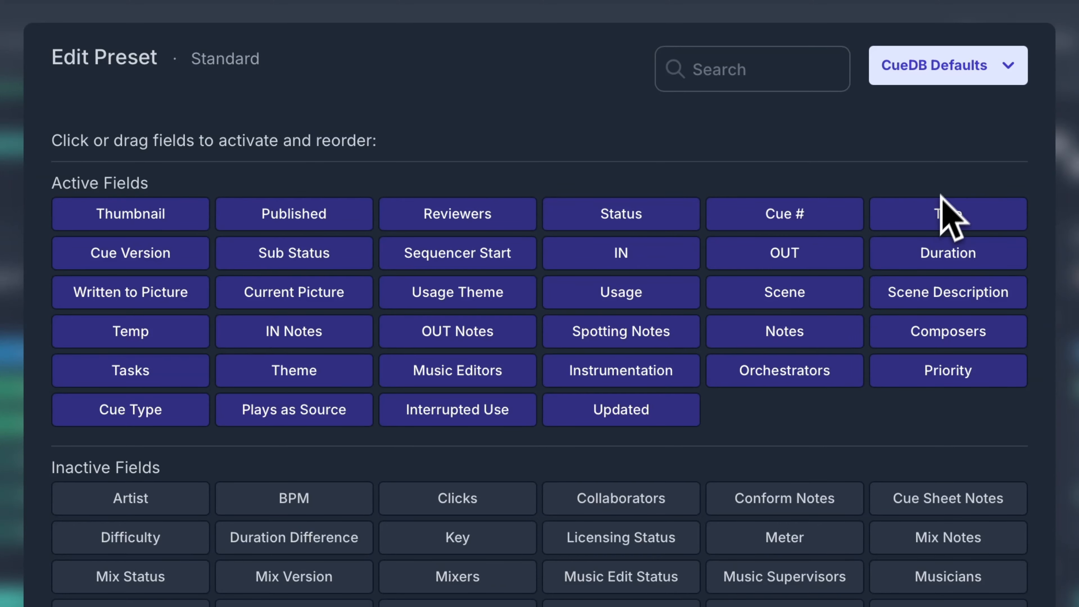
pyautogui.click(956, 76)
pyautogui.click(934, 112)
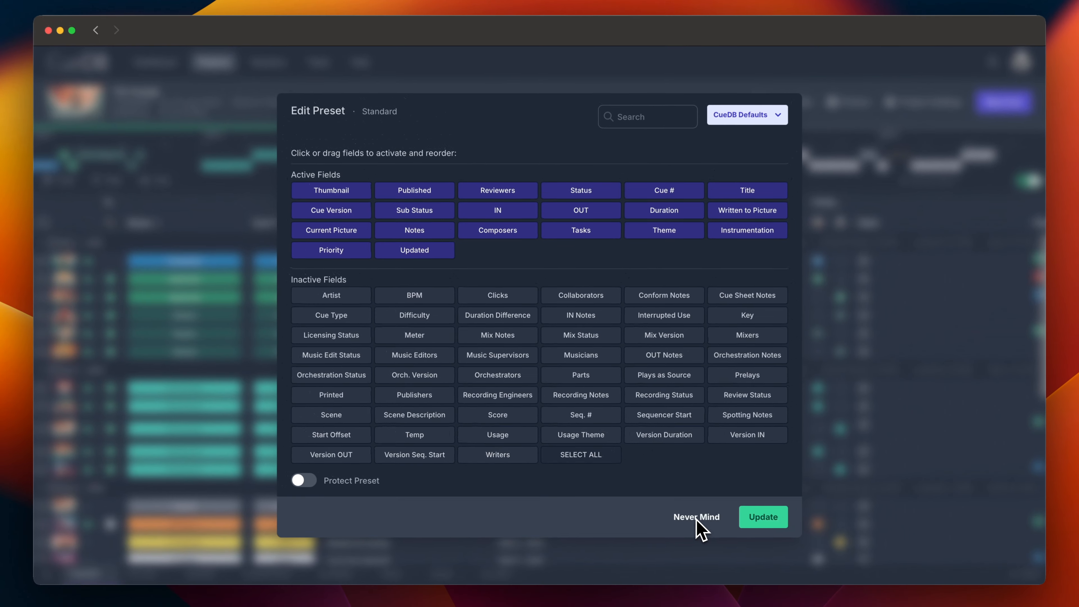
pyautogui.click(848, 542)
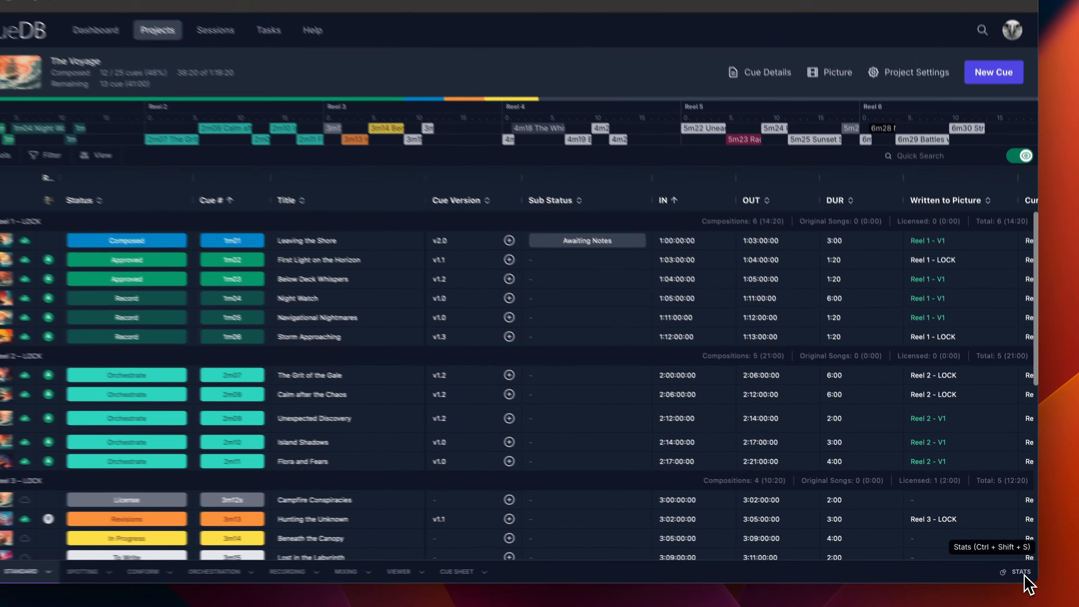
# - Show the project's statistics, and toggle them off and on again
pyautogui.click(1023, 574)
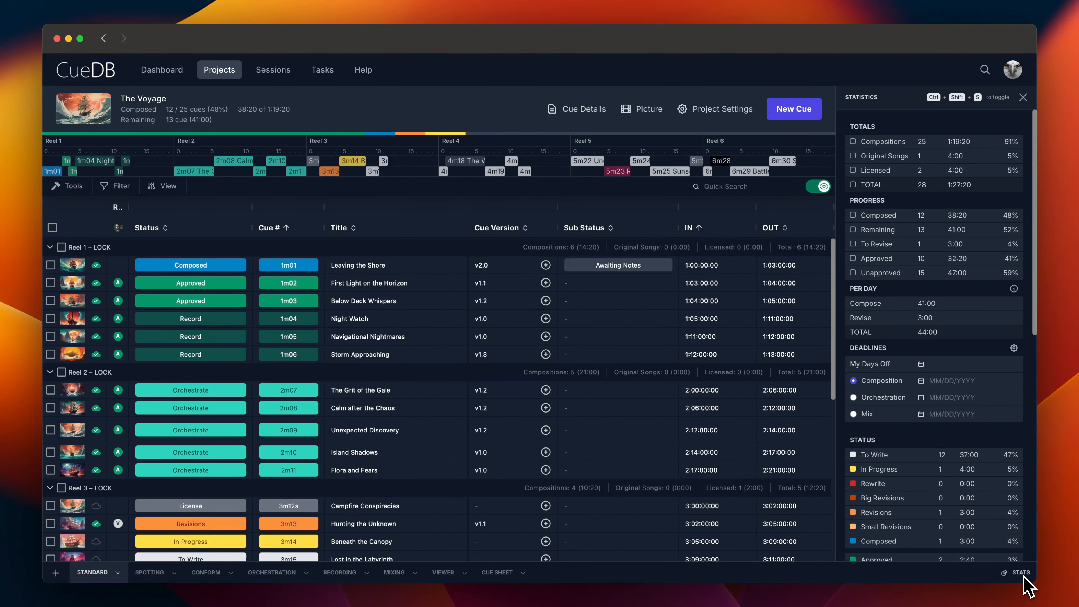
pyautogui.hotkey('ctrl', 'shift', 's')
pyautogui.hotkey('ctrl', 'shift', 's')
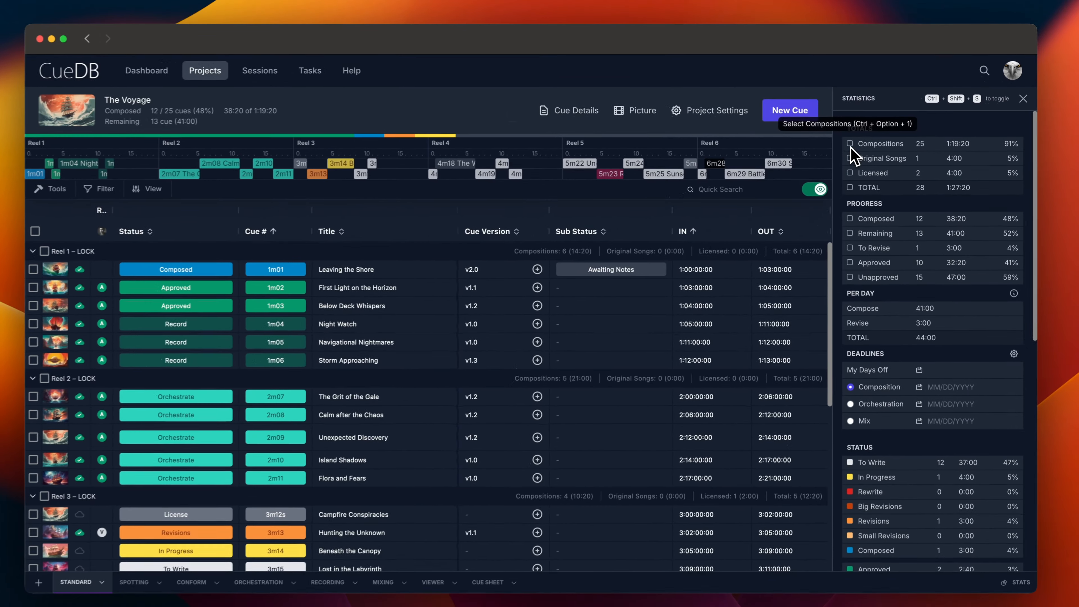
# - Select all Compositions cues from the statistics totals, and deselect them again
pyautogui.click(687, 259)
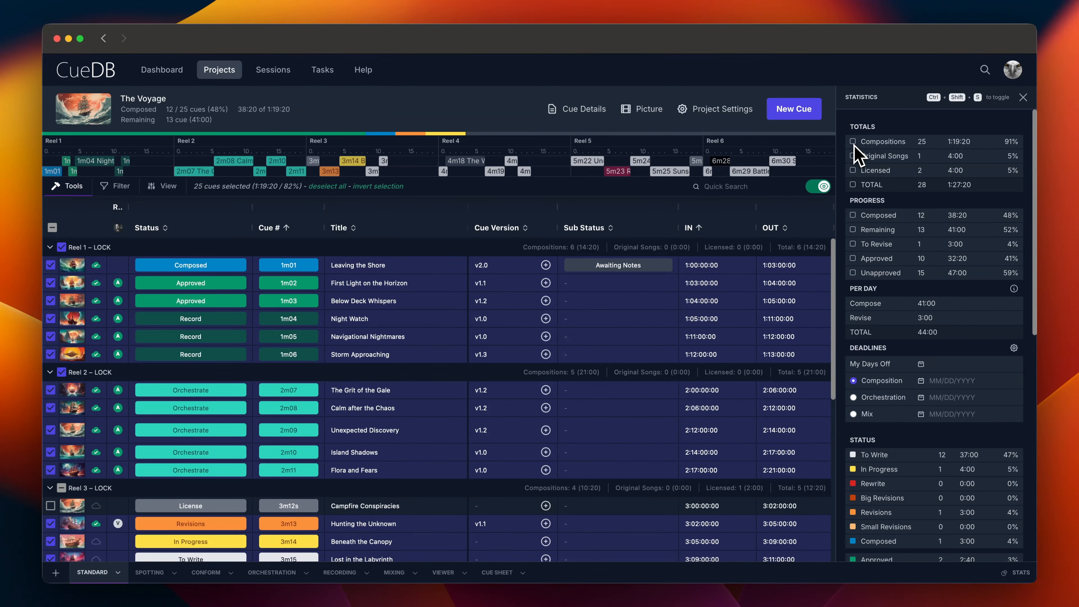
pyautogui.click(854, 143)
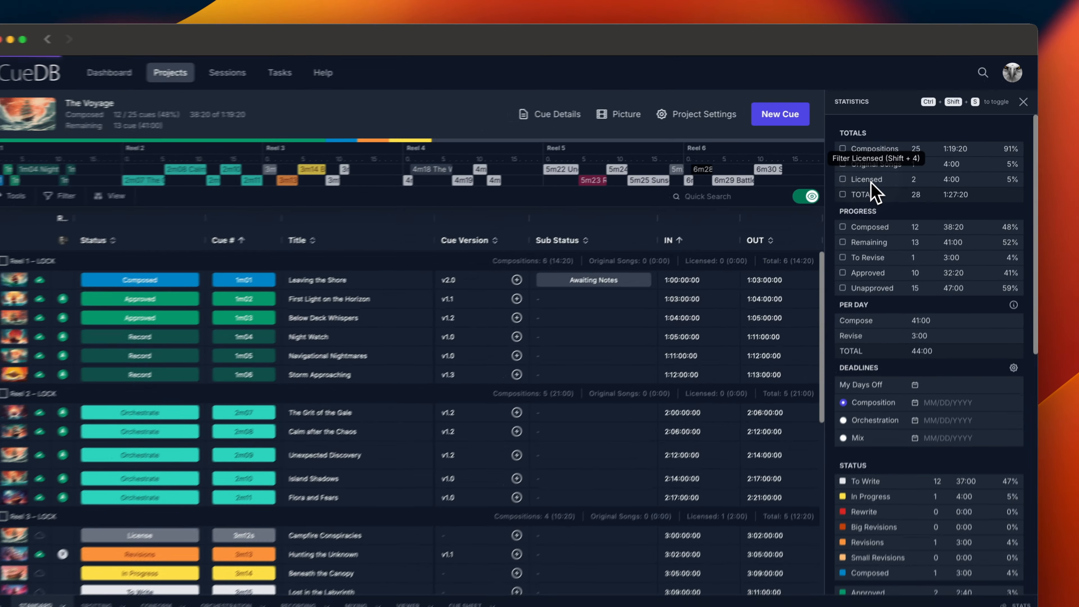
# - Filter the cues to Licensed and Original Songs from the statistics totals, and clear all filters
pyautogui.click(738, 318)
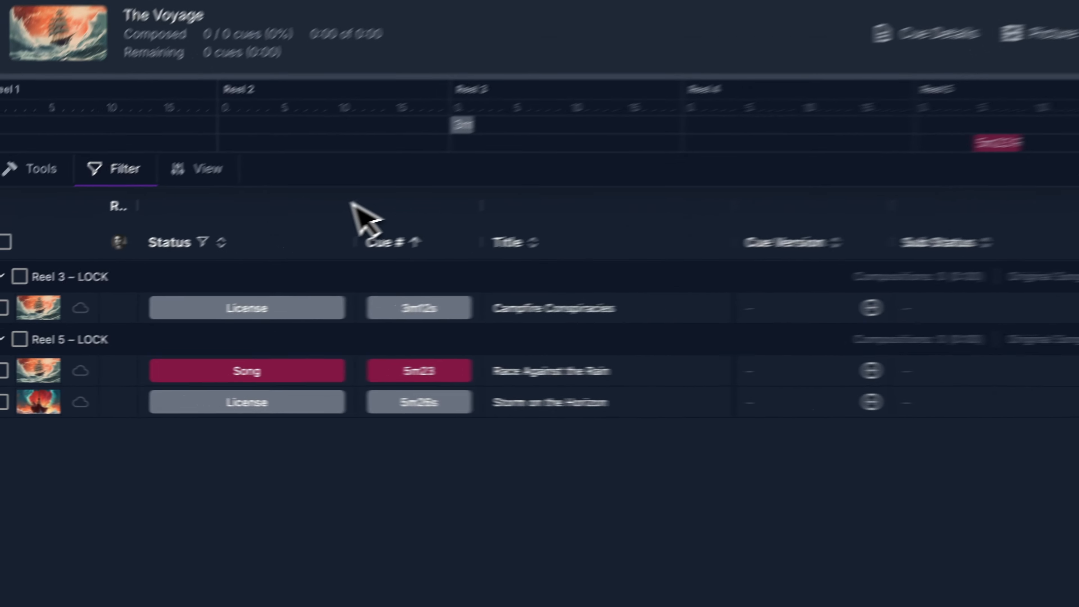
pyautogui.click(114, 186)
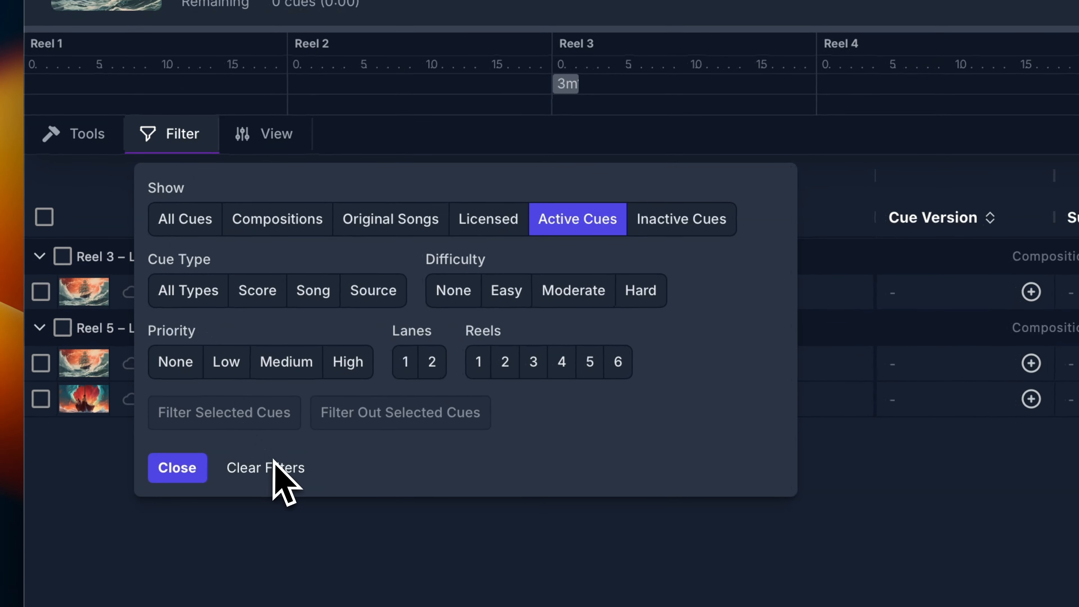
pyautogui.click(276, 467)
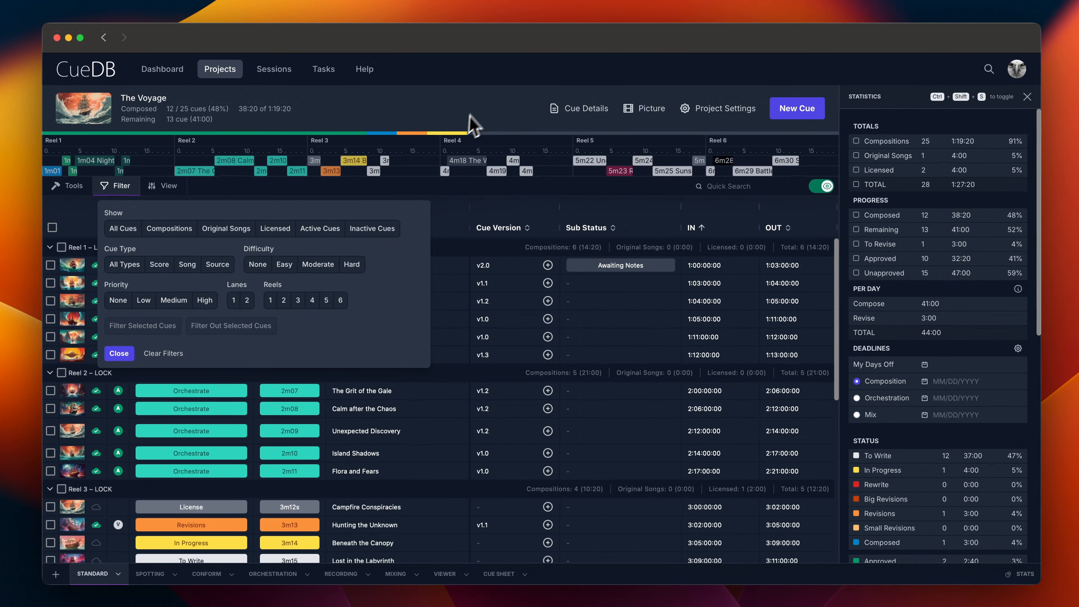
pyautogui.click(482, 101)
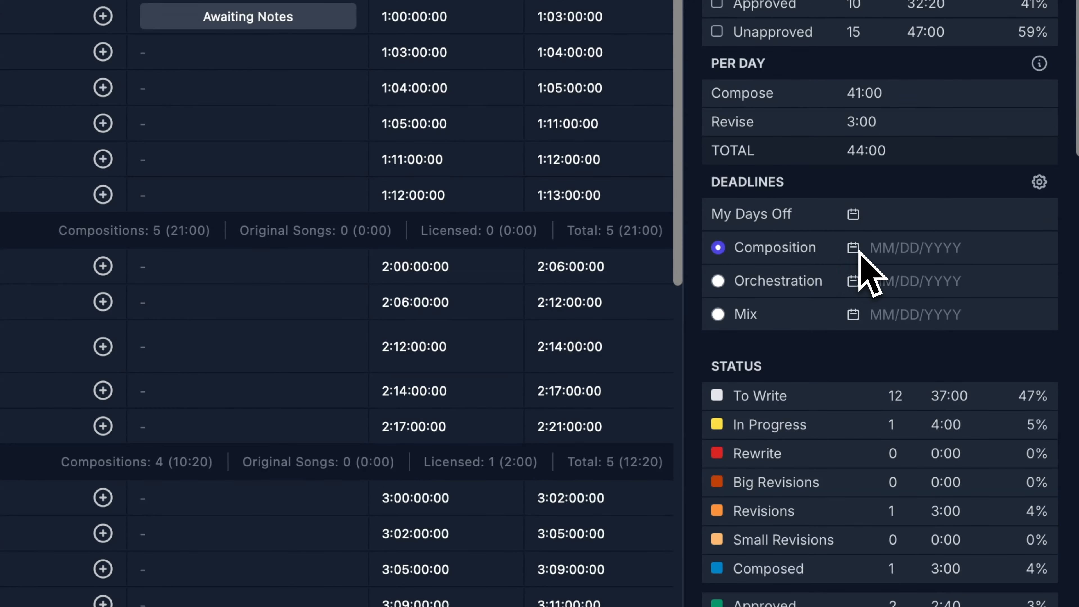
# - Set the Composition deadline to 12/22/2024
pyautogui.click(865, 268)
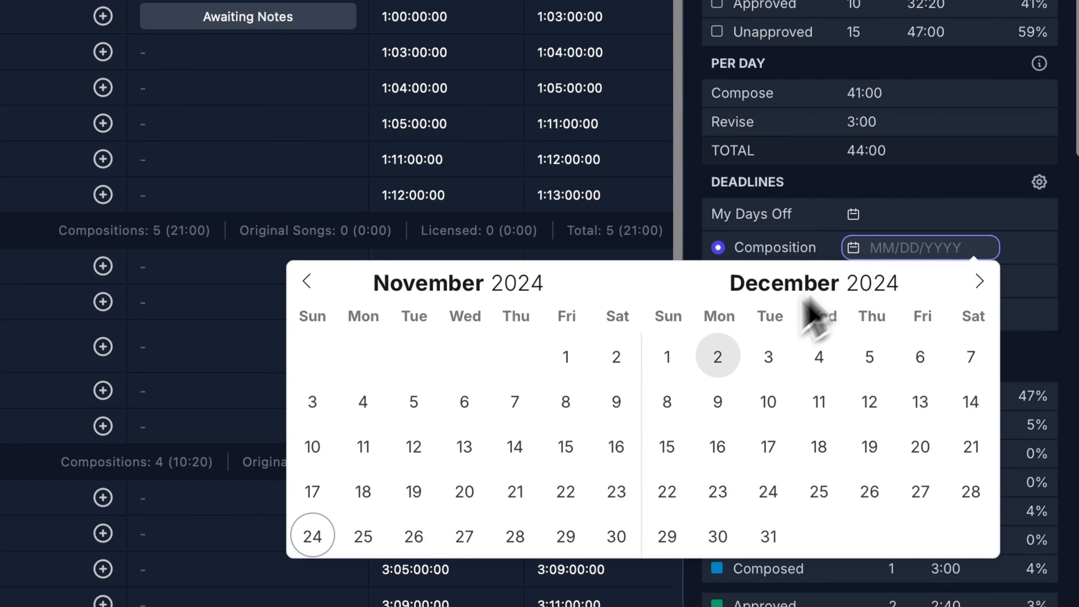
pyautogui.click(665, 494)
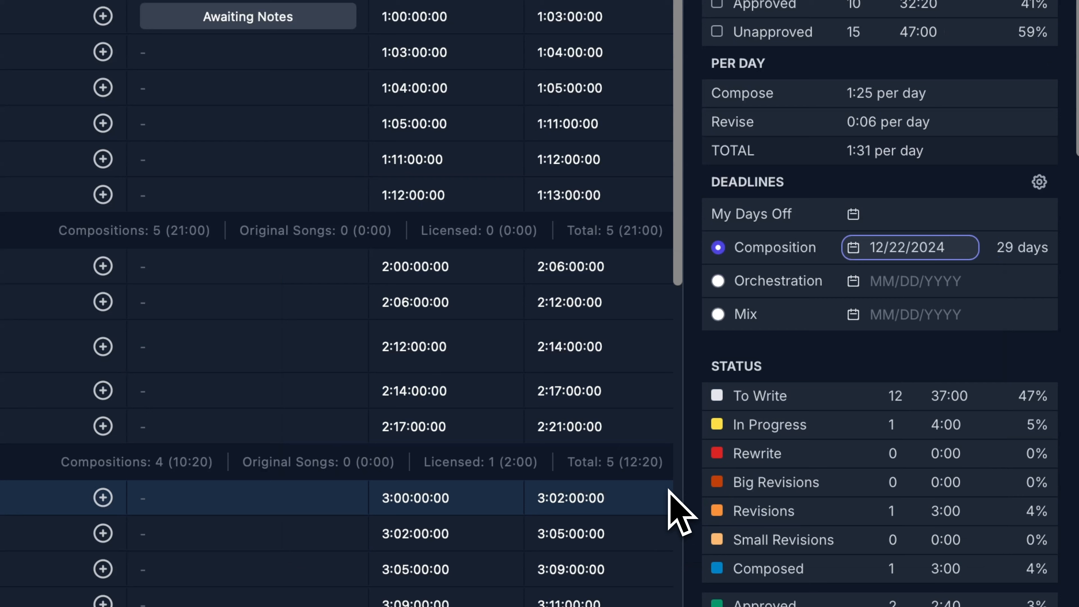
pyautogui.click(943, 184)
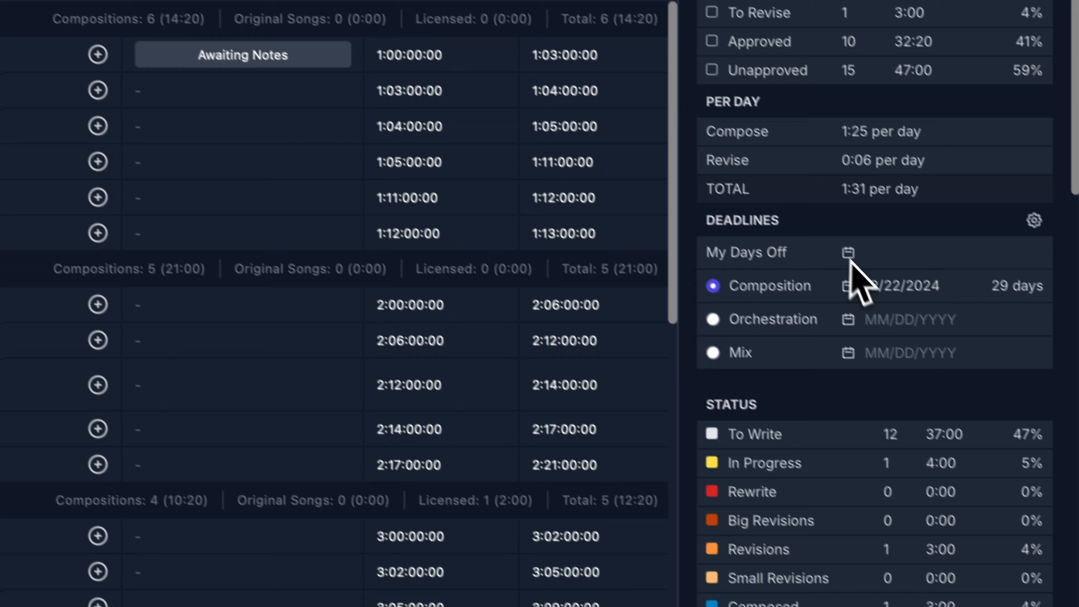
# - Mark November 30 and December 1, 7 and 8, 2024 as My Days Off
pyautogui.click(849, 261)
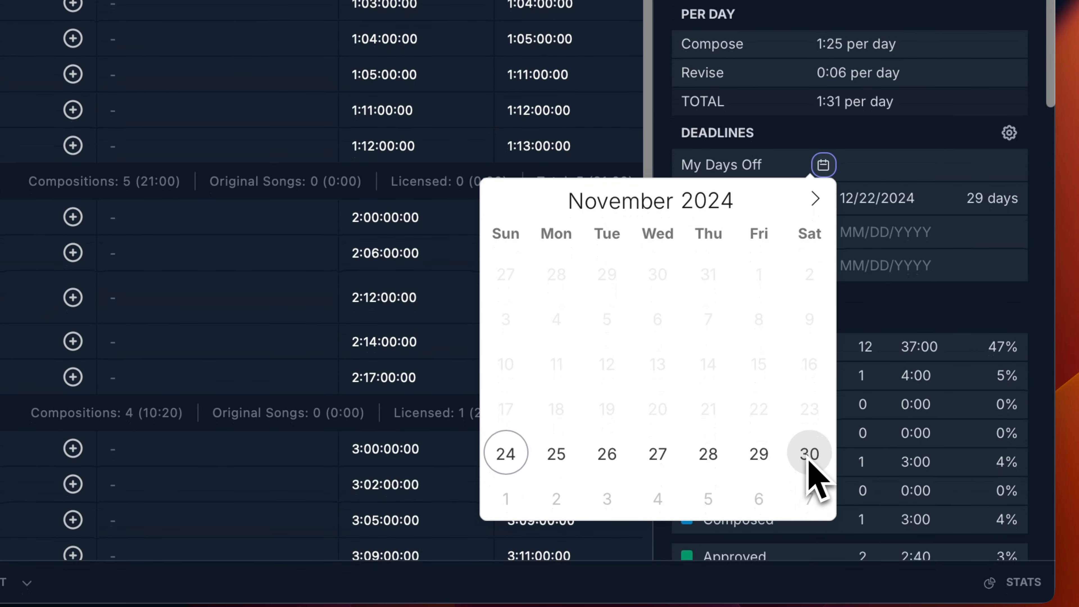
pyautogui.click(810, 521)
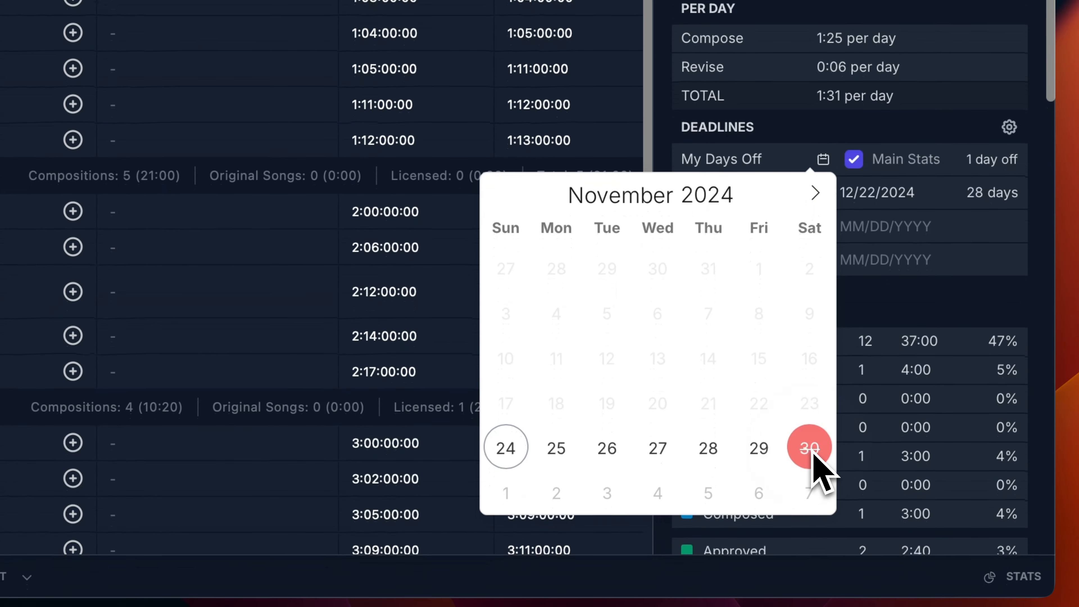
pyautogui.click(508, 495)
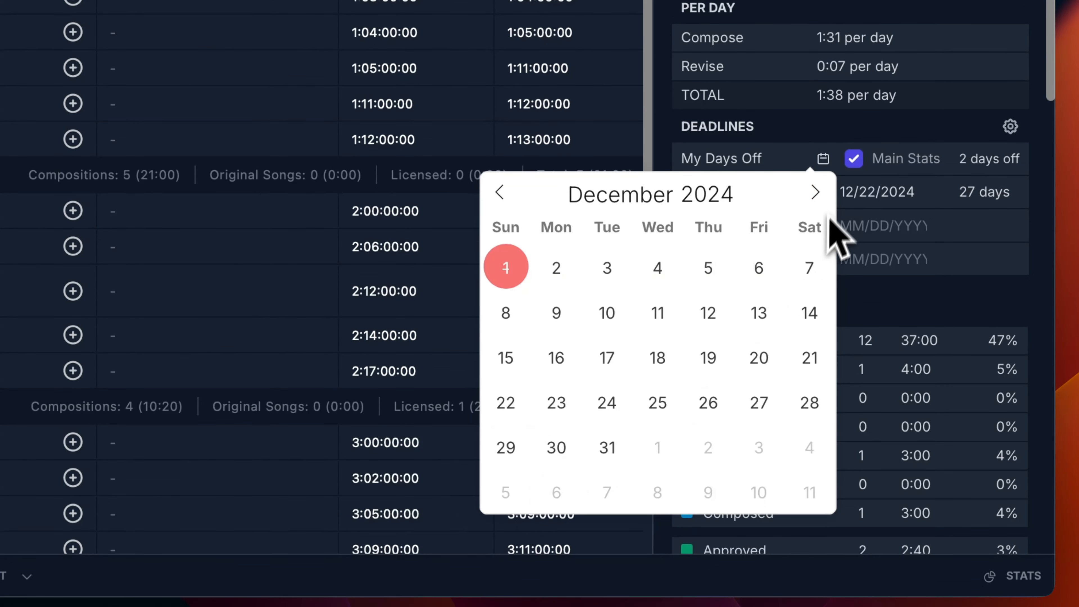
pyautogui.click(813, 268)
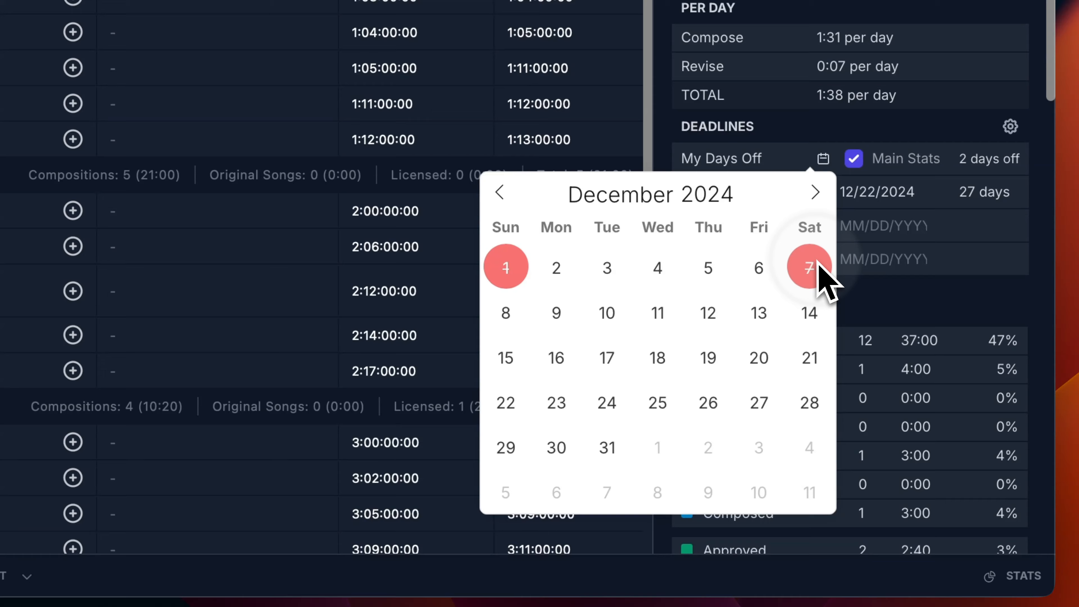
pyautogui.click(506, 314)
pyautogui.click(930, 134)
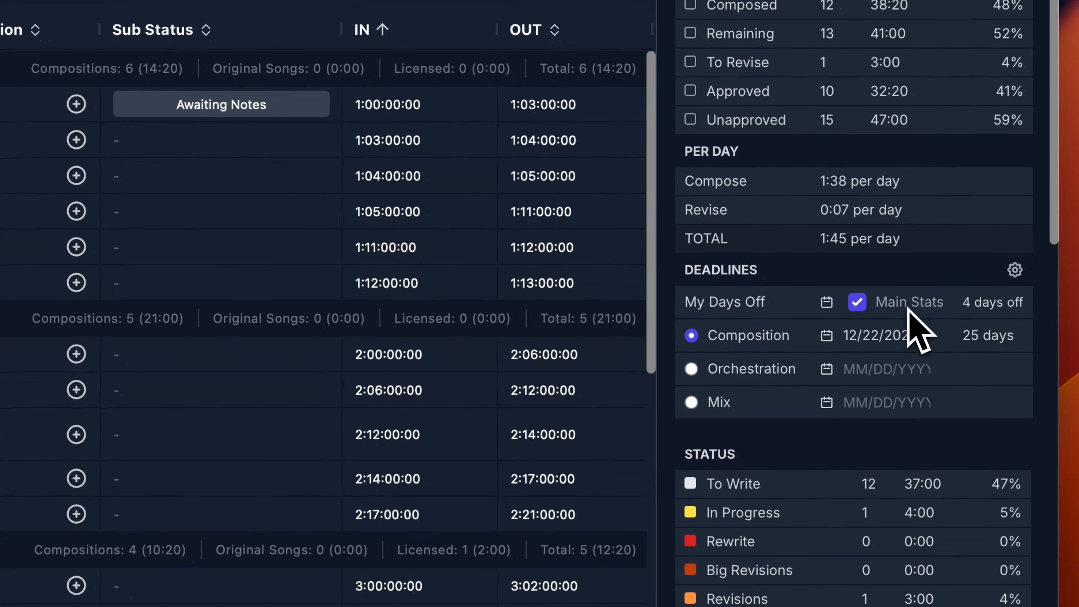
# - Turn off Main Stats for My Days Off in the deadlines
pyautogui.click(908, 301)
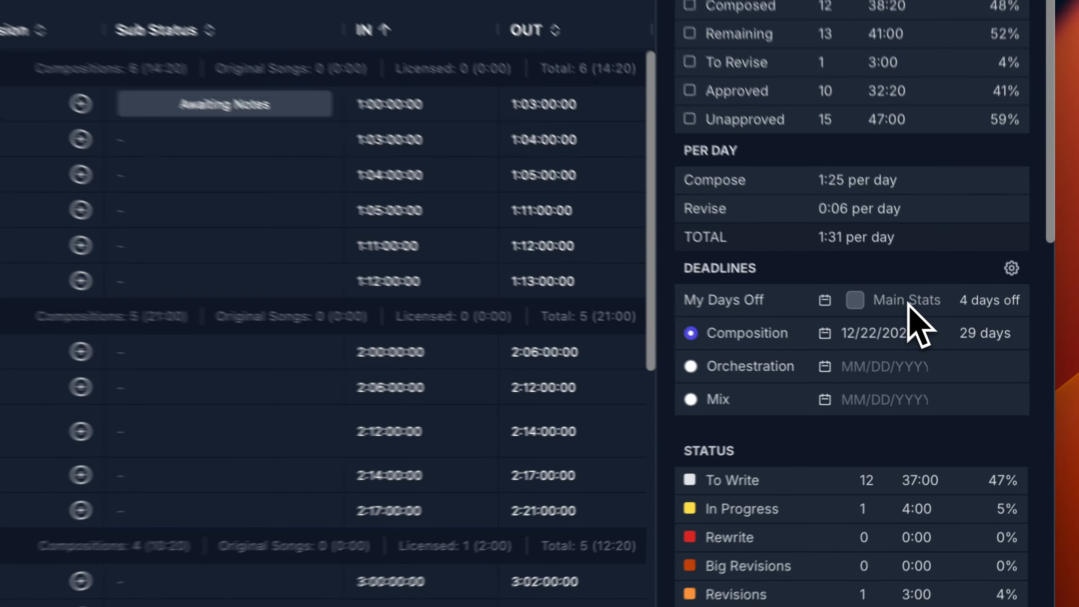
pyautogui.click(907, 300)
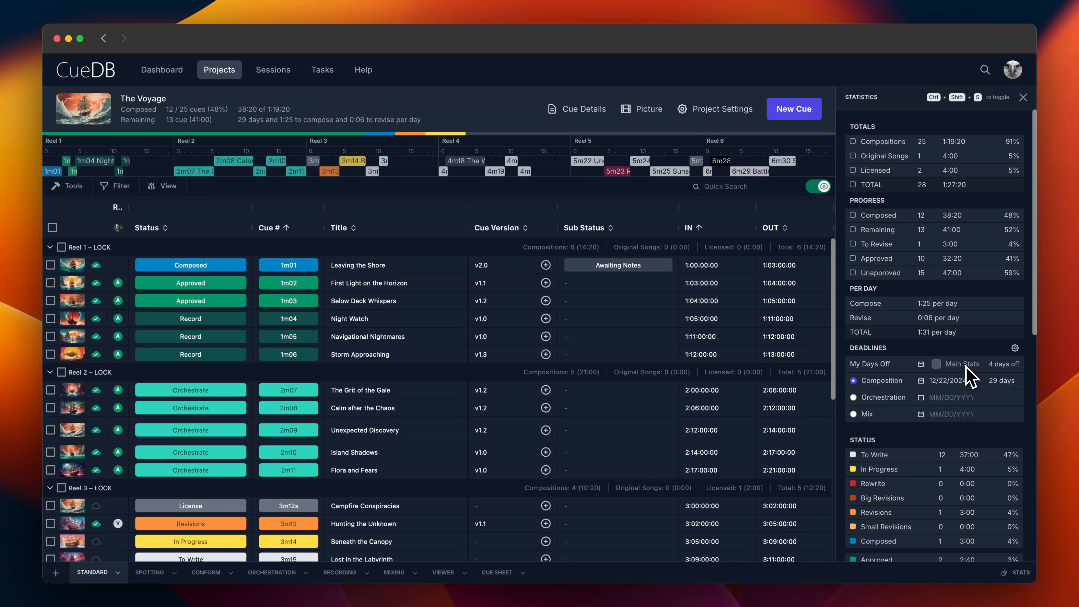
# - Review the project statistics from Status and Cue Type through Sub Status, Themes and Instrumentation, and close the statistics
pyautogui.scroll(-10, 896, 441)
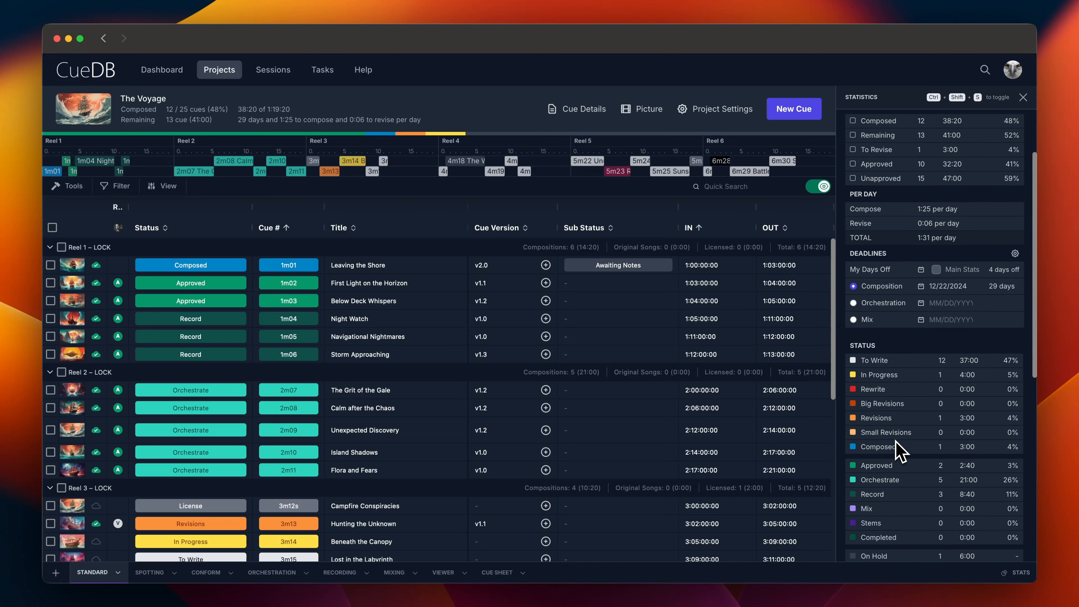
pyautogui.scroll(-8, 898, 451)
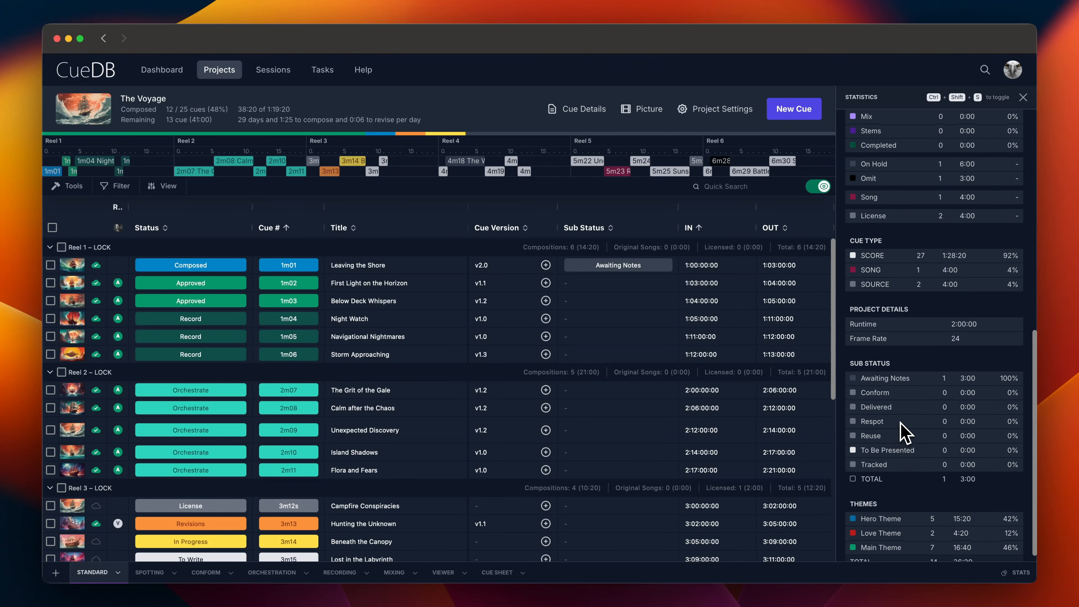
pyautogui.scroll(-4, 914, 340)
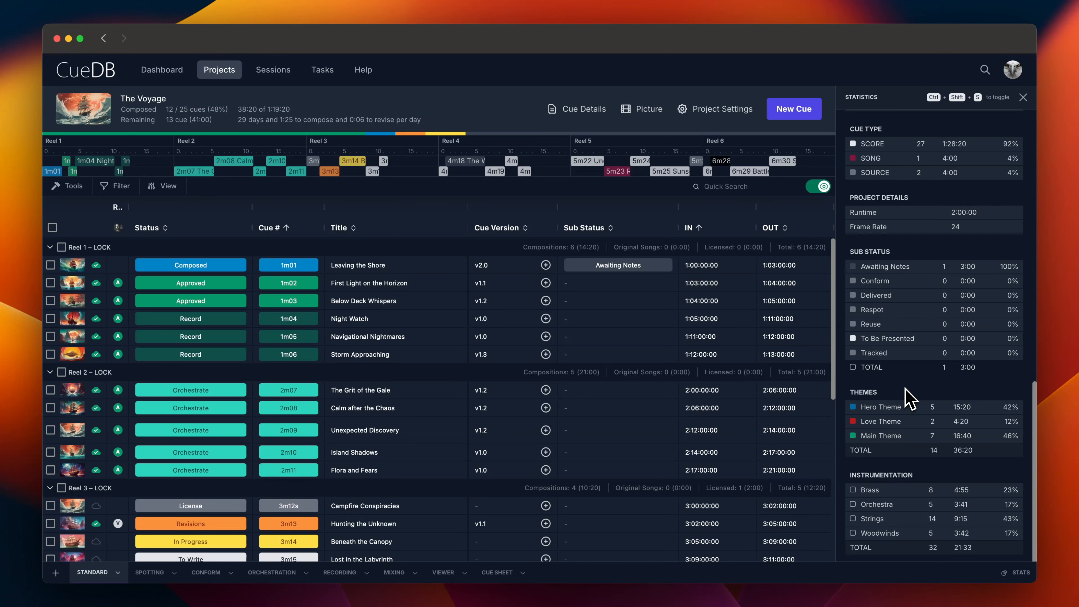
pyautogui.click(1024, 572)
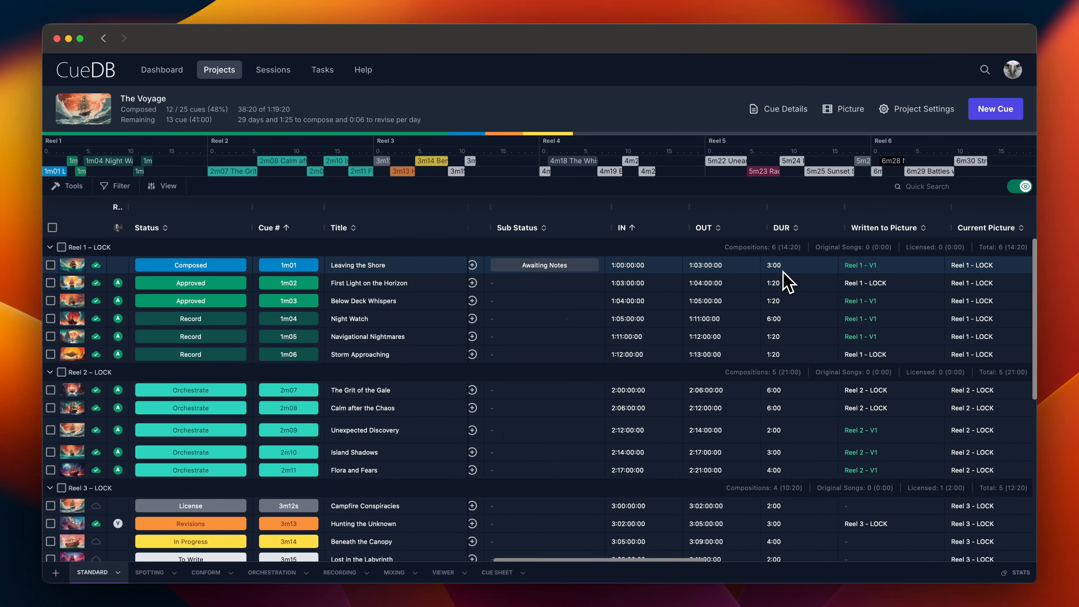
# - Show each composer's progress summary from the Composer column headers of the cue table
pyautogui.hscroll(10, 788, 283)
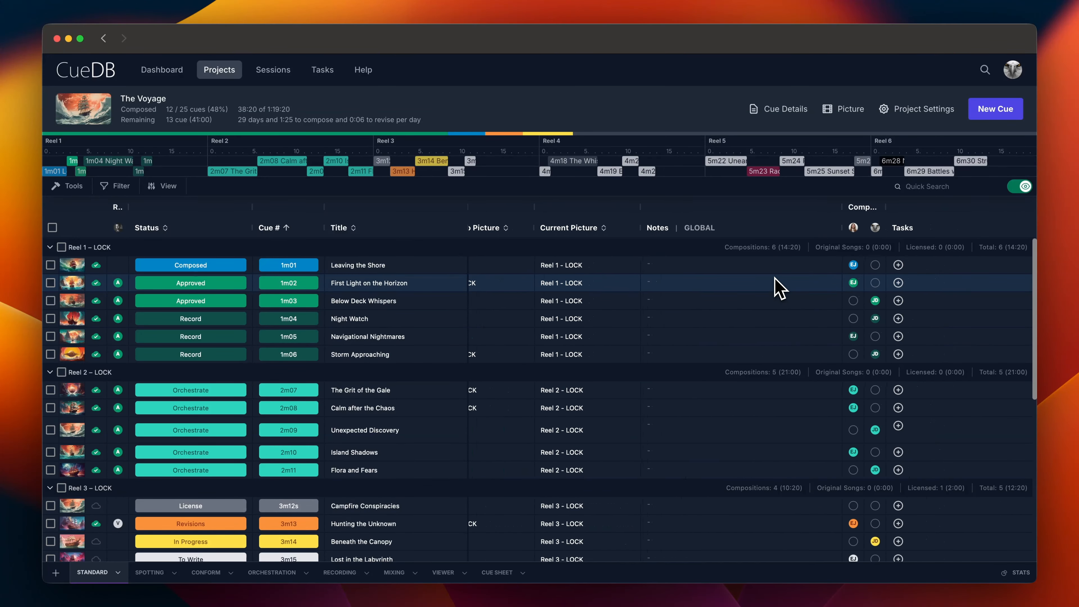
pyautogui.hscroll(5, 774, 281)
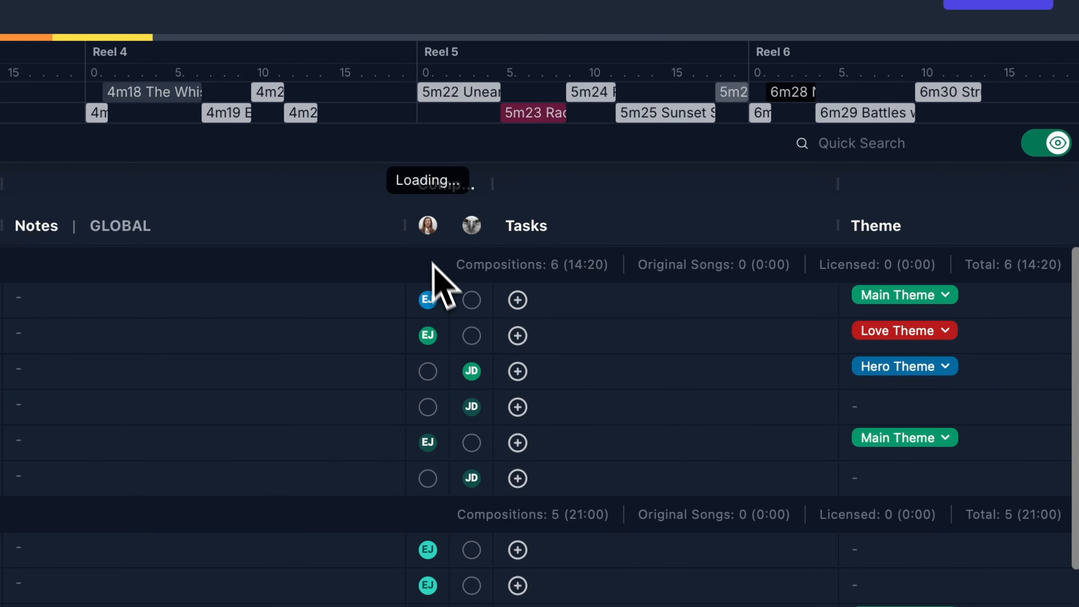
pyautogui.moveTo(424, 233)
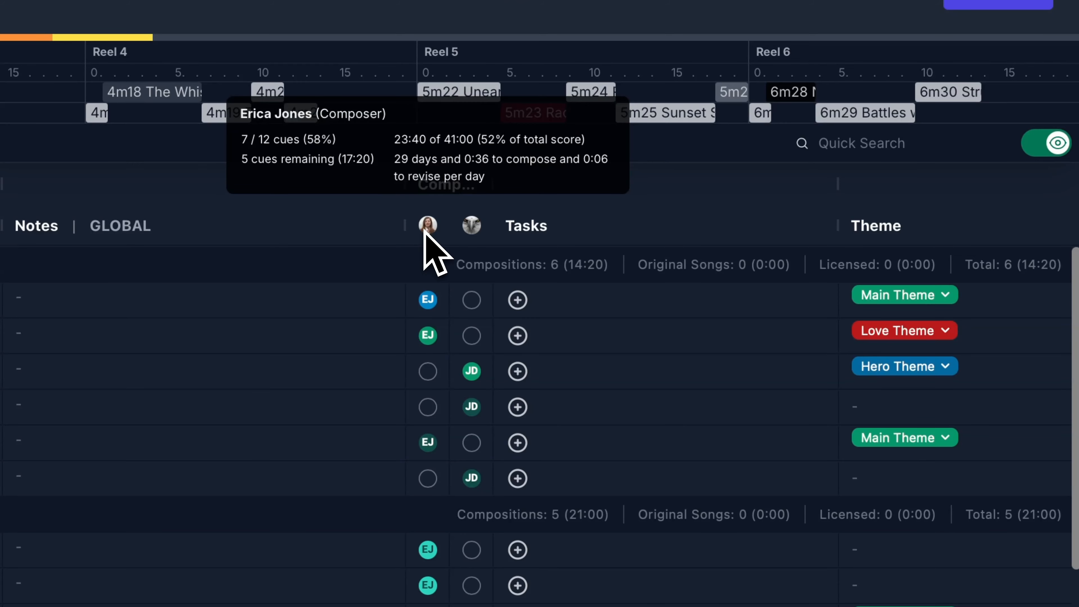
pyautogui.moveTo(474, 232)
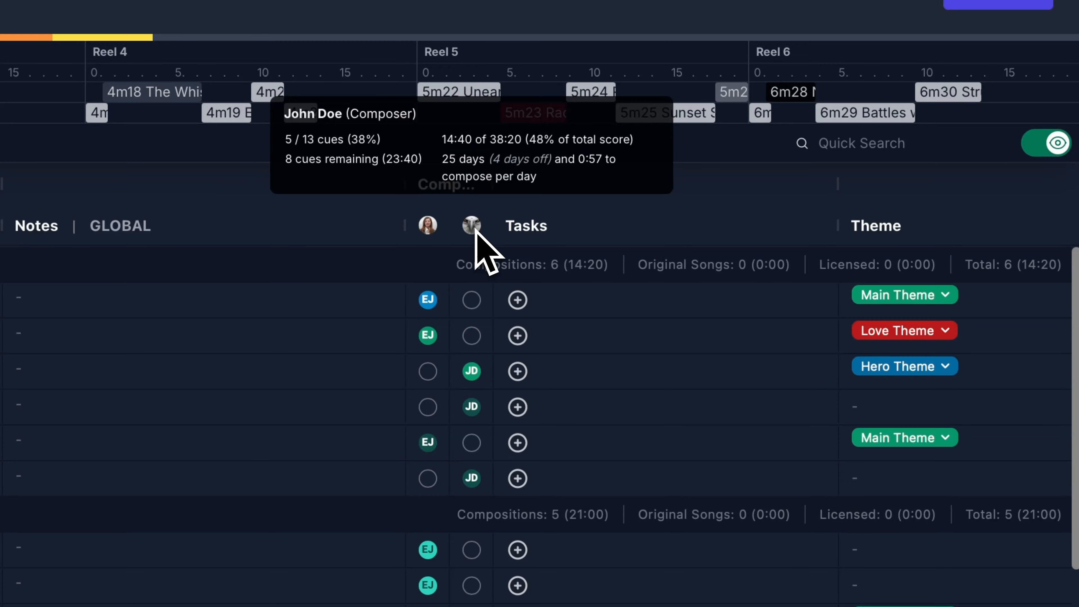
# - Add the Love Theme to cue 1m01 Leaving the Shore alongside its Main Theme
pyautogui.hscroll(5, 643, 298)
pyautogui.click(642, 298)
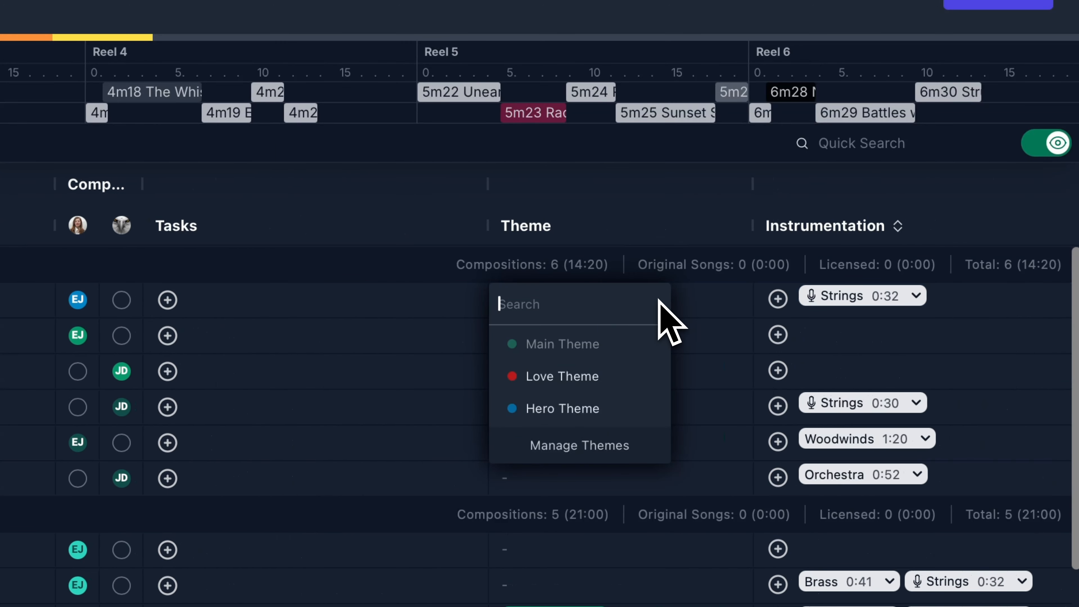
pyautogui.click(592, 382)
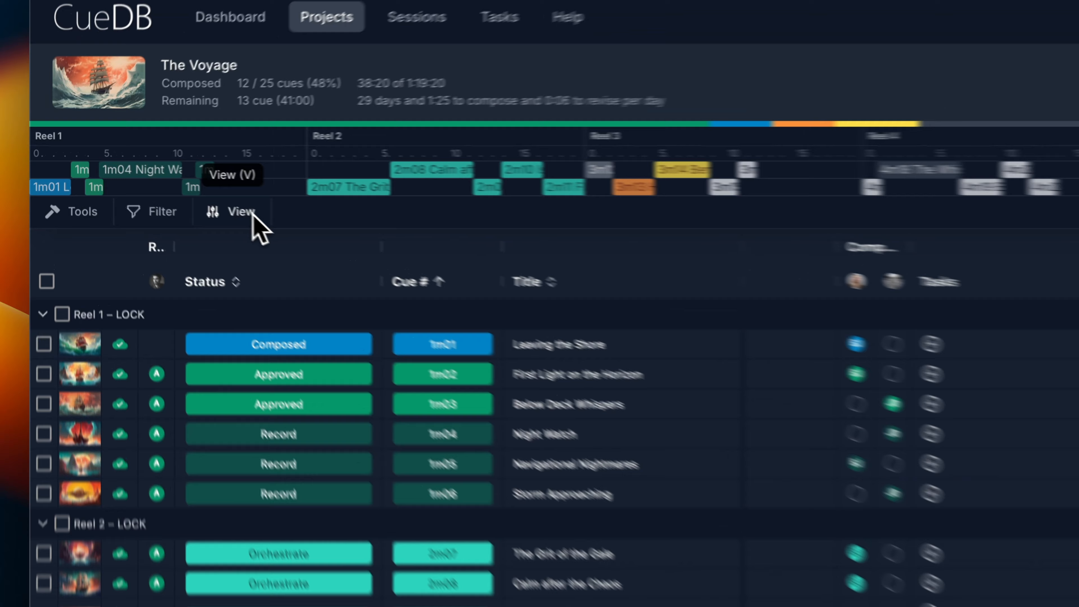
# - Color the timeline by Themes, switch it back to Status colors, and close the view settings
pyautogui.click(163, 186)
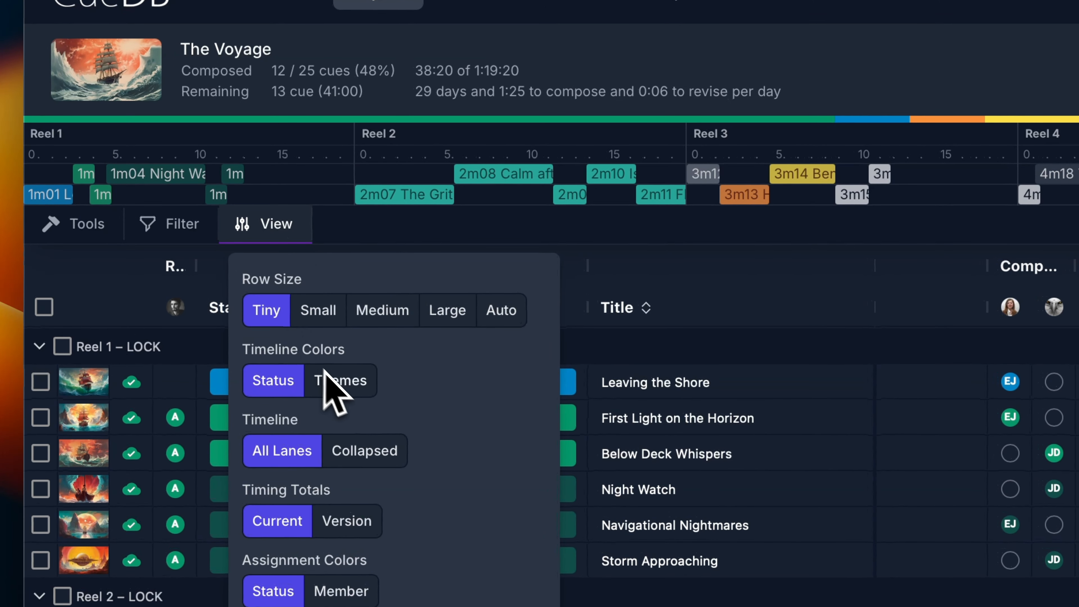
pyautogui.click(348, 386)
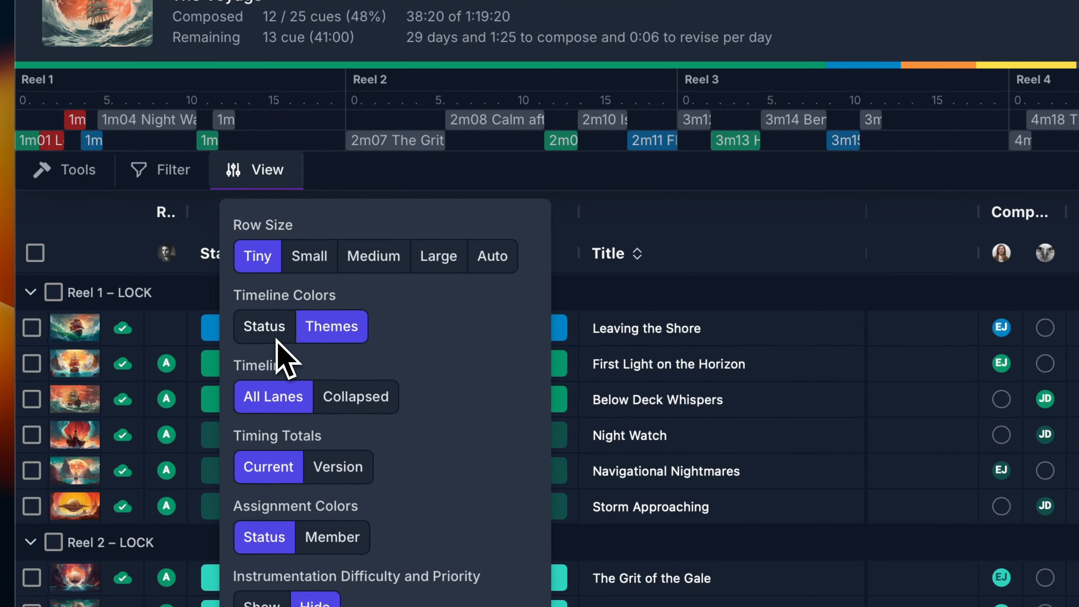
pyautogui.click(276, 335)
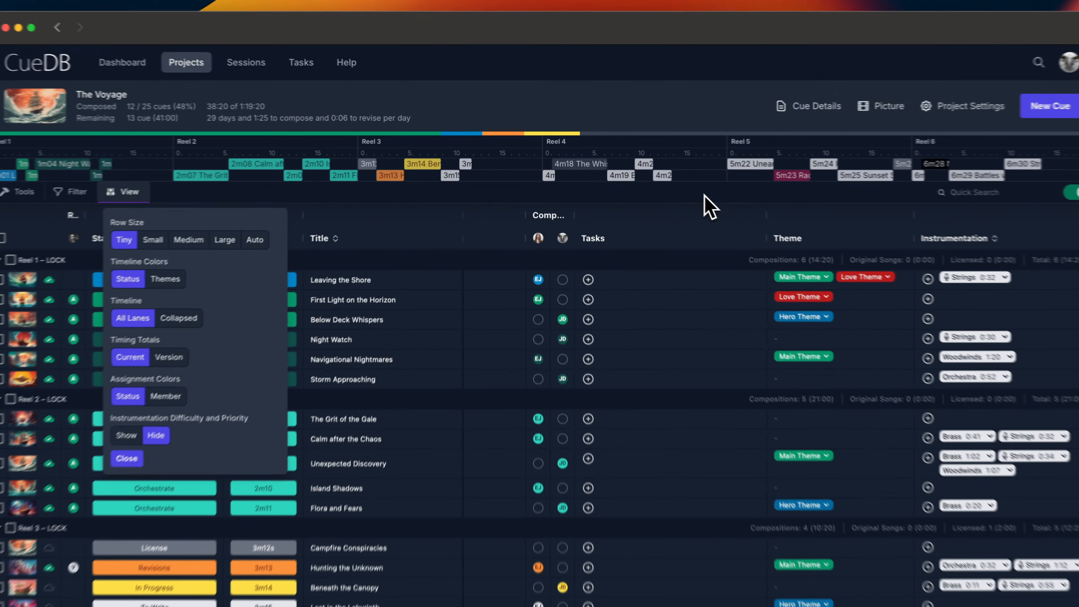
pyautogui.click(710, 207)
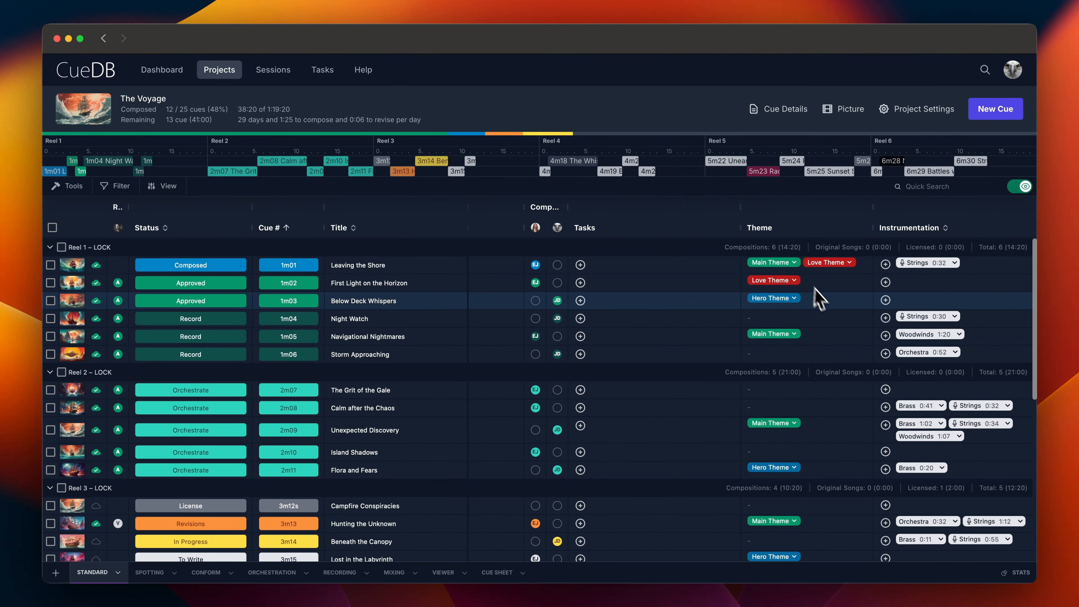
# - Add Brass to the Instrumentation of cue 1m01 Leaving the Shore and enter a duration for it, starting with 1
pyautogui.hscroll(5, 819, 298)
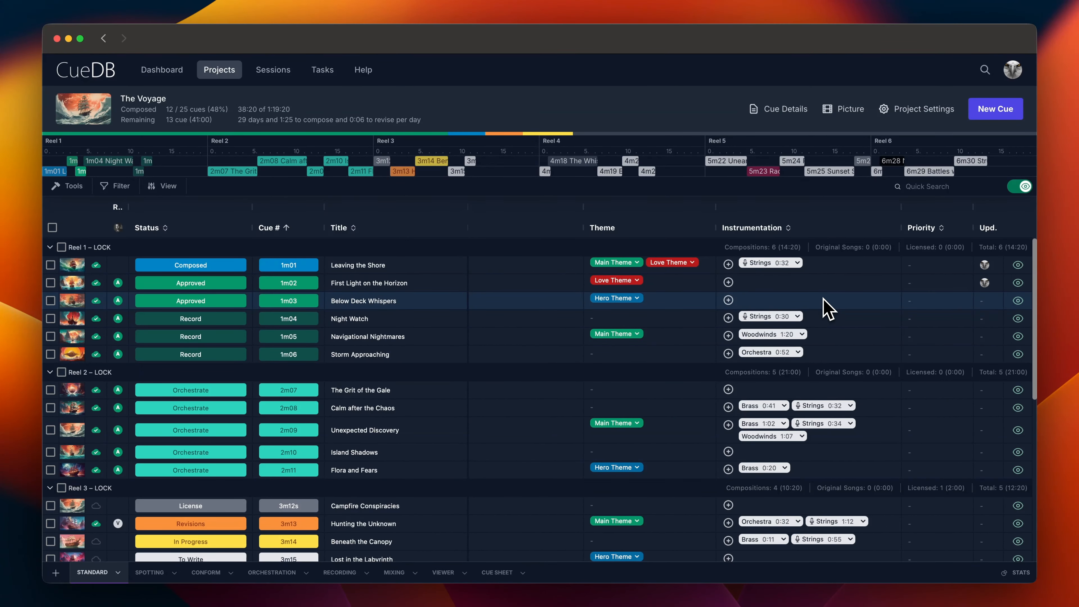
pyautogui.moveTo(761, 267)
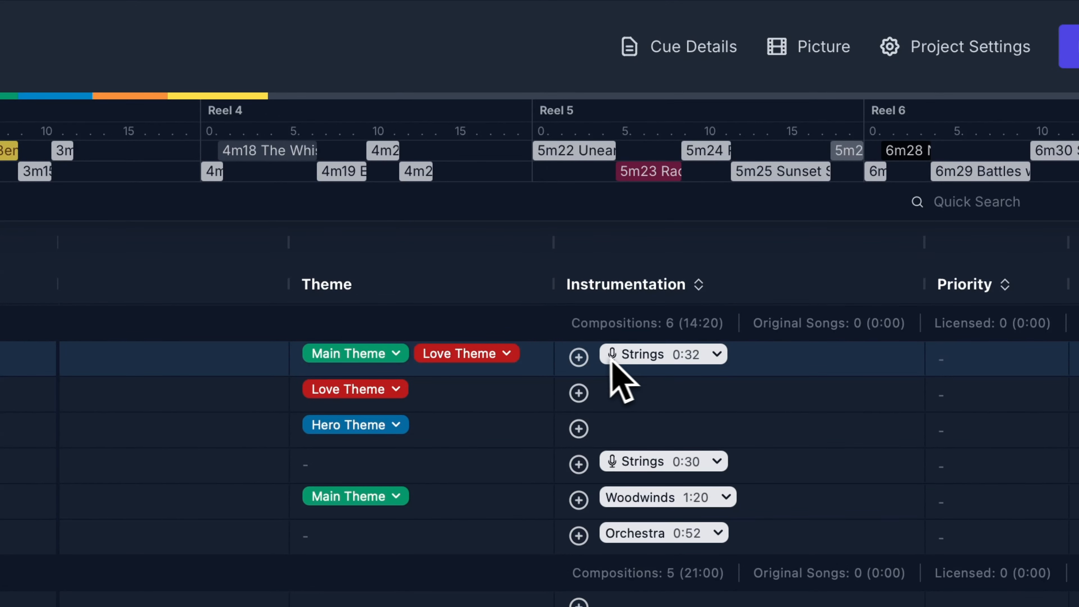
pyautogui.click(578, 358)
pyautogui.click(604, 399)
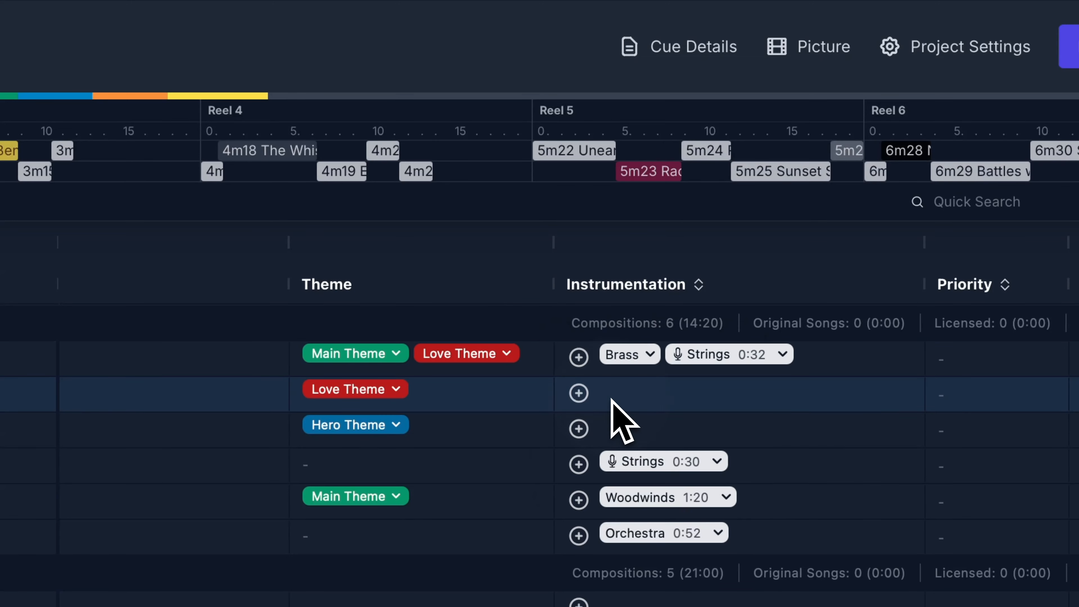
pyautogui.click(652, 357)
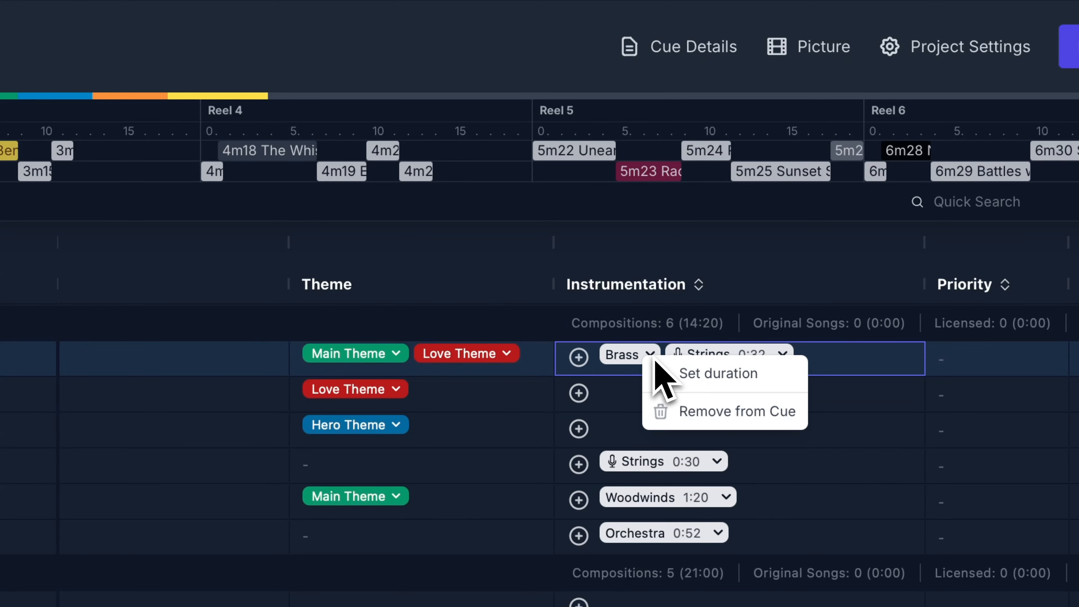
pyautogui.click(723, 380)
pyautogui.write('1')
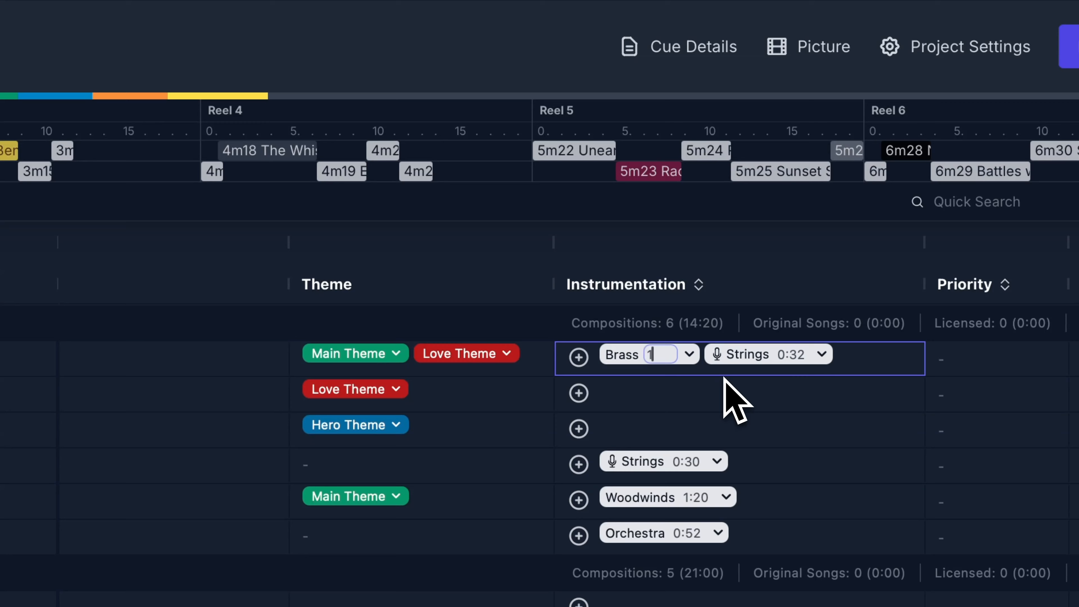
pyautogui.click(802, 211)
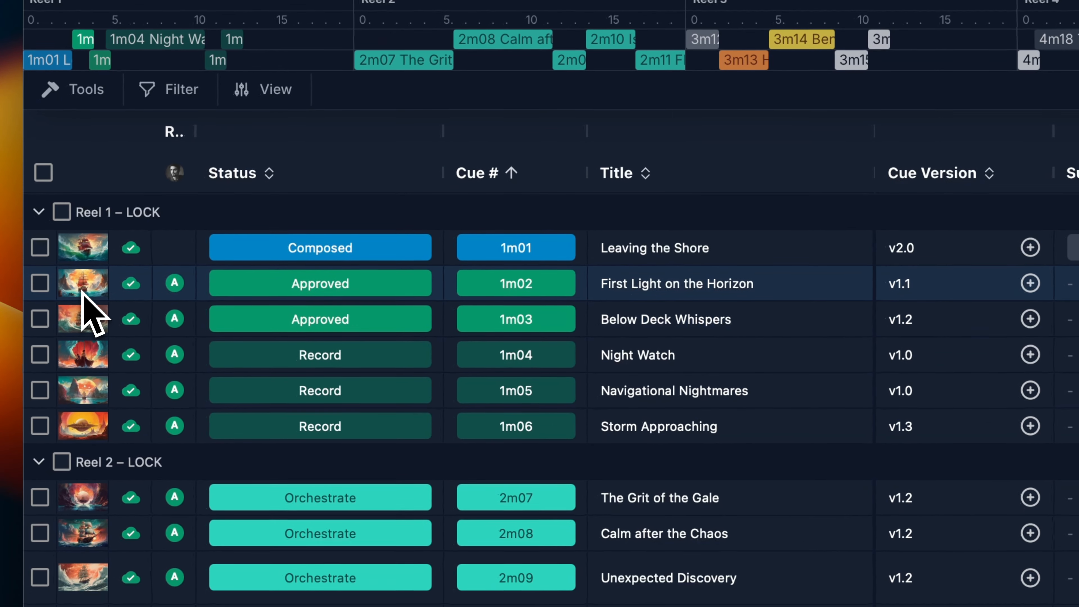
# - Open the cue details from cue 1m02, switch to 1m01 Leaving the Shore, review its cue and version fields, and close the details
pyautogui.click(82, 293)
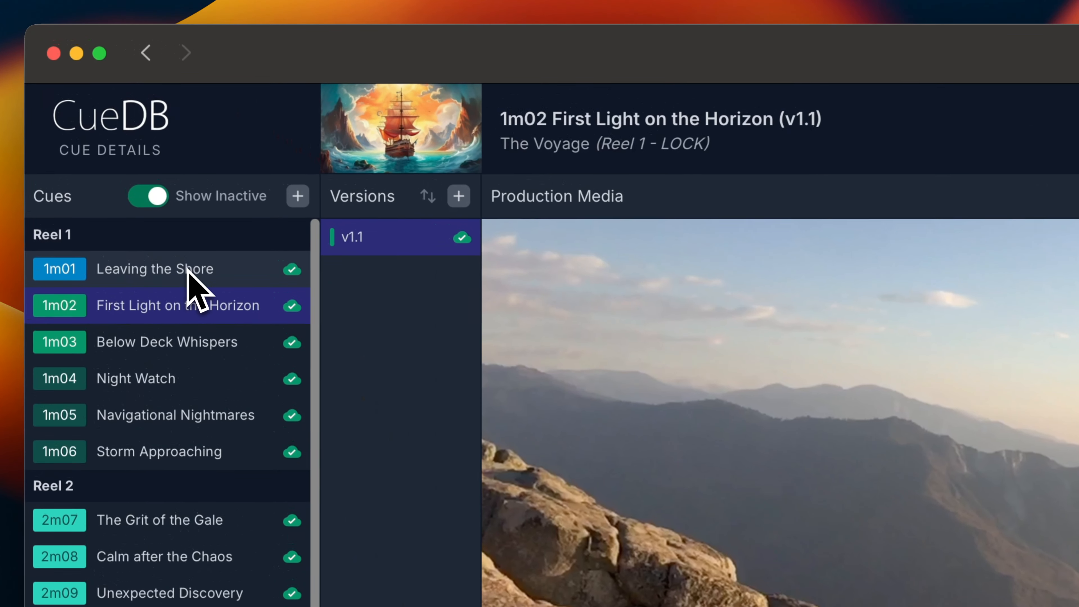
pyautogui.click(124, 149)
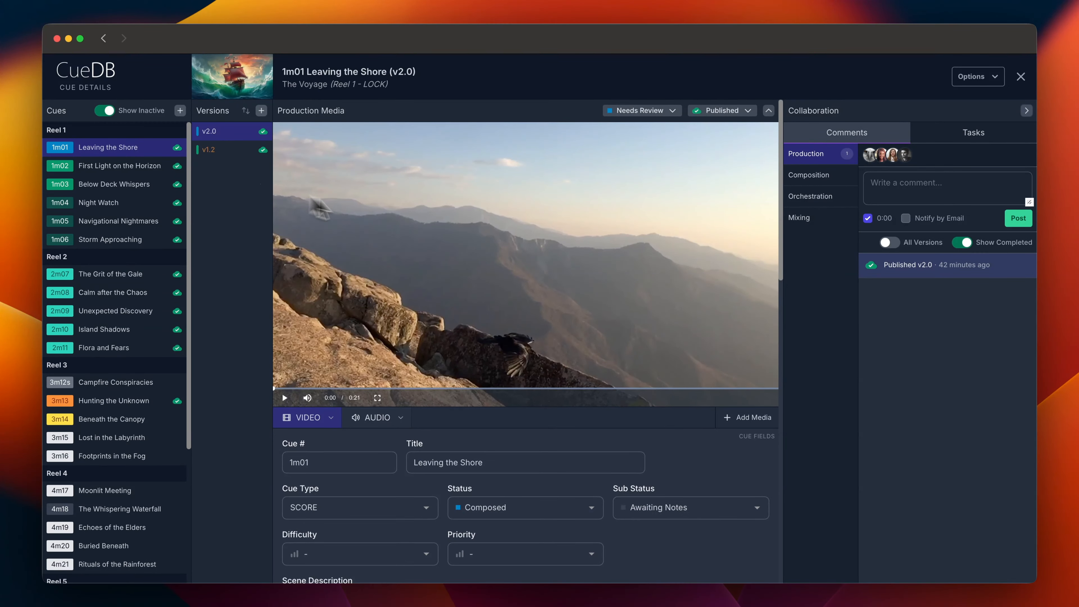
pyautogui.scroll(-10, 620, 325)
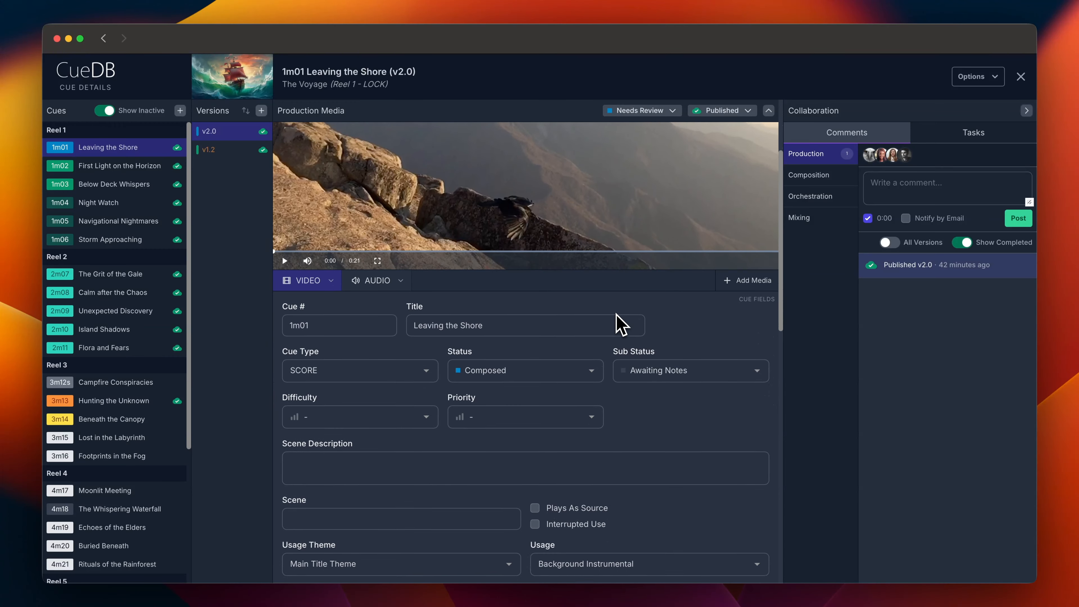
pyautogui.scroll(-2, 621, 325)
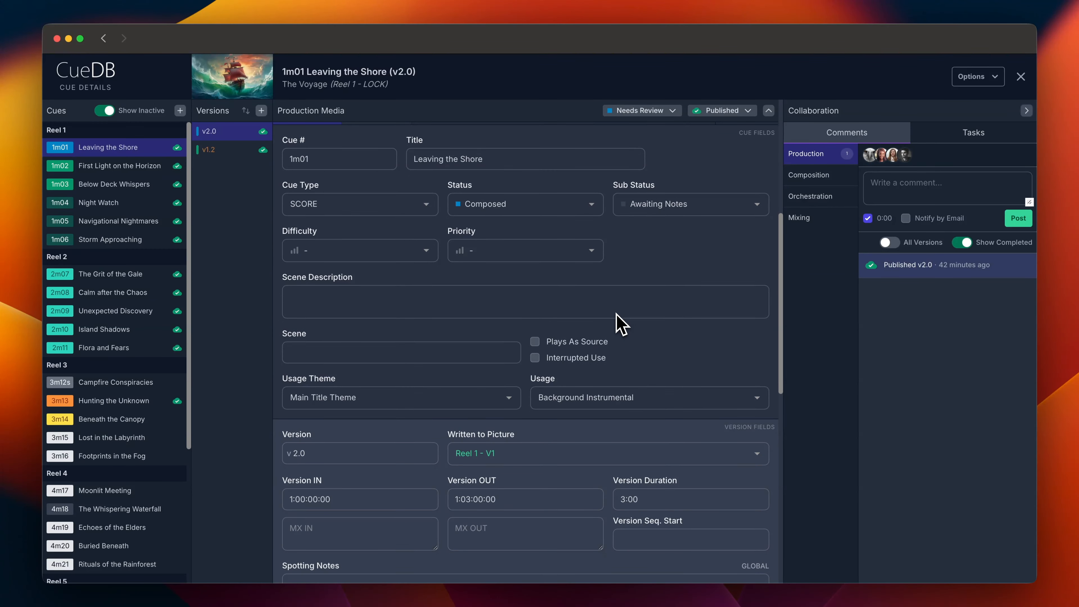
pyautogui.scroll(-11, 620, 325)
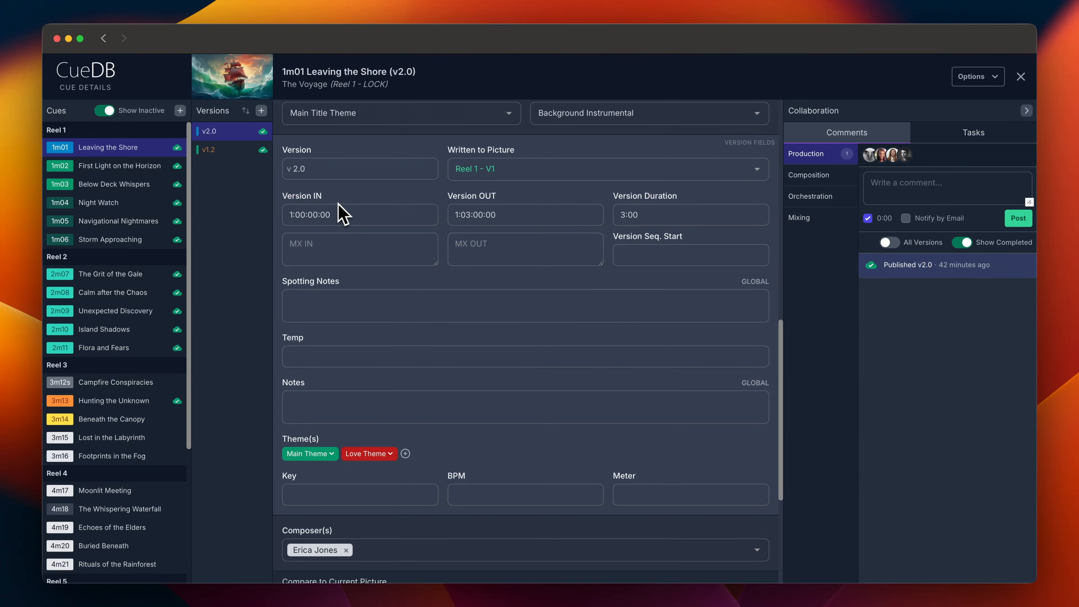
pyautogui.scroll(15, 508, 256)
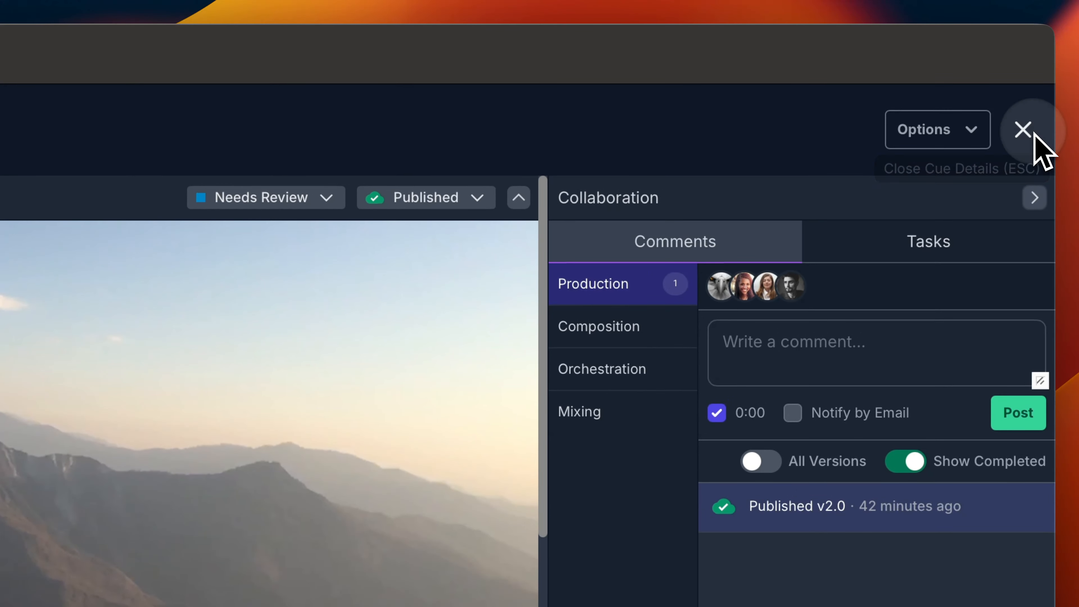
pyautogui.click(1035, 133)
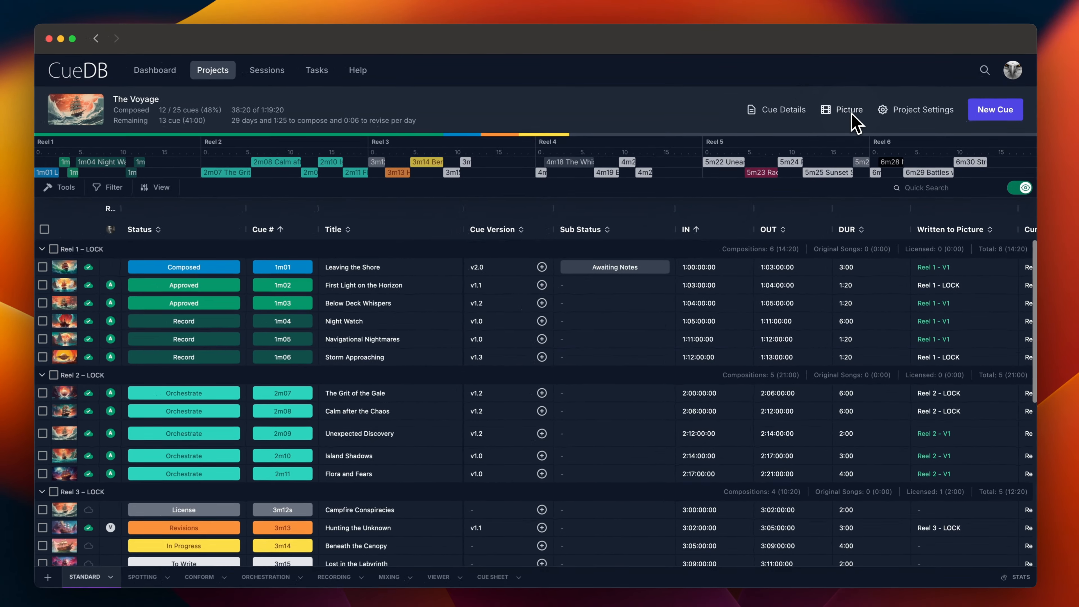
# - Look through the project's Picture page and its General, Members, Statuses and Fields settings, and return to The Voyage's cue table
pyautogui.click(850, 112)
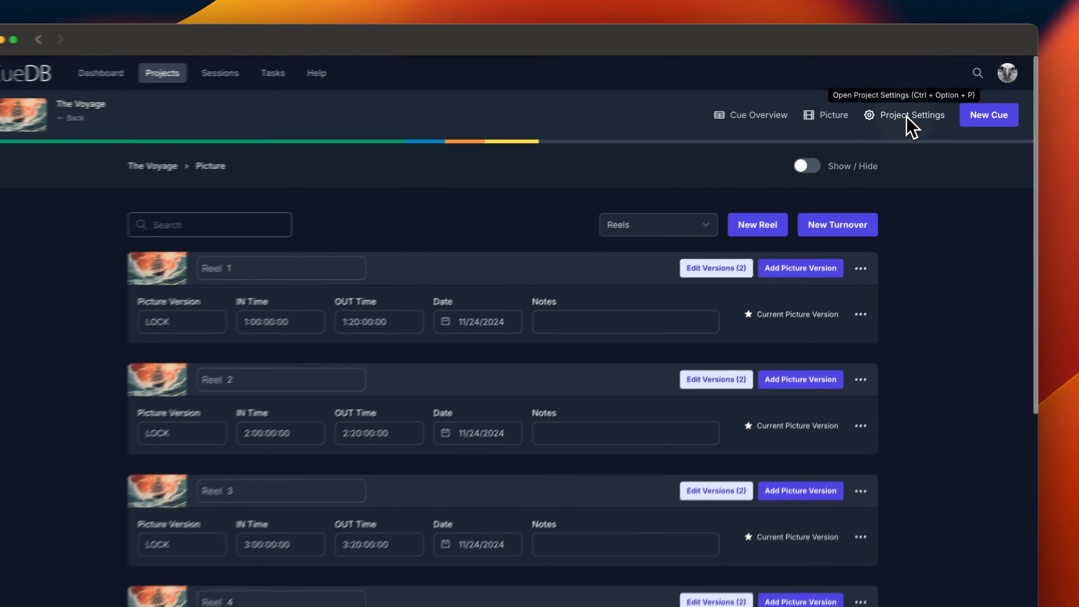
pyautogui.click(907, 118)
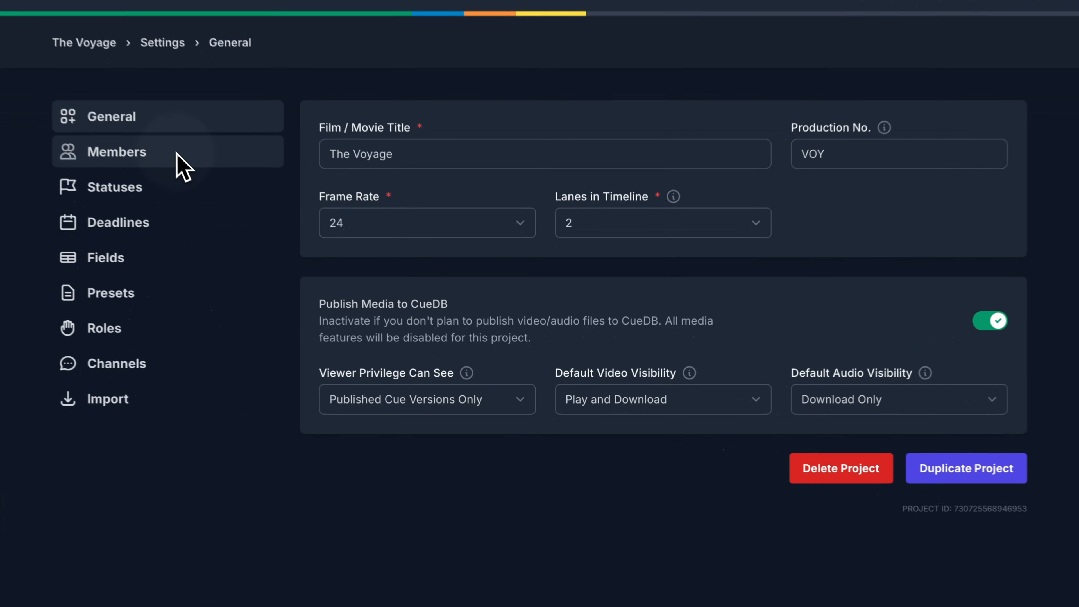
pyautogui.click(276, 234)
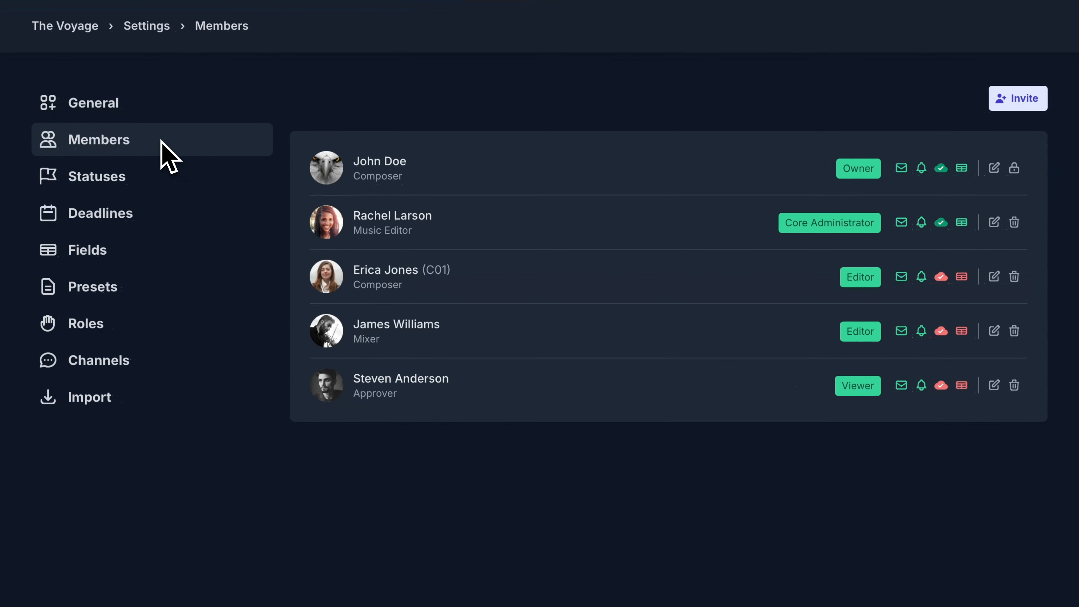
pyautogui.click(148, 177)
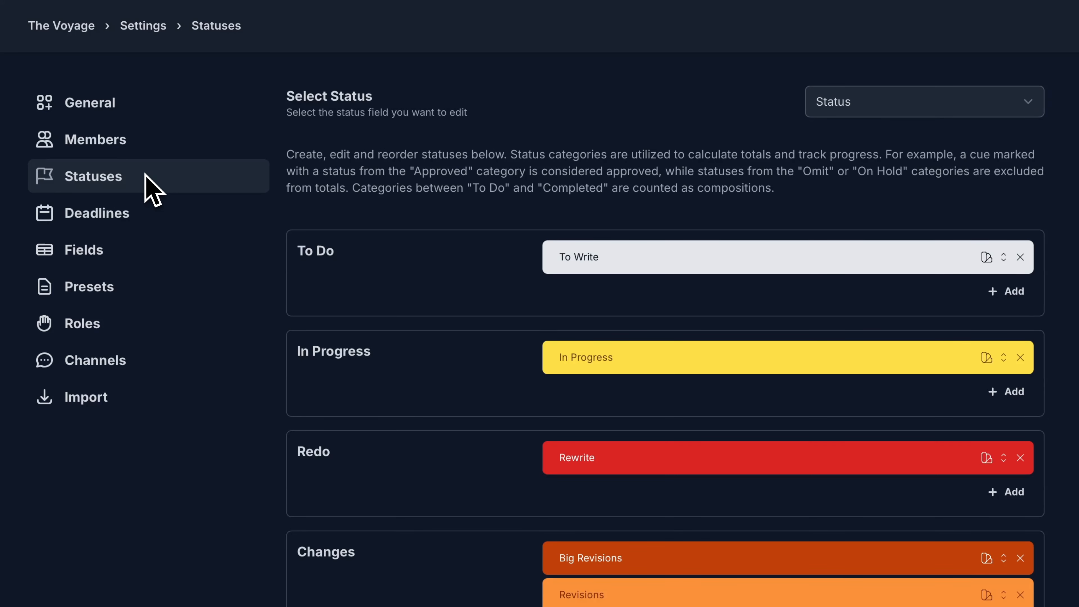
pyautogui.click(143, 257)
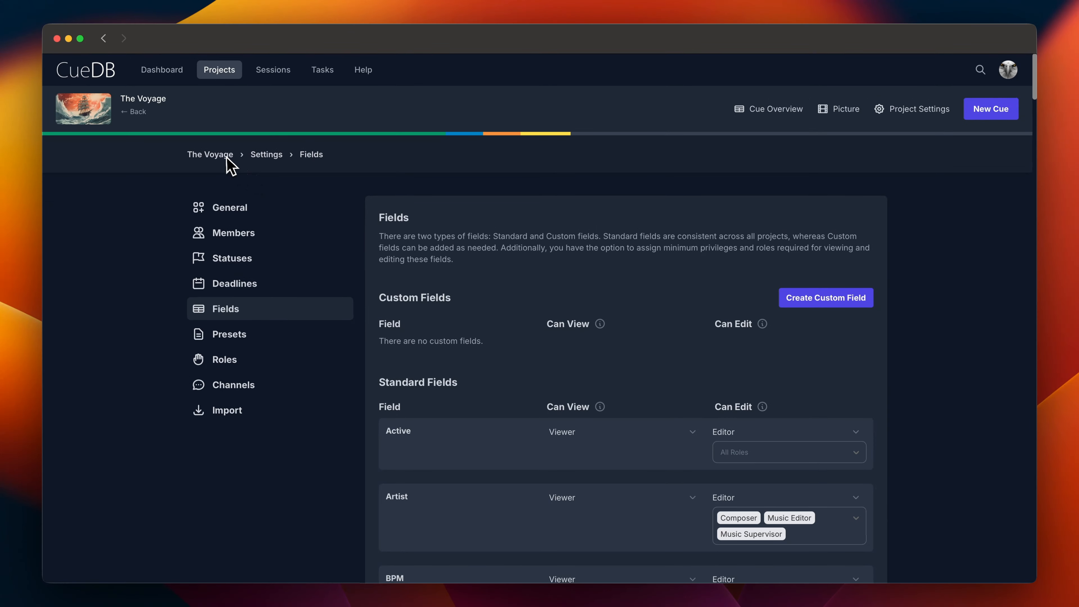
pyautogui.click(220, 151)
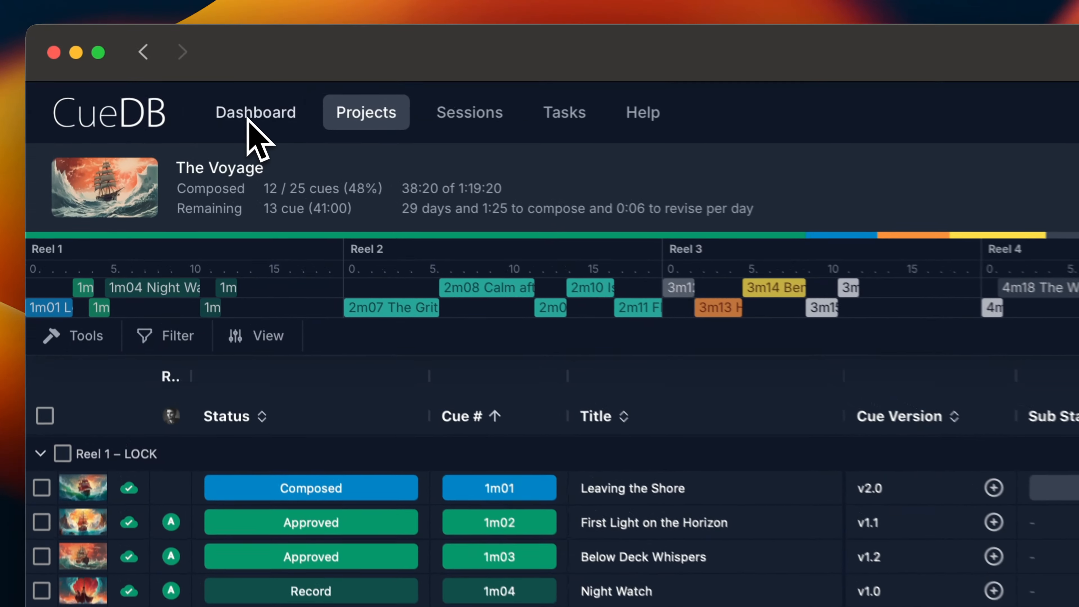
# - Go to the Dashboard and start creating a new project
pyautogui.click(158, 73)
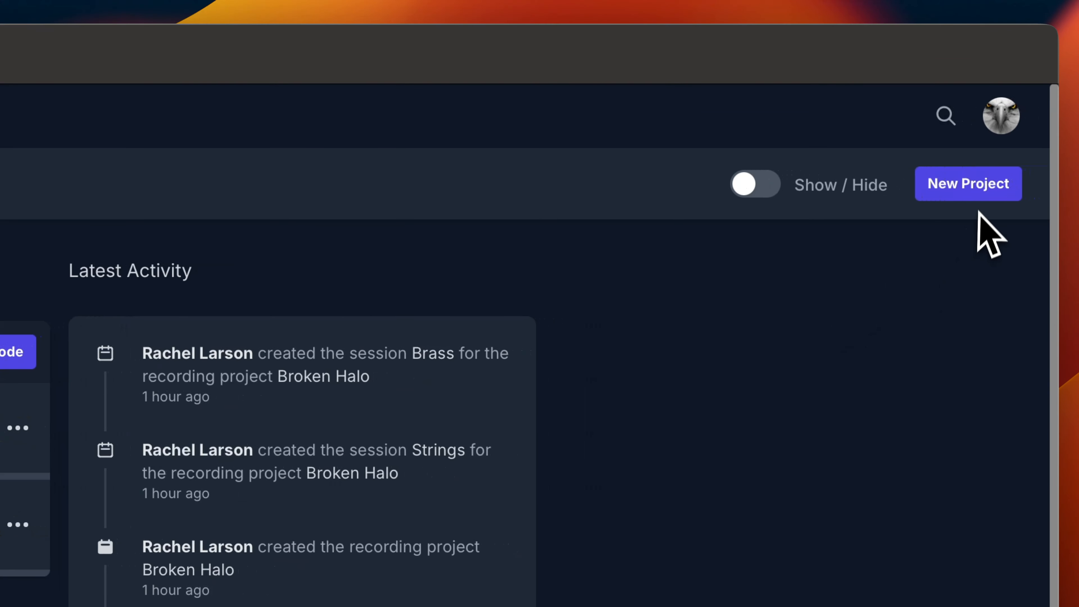
pyautogui.click(975, 202)
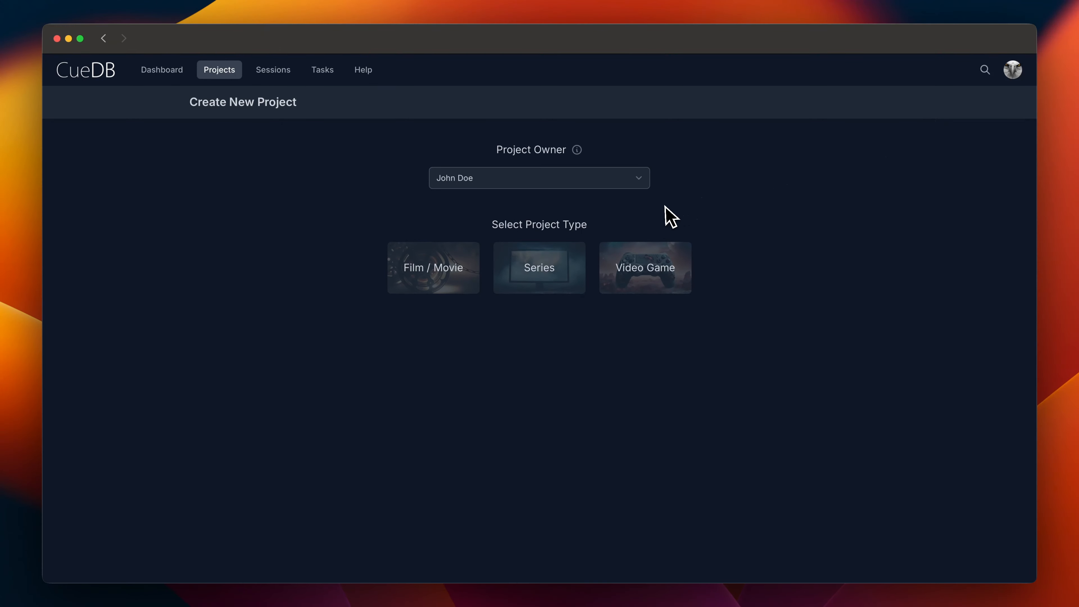
# - Choose Film / Movie as the project type, keeping the current owner, and enter the film title The Voyage and production name TV
pyautogui.click(636, 186)
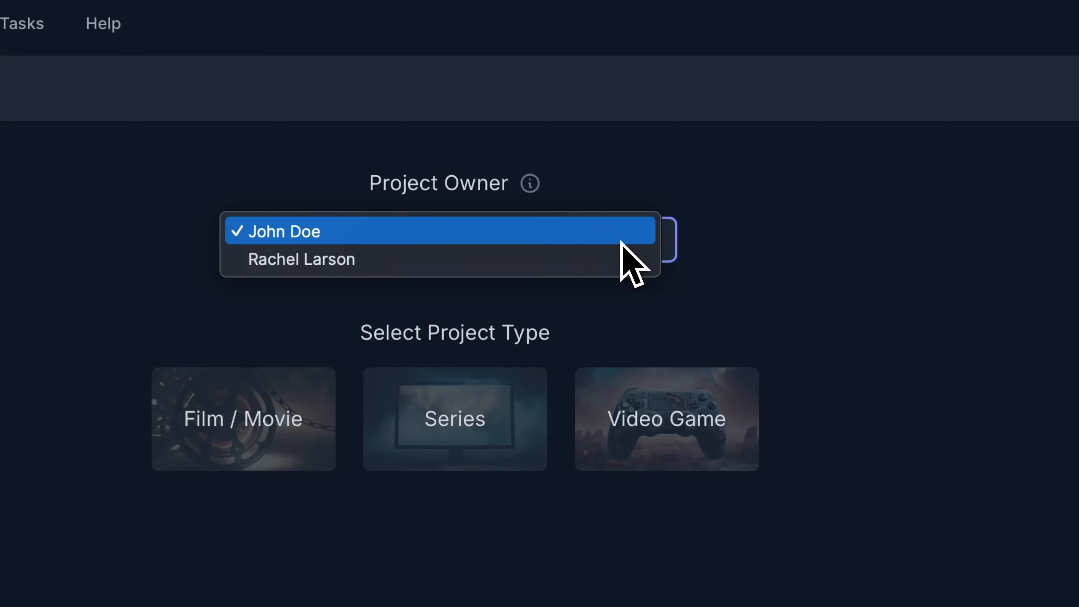
pyautogui.click(792, 243)
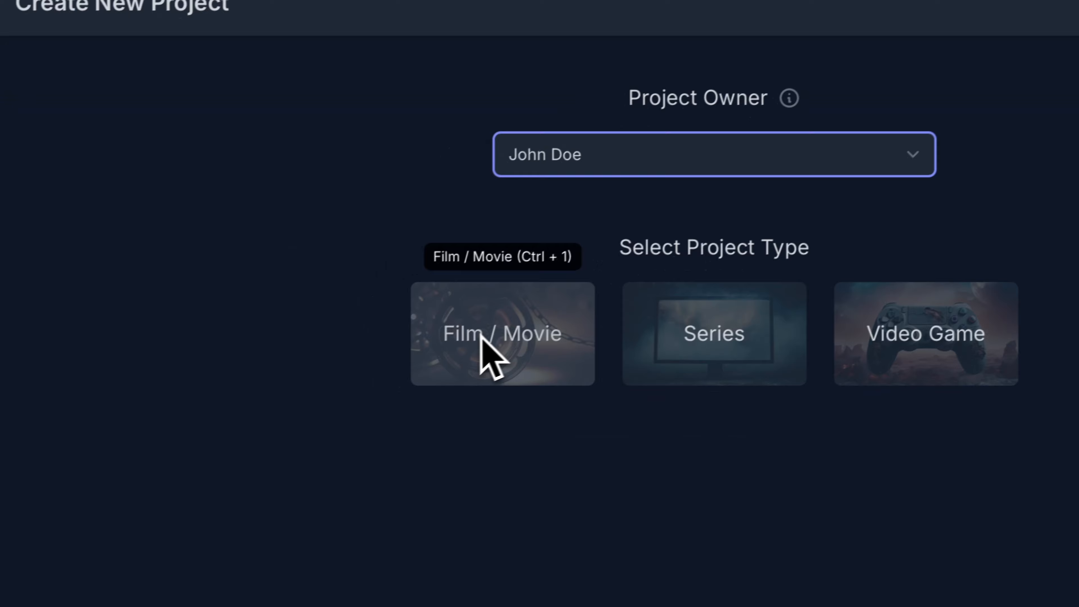
pyautogui.click(494, 329)
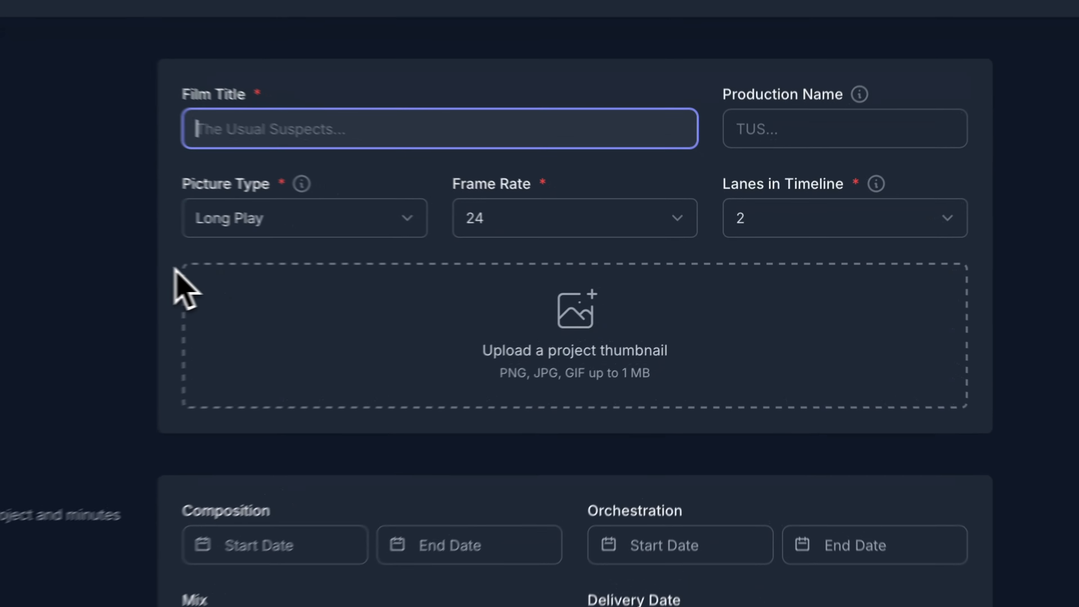
pyautogui.write('The Voyage')
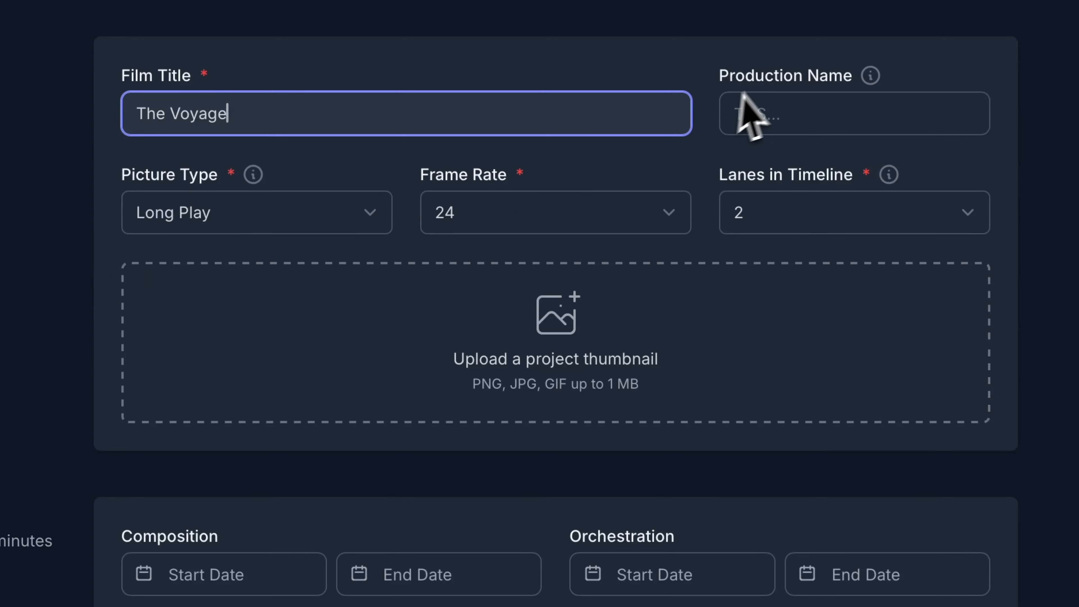
pyautogui.click(747, 113)
pyautogui.write('TV')
pyautogui.click(665, 59)
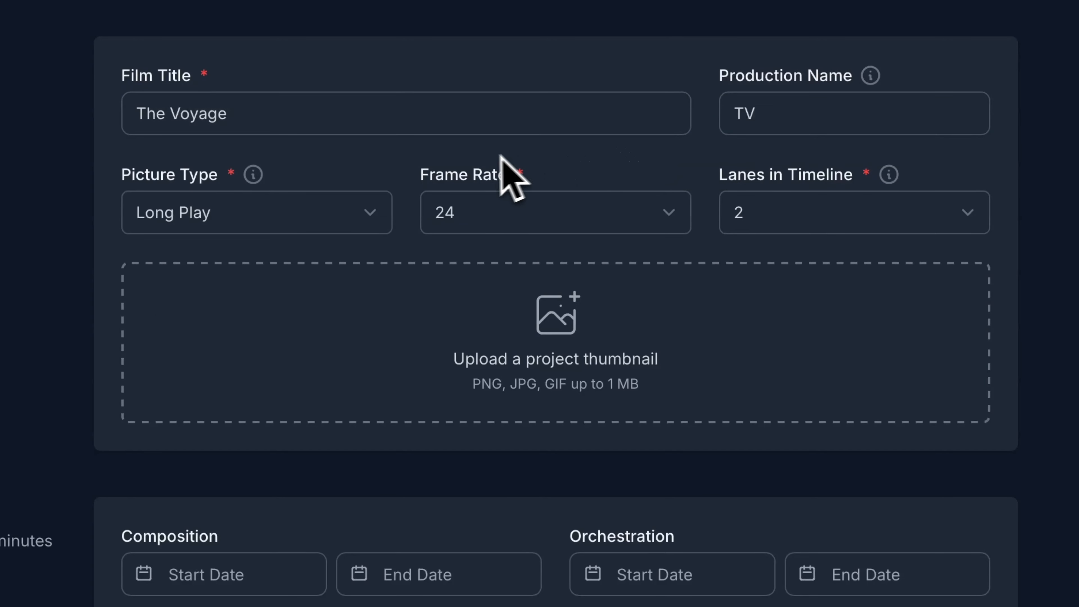
# - Set the picture type to Reels and upload the-voyage.jpg as the project thumbnail
pyautogui.click(356, 223)
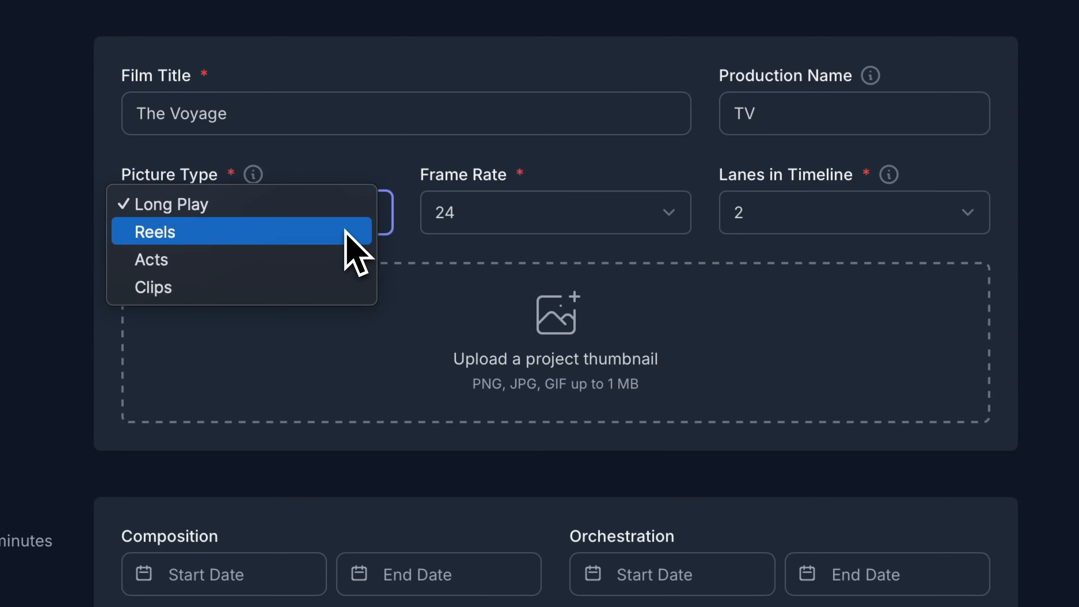
pyautogui.click(355, 233)
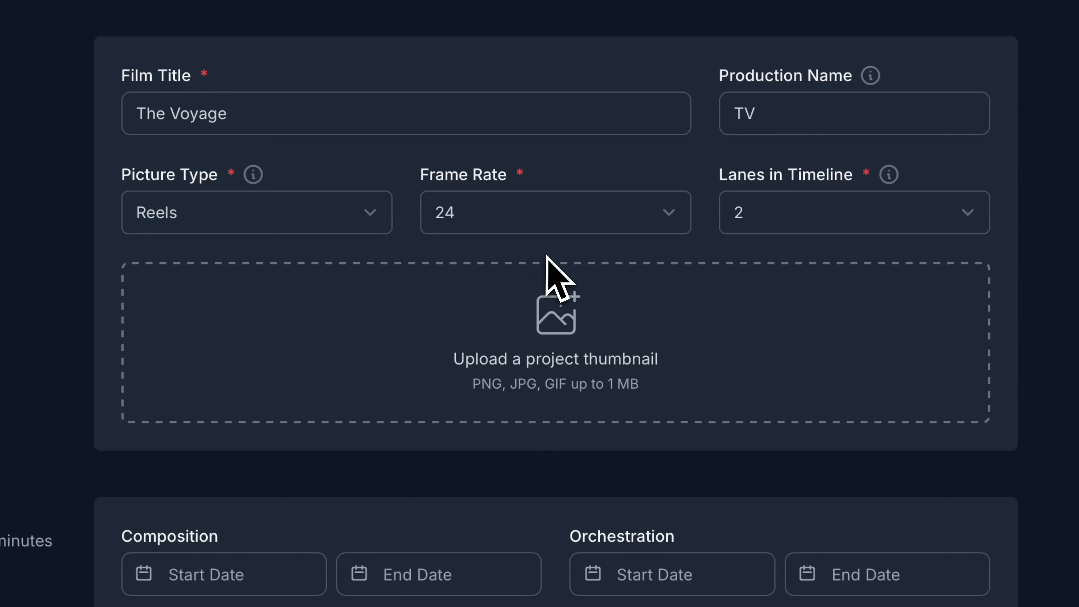
pyautogui.click(550, 291)
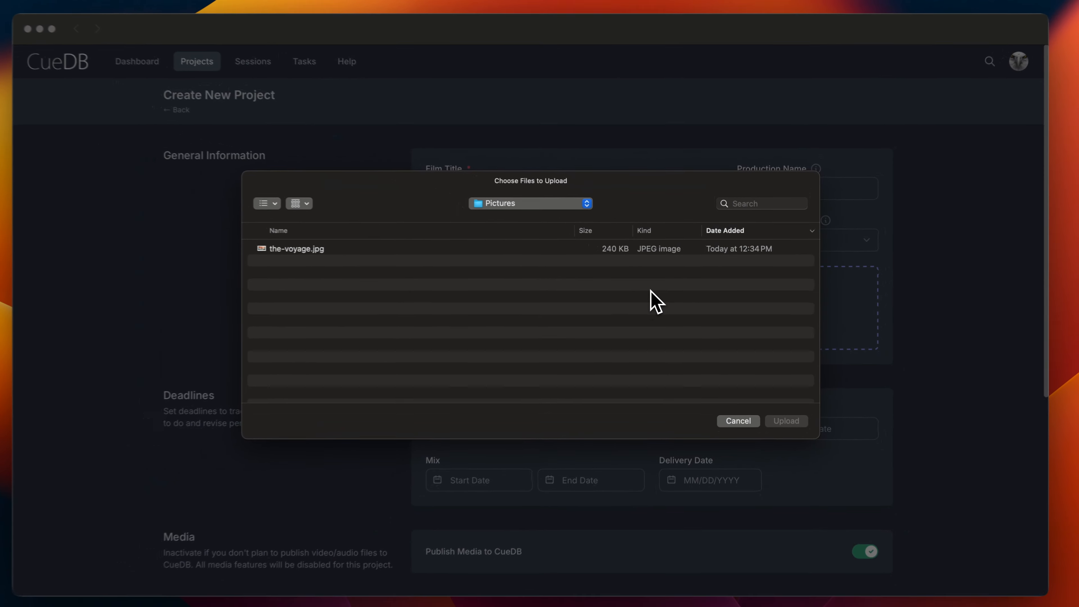
pyautogui.doubleClick(326, 253)
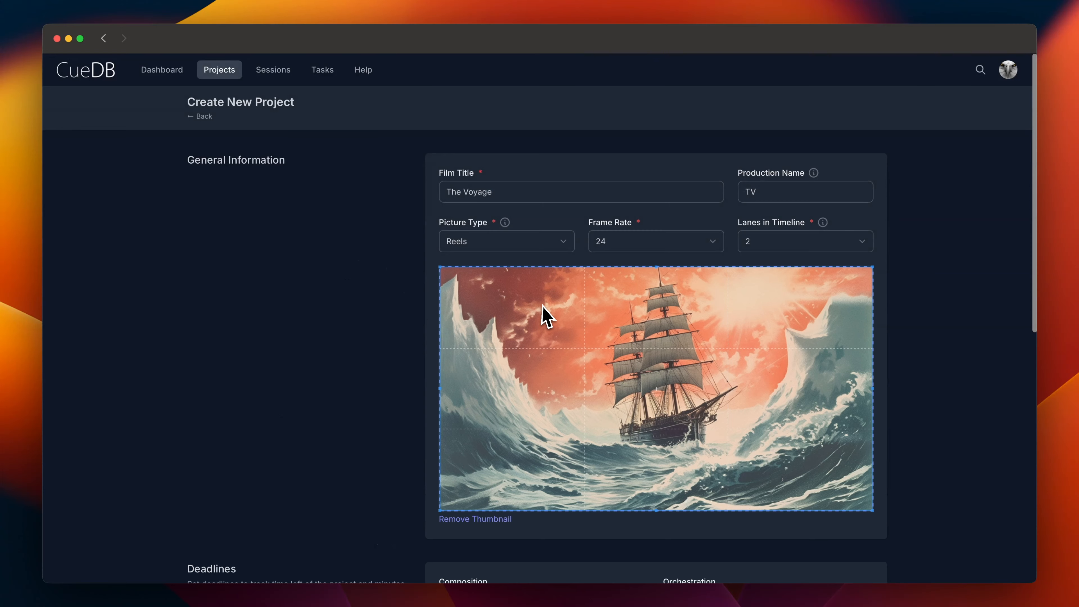
# - Set the Composition deadline to start on 11/24/2024 and end on 12/22/2024
pyautogui.scroll(-9, 407, 327)
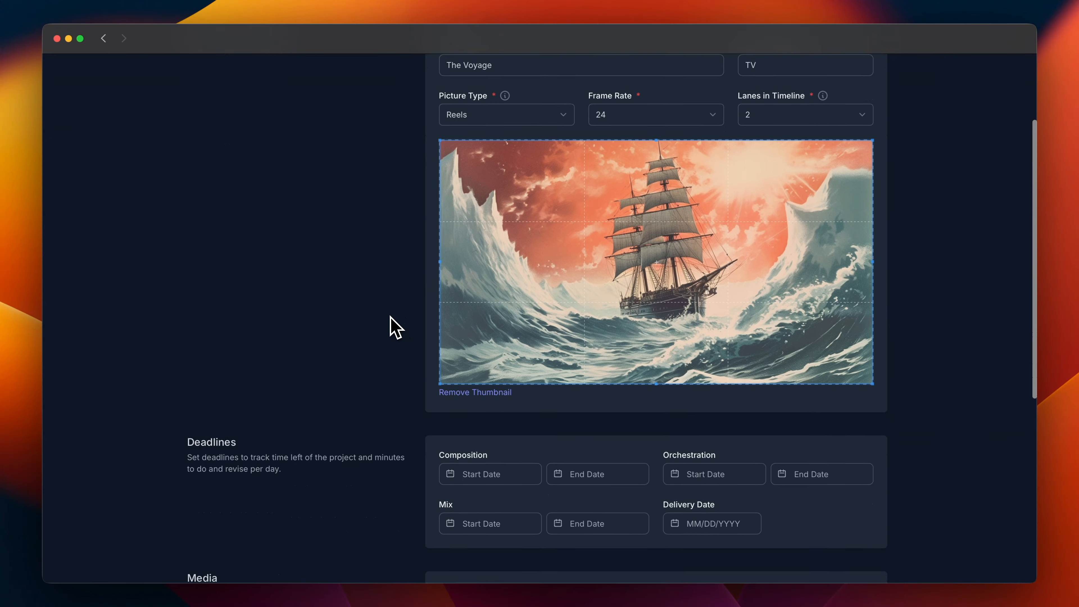
pyautogui.scroll(-1, 395, 327)
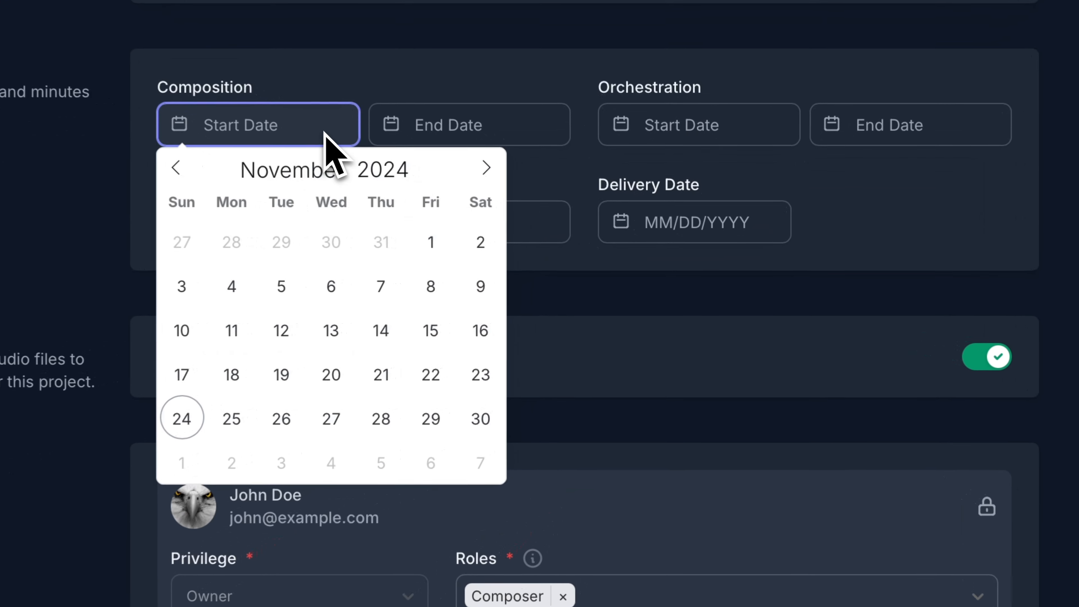
pyautogui.click(263, 385)
pyautogui.click(465, 159)
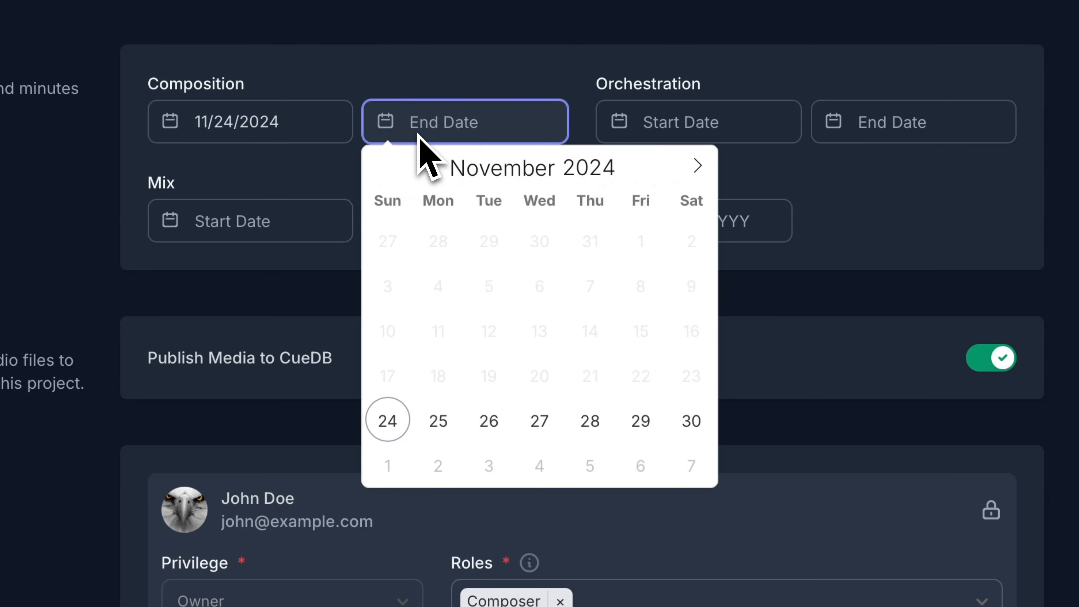
pyautogui.click(698, 166)
pyautogui.click(386, 376)
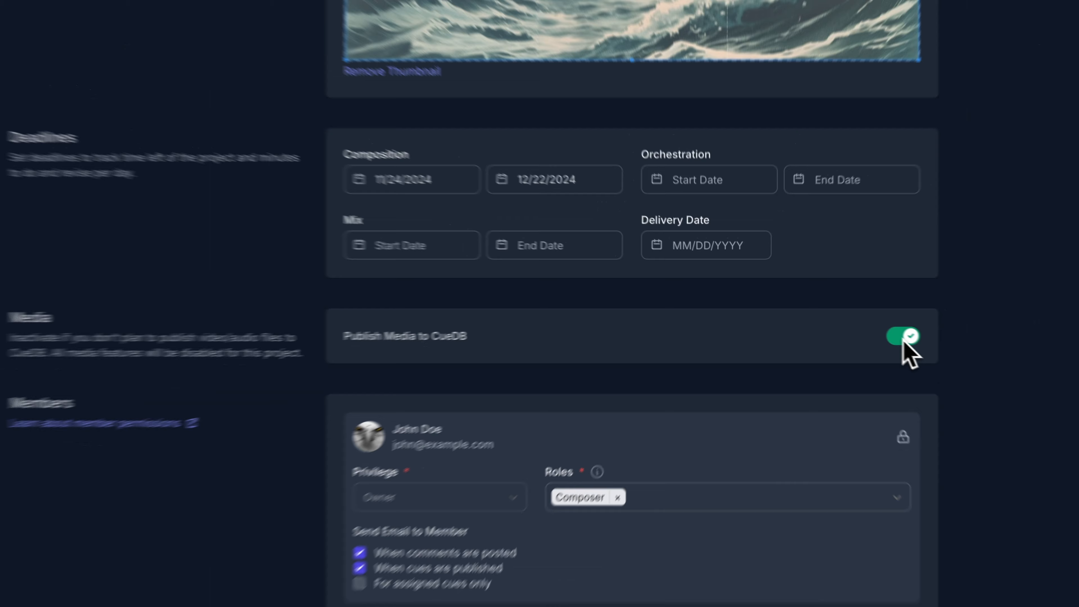
# - Add two suggested contacts as project members: the Core Administrator music editor and the Editor composer
pyautogui.scroll(-3, 991, 361)
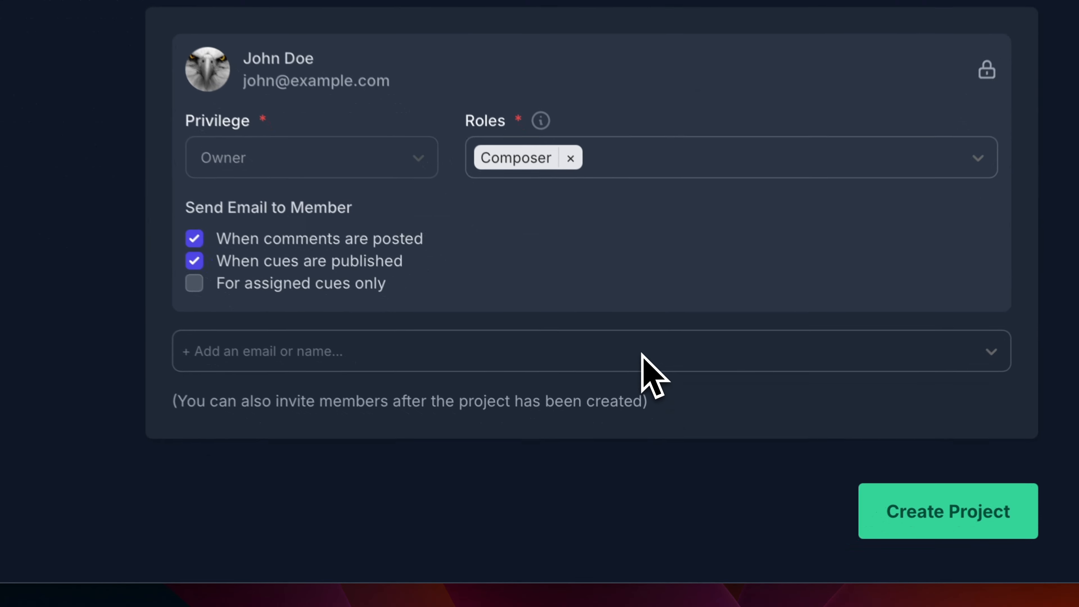
pyautogui.click(680, 465)
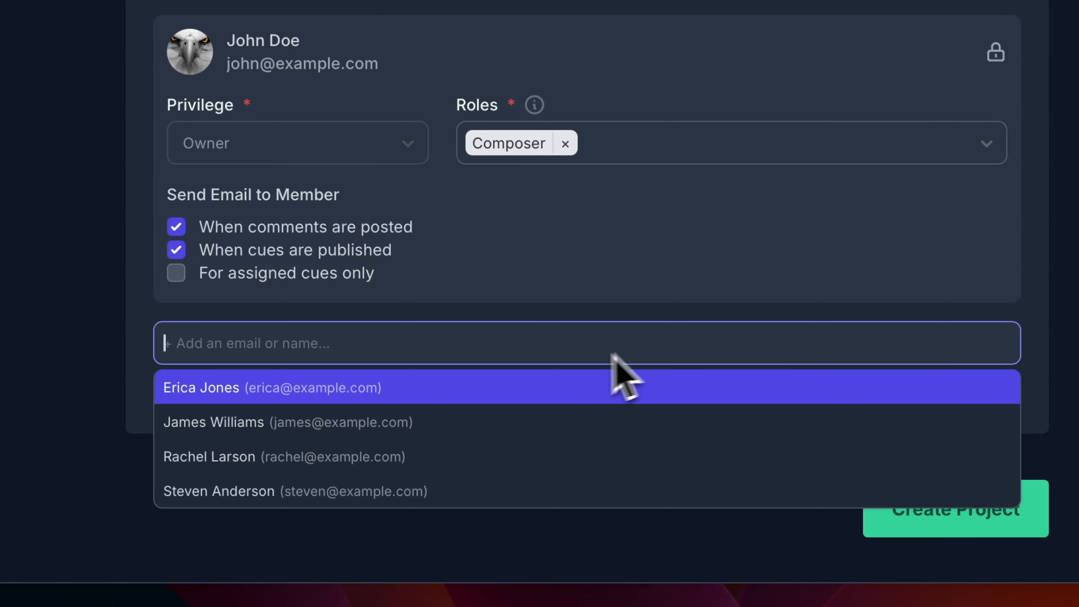
pyautogui.click(301, 458)
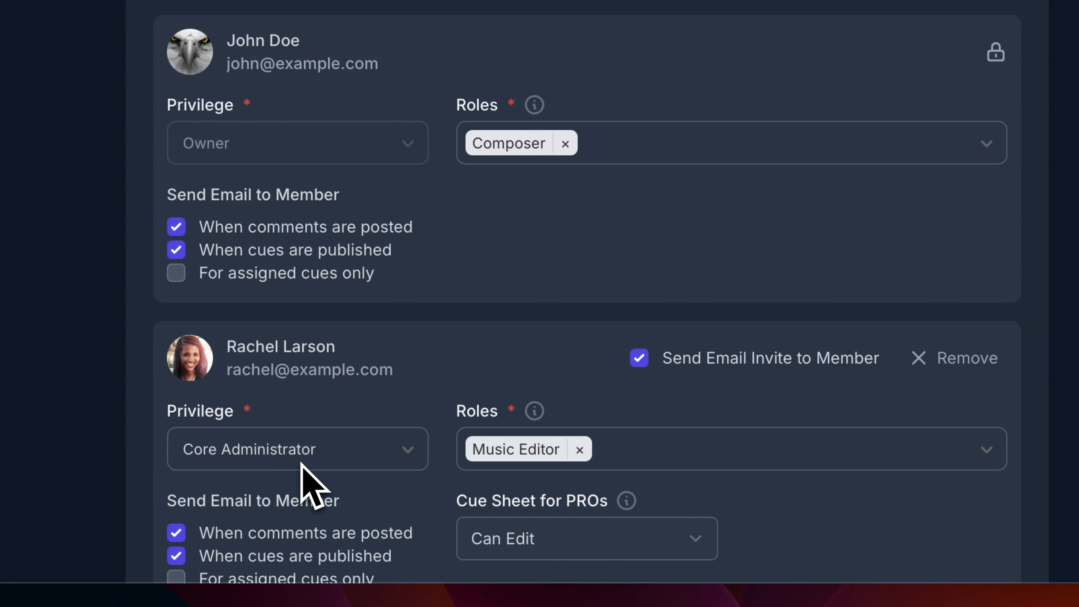
pyautogui.scroll(-8, 803, 521)
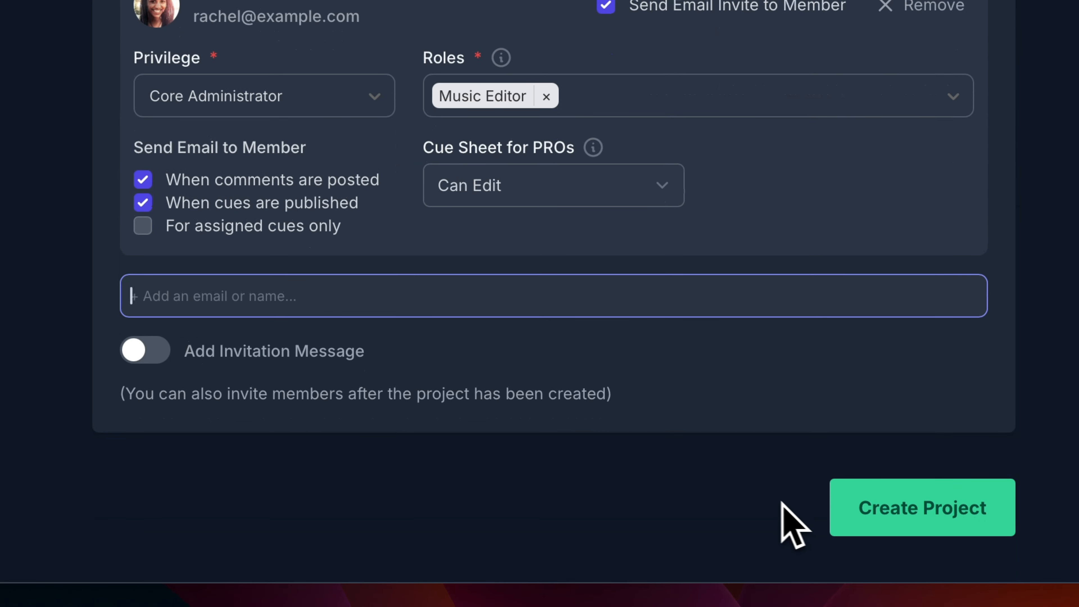
pyautogui.click(356, 306)
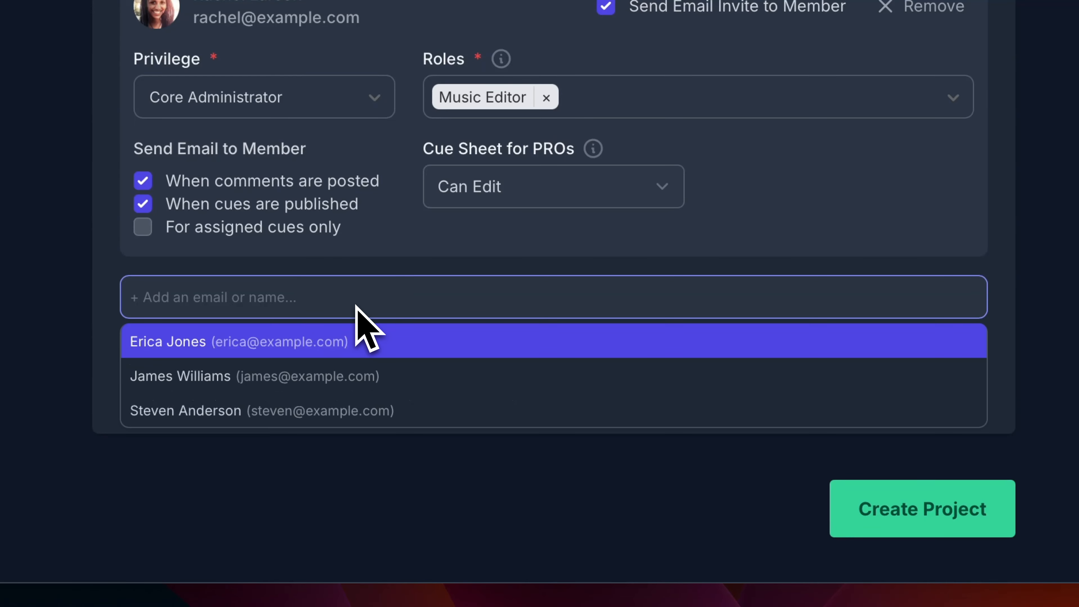
pyautogui.click(330, 361)
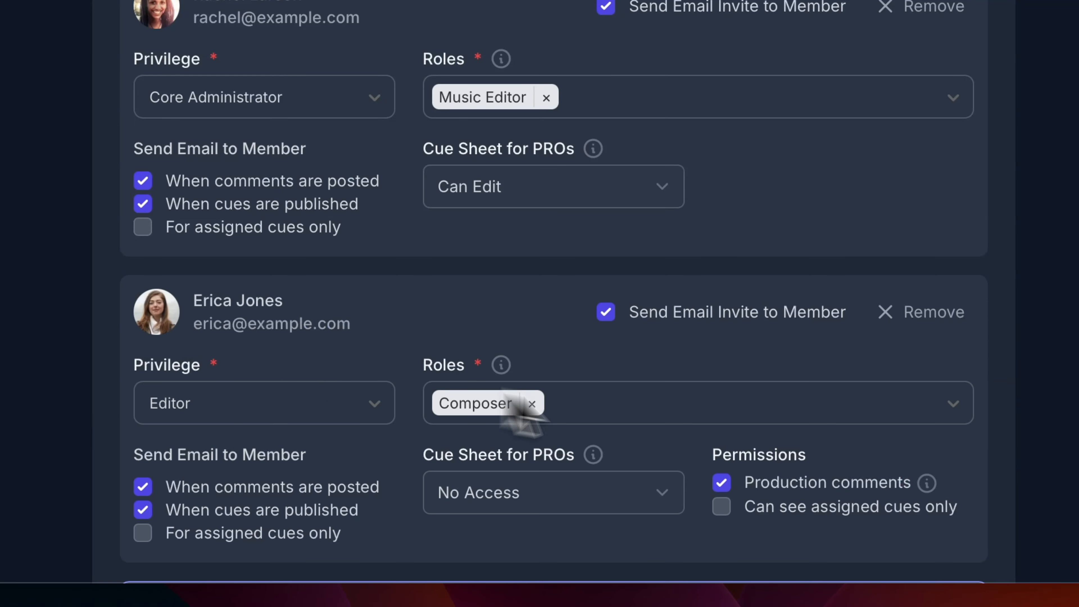
pyautogui.scroll(-2, 718, 438)
pyautogui.scroll(-5, 718, 438)
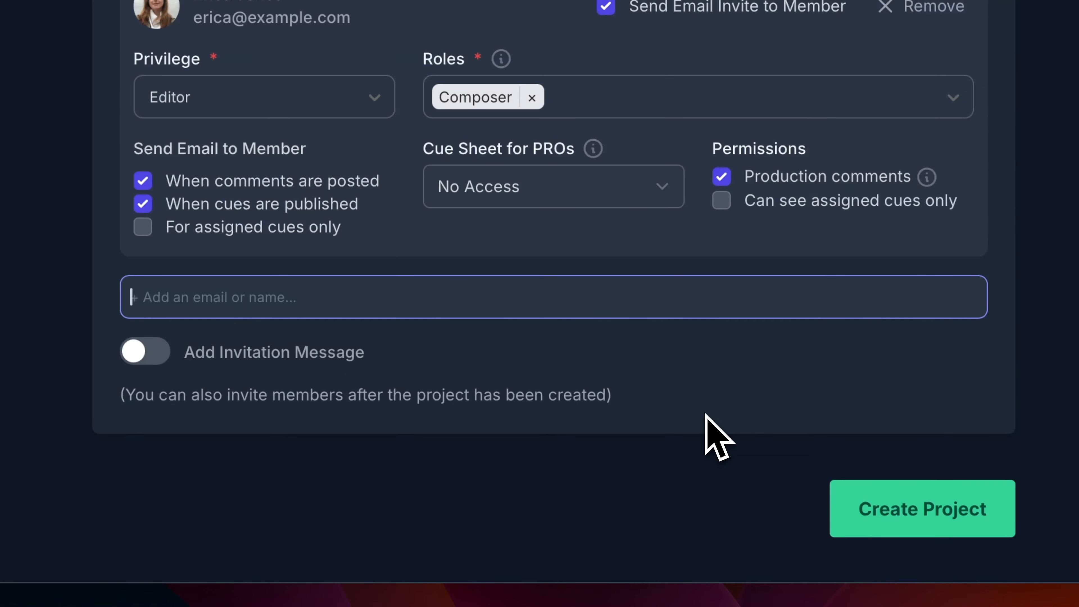
# - Add an invitation message welcoming the members to the project and create the project
pyautogui.click(306, 353)
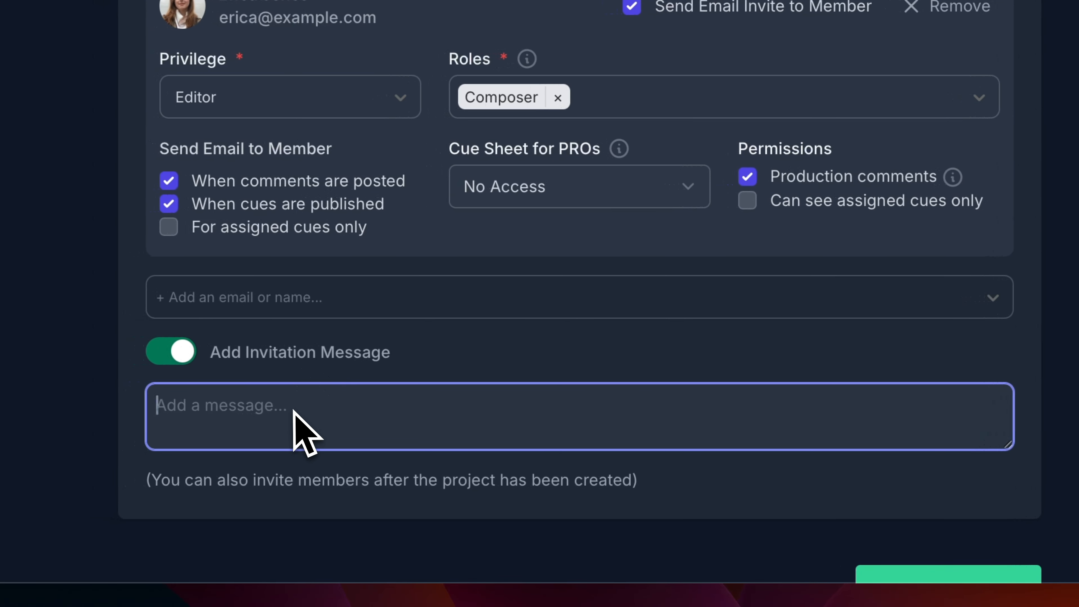
pyautogui.write('Welco')
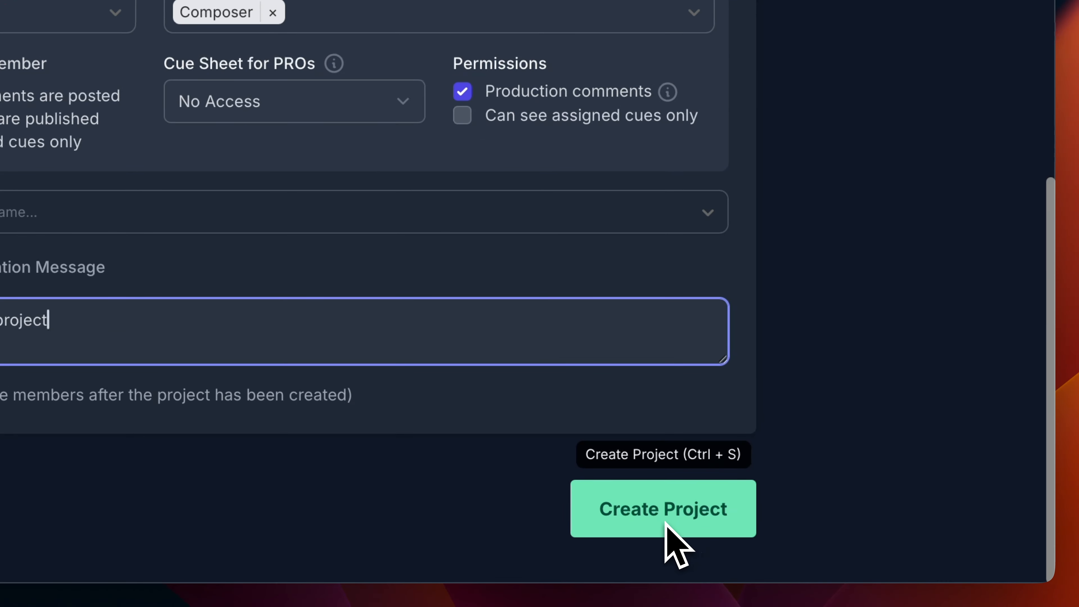
pyautogui.click(666, 524)
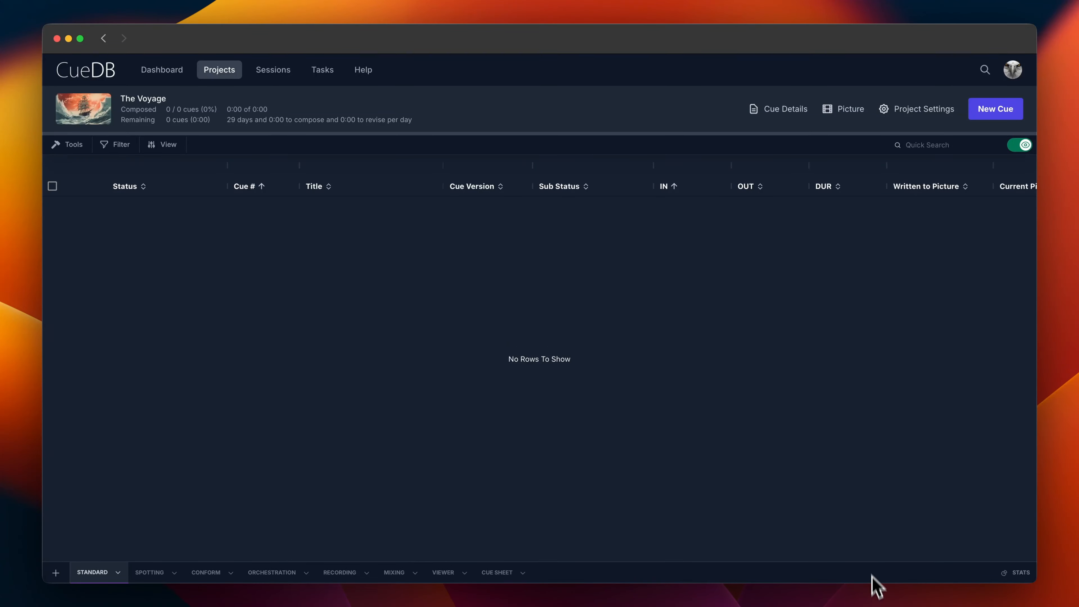
# - Open the new project's Picture page and switch its picture type to Long Play
pyautogui.click(848, 113)
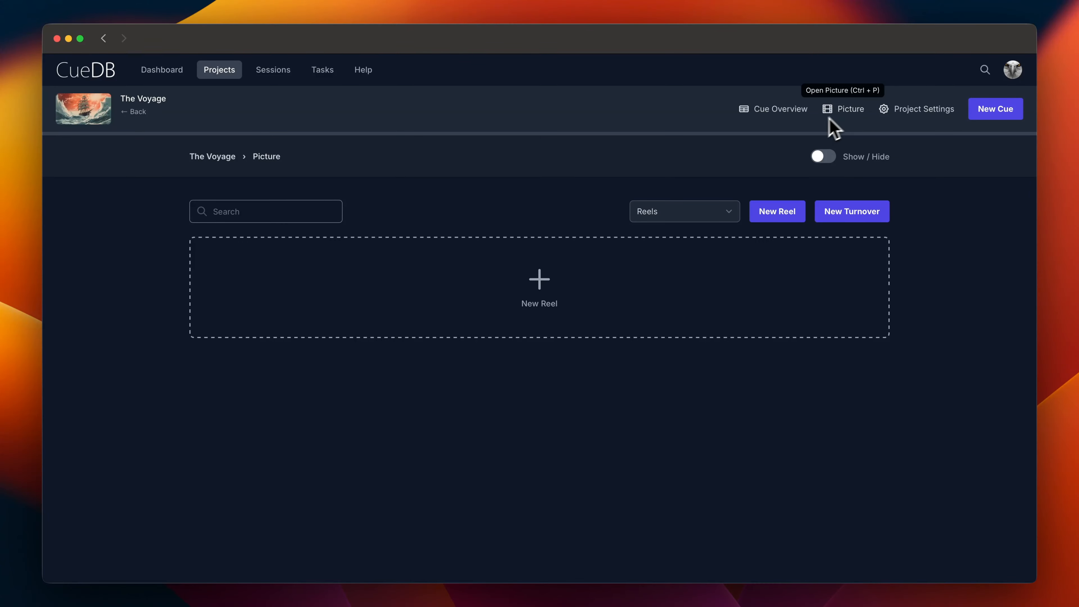
pyautogui.click(708, 214)
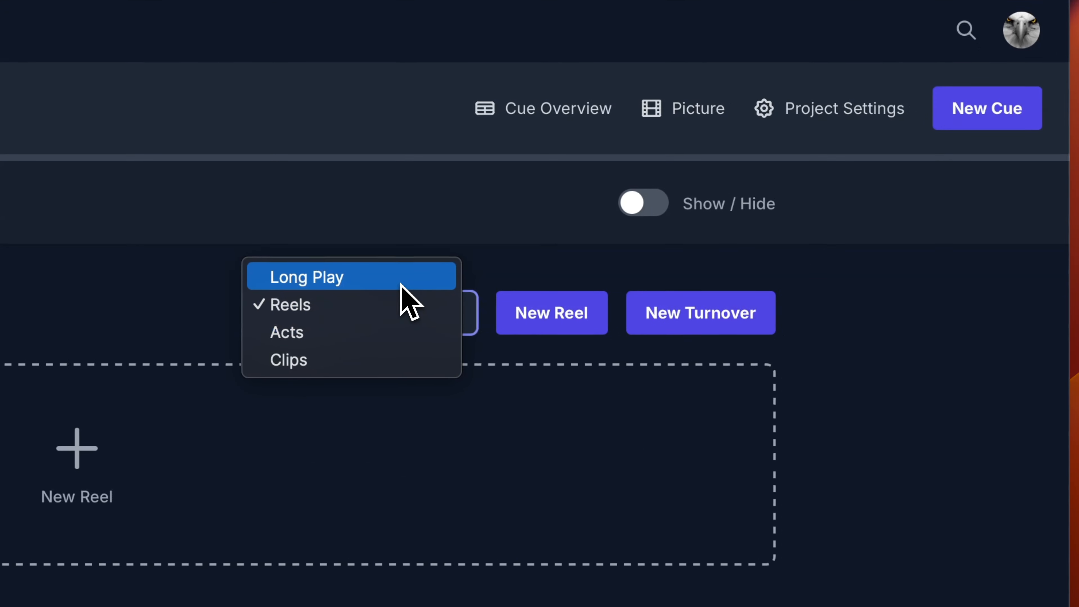
pyautogui.click(401, 281)
pyautogui.click(427, 328)
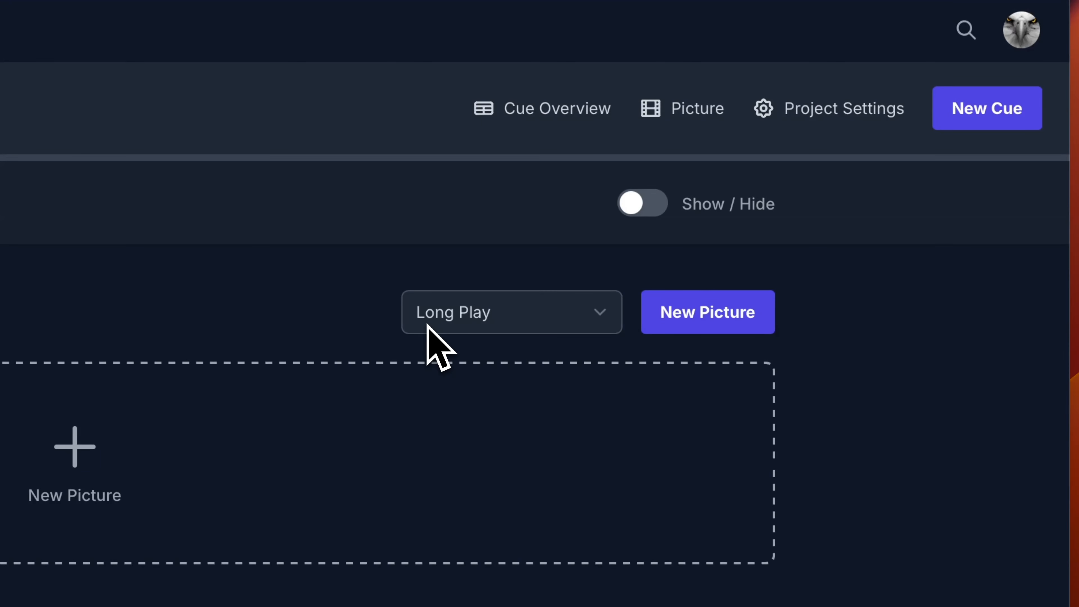
pyautogui.click(716, 338)
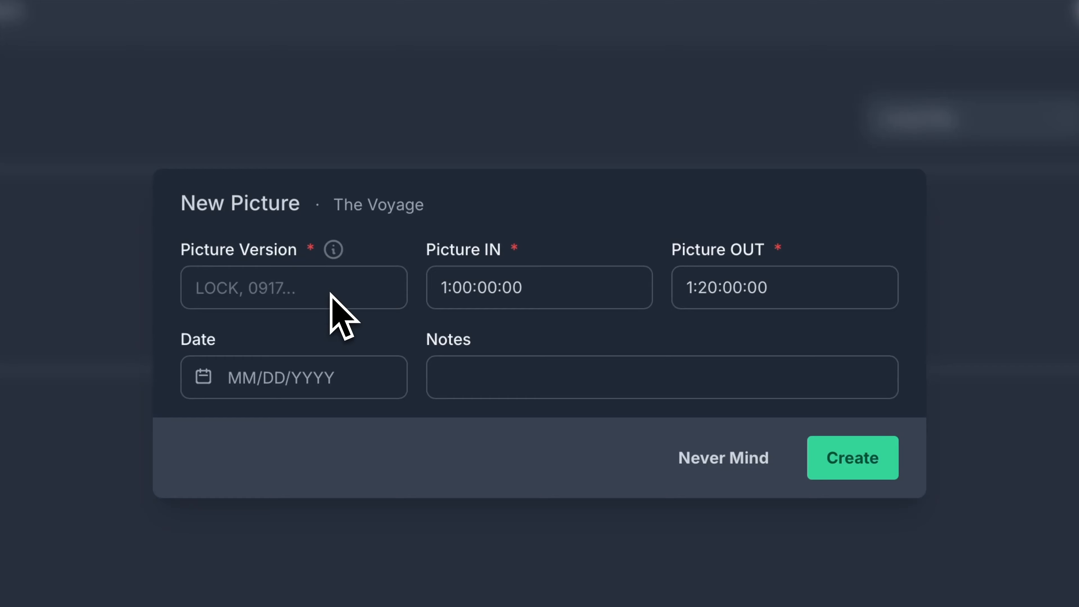
pyautogui.click(331, 294)
pyautogui.write('N/A')
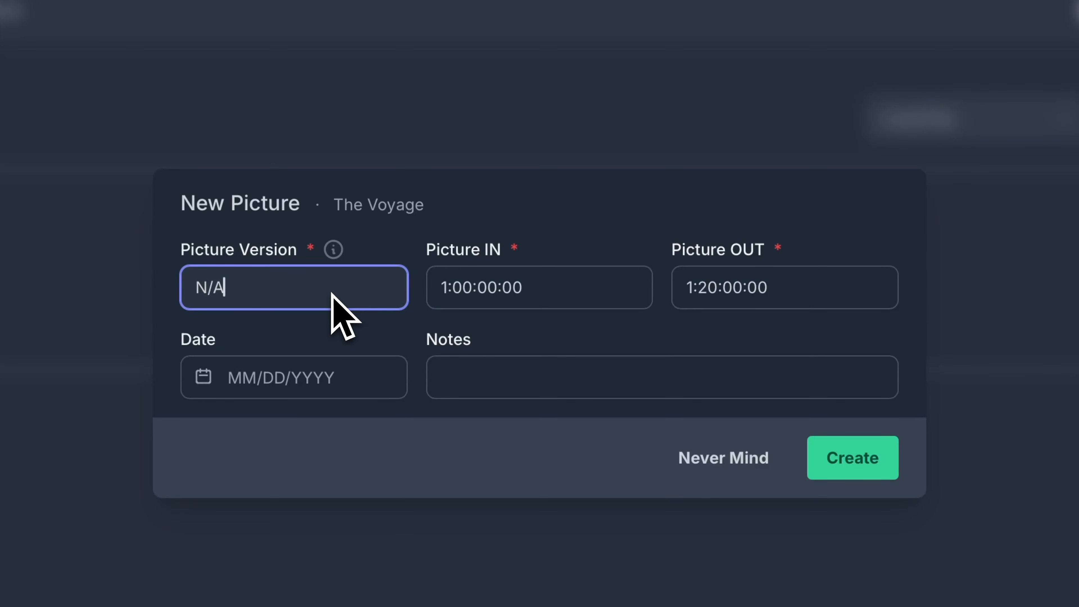
pyautogui.click(743, 463)
# - Switch the project's picture type back to Reels
pyautogui.click(587, 134)
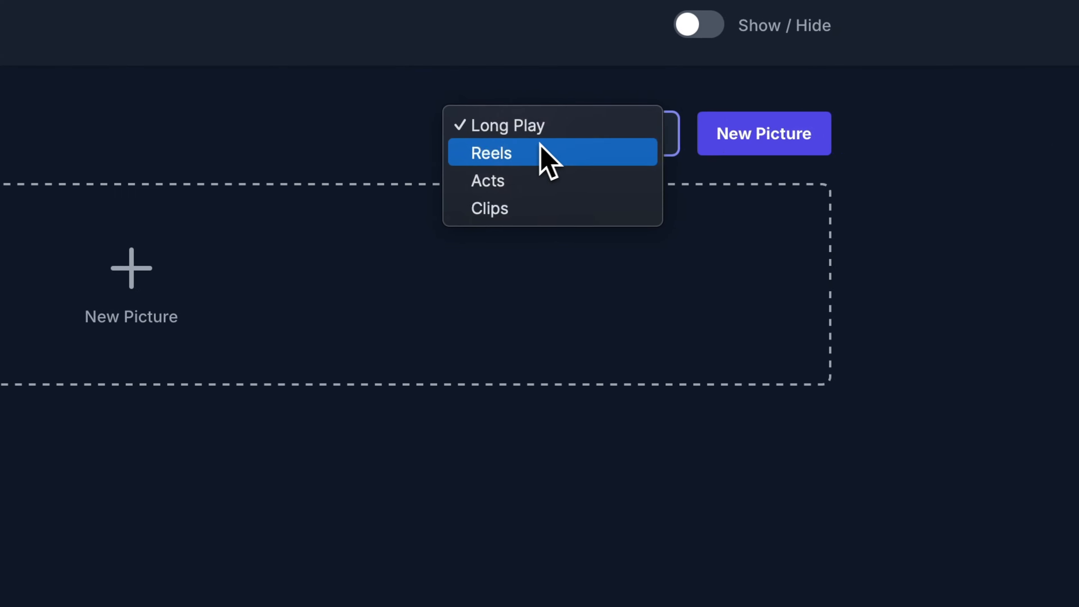
pyautogui.click(525, 154)
pyautogui.click(654, 137)
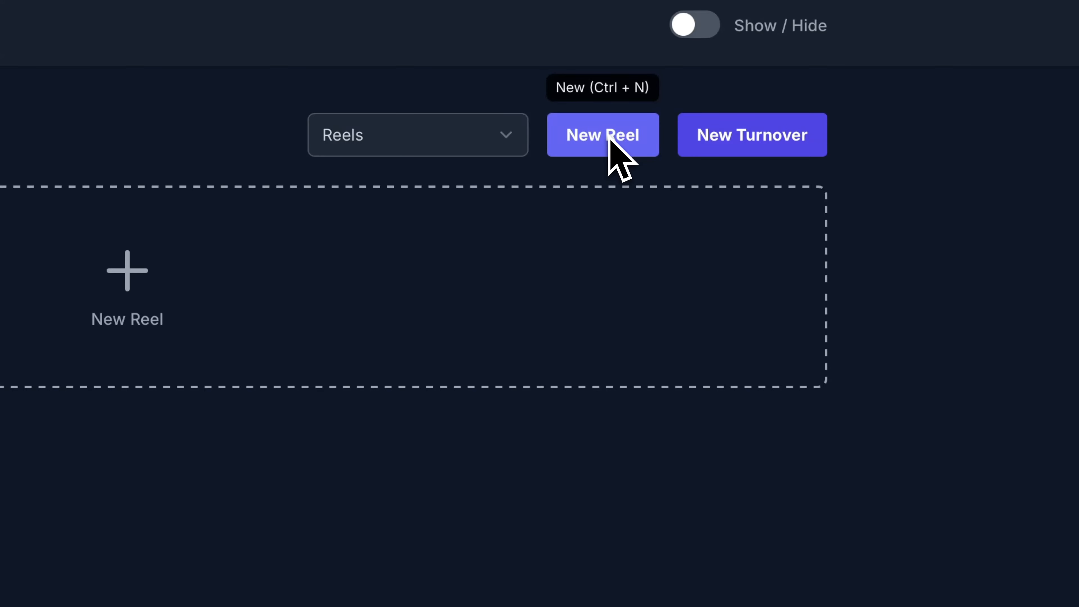
# - Start a new turnover of 6 reels with picture version LOCK and proceed to the individual reel entries
pyautogui.click(783, 140)
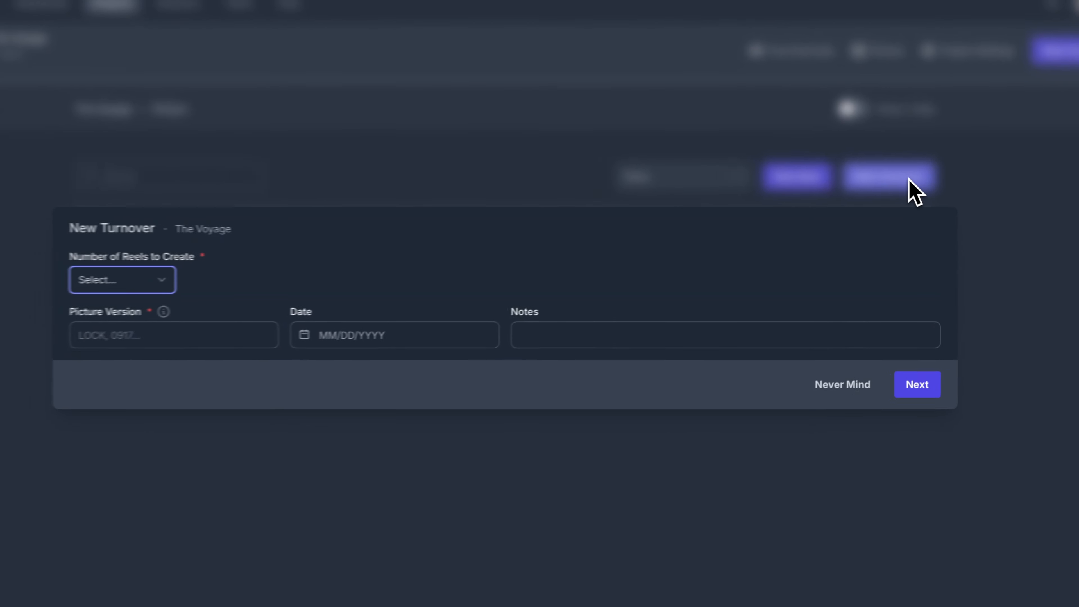
pyautogui.click(140, 282)
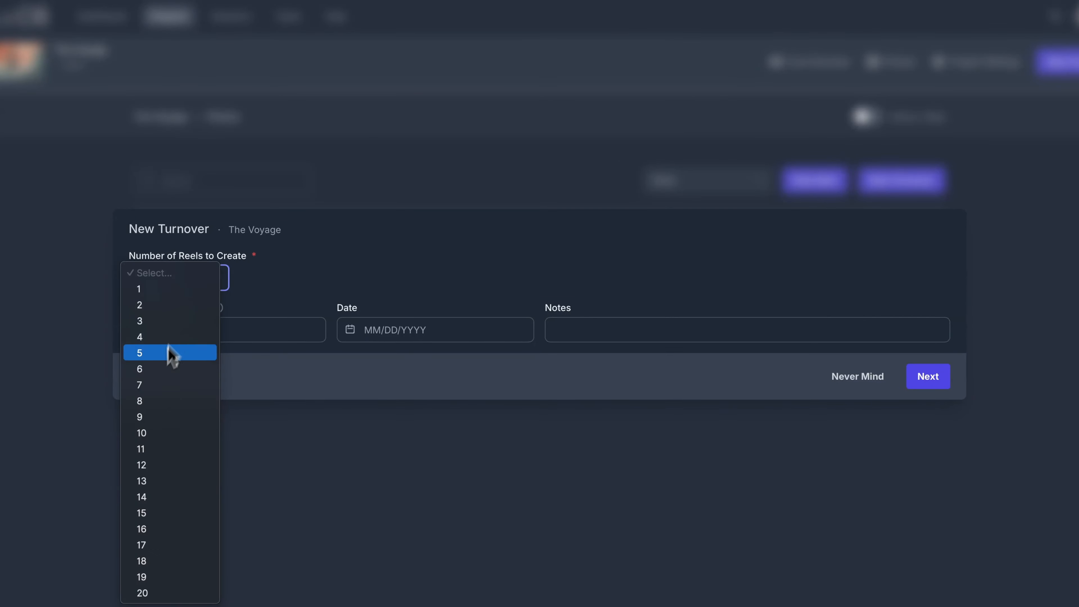
pyautogui.click(163, 369)
pyautogui.click(178, 334)
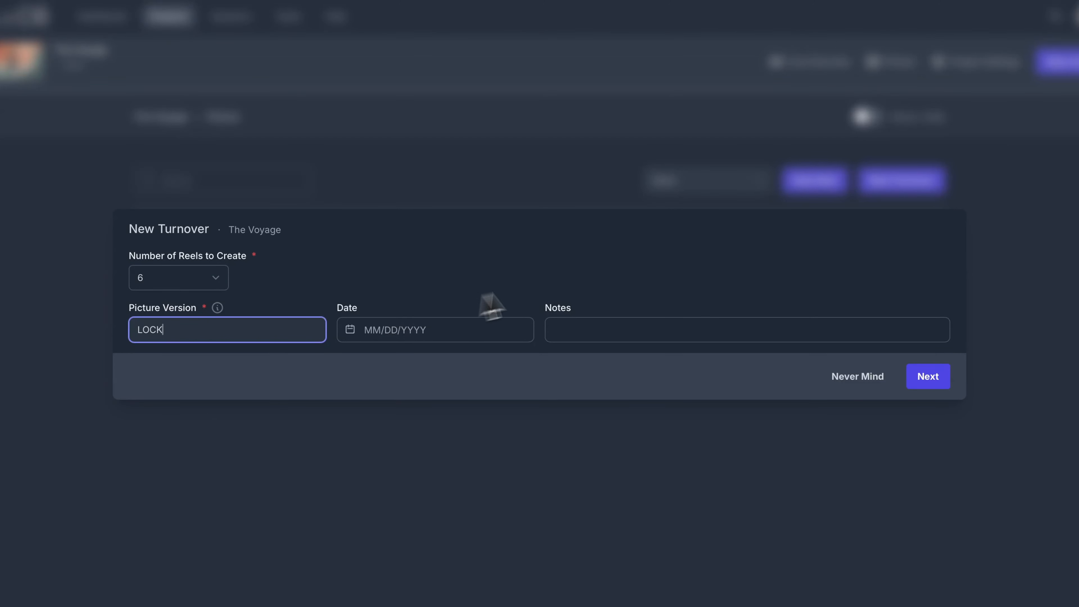
pyautogui.click(577, 273)
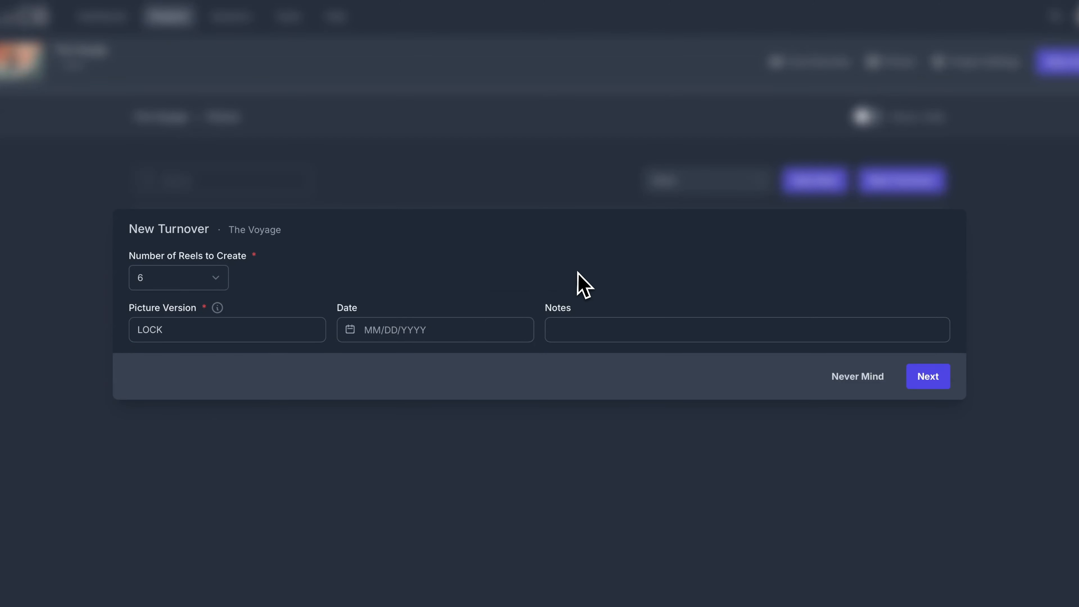
pyautogui.click(933, 382)
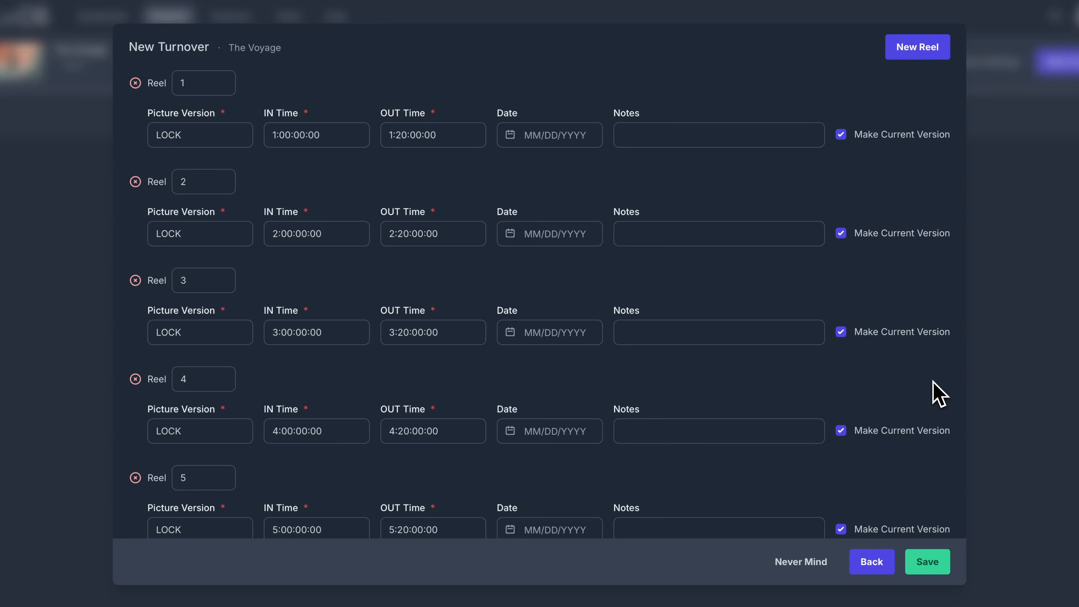
# - Save the six-reel LOCK turnover and return to The Voyage's cue overview
pyautogui.click(934, 572)
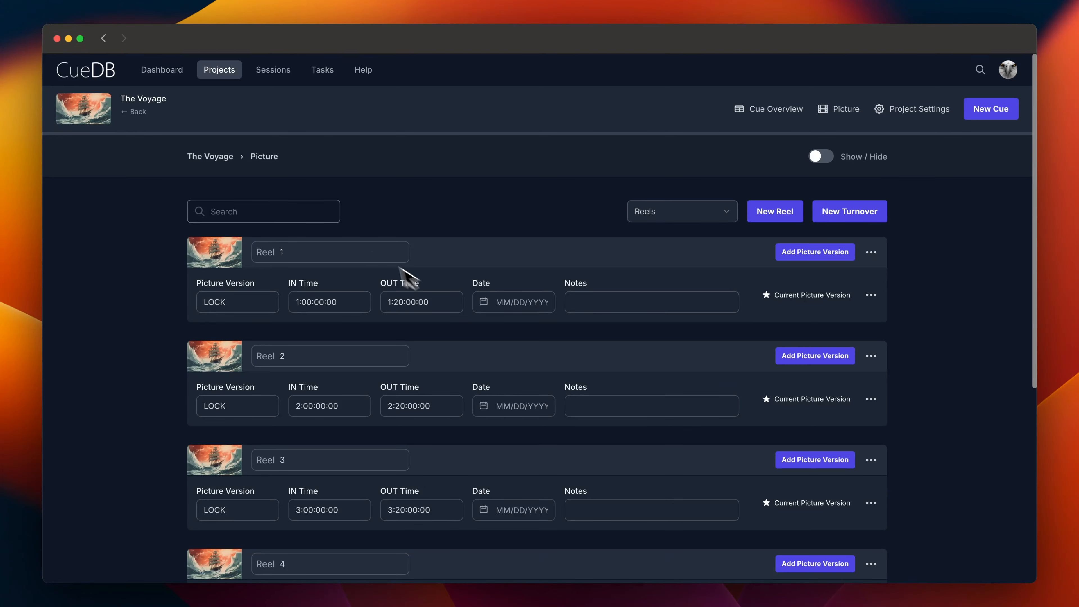
pyautogui.click(217, 160)
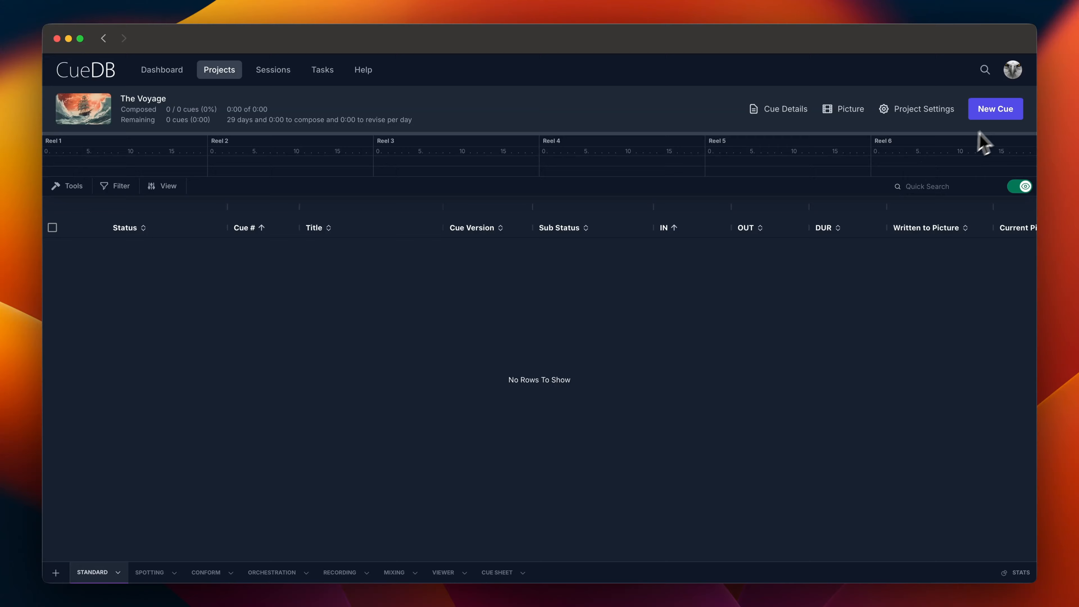
# - Start a new cue titled Main Title and look through its status options, leaving it as To Write
pyautogui.click(998, 117)
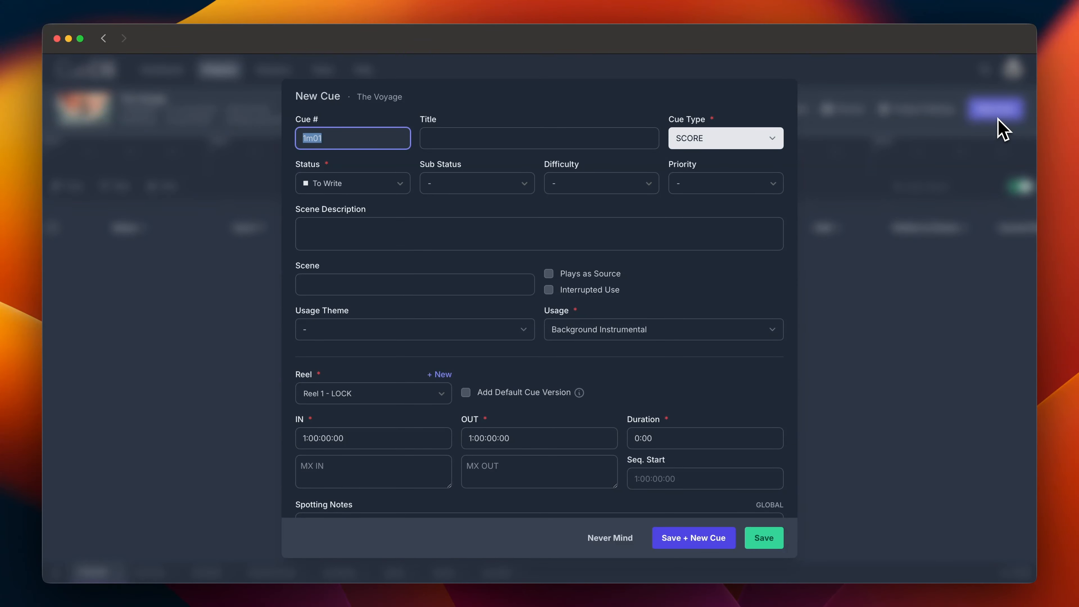
pyautogui.press('Tab')
pyautogui.write('Main')
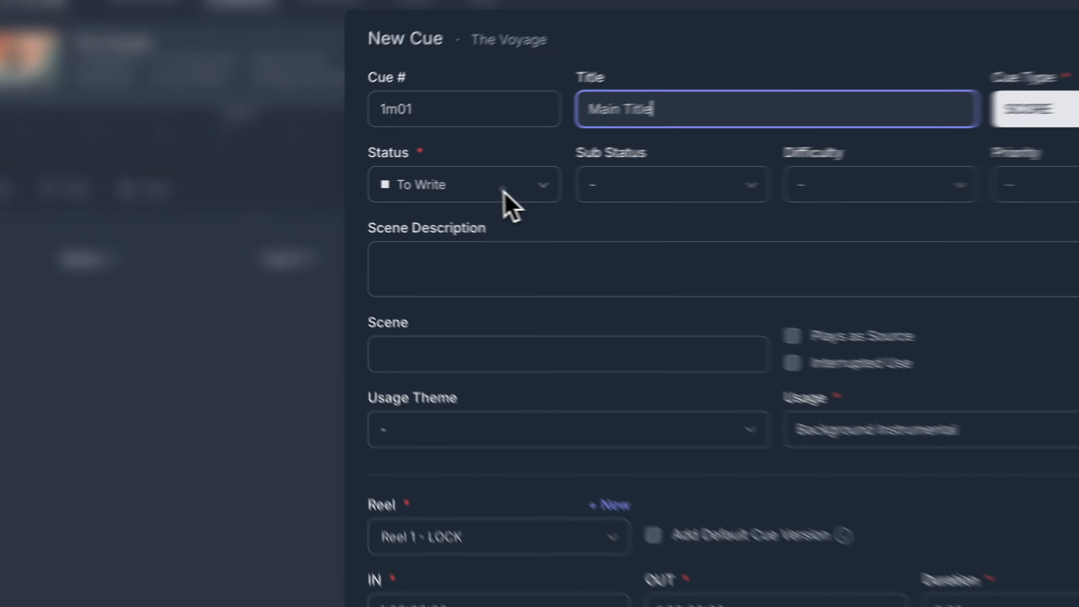
pyautogui.click(377, 185)
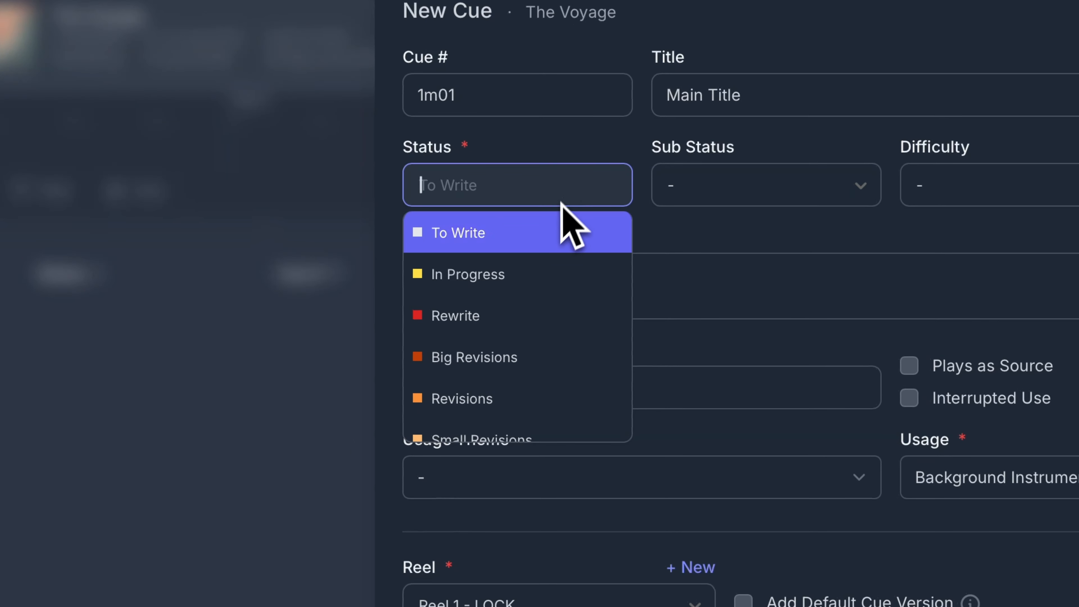
pyautogui.scroll(-5, 557, 261)
pyautogui.scroll(-4, 554, 258)
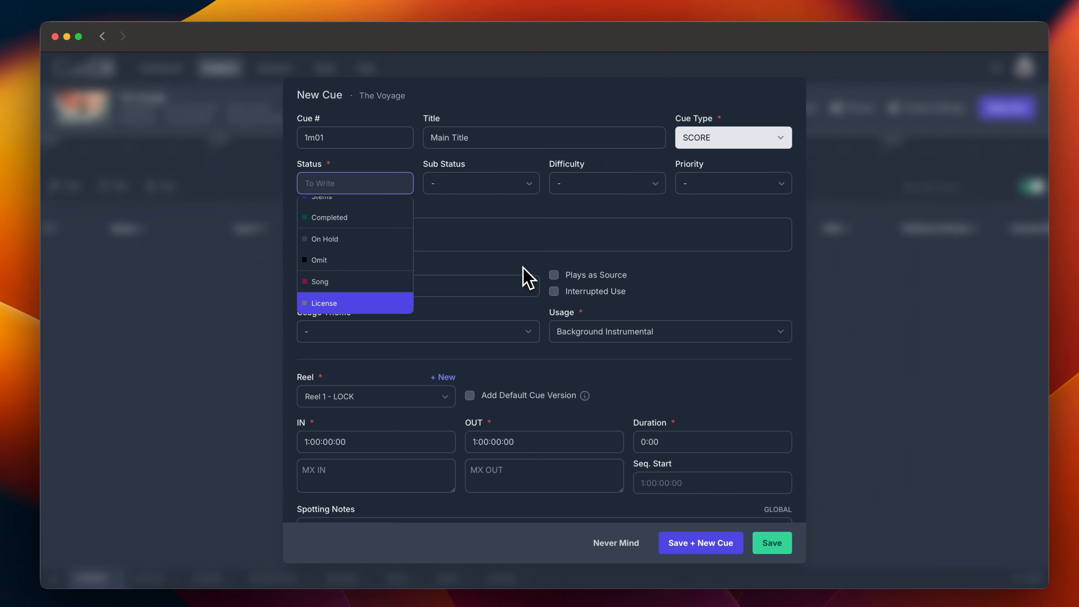
pyautogui.click(564, 278)
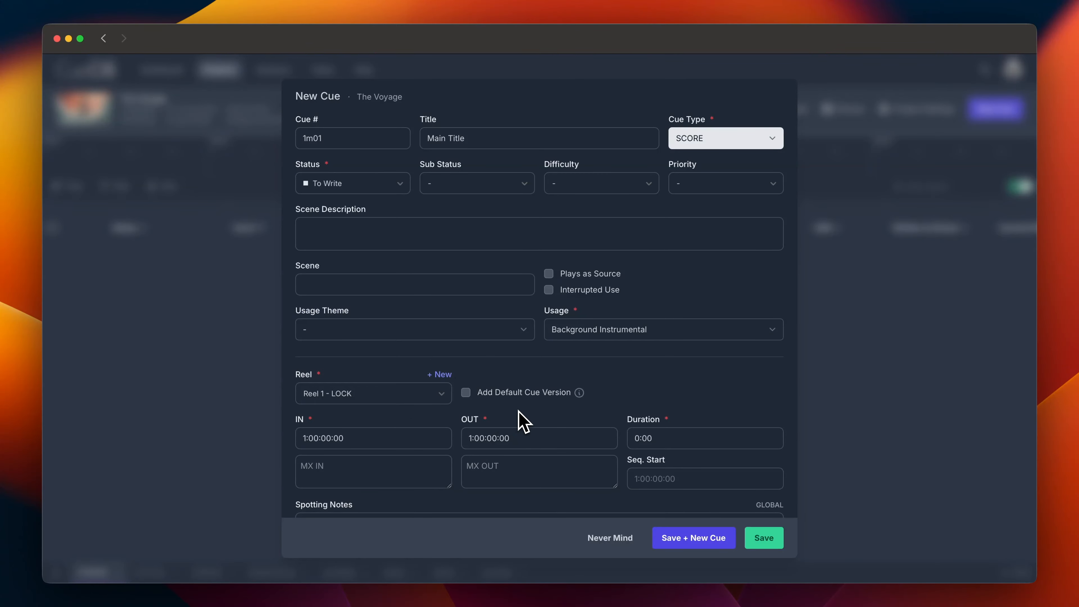
# - Set the Main Title cue's OUT time to 1:02:00:00 and save it, dismissing the form for another new cue
pyautogui.scroll(-5, 523, 420)
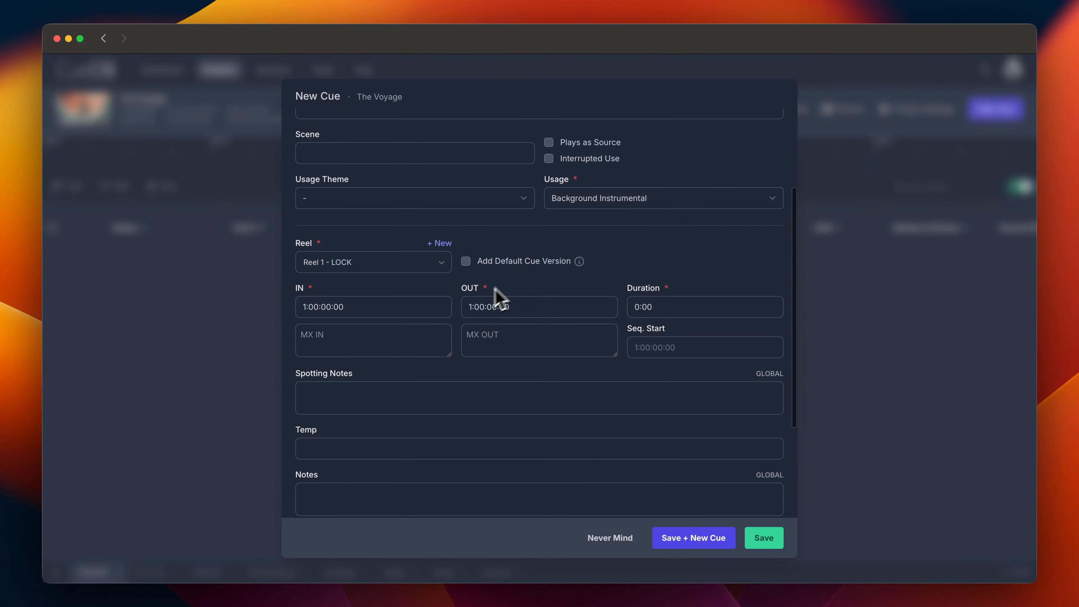
pyautogui.doubleClick(477, 306)
pyautogui.write('2')
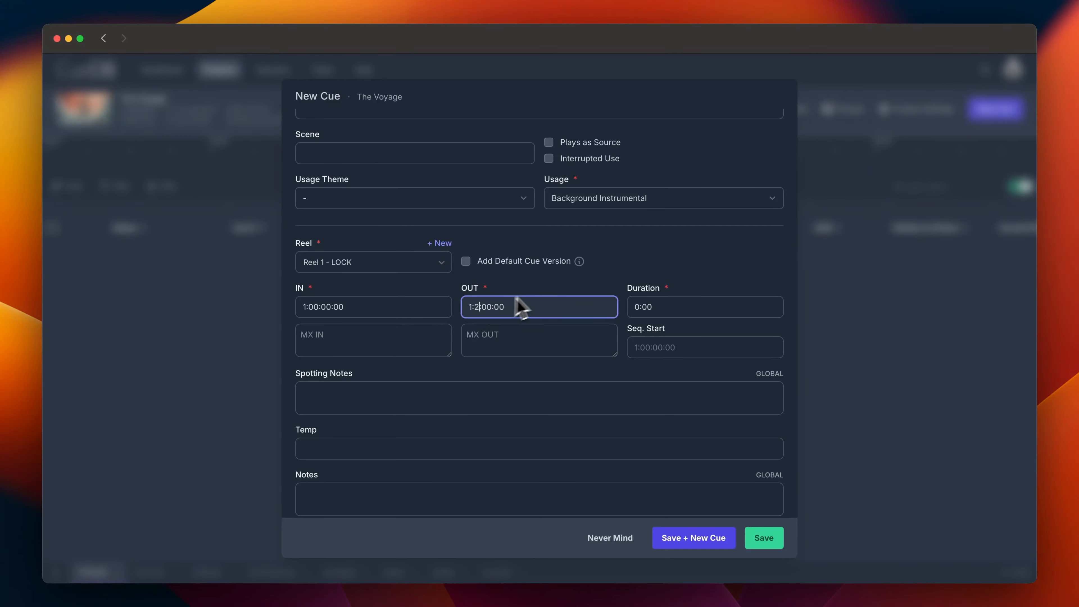
pyautogui.click(546, 285)
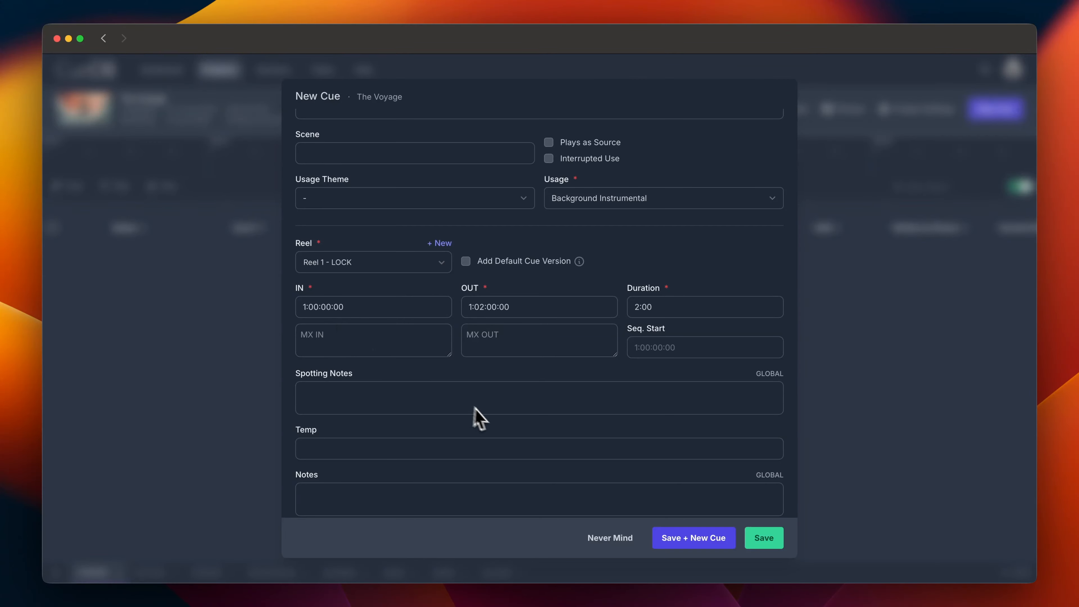
pyautogui.scroll(-5, 484, 421)
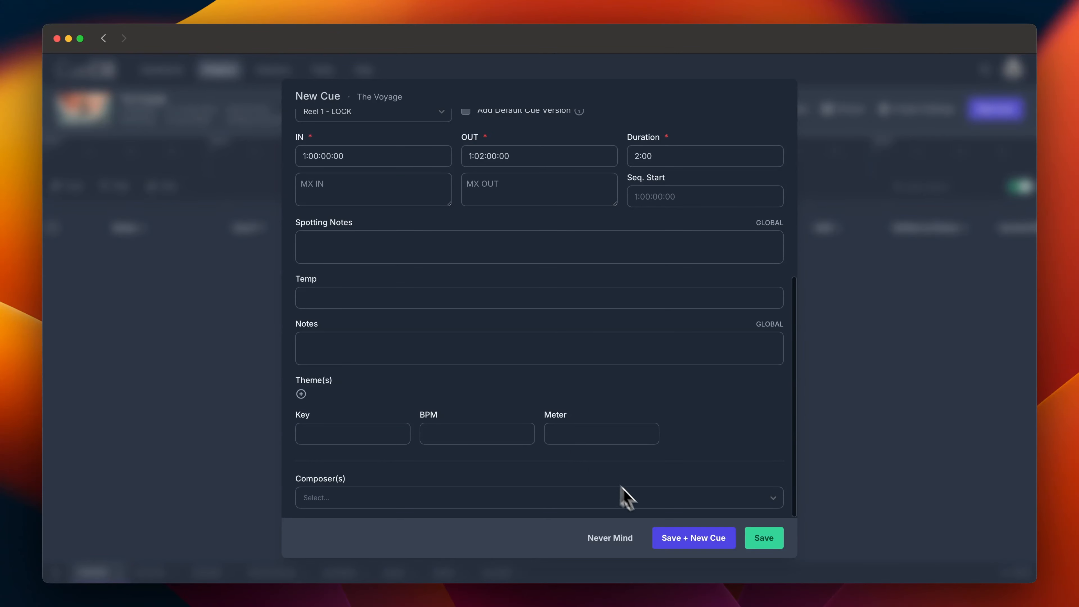
pyautogui.click(712, 546)
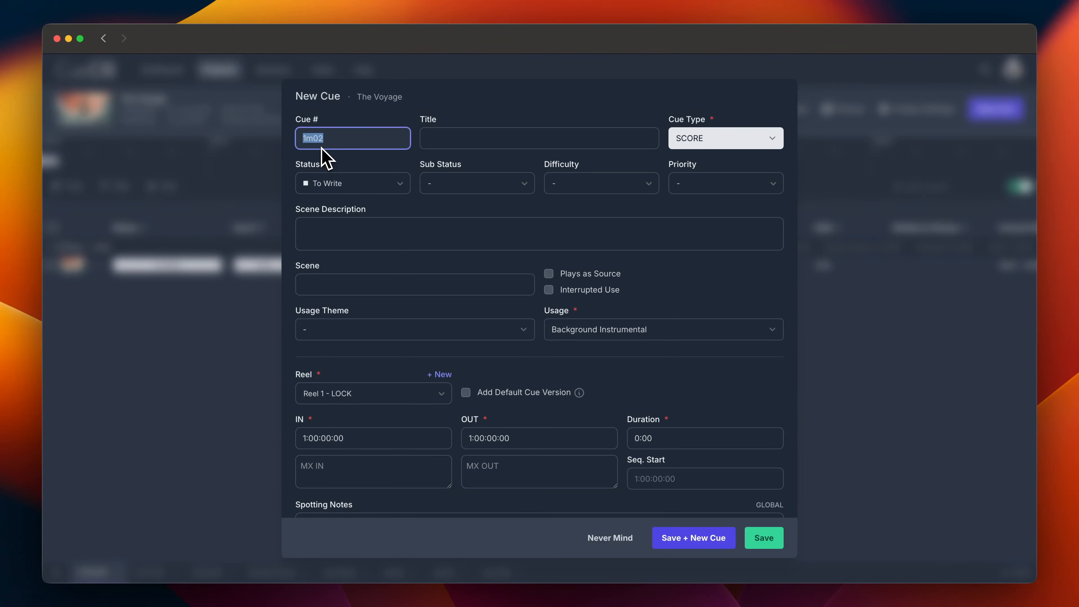
pyautogui.click(627, 539)
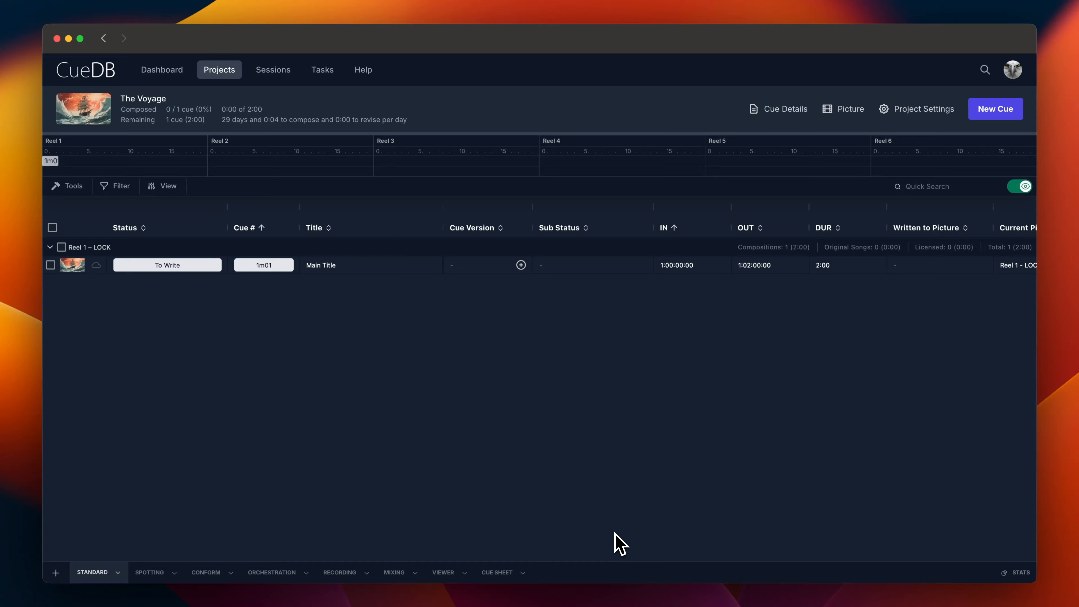
# - Create 5 new cues in bulk in Reel 1 - LOCK, numbered from 1m02
pyautogui.click(68, 187)
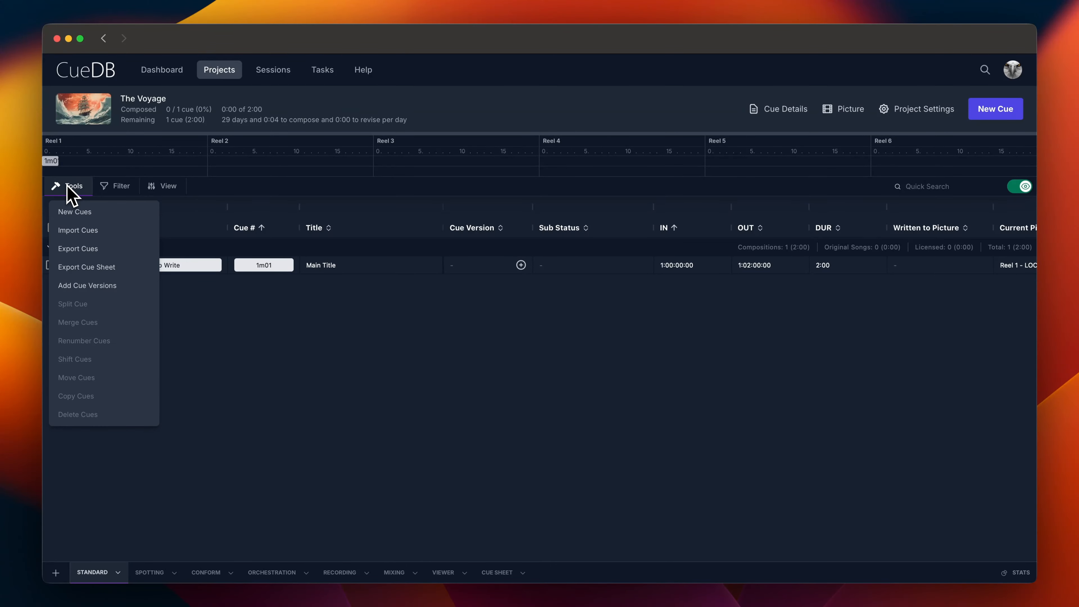
pyautogui.click(102, 215)
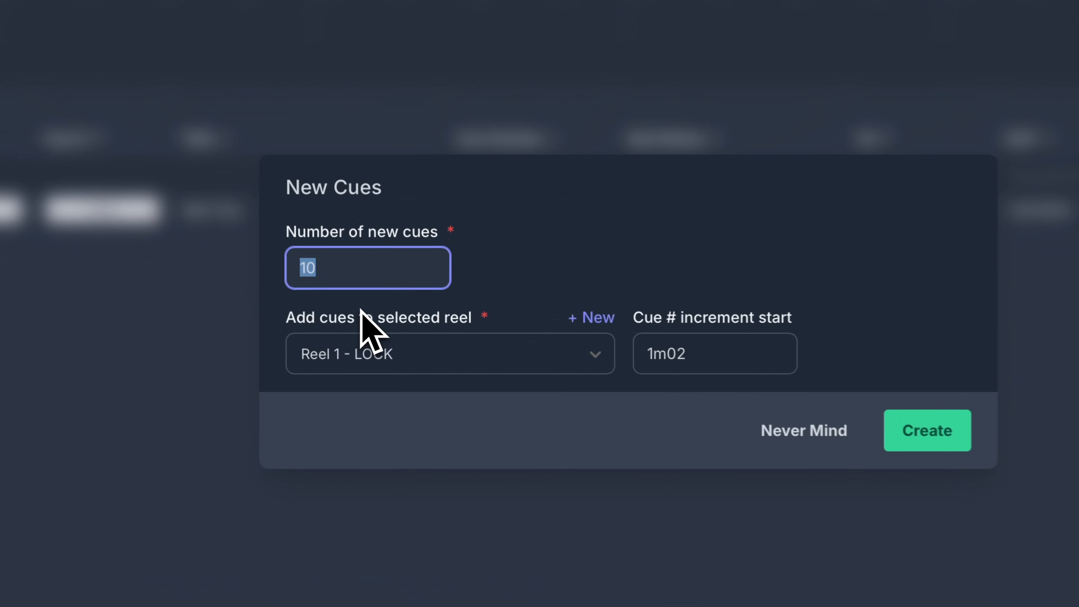
pyautogui.write('5')
pyautogui.click(604, 254)
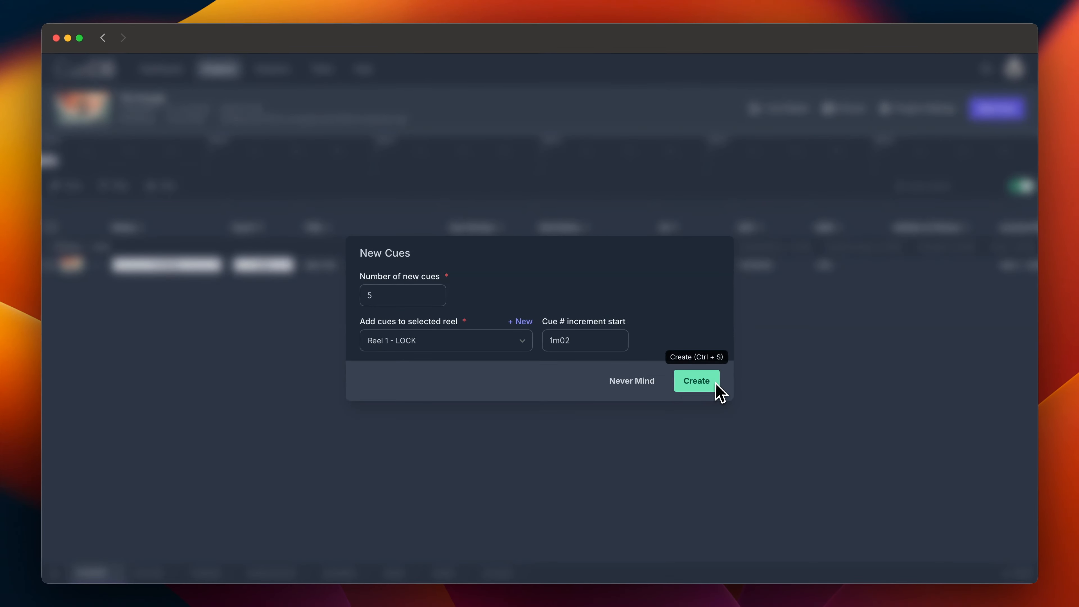
pyautogui.click(760, 395)
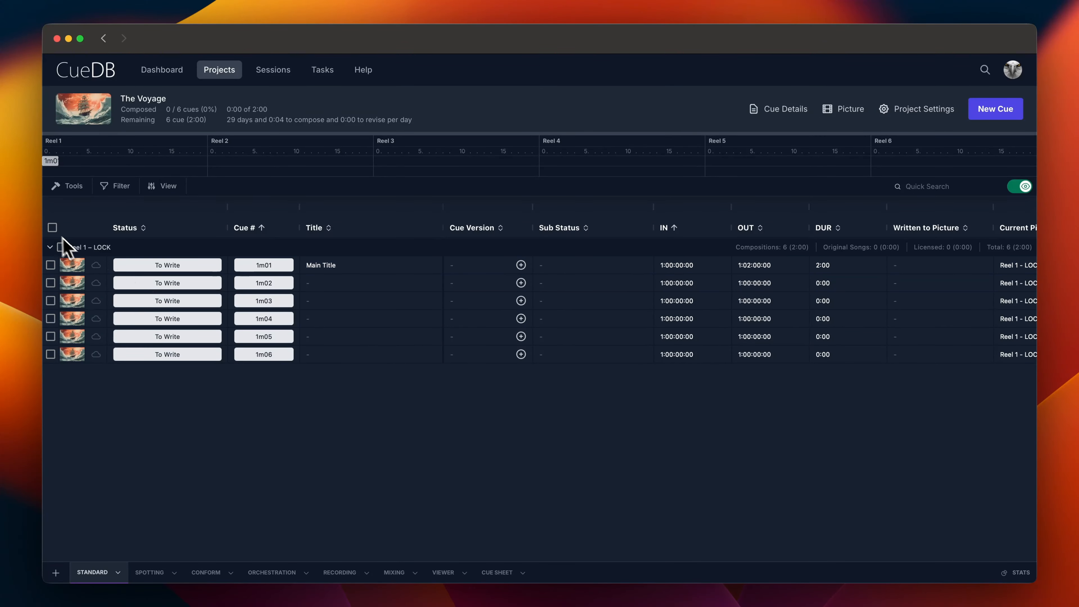
# - Delete every cue except 1m01 Main Title in a single batch
pyautogui.click(52, 228)
pyautogui.click(51, 265)
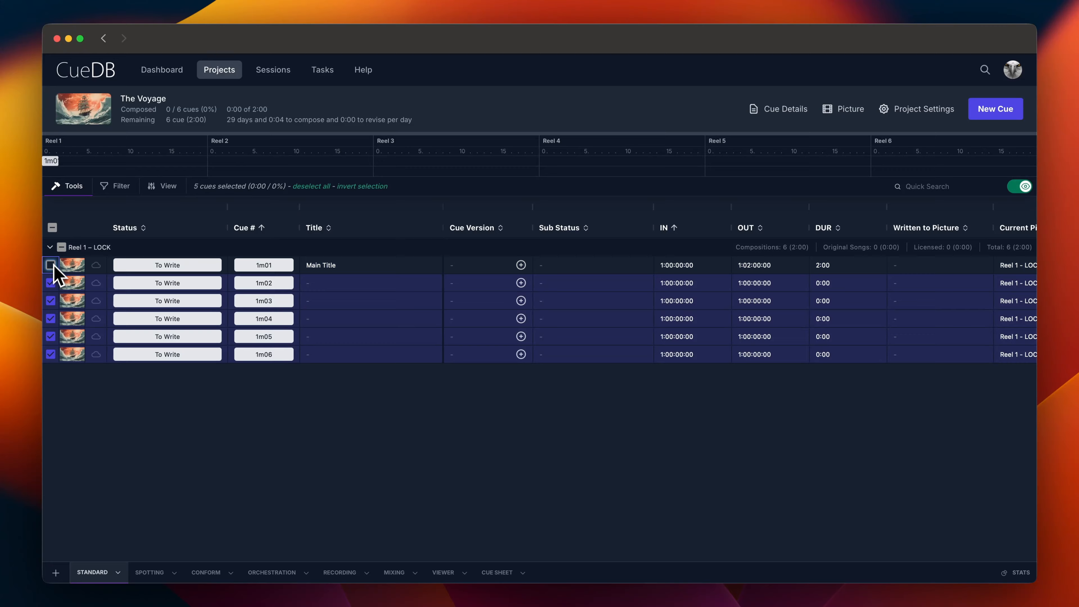
pyautogui.click(74, 187)
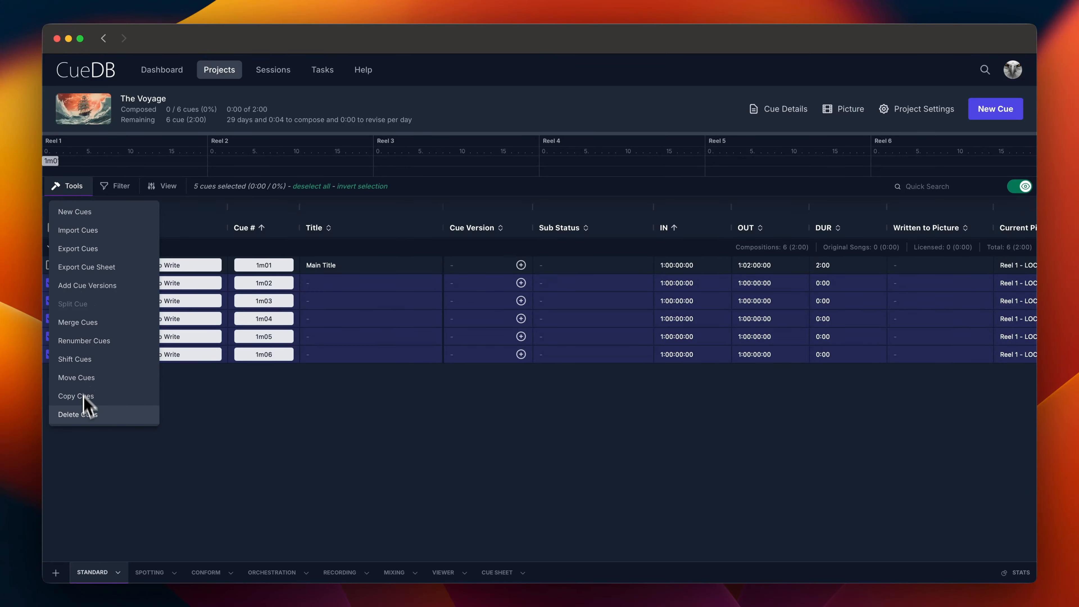
pyautogui.click(106, 419)
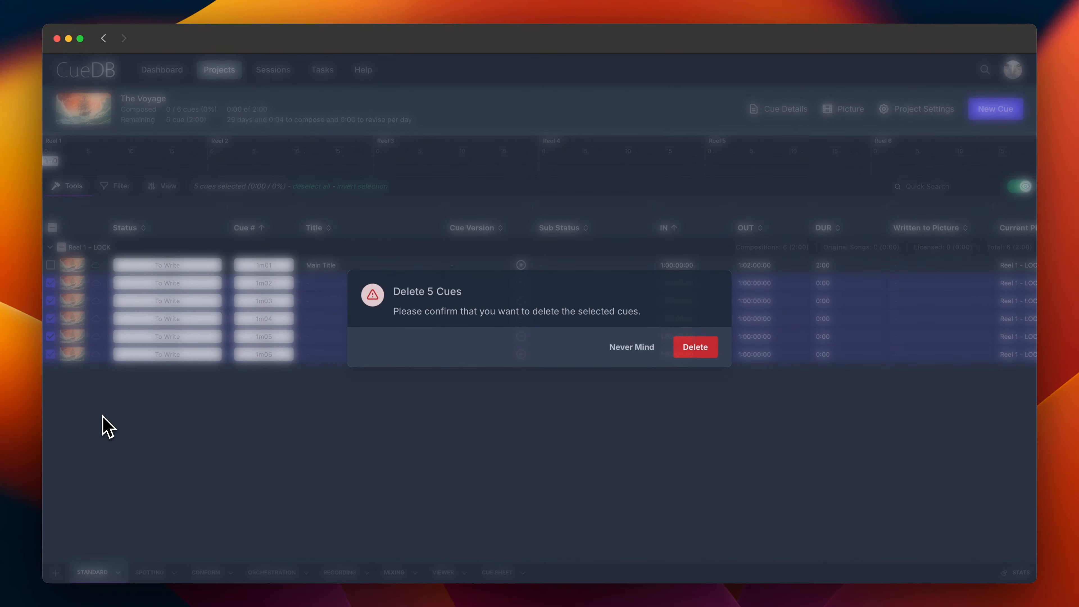
pyautogui.click(695, 348)
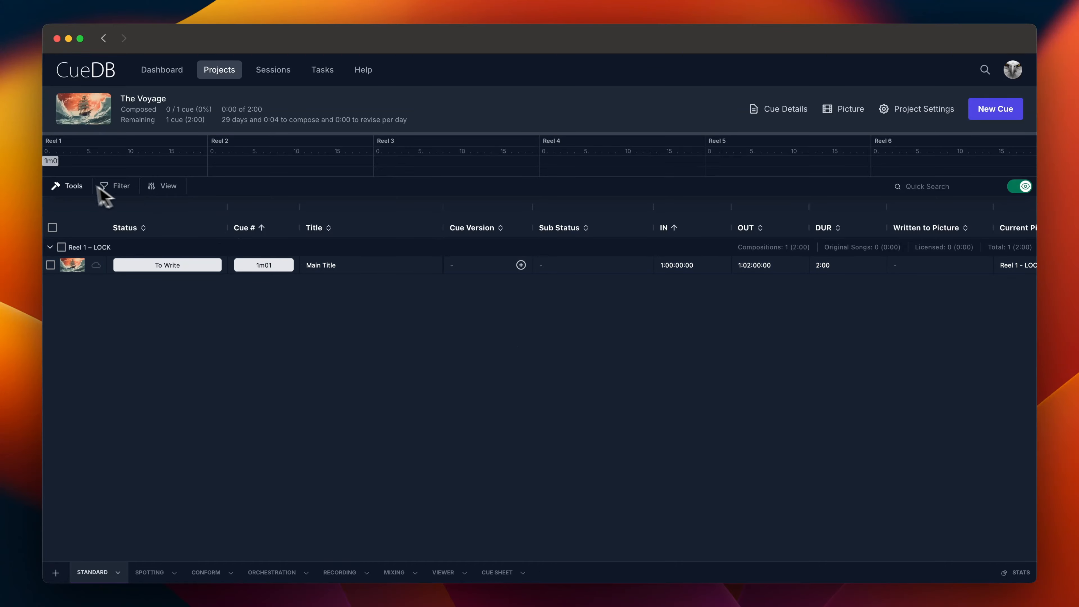
# - Start a cue import for the project with Logic Markers as the import type
pyautogui.click(73, 186)
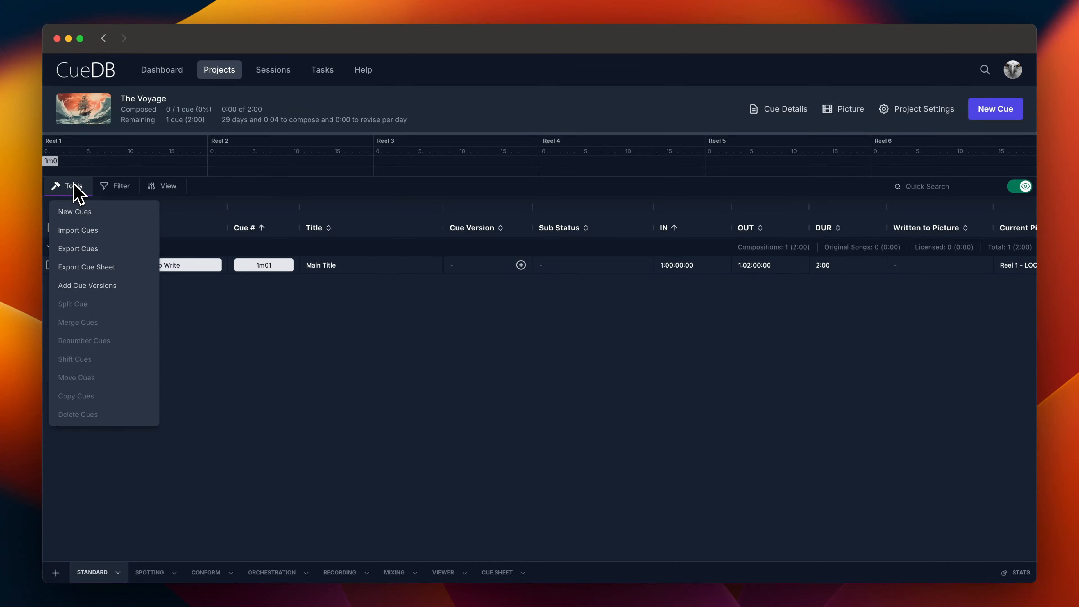
pyautogui.click(100, 232)
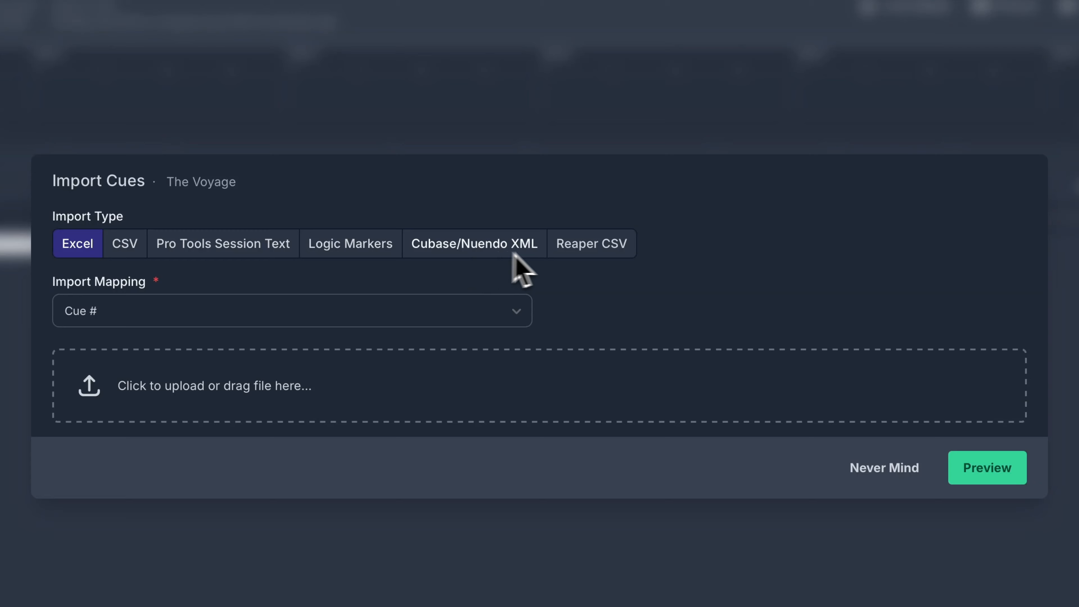
pyautogui.click(349, 250)
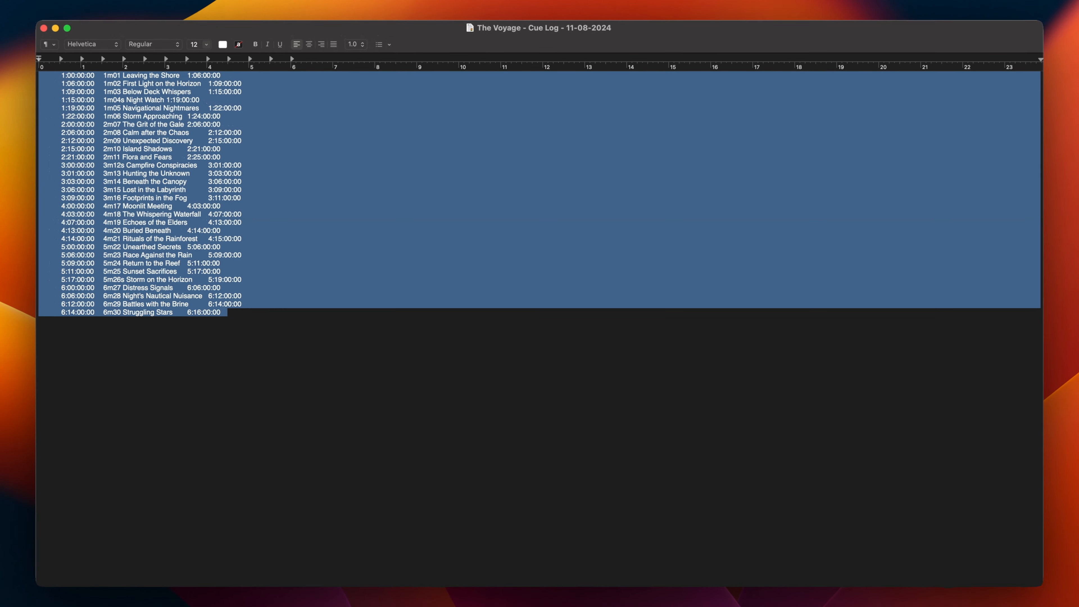
# - Copy the whole marker list from The Voyage - Cue Log - 11-08-2024 into the Logic Markers import and preview it
pyautogui.press('super+c')
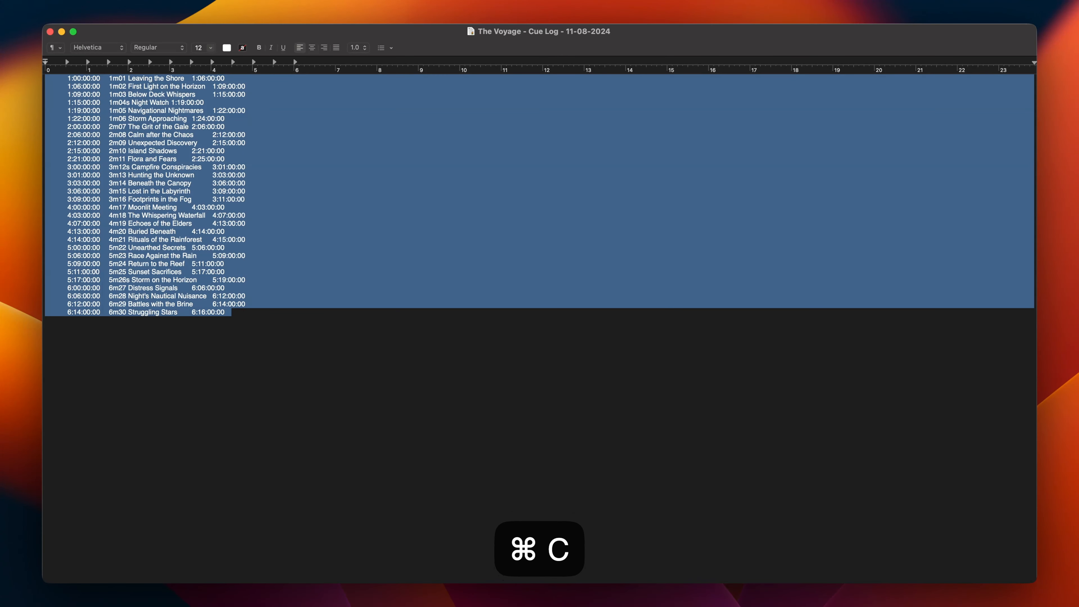
pyautogui.press('super+h')
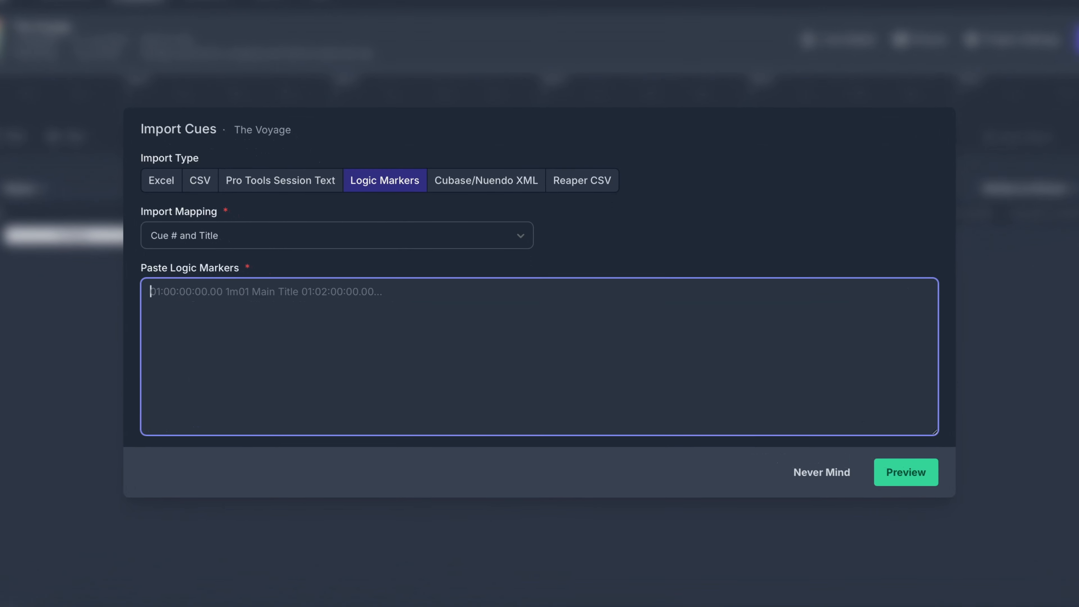
pyautogui.press('super+v')
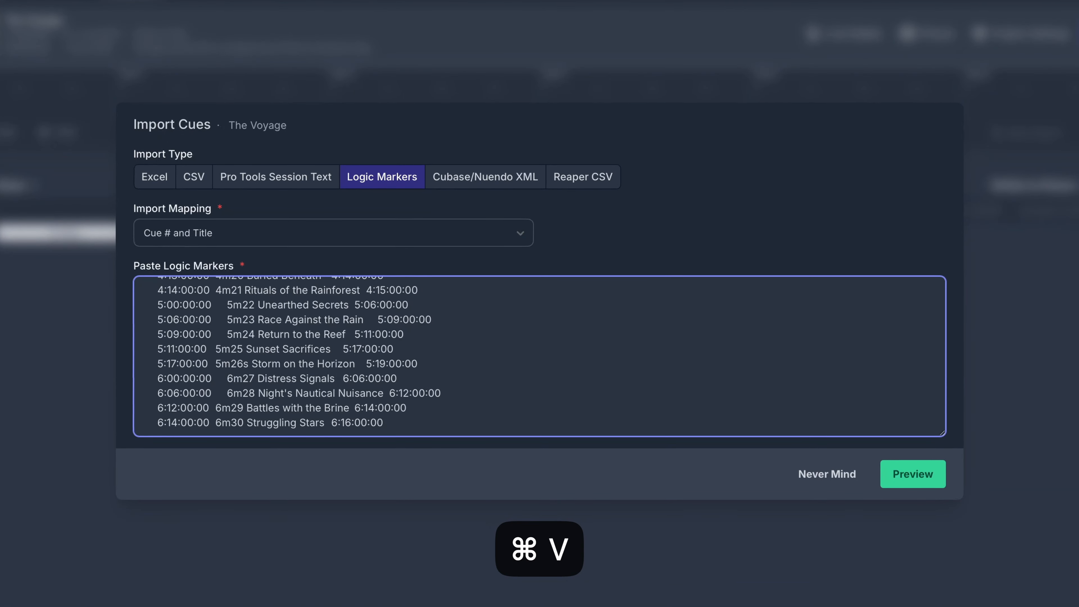
pyautogui.click(913, 474)
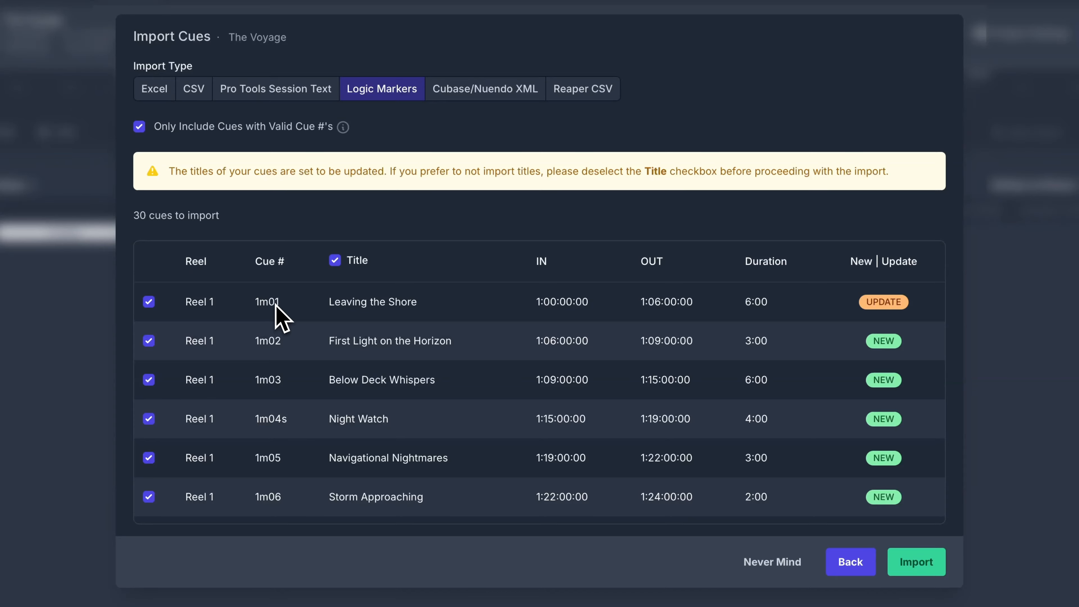
# - Review the previewed cues, toggling title import off and back on, and import them with their titles
pyautogui.scroll(-20, 585, 389)
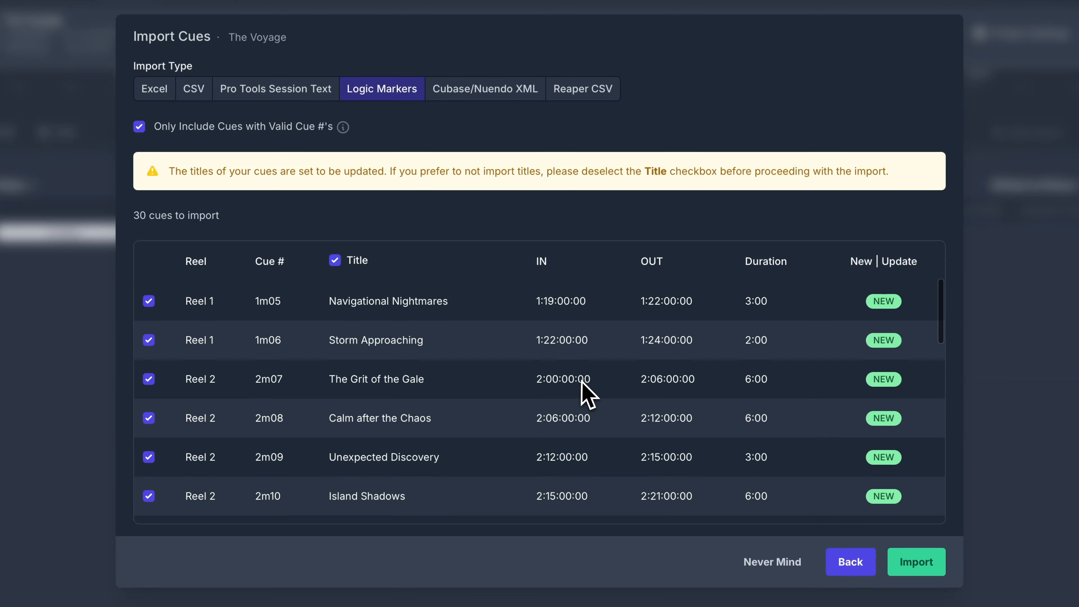
pyautogui.scroll(-4, 588, 396)
pyautogui.scroll(20, 585, 394)
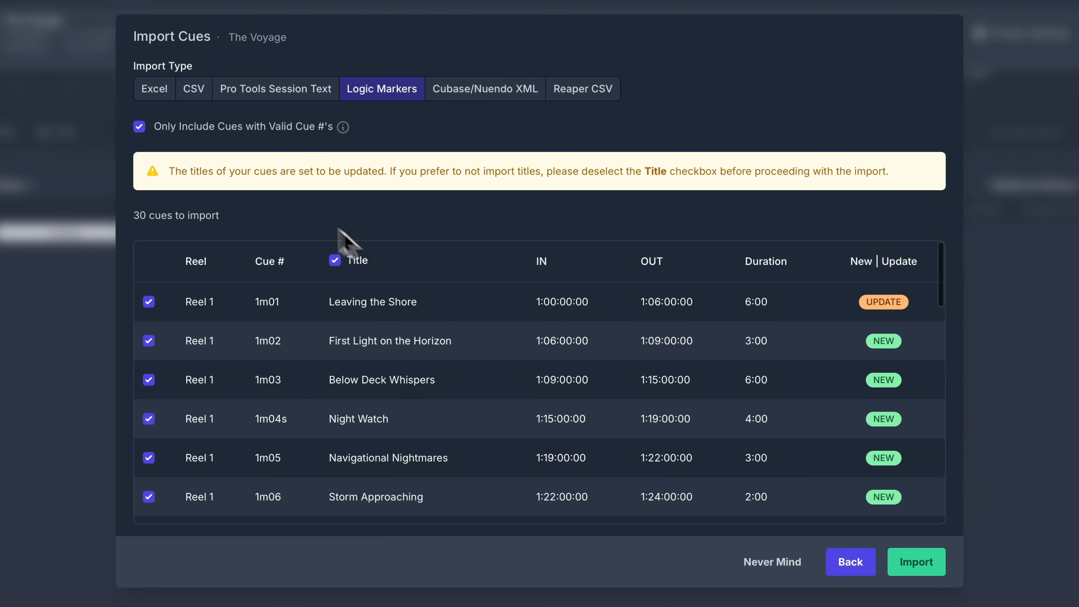
pyautogui.click(336, 260)
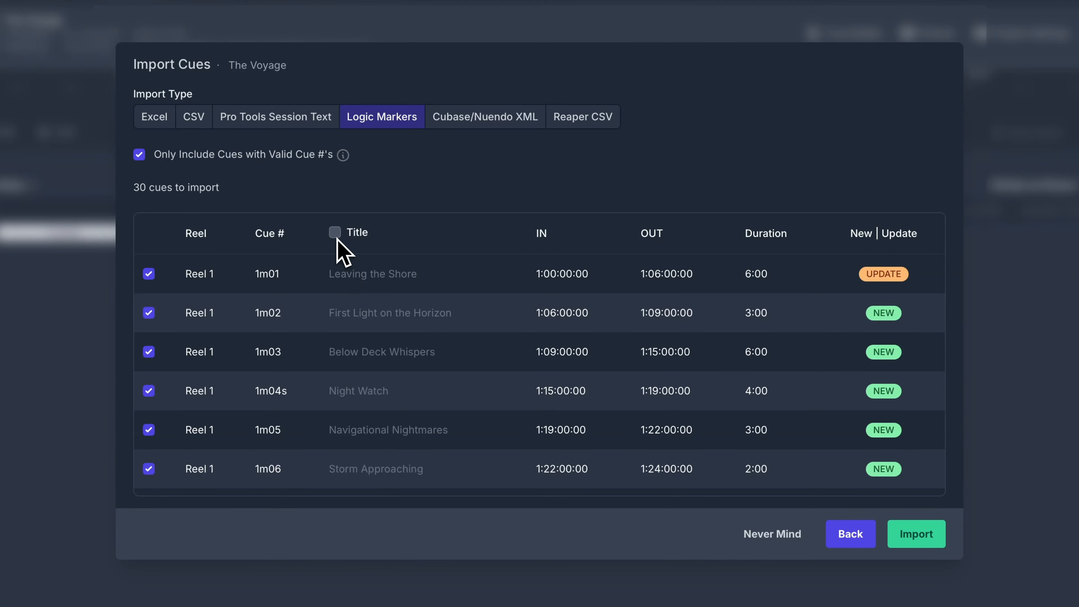
pyautogui.click(335, 232)
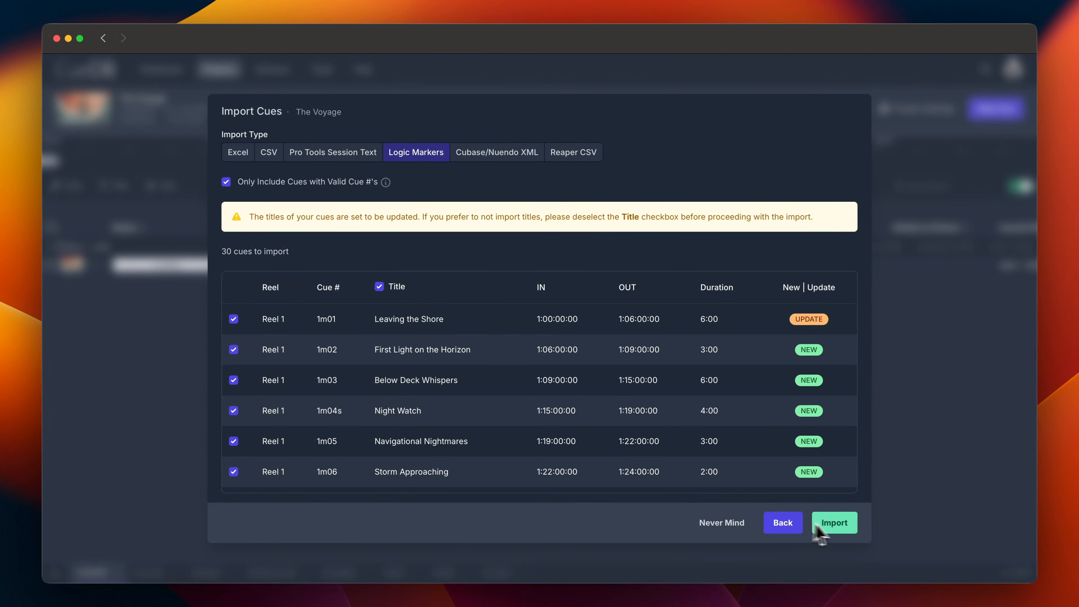
pyautogui.click(852, 530)
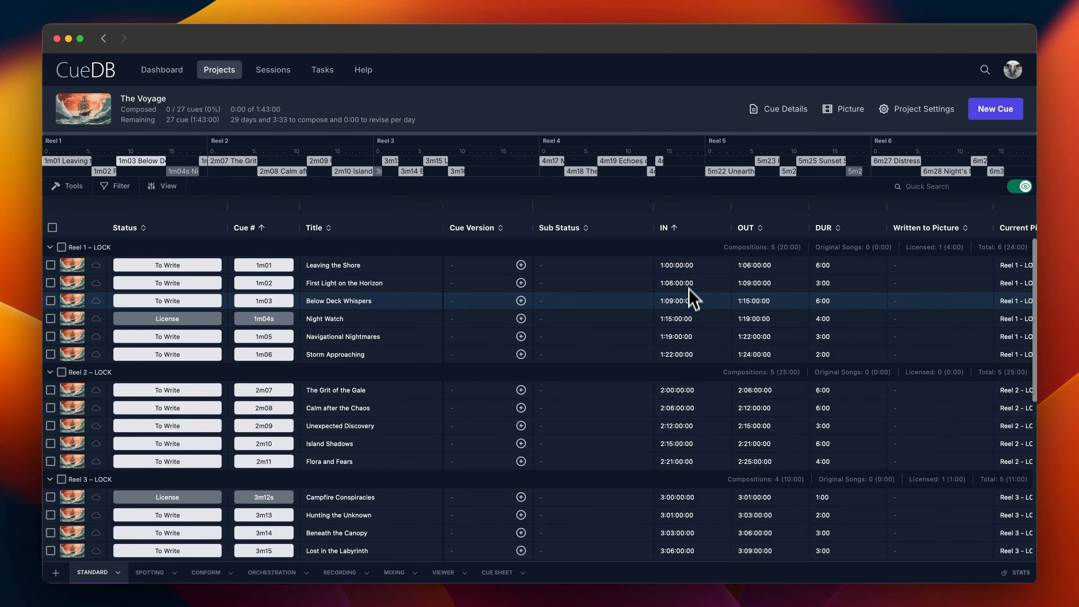
# - In Reel 1, assign cues 1m01, 1m02 and 1m06 to the first composer and 1m03 and 1m05 to the second
pyautogui.hscroll(5, 812, 321)
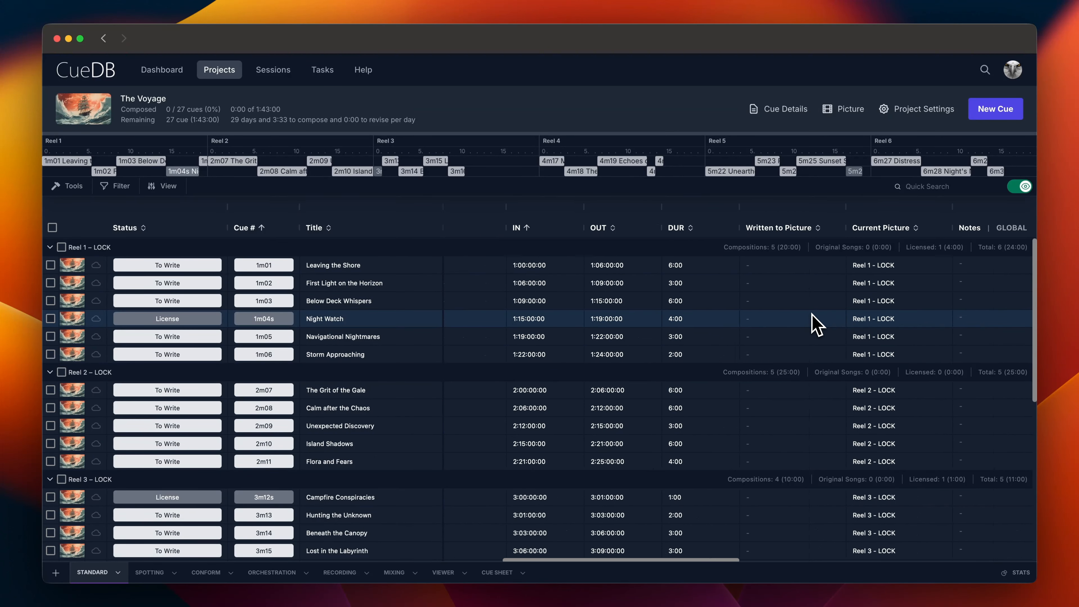
pyautogui.hscroll(1, 812, 321)
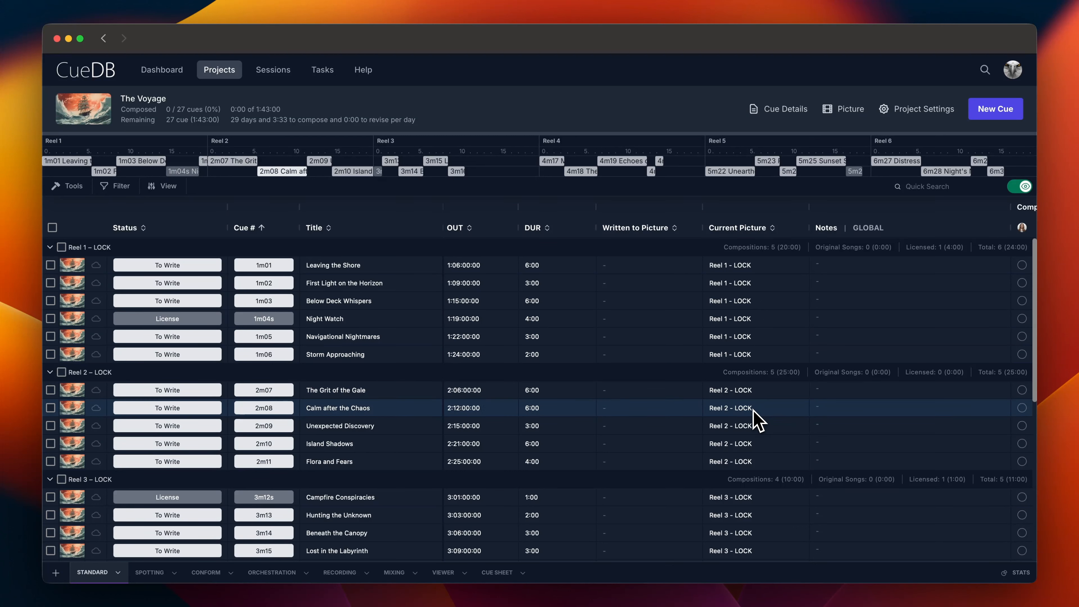
pyautogui.hscroll(10, 753, 409)
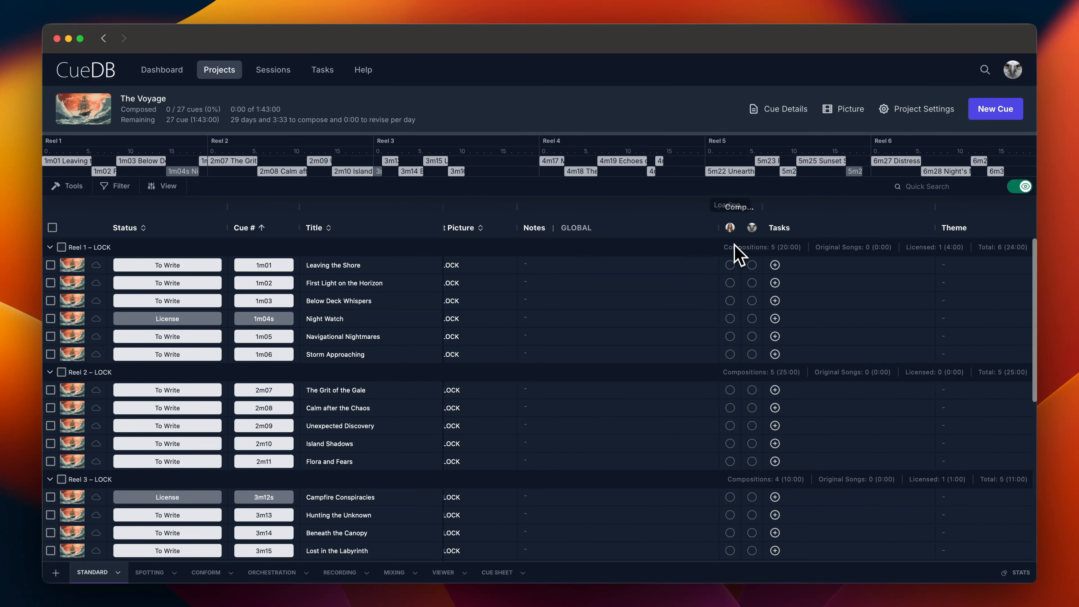
pyautogui.moveTo(734, 234)
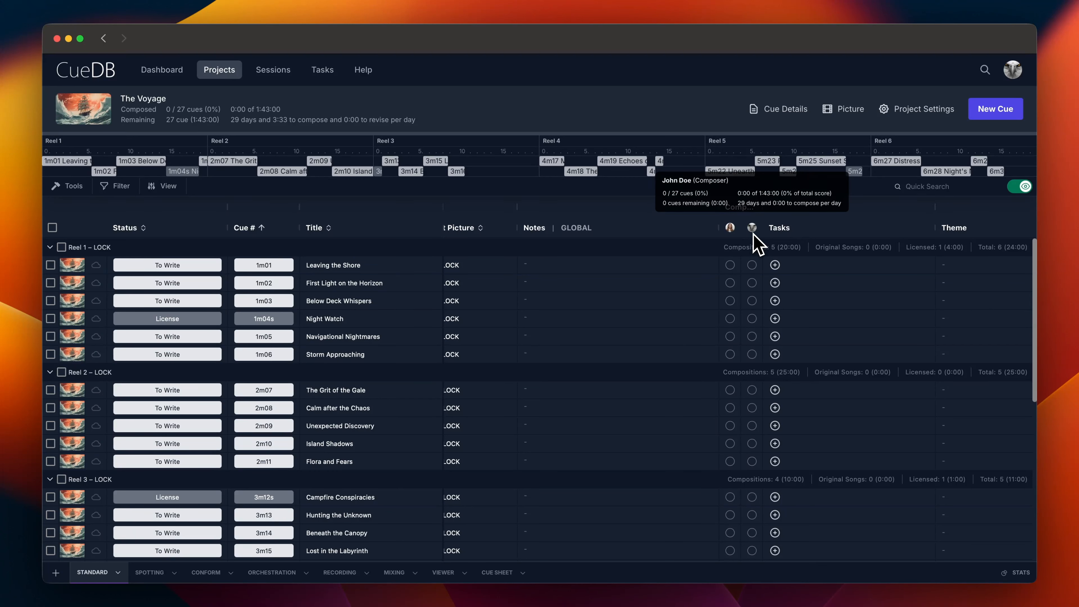
pyautogui.click(732, 265)
pyautogui.click(731, 283)
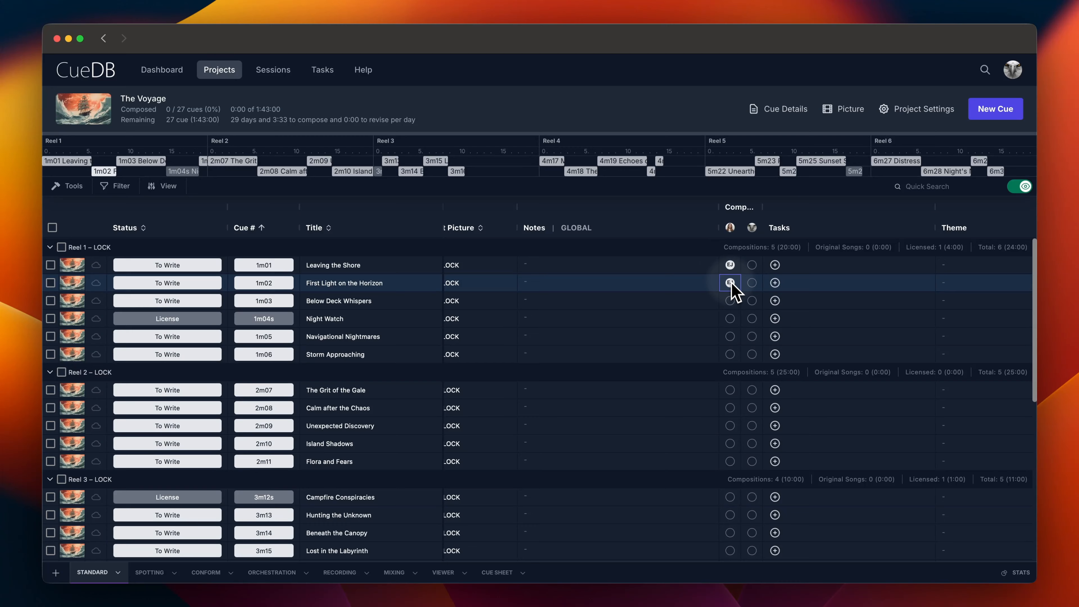
pyautogui.click(752, 336)
pyautogui.click(731, 355)
# - In Reel 2, assign cues 2m07, 2m08 and 2m10 to the first composer and 2m09 and 2m11 to the second
pyautogui.click(731, 390)
pyautogui.click(730, 408)
pyautogui.click(752, 427)
pyautogui.click(730, 444)
pyautogui.click(752, 462)
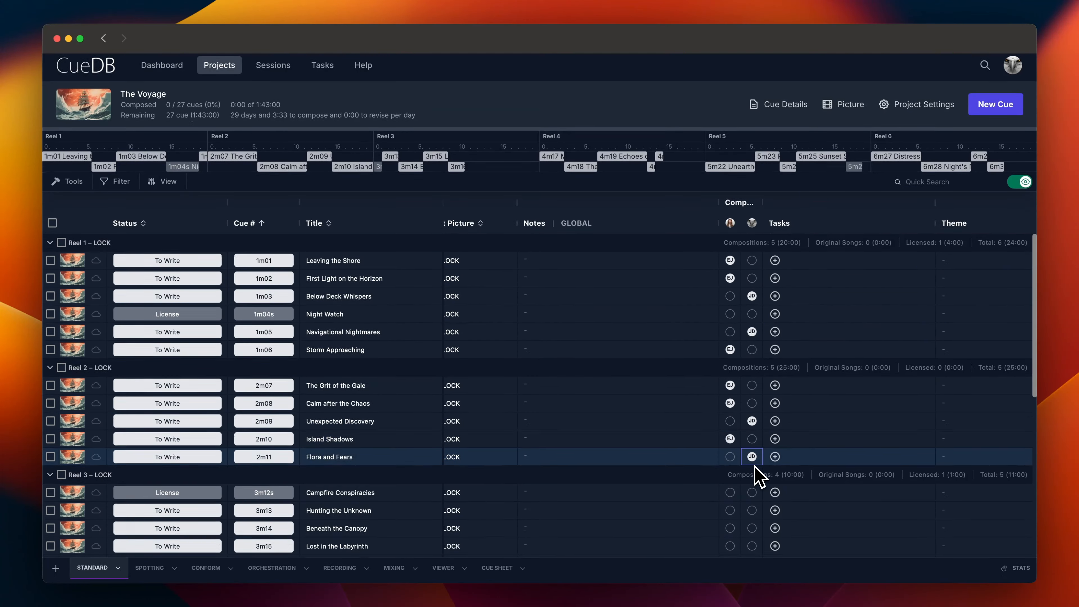
# - Divide the cues of the remaining reels between the two composers, leaving licensed cues unassigned, and check each composer's workload summary
pyautogui.scroll(-4, 754, 467)
pyautogui.click(731, 330)
pyautogui.click(731, 349)
pyautogui.scroll(-3, 743, 493)
pyautogui.click(752, 393)
pyautogui.click(752, 411)
pyautogui.click(731, 429)
pyautogui.click(731, 447)
pyautogui.scroll(7, 742, 532)
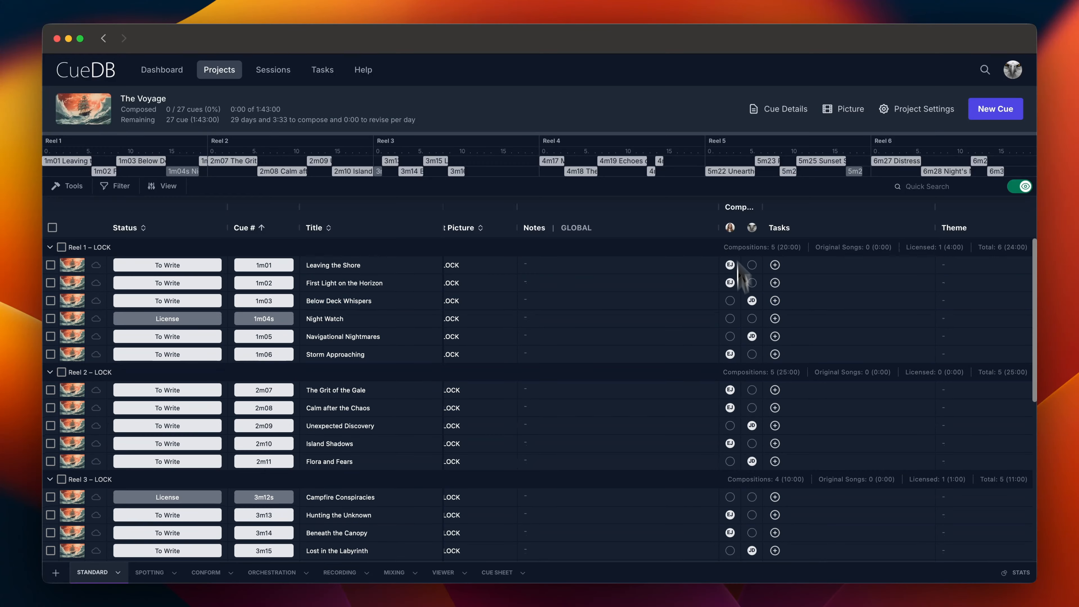
pyautogui.moveTo(733, 225)
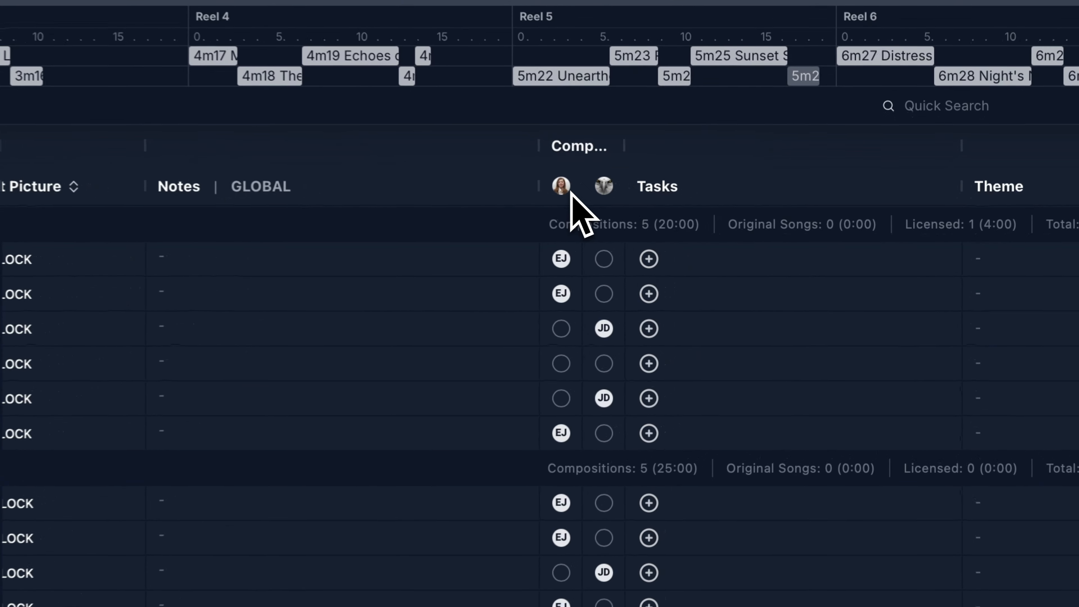
pyautogui.moveTo(751, 230)
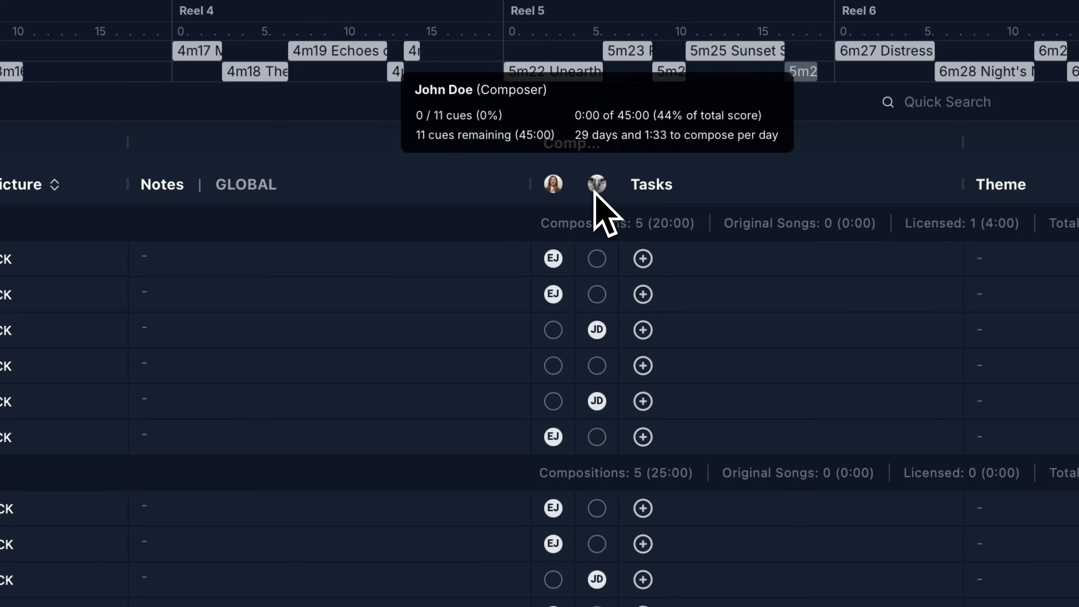
# - Create a theme named Main Theme on cue 1m01 Leaving the Shore
pyautogui.hscroll(10, 783, 285)
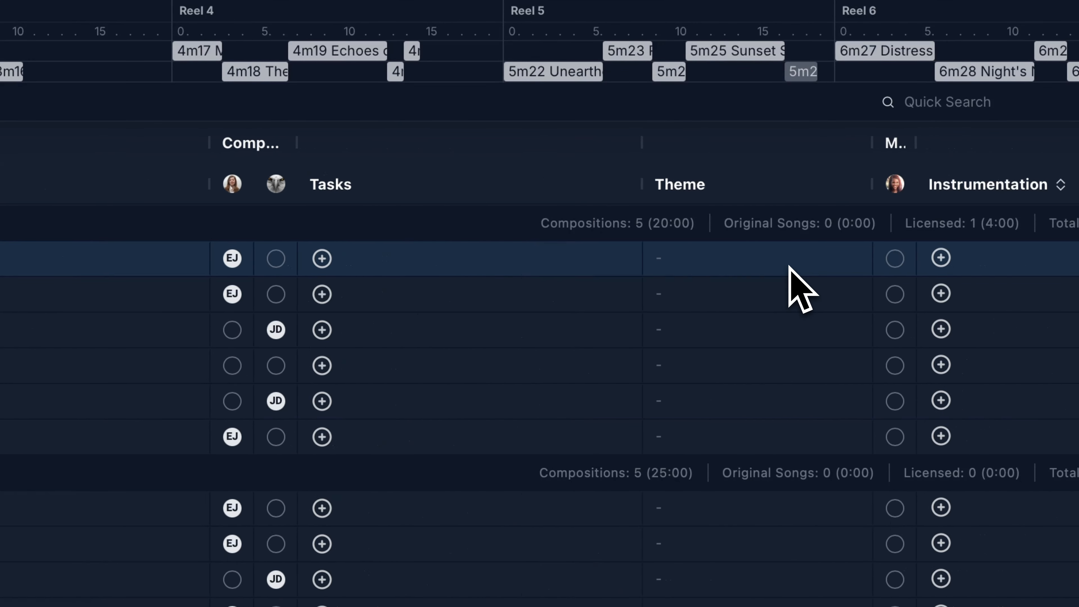
pyautogui.click(628, 262)
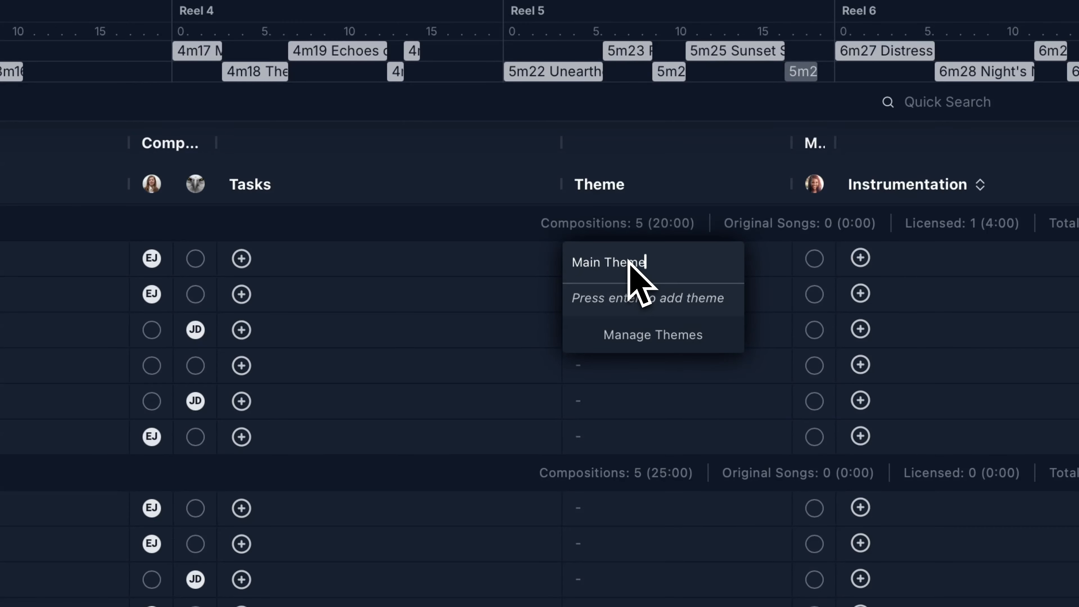
pyautogui.press('Return')
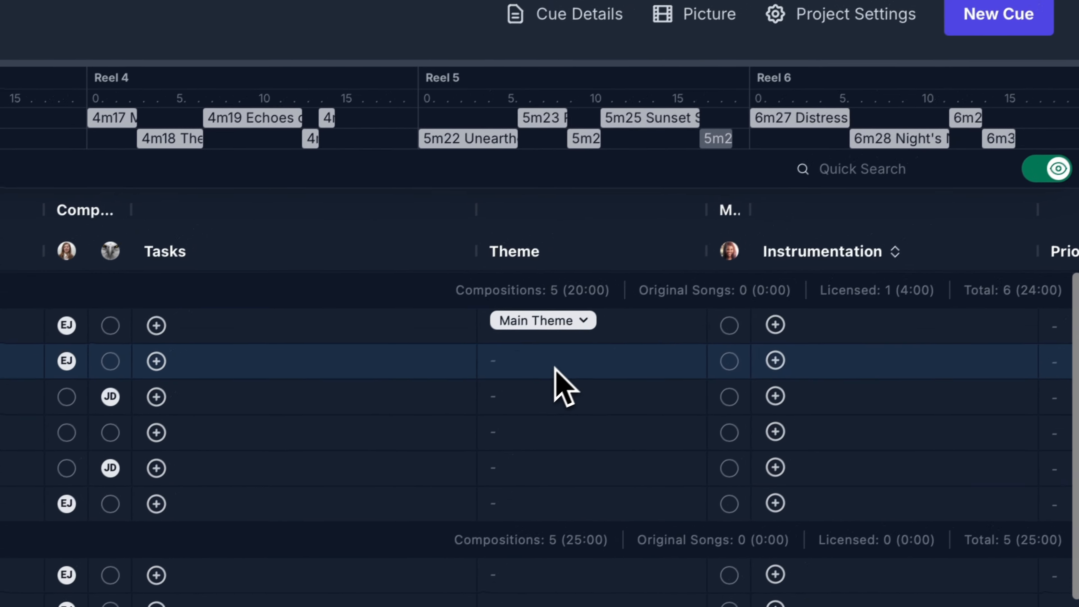
# - Create a theme named Love Theme on cue 1m02 First Light on the Horizon
pyautogui.click(640, 300)
pyautogui.write('L')
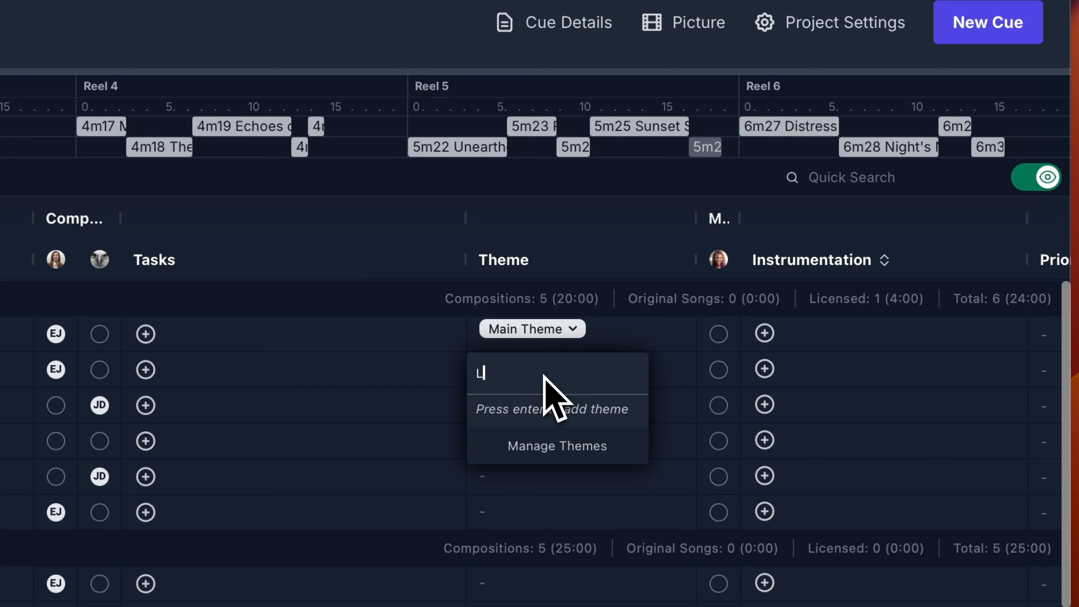
pyautogui.write('ove ')
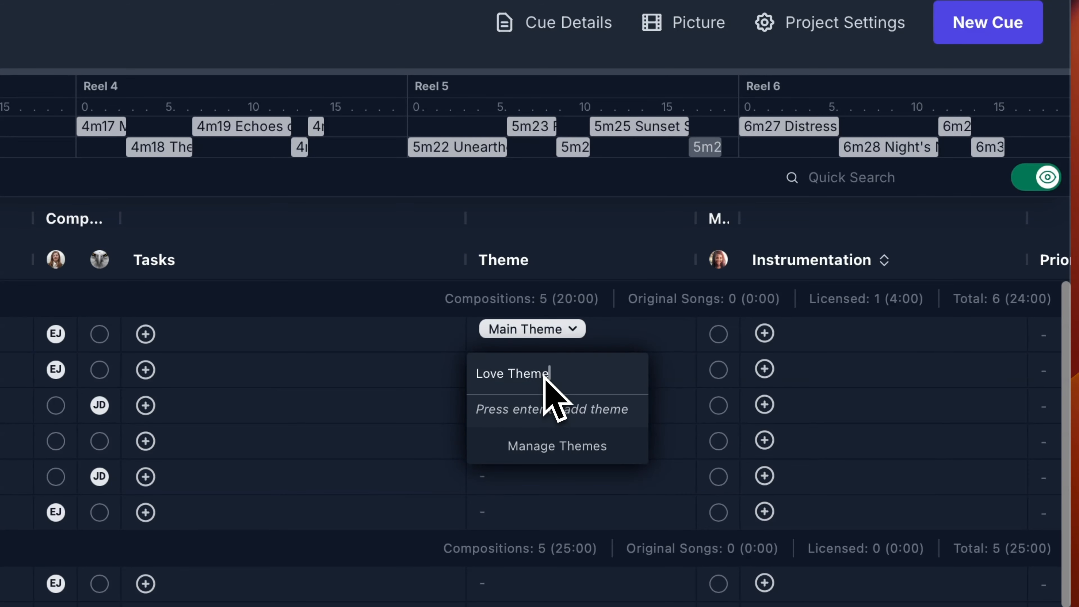
pyautogui.write('Theme')
pyautogui.press('Return')
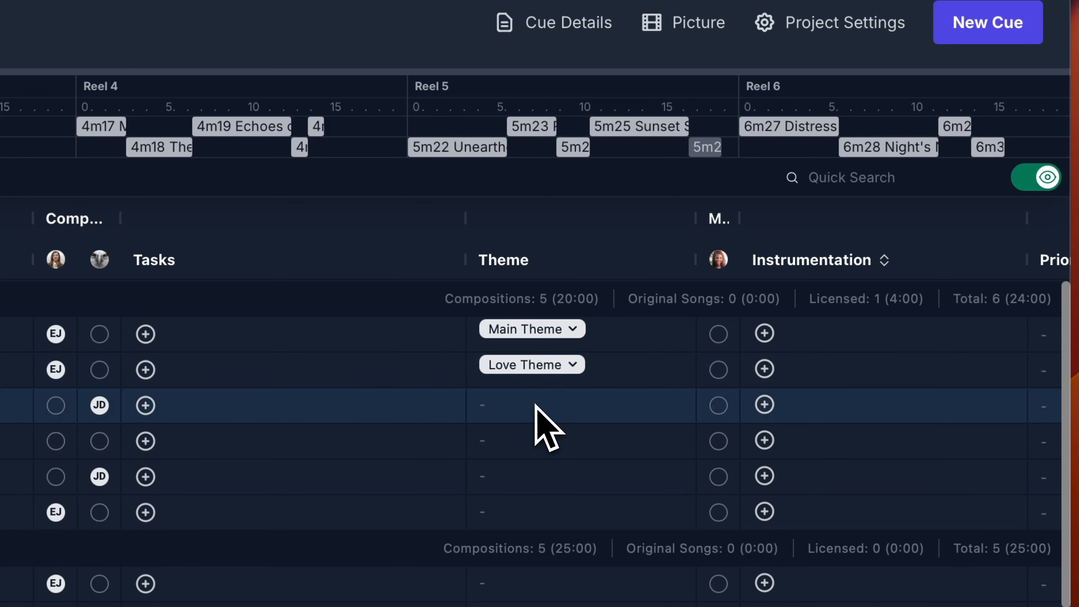
# - Create a theme named Hero Theme on cue 1m03 Below Deck Whispers
pyautogui.click(537, 408)
pyautogui.write('Hero Theme')
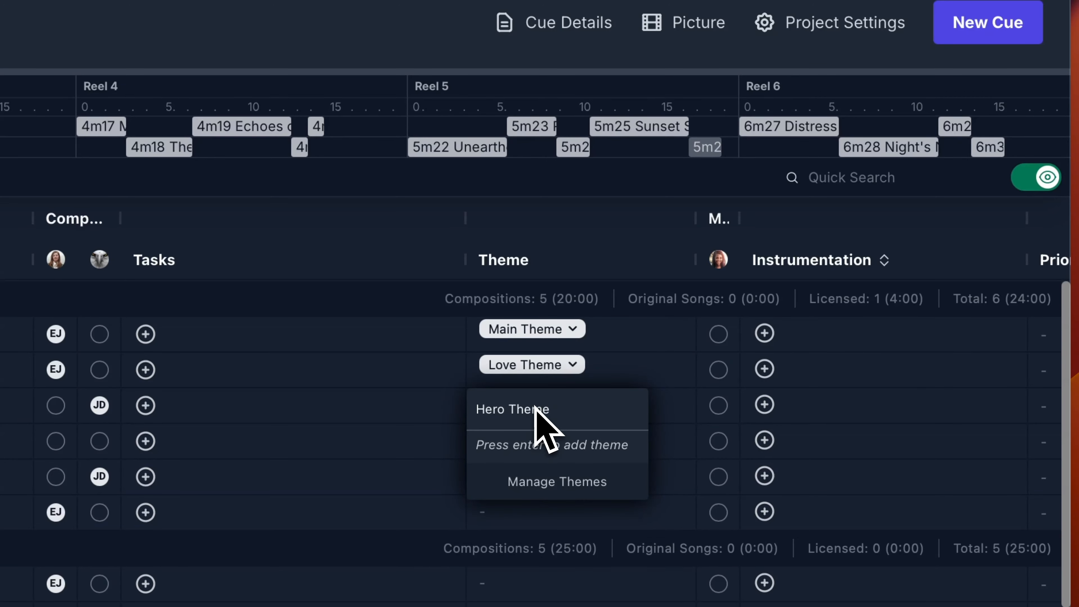
pyautogui.press('Return')
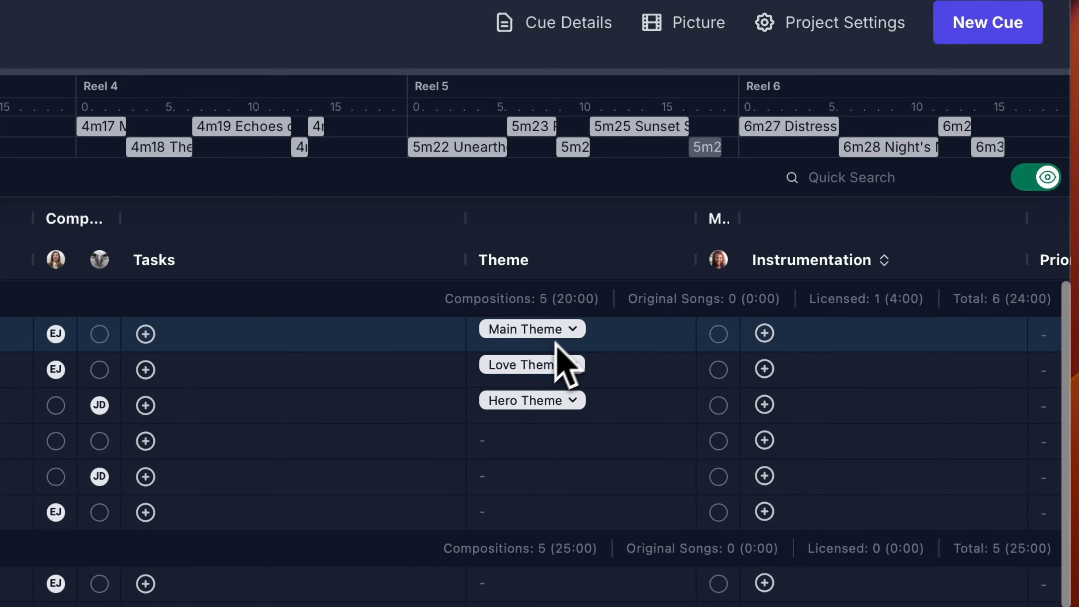
# - Color-code the project's themes: green for Main Theme, red for Love Theme and blue for Hero Theme
pyautogui.click(573, 330)
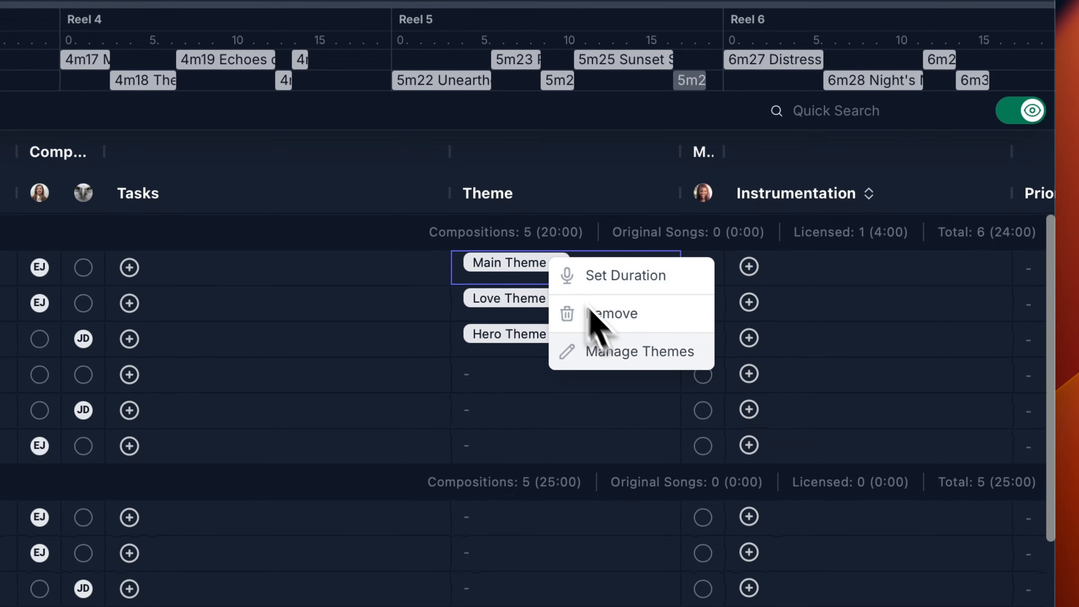
pyautogui.click(631, 354)
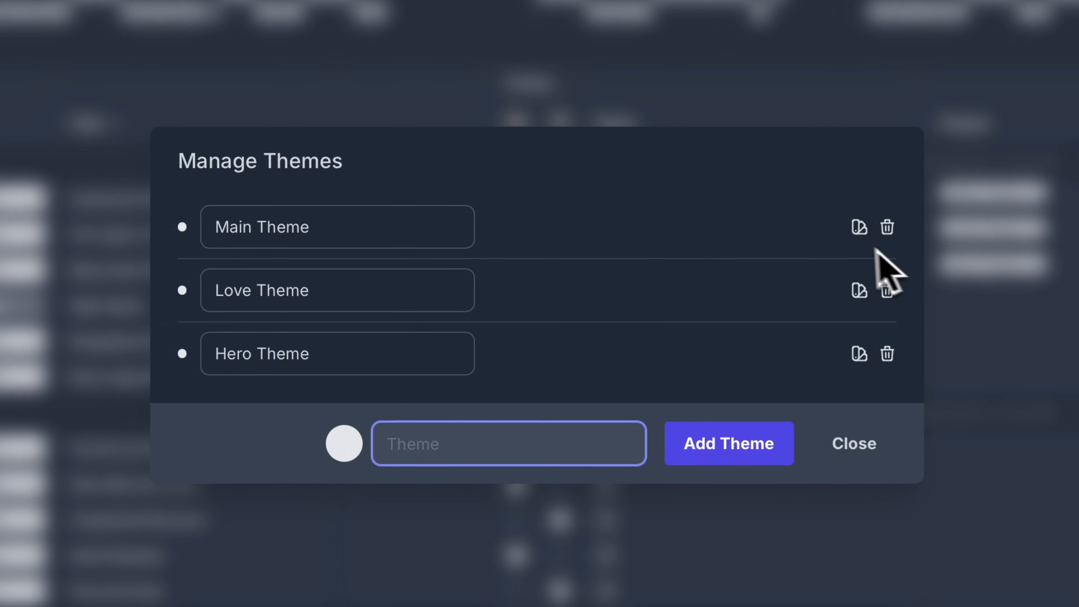
pyautogui.click(836, 230)
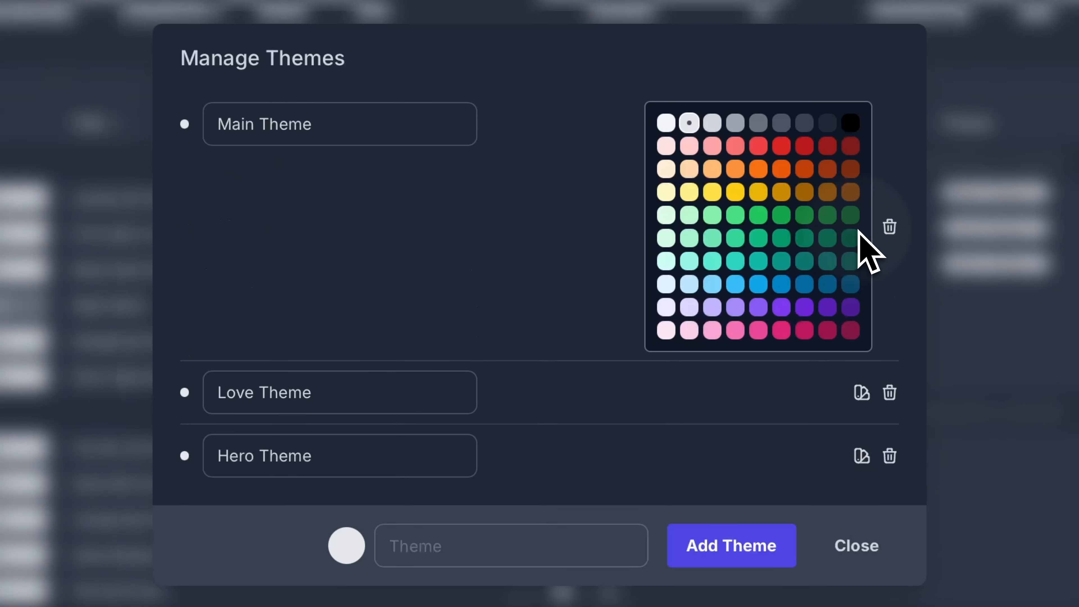
pyautogui.click(804, 238)
pyautogui.click(860, 293)
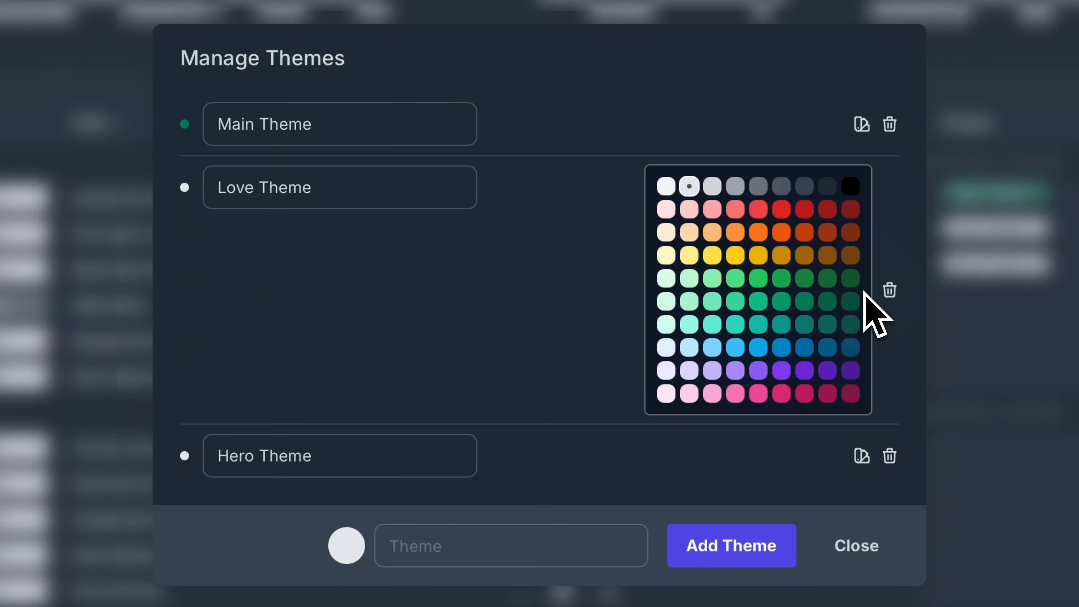
pyautogui.click(790, 212)
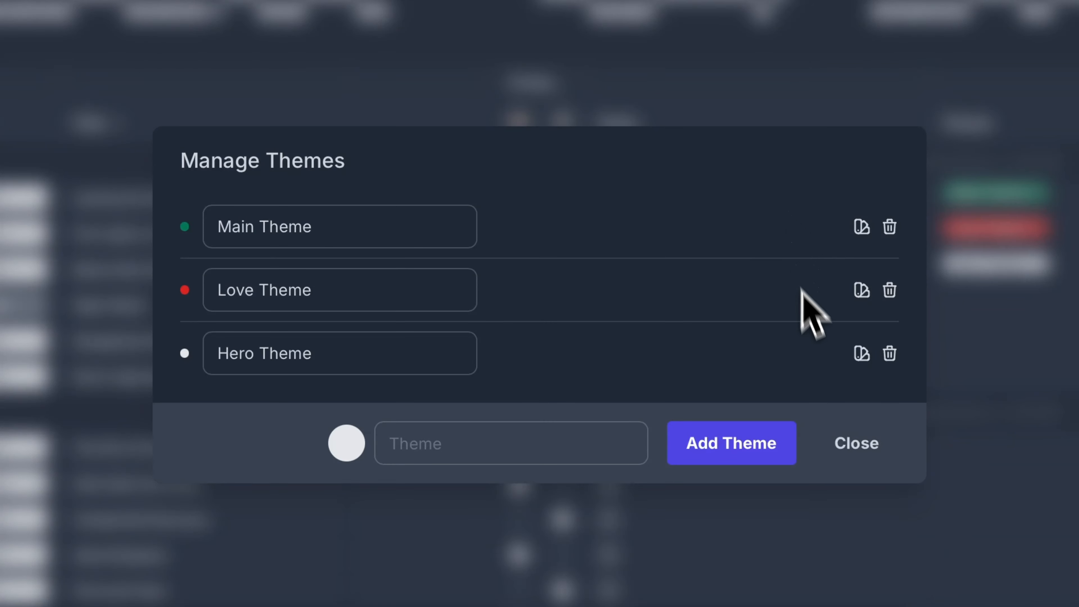
pyautogui.click(862, 354)
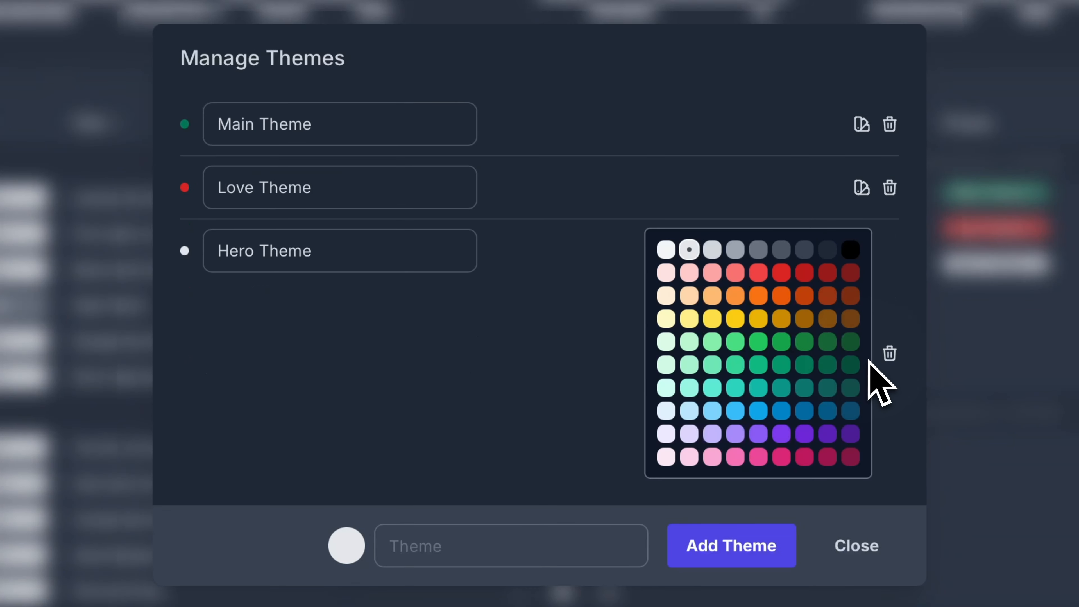
pyautogui.click(807, 411)
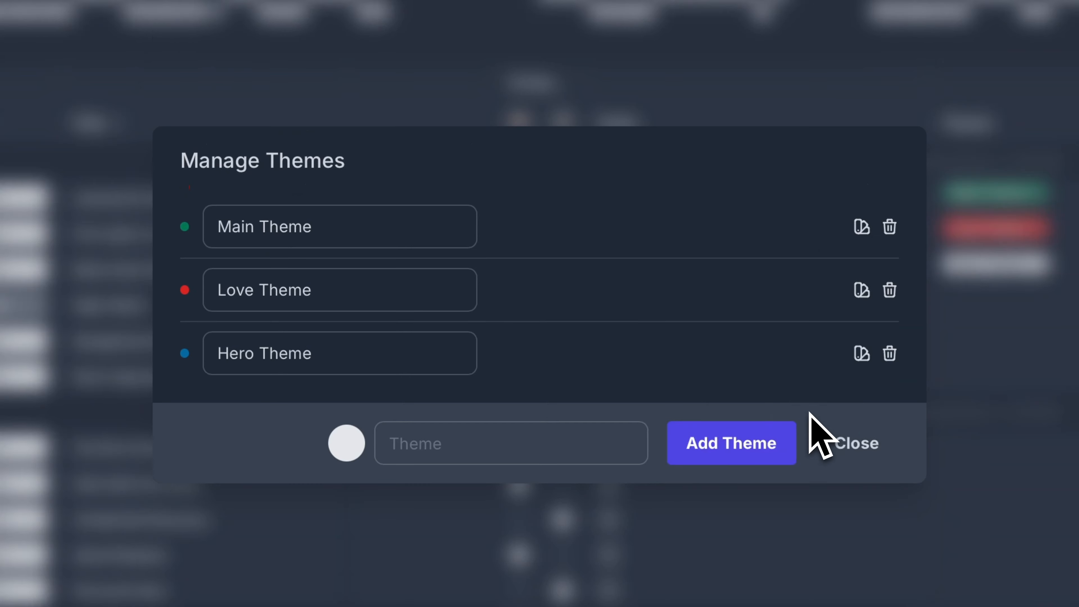
pyautogui.click(850, 443)
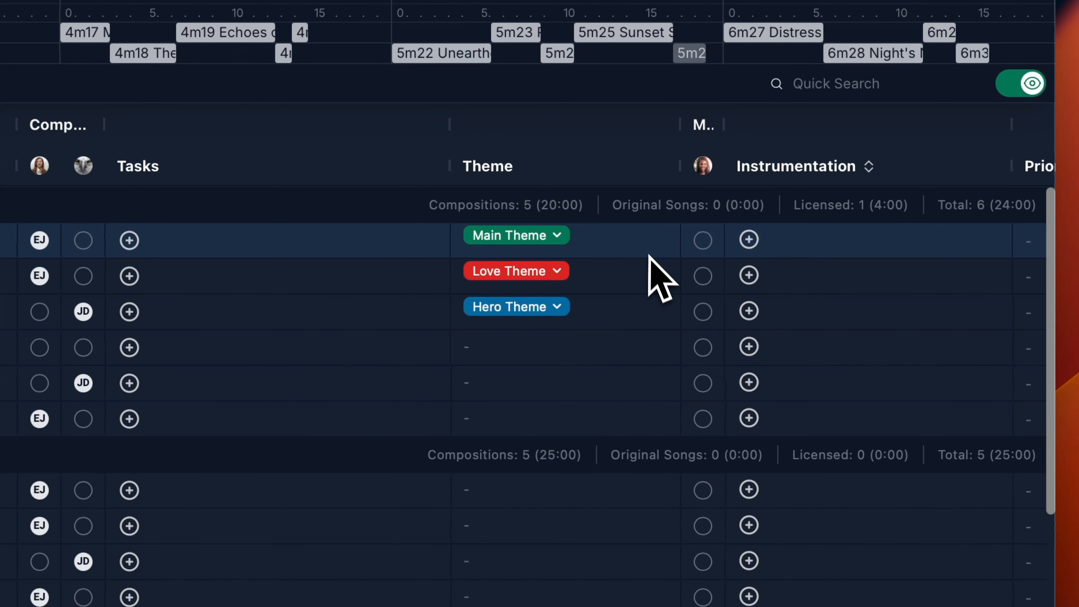
# - Add Love Theme as a second theme on cue 1m01 and widen the Theme column to fit both
pyautogui.click(633, 247)
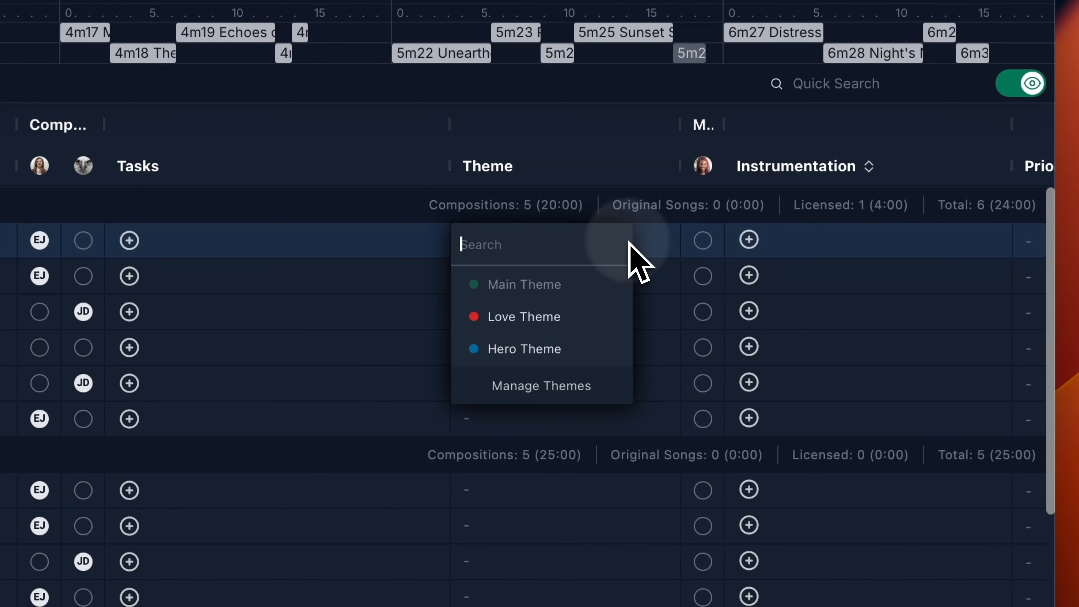
pyautogui.click(555, 316)
pyautogui.moveTo(682, 138); pyautogui.dragTo(776, 144)
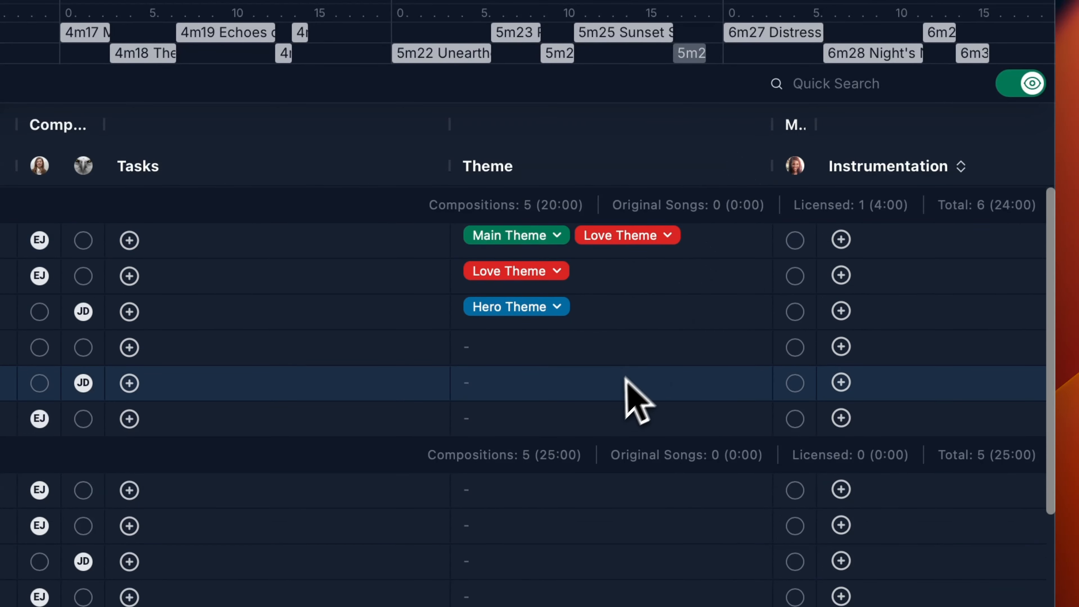
# - Tag further cues across the reels with existing themes, such as Main Theme on 1m05, Love Theme on 3m13 and Hero Theme on 3m15
pyautogui.click(611, 382)
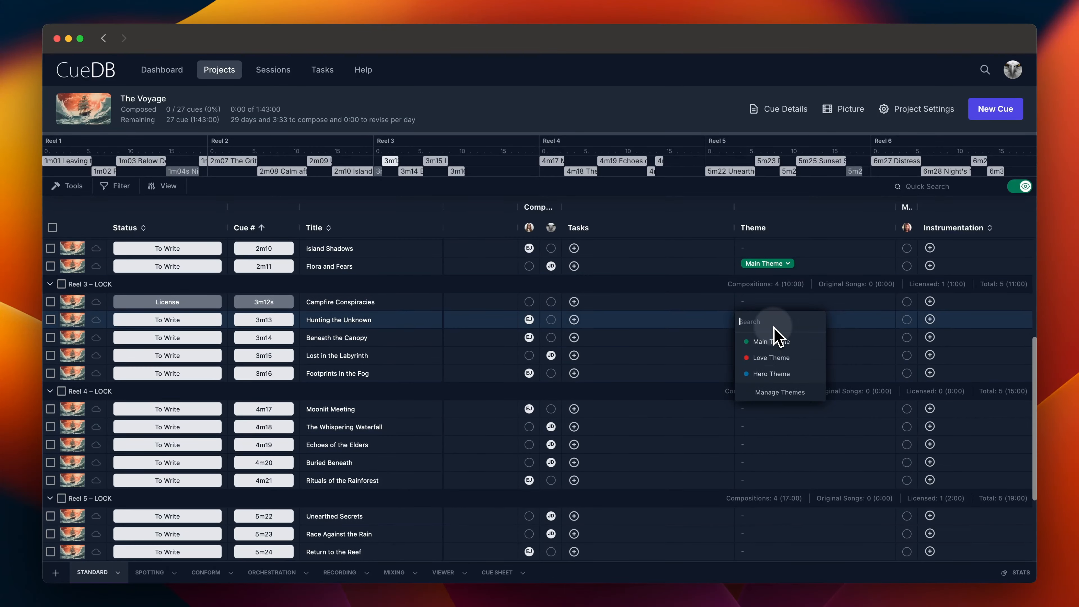
pyautogui.click(774, 358)
pyautogui.click(773, 356)
pyautogui.click(773, 409)
pyautogui.click(773, 427)
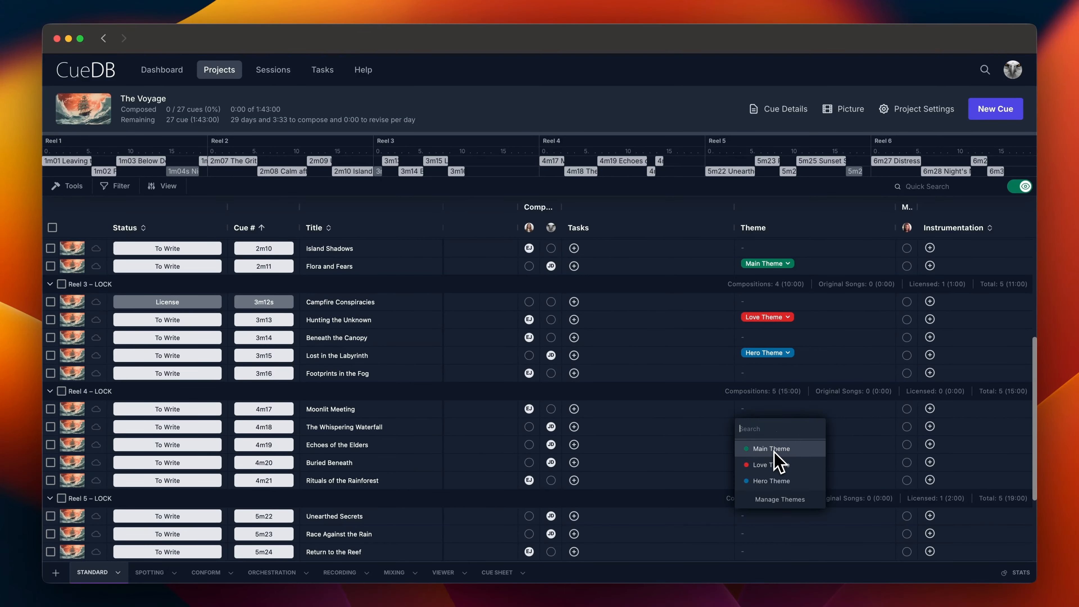
pyautogui.click(773, 450)
pyautogui.click(773, 480)
pyautogui.click(774, 518)
pyautogui.click(773, 534)
pyautogui.scroll(-1, 772, 548)
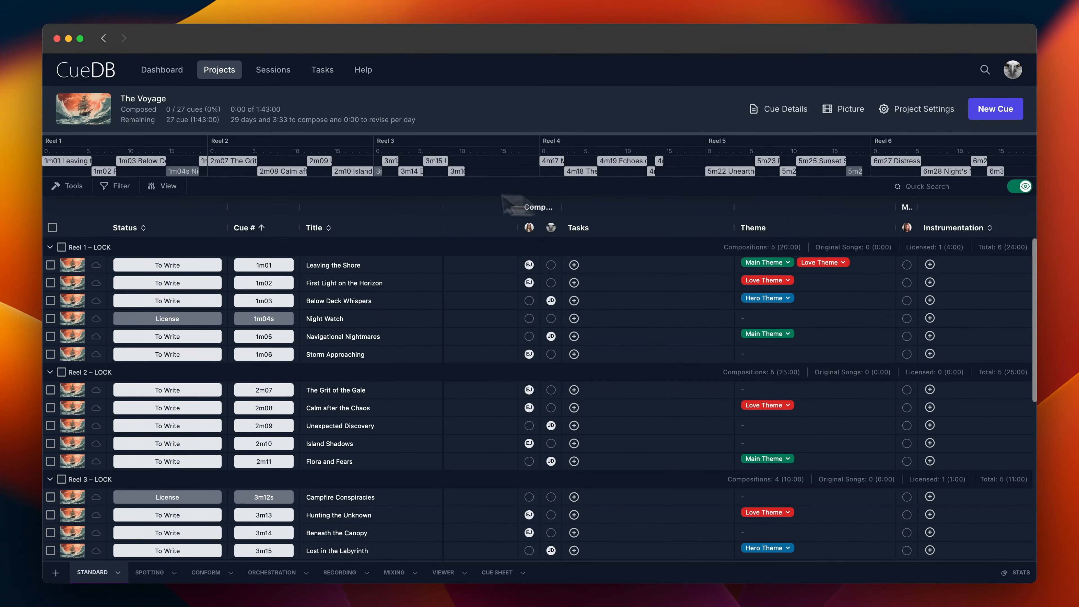
# - Try coloring the timeline by themes, and switch it back to status colors
pyautogui.click(166, 189)
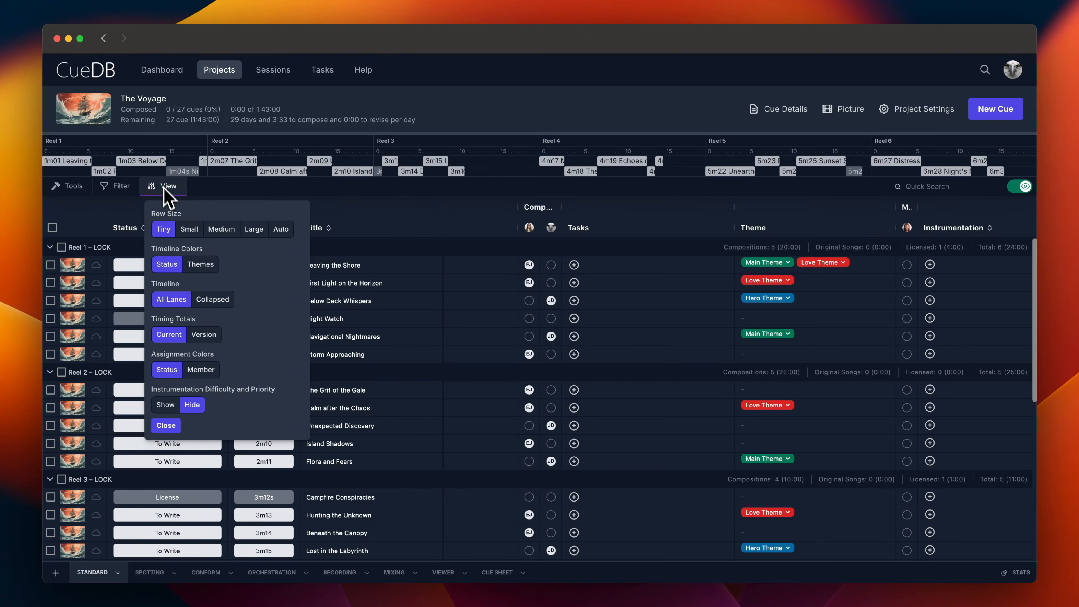
pyautogui.click(209, 266)
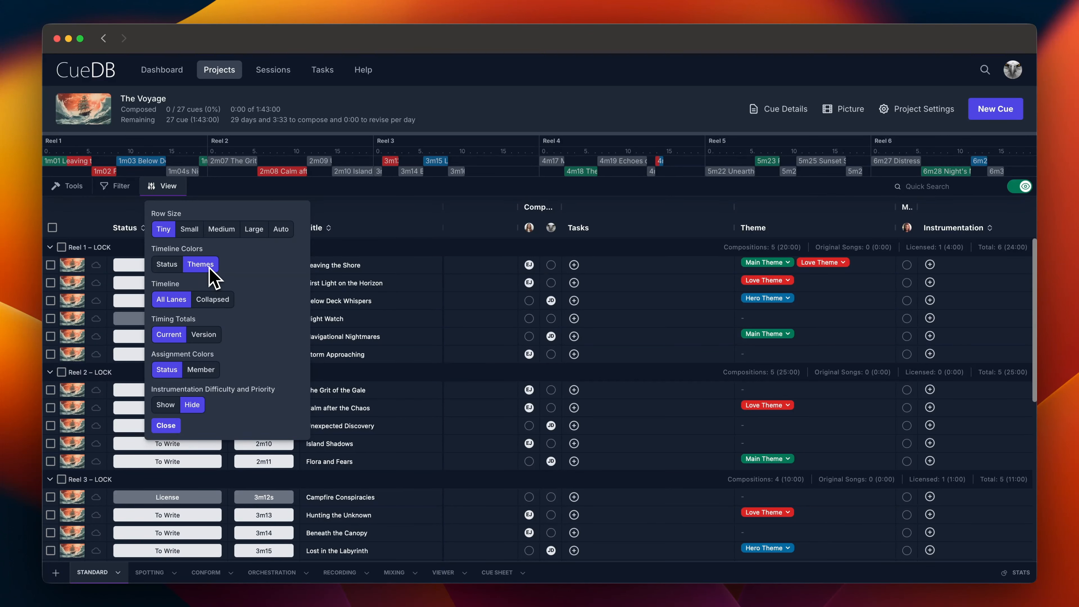
pyautogui.click(169, 265)
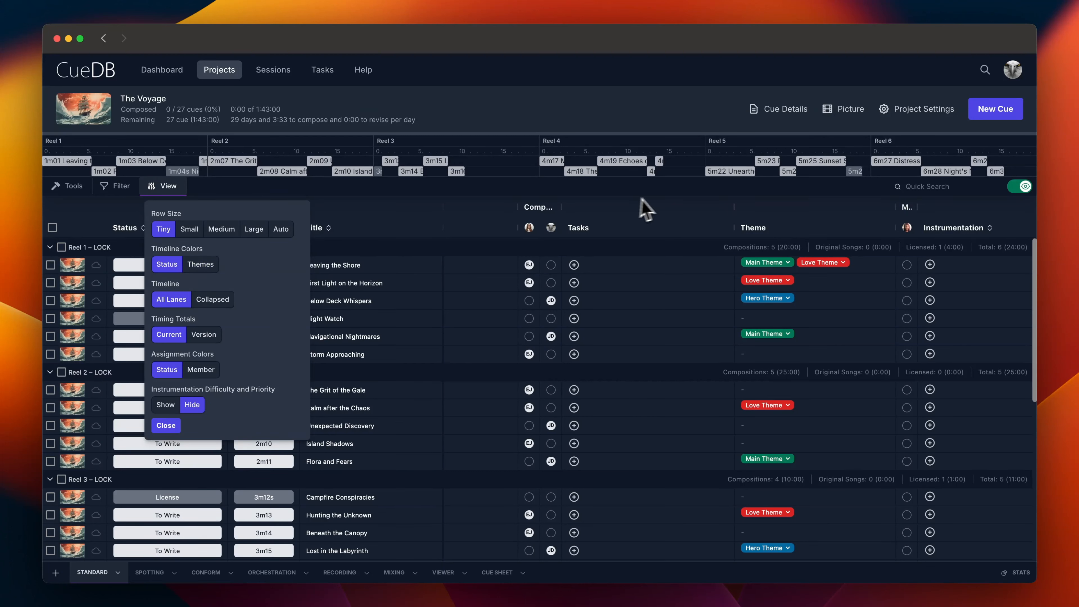
pyautogui.click(665, 206)
# - Add Strings to the instrumentation of cue 1m01 and set its duration to 1:00
pyautogui.hscroll(5, 831, 299)
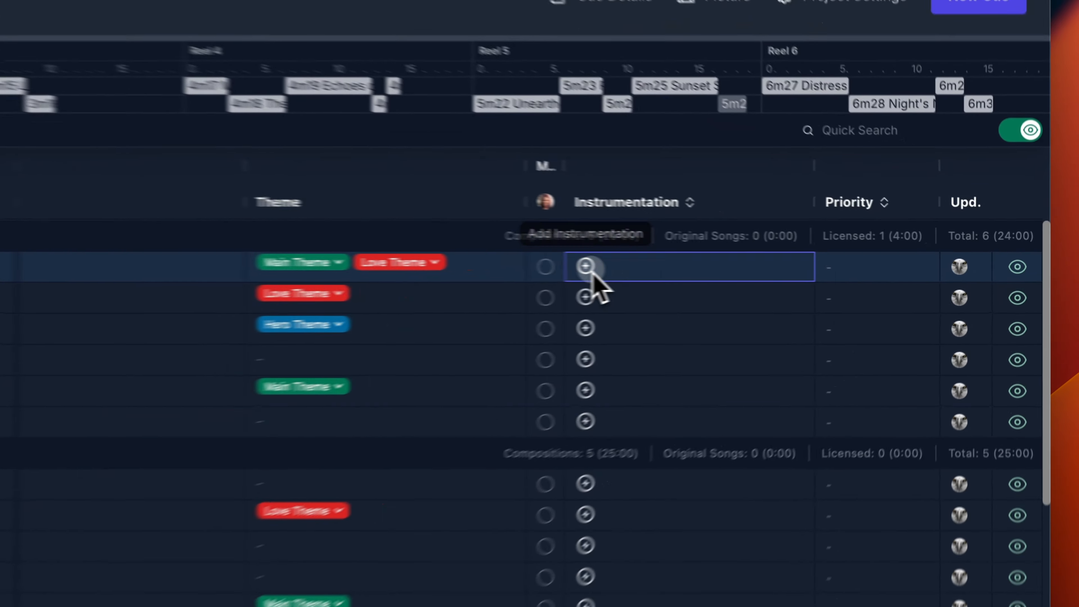
pyautogui.click(771, 266)
pyautogui.write('Strings')
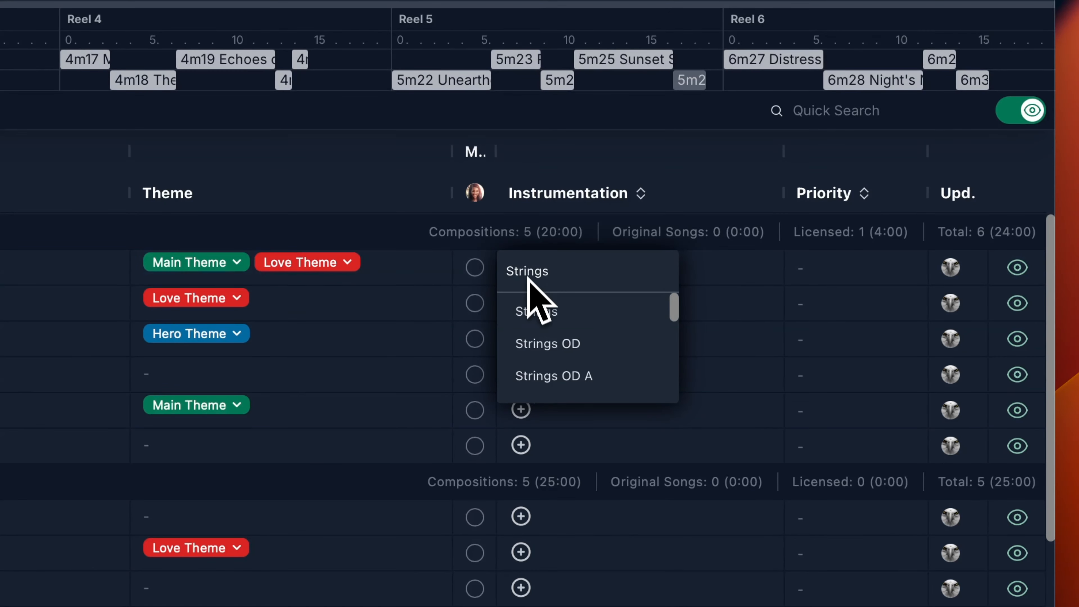
pyautogui.click(537, 310)
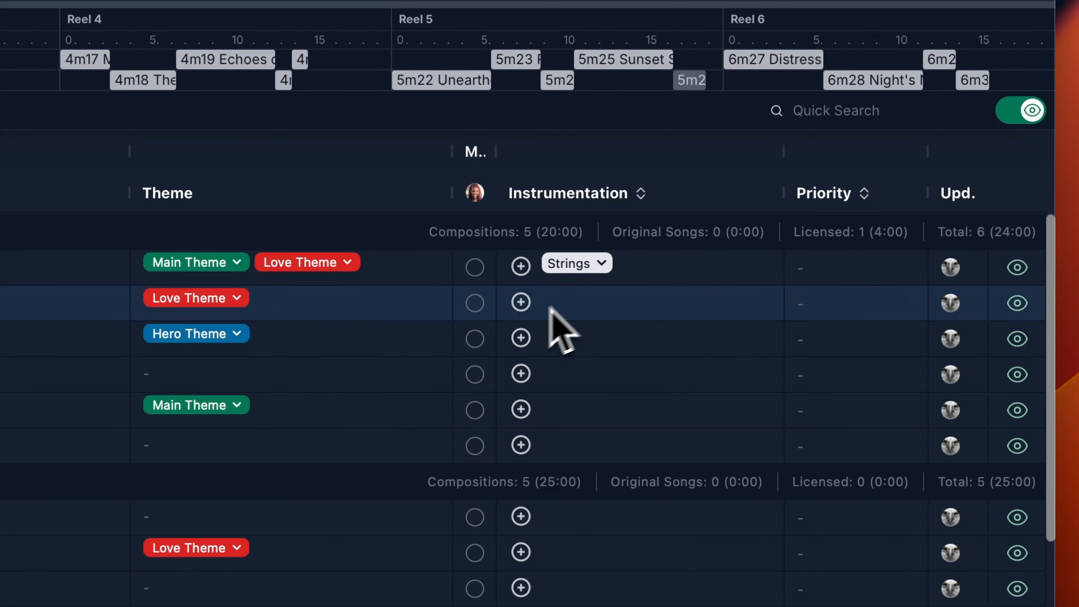
pyautogui.click(602, 264)
pyautogui.click(662, 283)
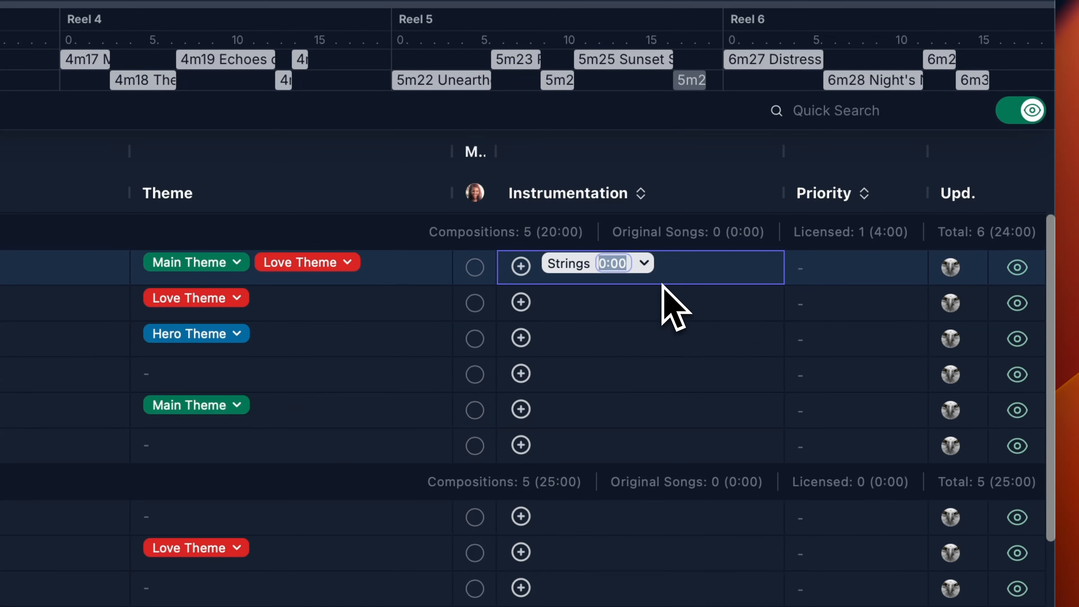
pyautogui.press('Return')
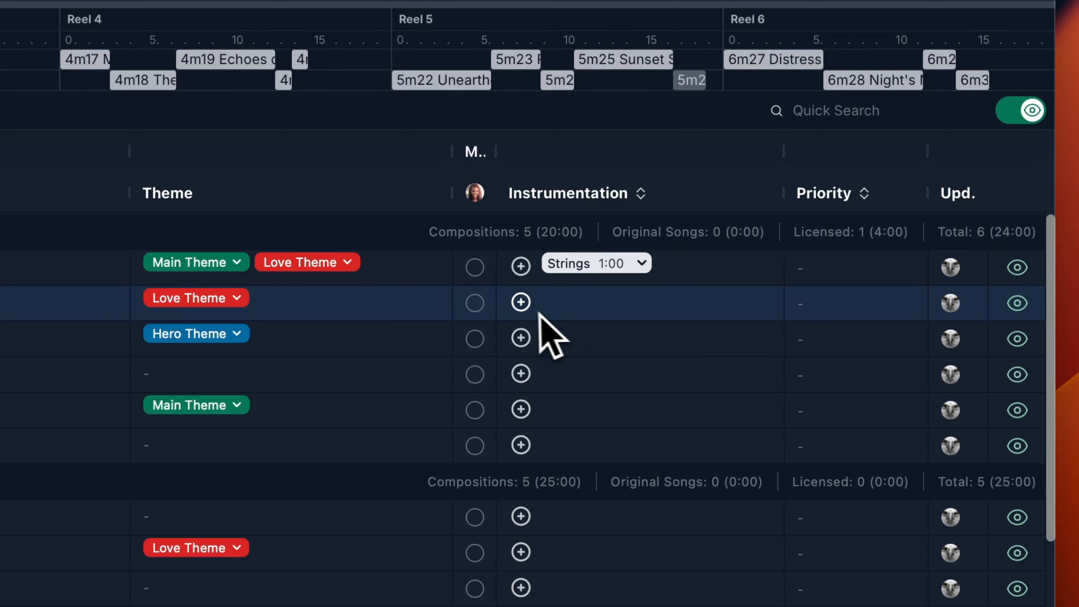
# - Add Woodwinds to the instrumentation of cue 1m02 and set its duration to 0:30
pyautogui.click(525, 310)
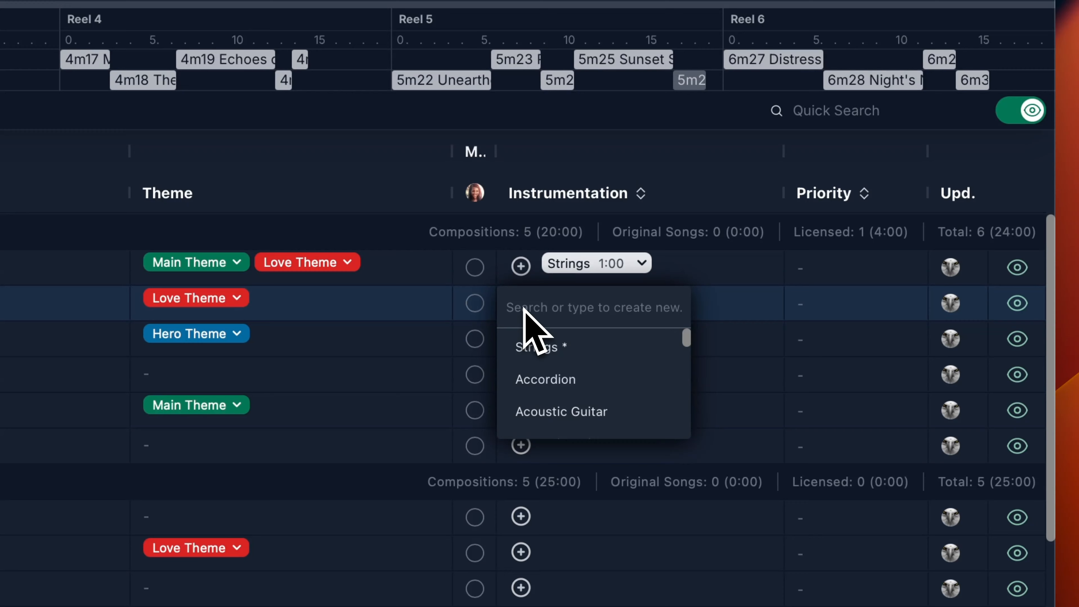
pyautogui.write('Woodwinds')
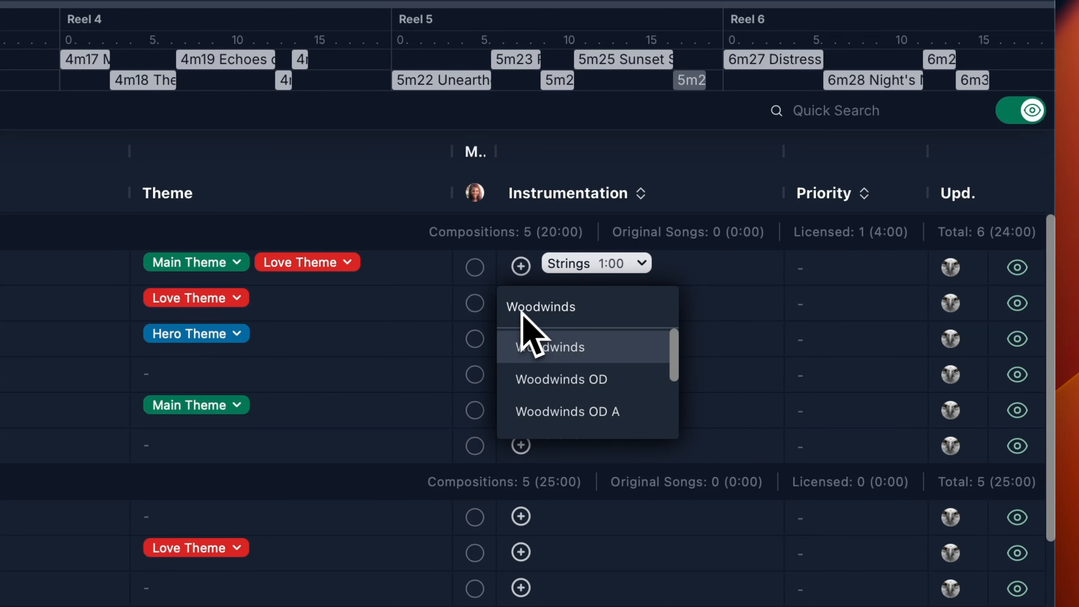
pyautogui.click(548, 347)
pyautogui.click(628, 300)
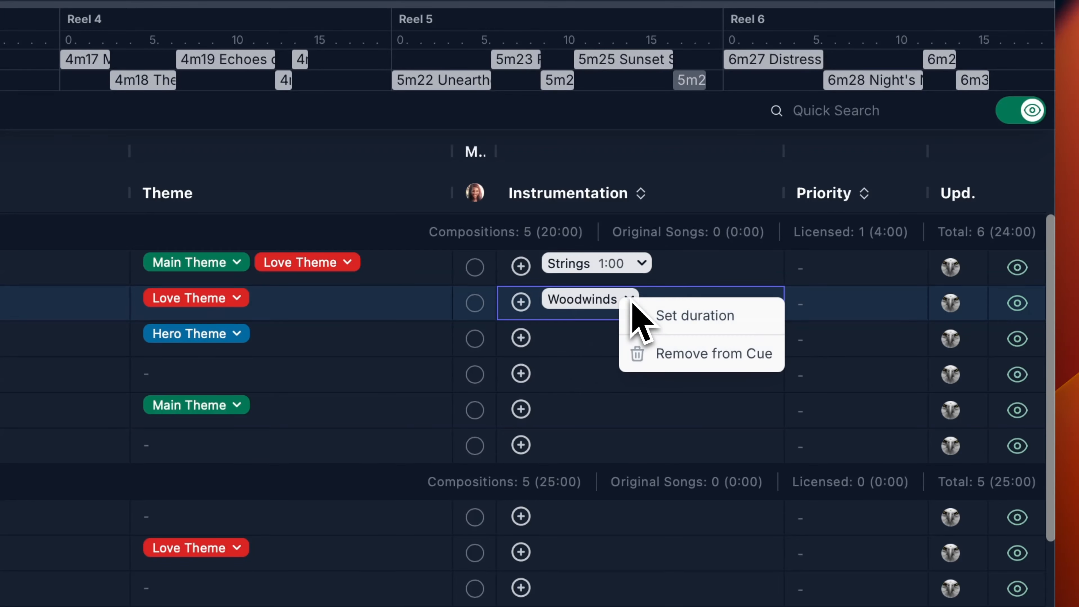
pyautogui.click(676, 320)
pyautogui.write('30')
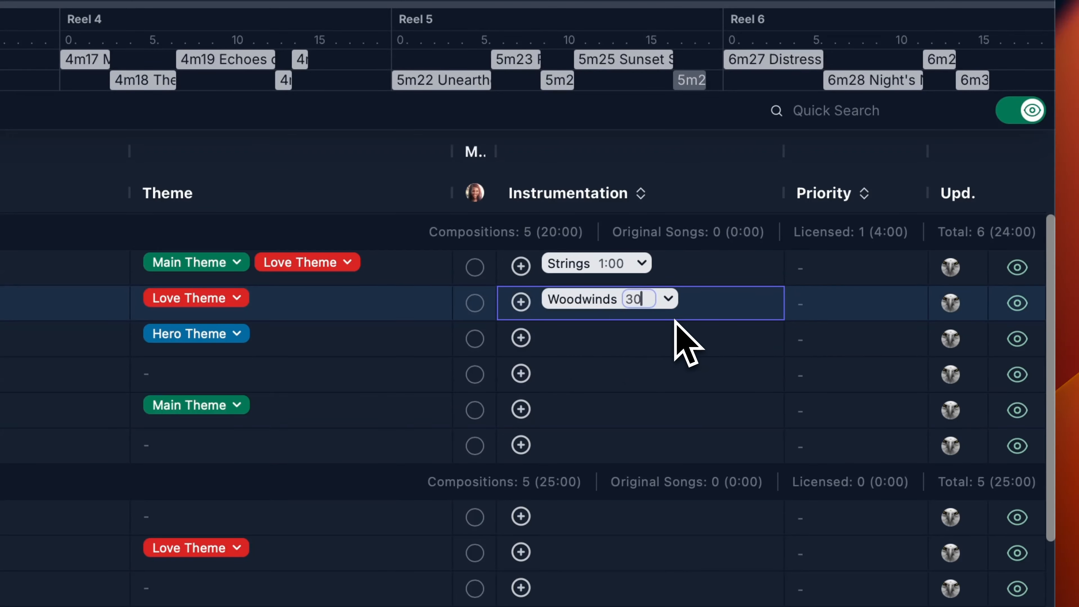
pyautogui.press('Return')
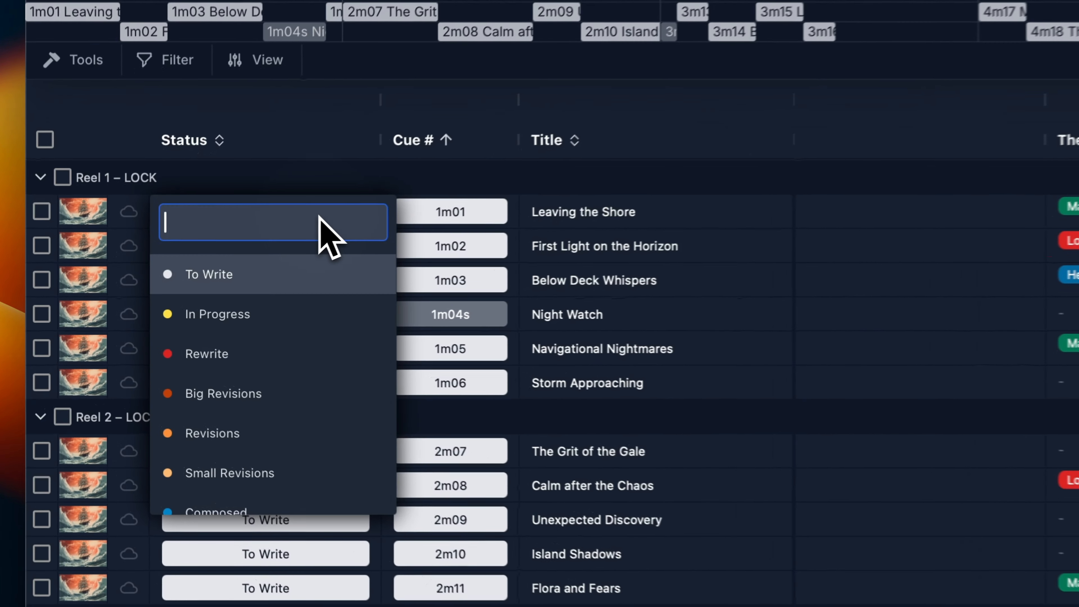
# - Change the status of cues 1m01, 1m02 and 1m03 in Reel 1 to In Progress
pyautogui.click(264, 314)
pyautogui.click(364, 246)
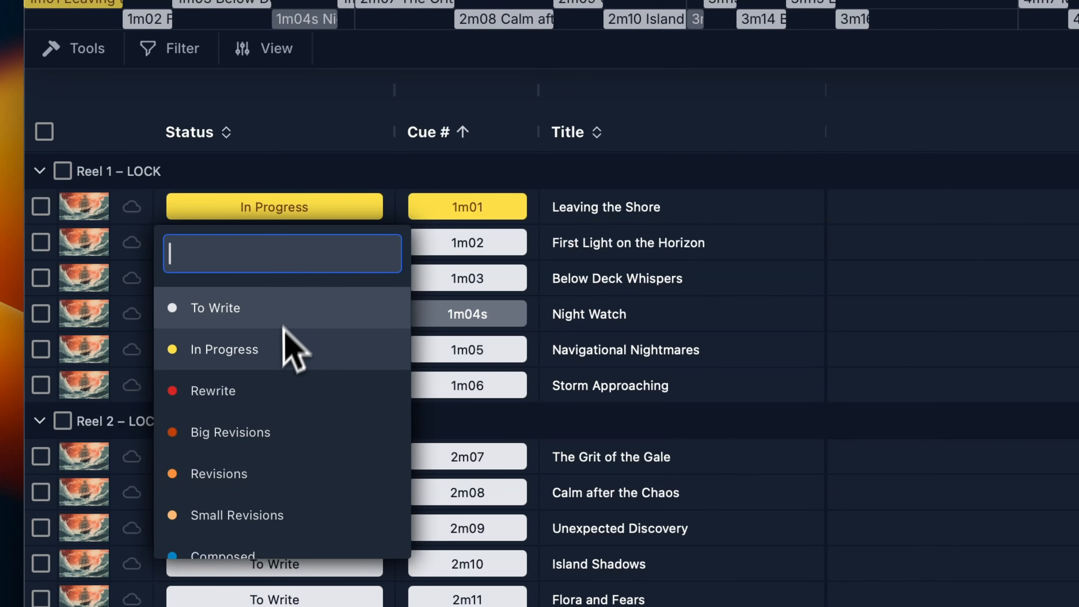
pyautogui.click(293, 348)
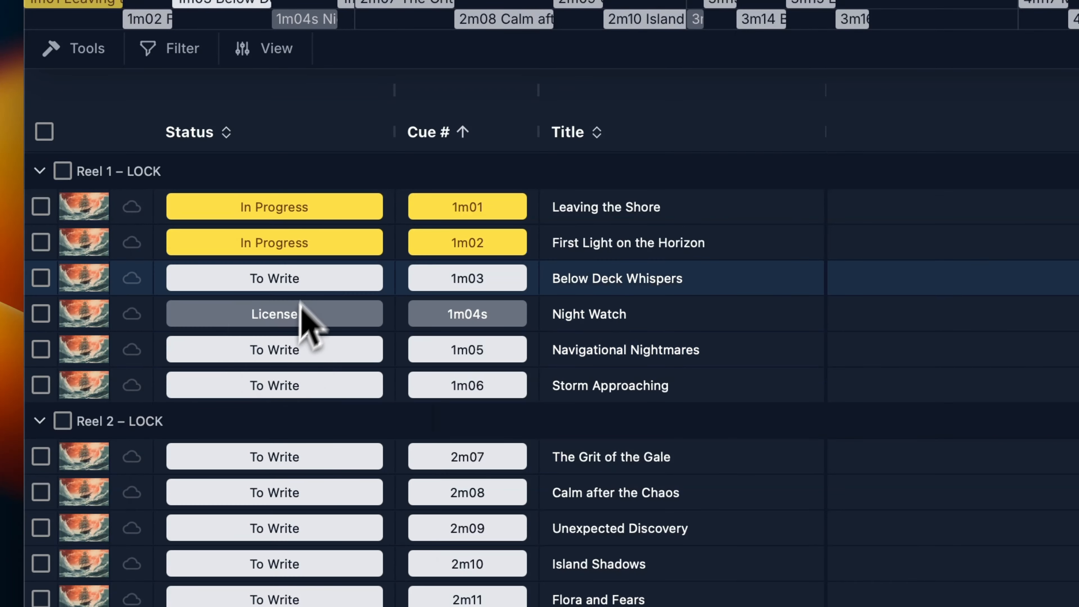
pyautogui.click(307, 283)
pyautogui.click(298, 385)
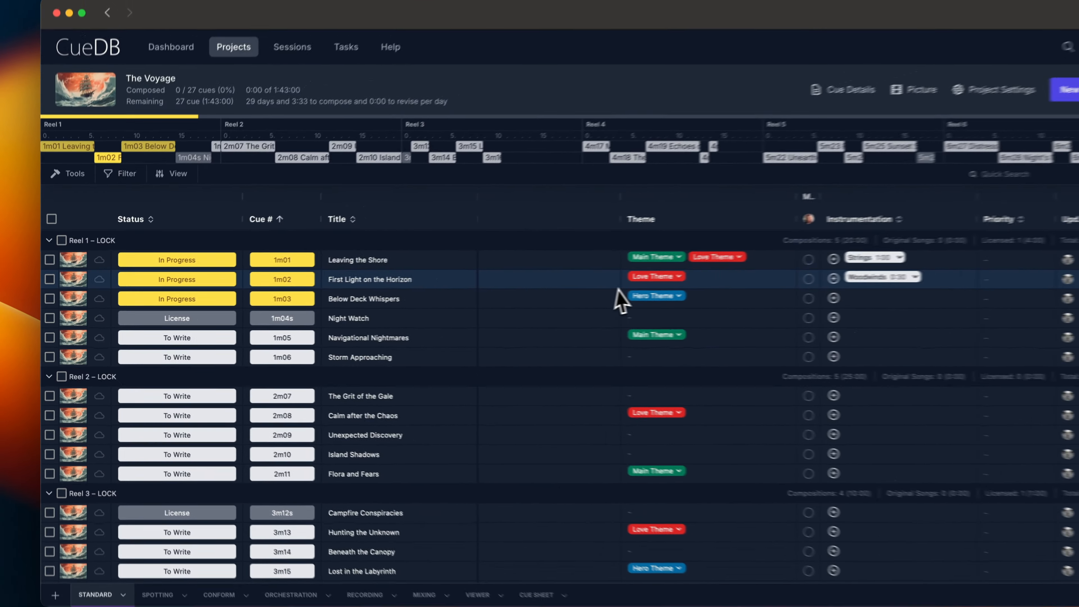
pyautogui.hscroll(-5, 532, 296)
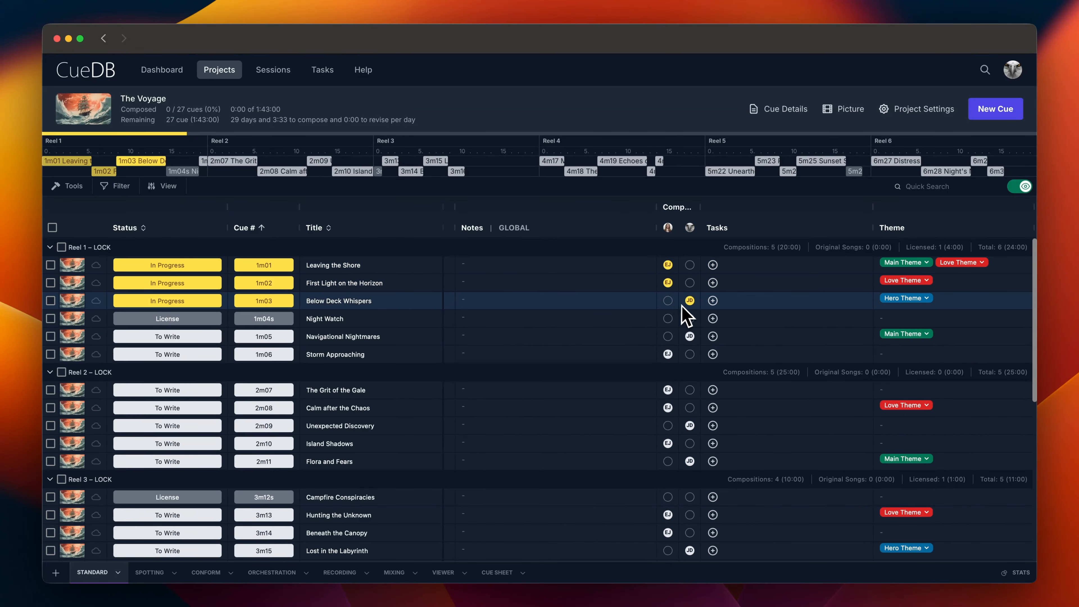
# - Start a new version of cue 1m01 Leaving the Shore and set its version number to 1.0
pyautogui.hscroll(-10, 593, 308)
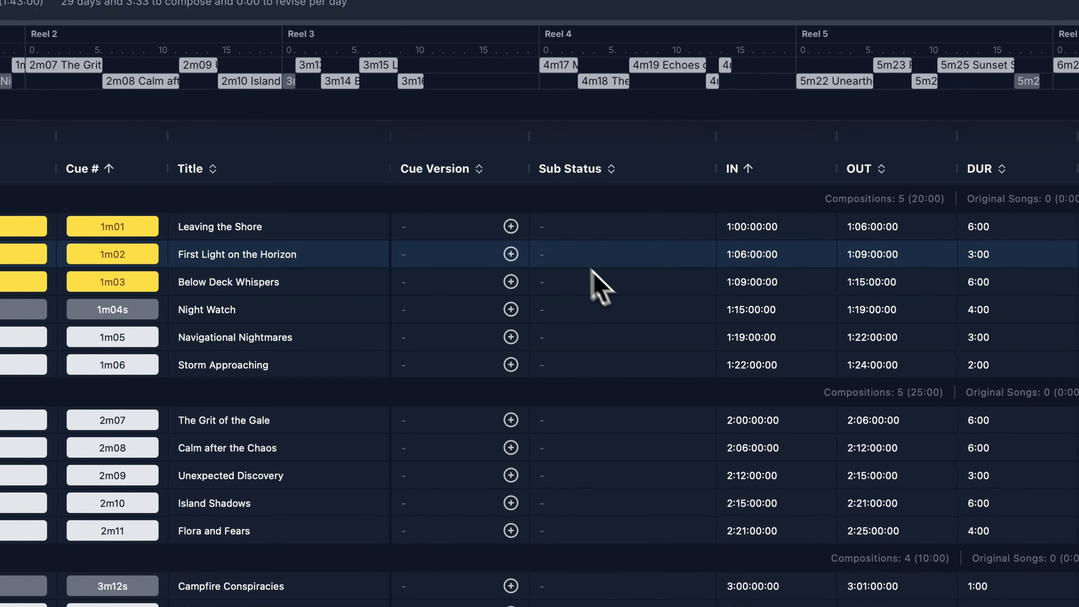
pyautogui.click(511, 226)
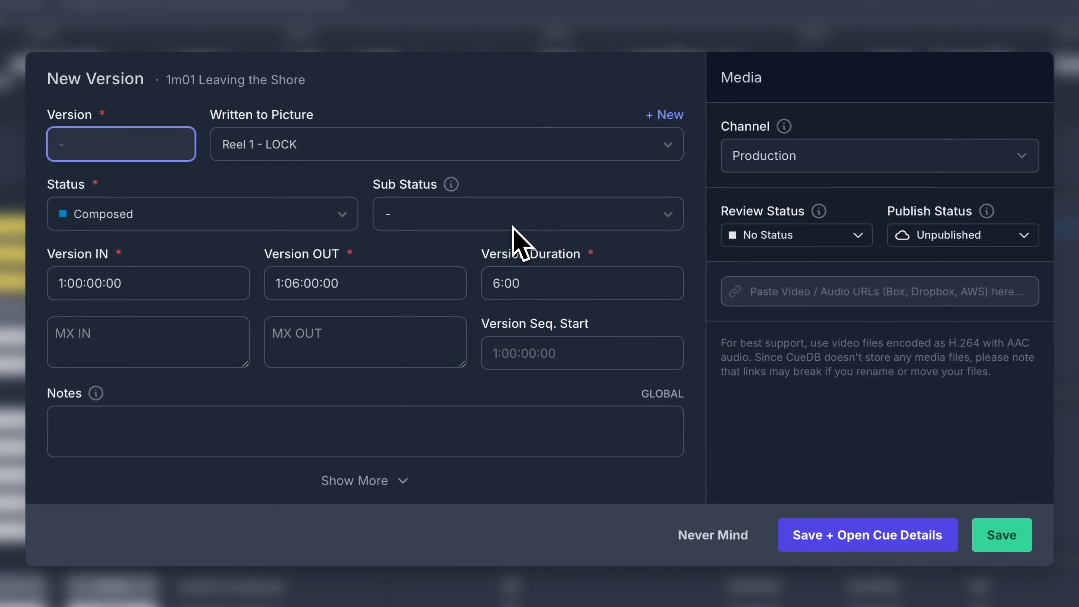
pyautogui.write('1.')
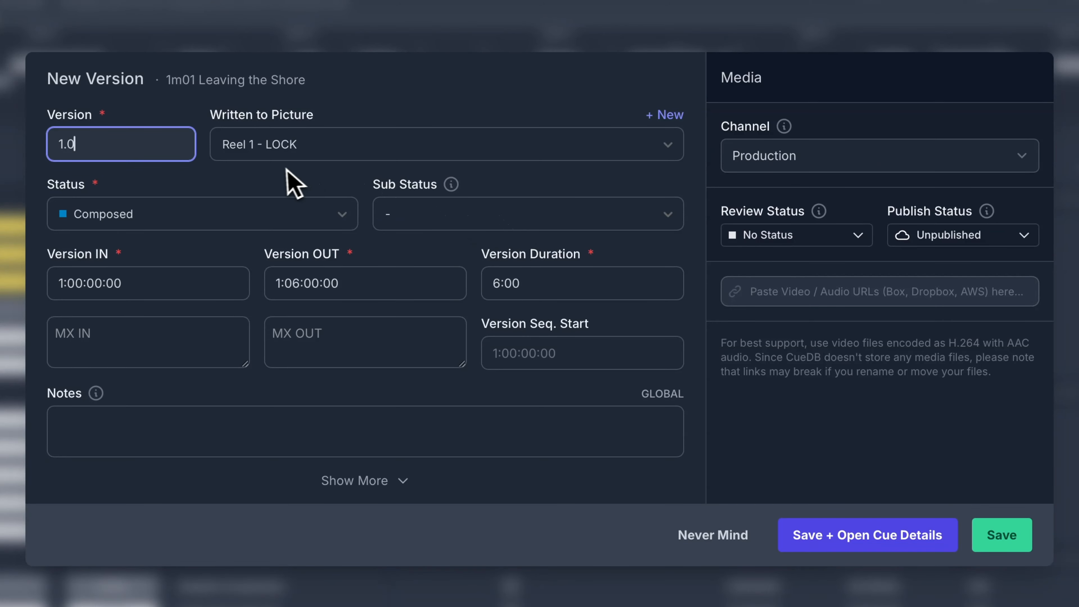
pyautogui.click(286, 188)
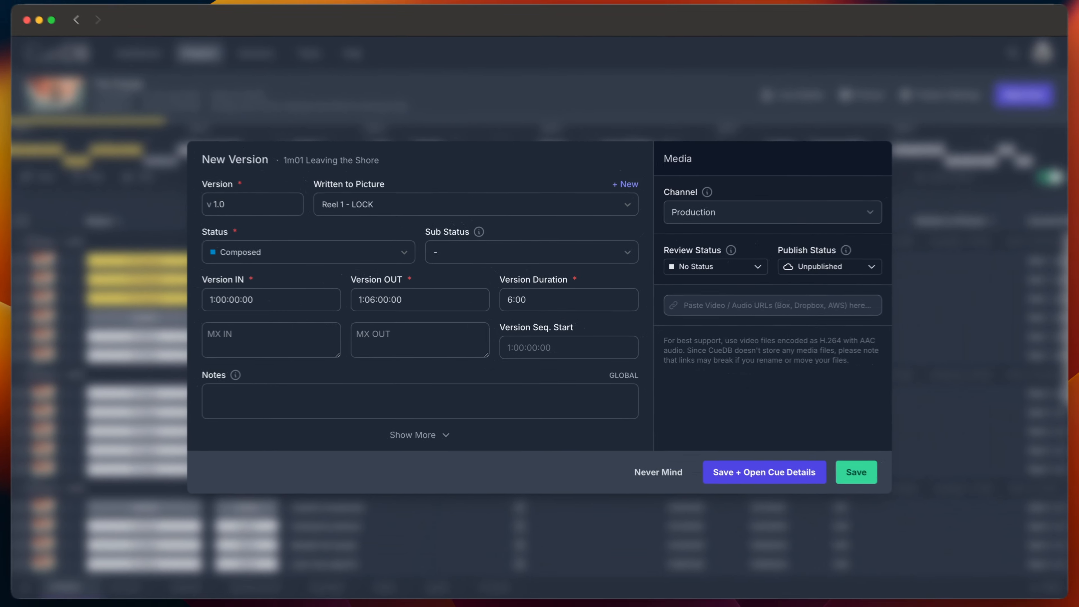
# - Switch to Finder, copy the Dropbox link of Birdie.mov from the Media folder, and return to CueDB
pyautogui.press('super+Tab')
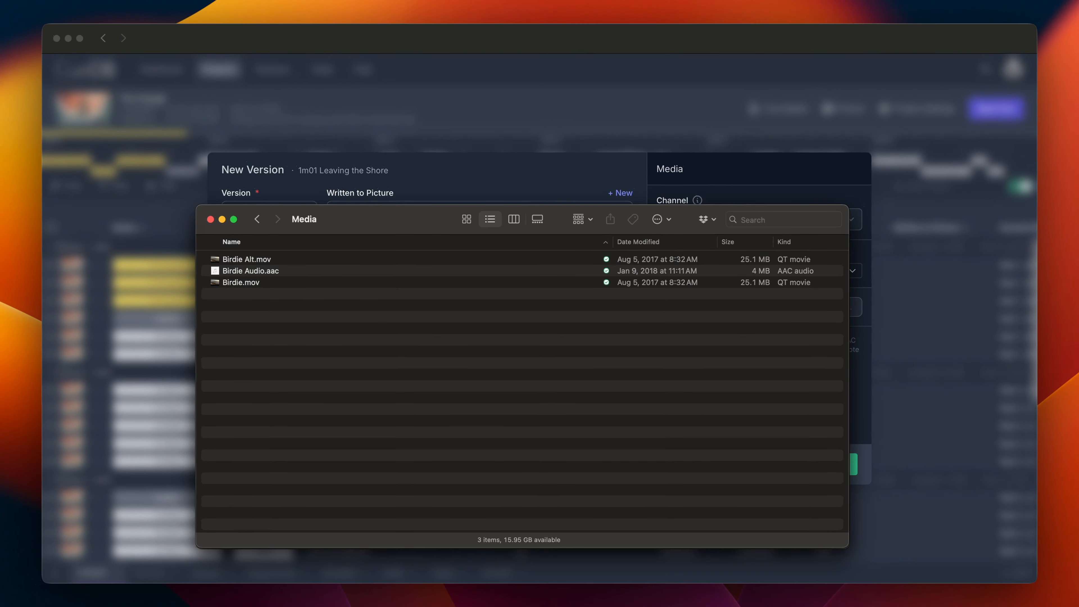
pyautogui.rightClick(254, 282)
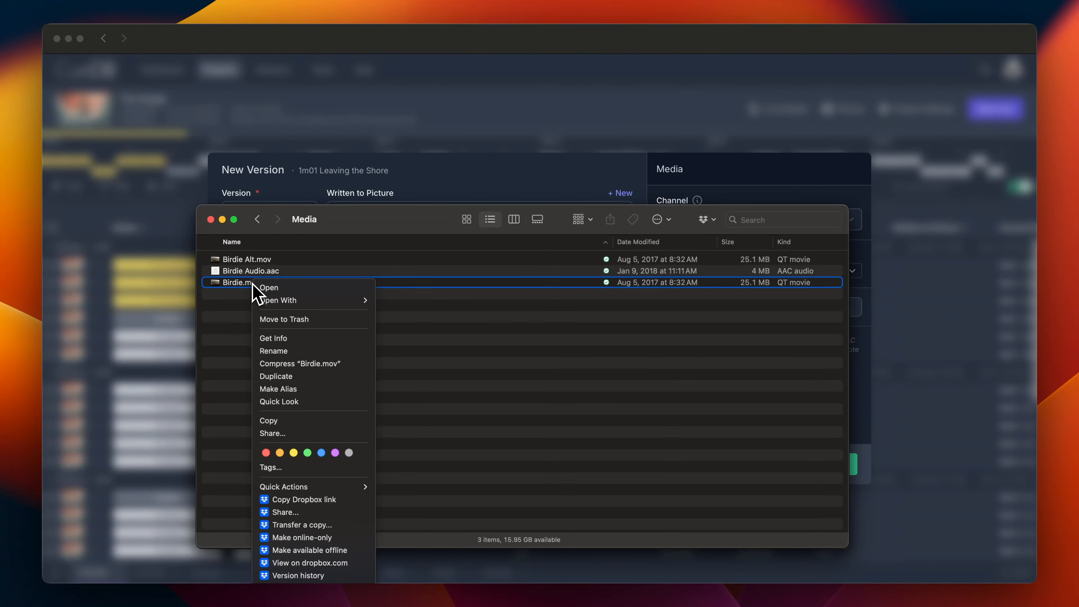
pyautogui.click(310, 501)
pyautogui.press('super+Tab')
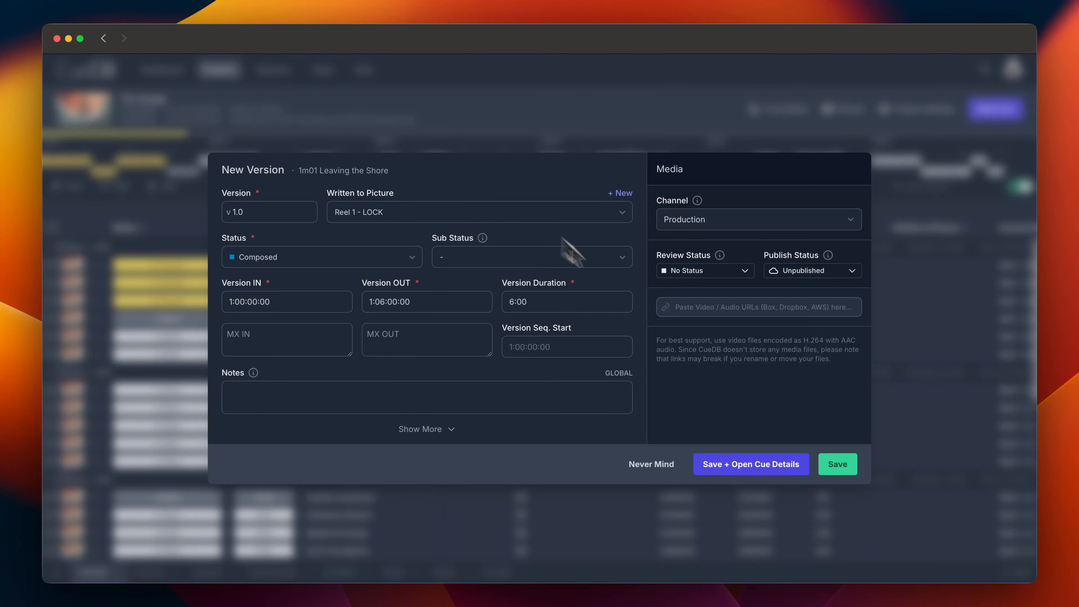
# - Attach the copied Birdie.mov link as Production media for the new 1m01 version and save the version
pyautogui.click(721, 318)
pyautogui.press('super+v')
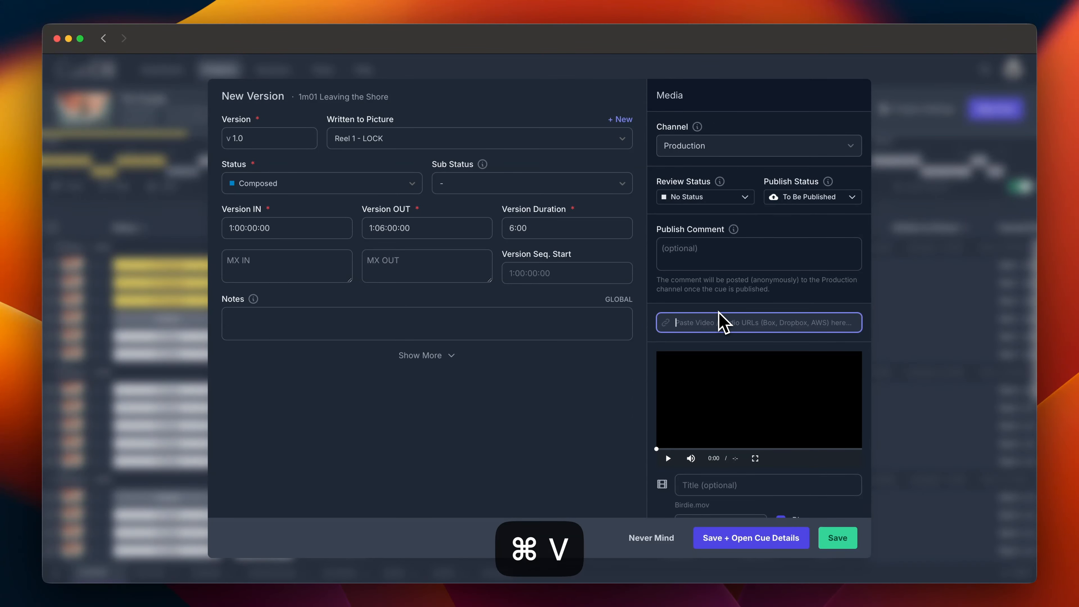
pyautogui.click(840, 536)
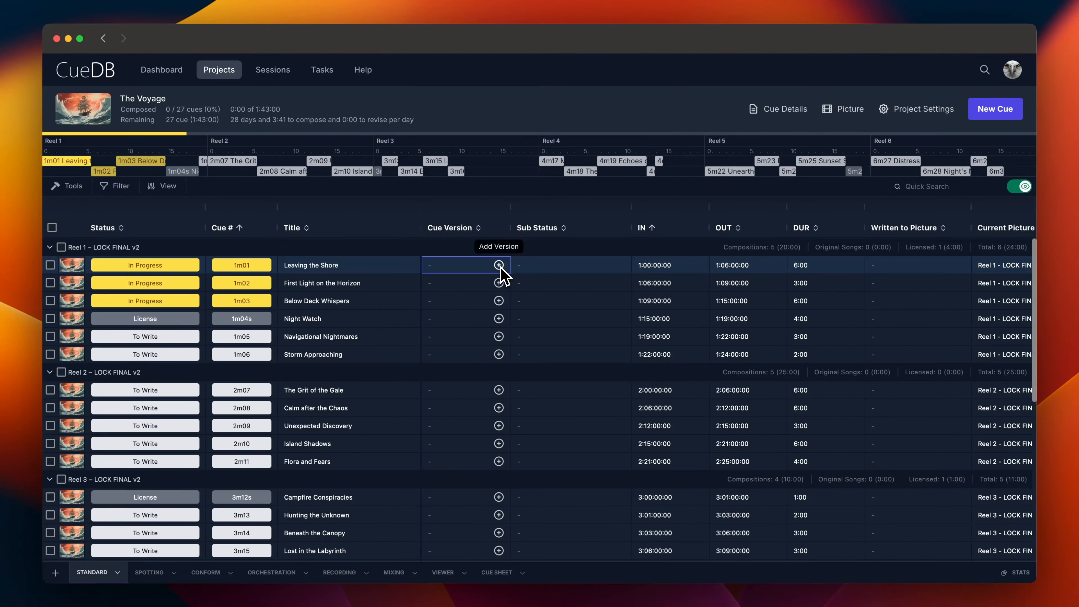
# - Add version 1.0 of 1m01 Leaving the Shore, written to Reel 1 - LOCK FINAL v2, saving it straight into its cue details
pyautogui.click(500, 265)
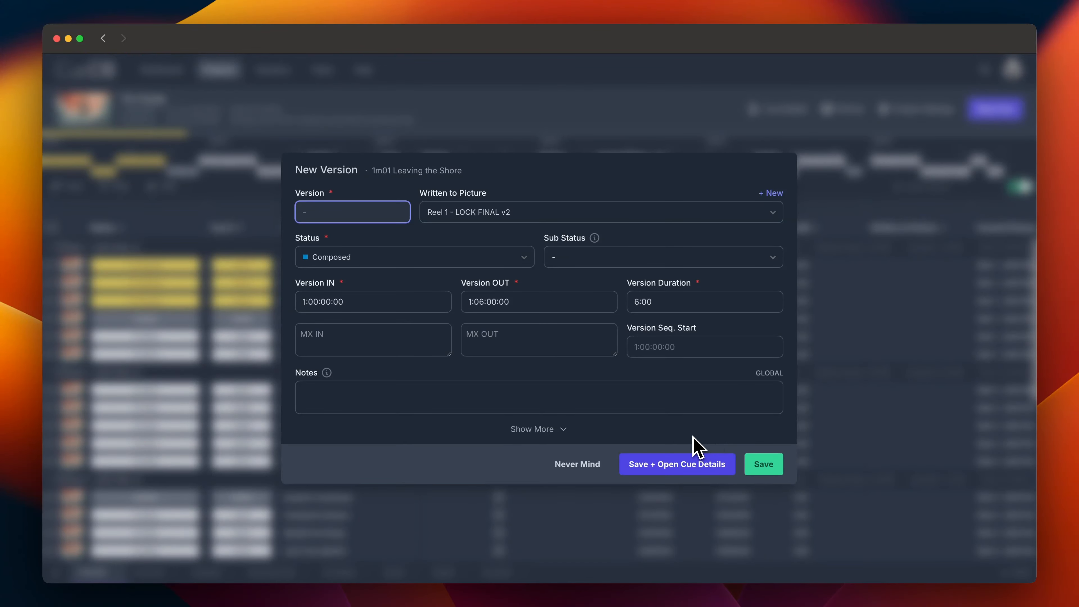
pyautogui.click(670, 467)
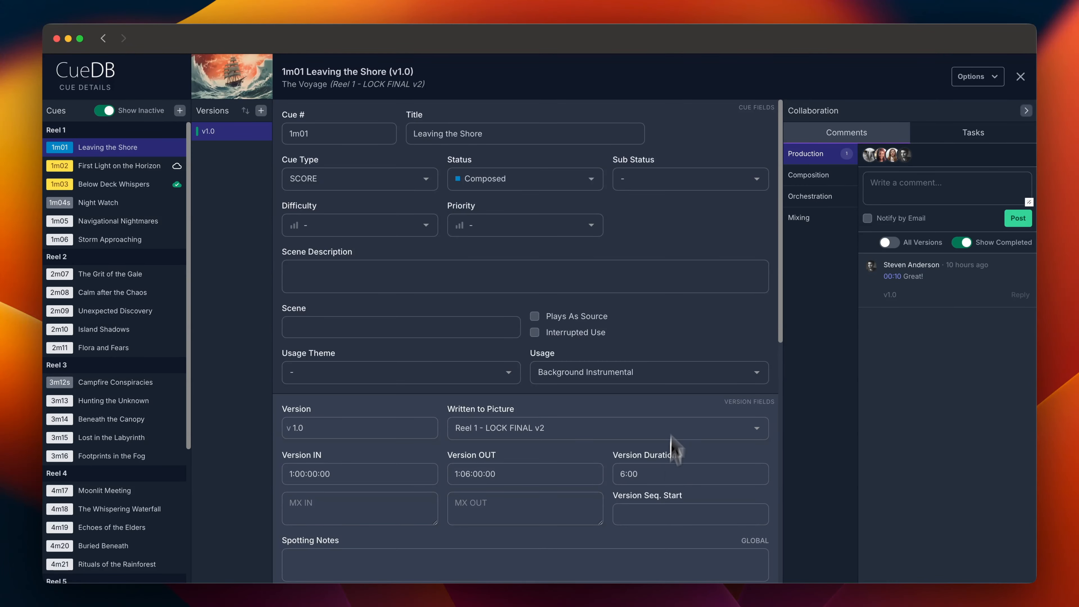
pyautogui.scroll(-1, 604, 113)
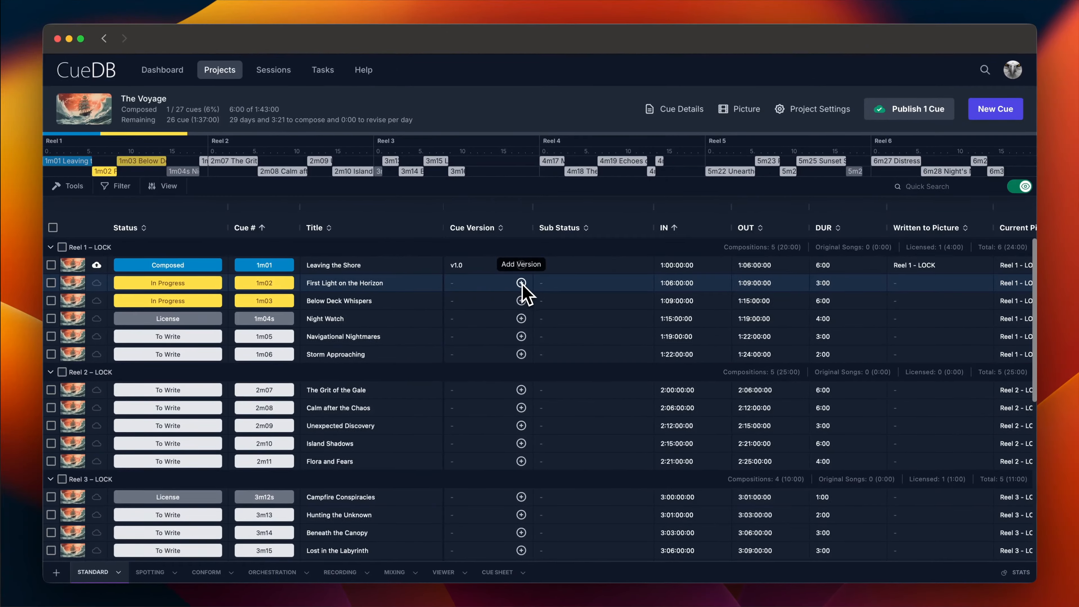
# - Add version 1.1 to cue 1m02 First Light on the Horizon with the copied Birdie.mov link as Production media
pyautogui.click(521, 283)
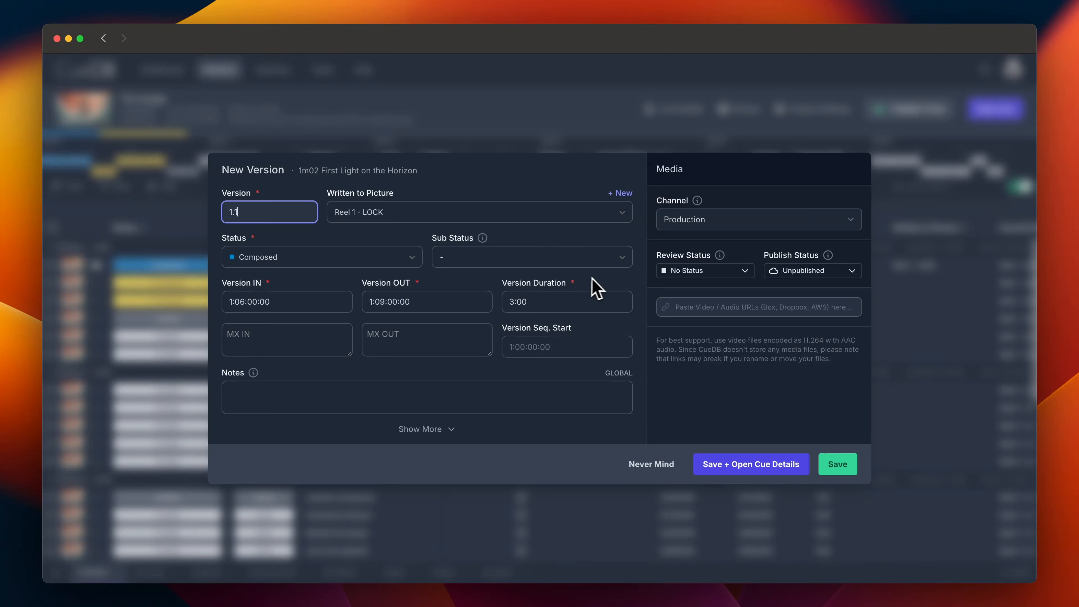
pyautogui.click(731, 312)
pyautogui.press('super+v')
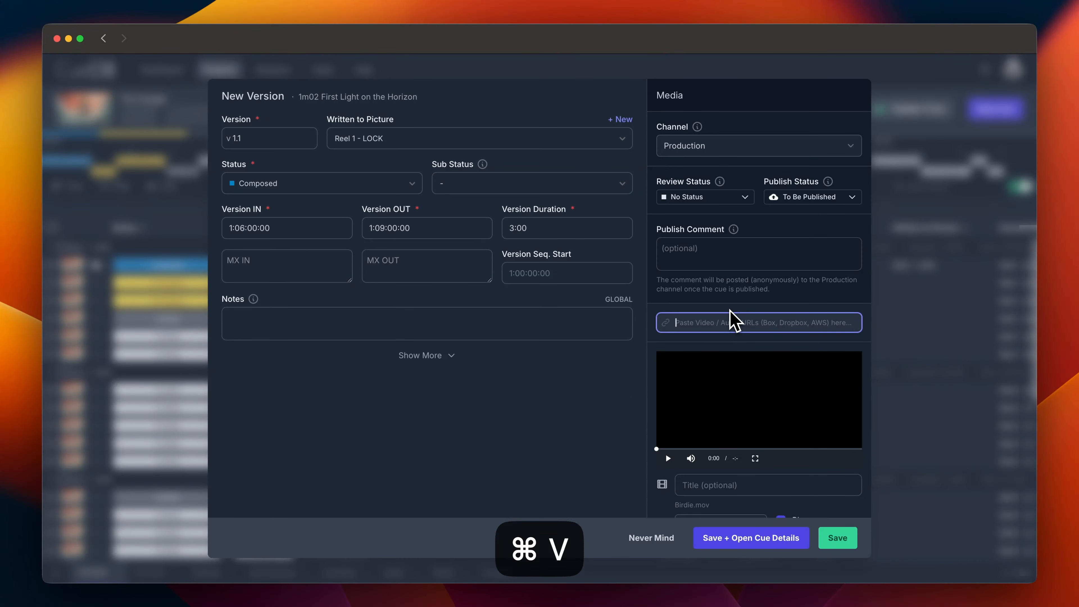
pyautogui.click(847, 544)
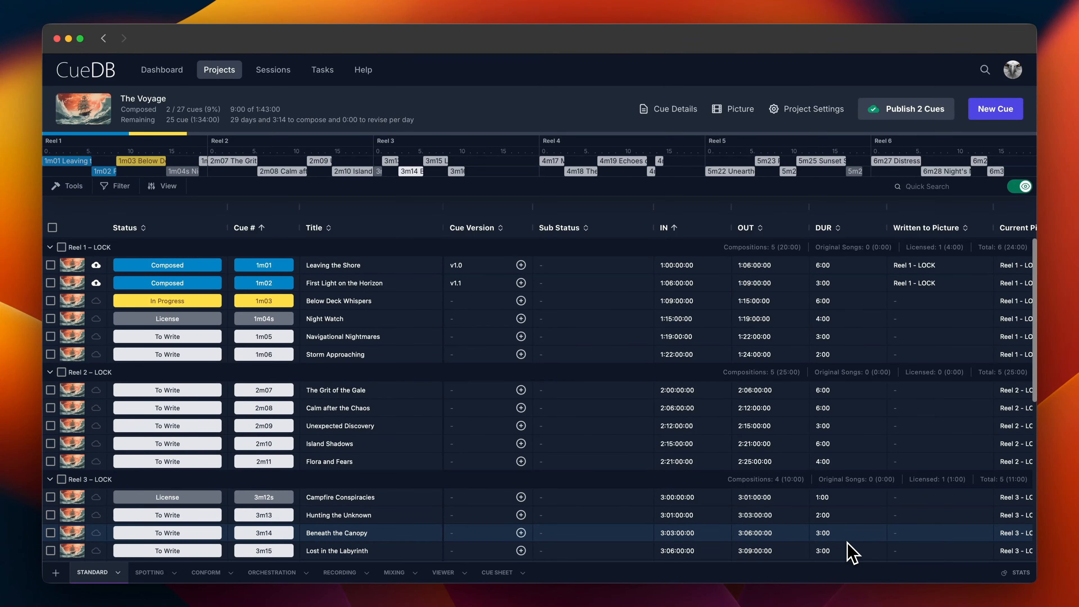
# - From the cue details of 1m03 Below Deck Whispers, add version 1.4 with the copied Birdie.mov link as Production media
pyautogui.click(73, 300)
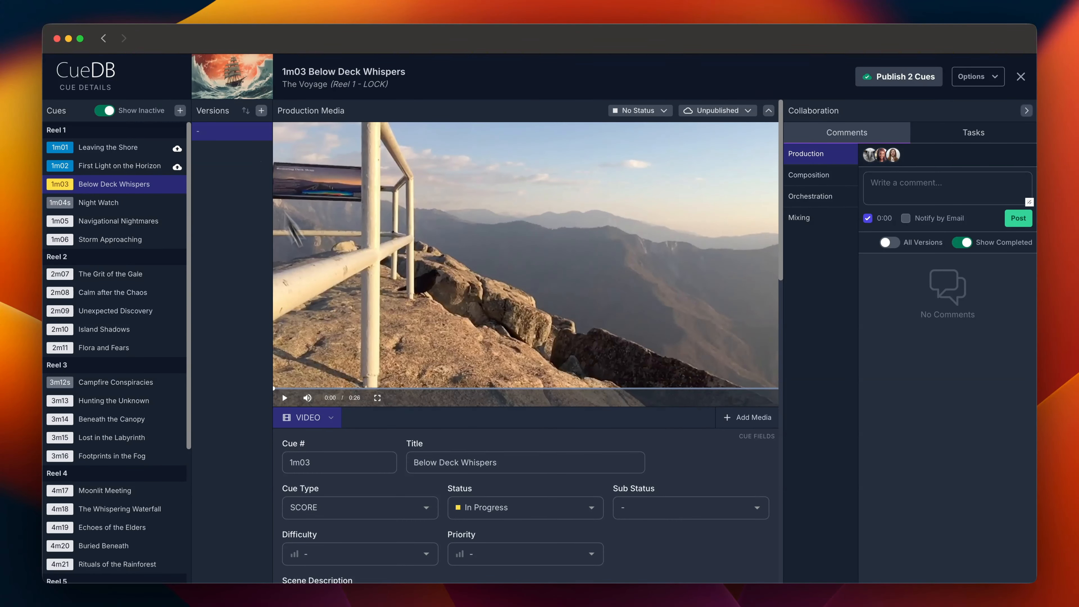
pyautogui.scroll(-10, 354, 340)
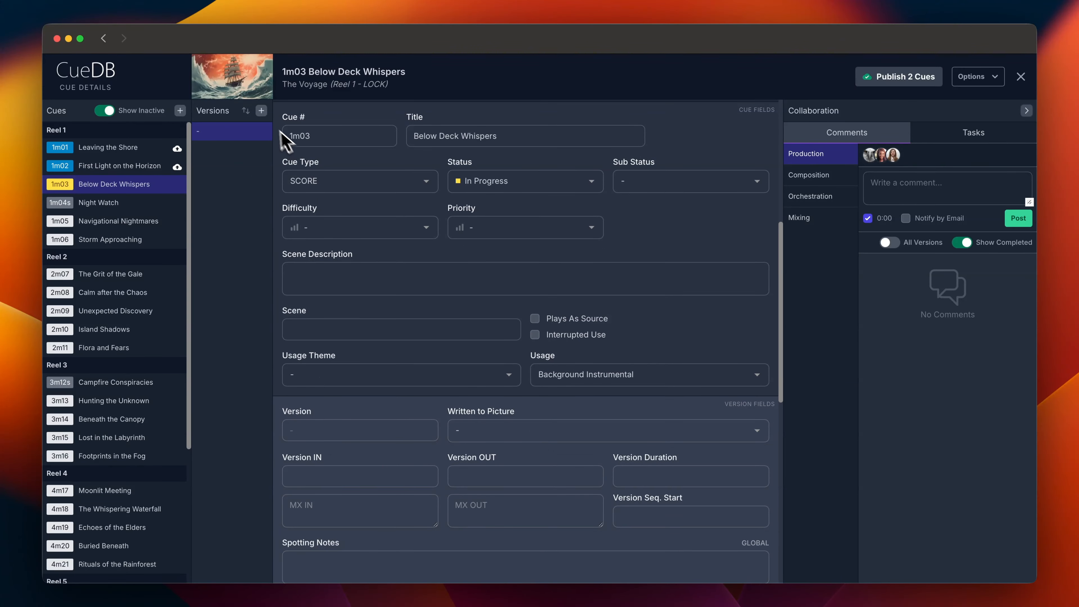
pyautogui.click(261, 112)
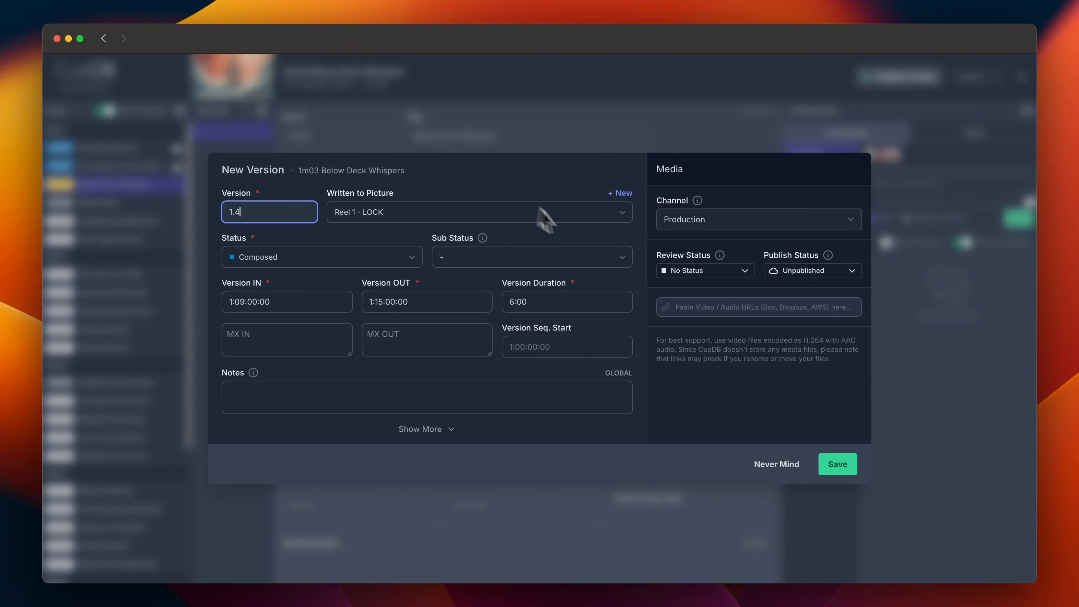
pyautogui.click(585, 237)
pyautogui.click(748, 310)
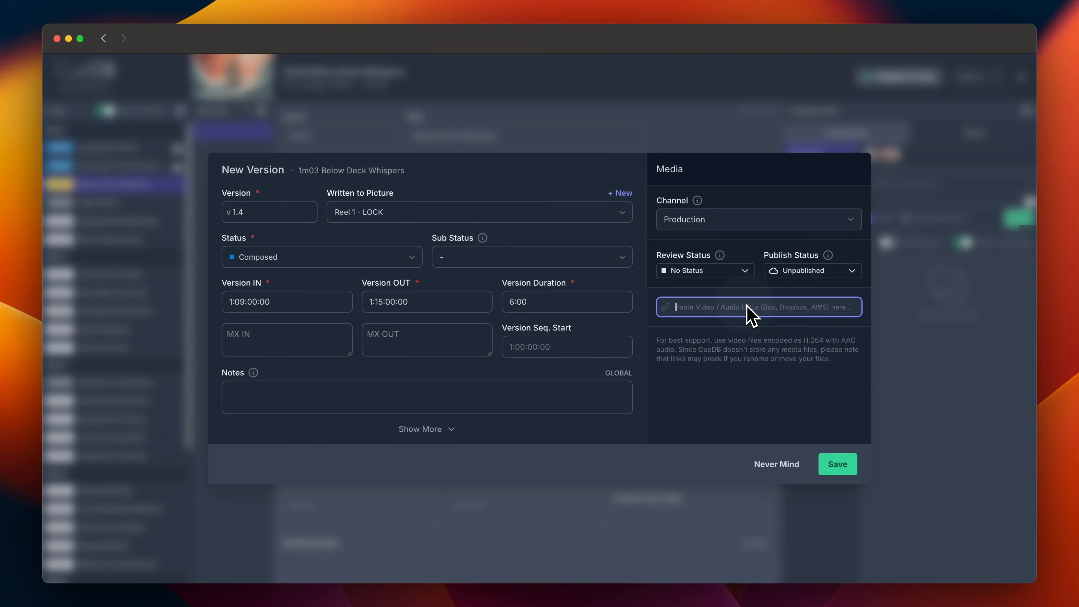
pyautogui.press('super+v')
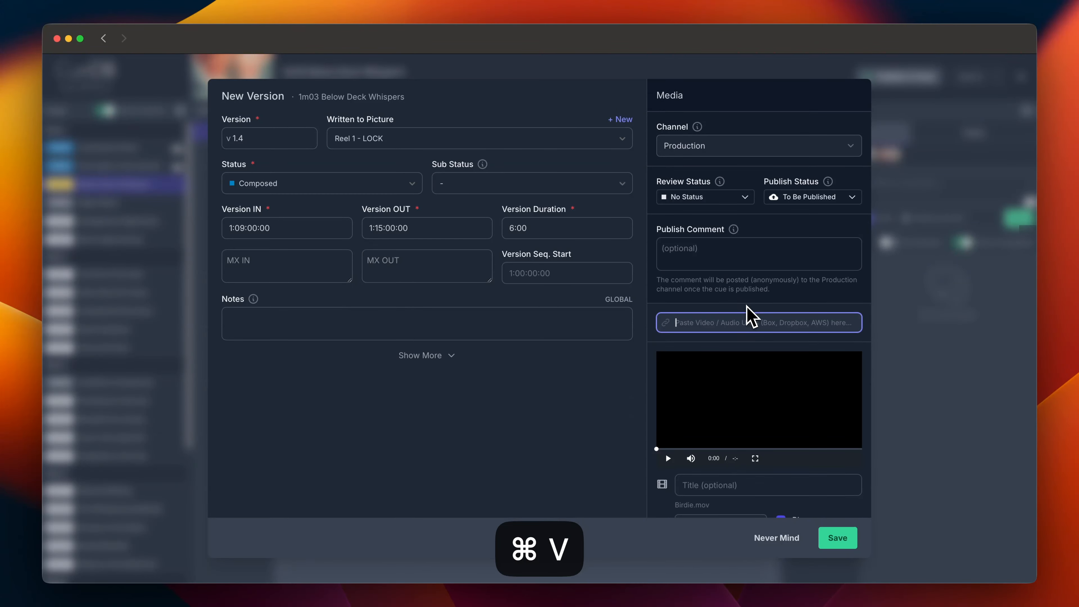
pyautogui.click(840, 540)
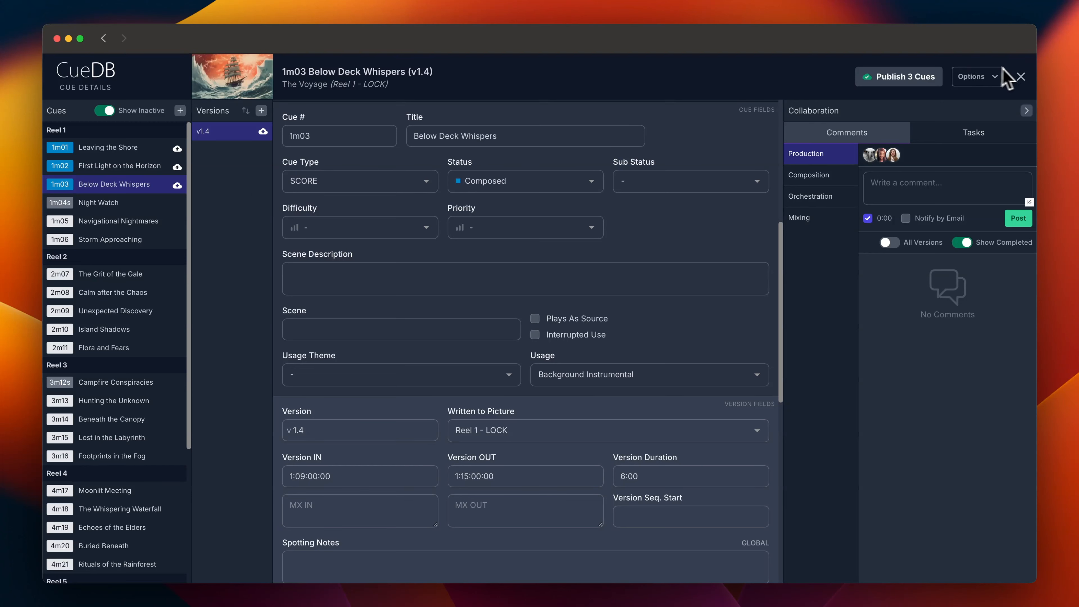
pyautogui.click(1022, 76)
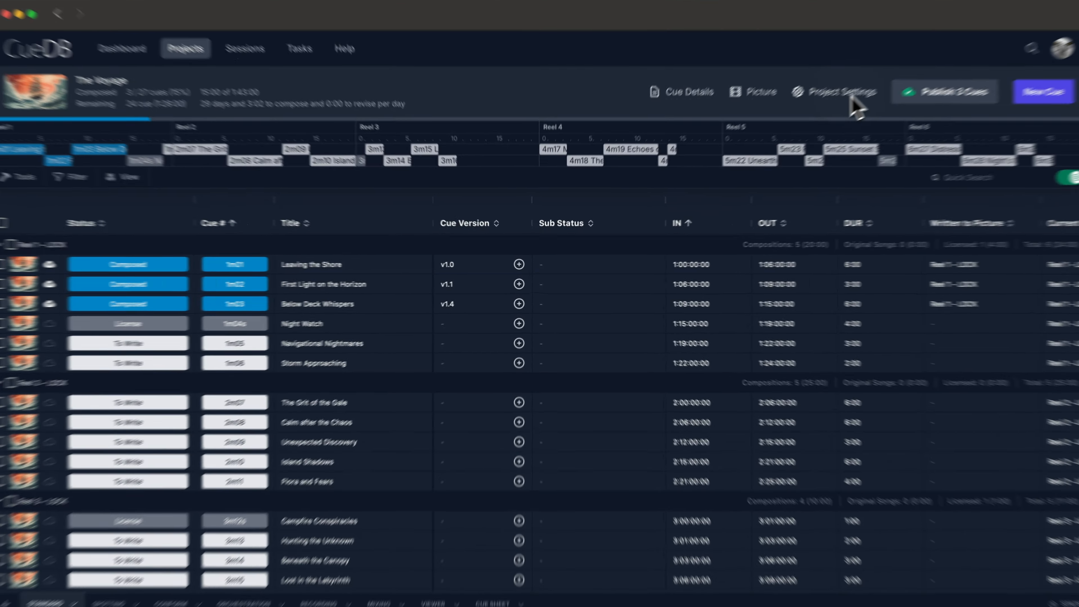
# - In the project's member settings, invite an existing contact with Viewer privilege and the Approver role, including an email invite
pyautogui.click(814, 110)
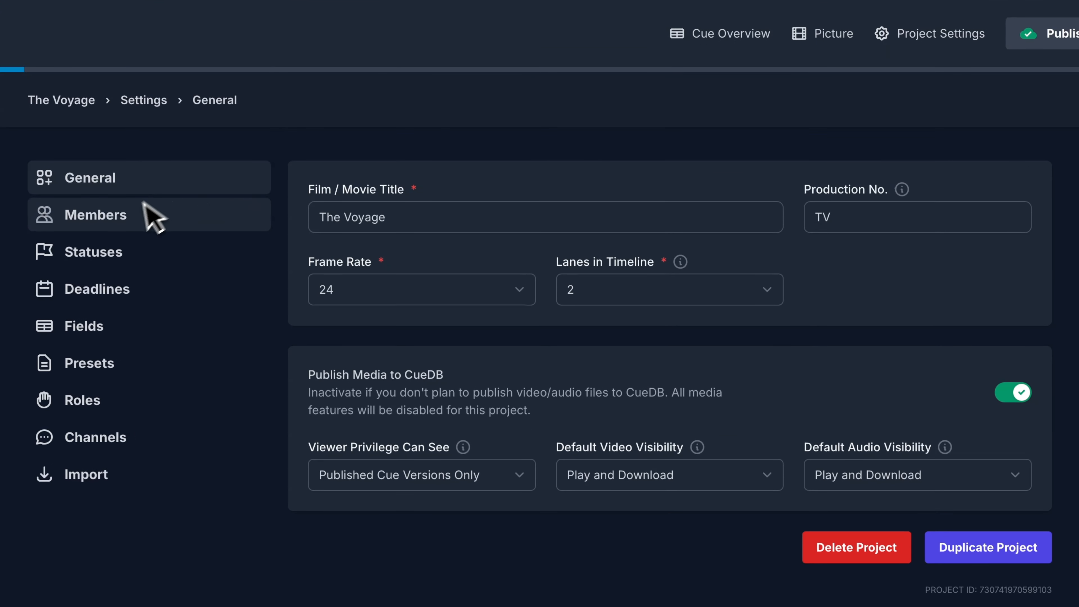
pyautogui.click(128, 215)
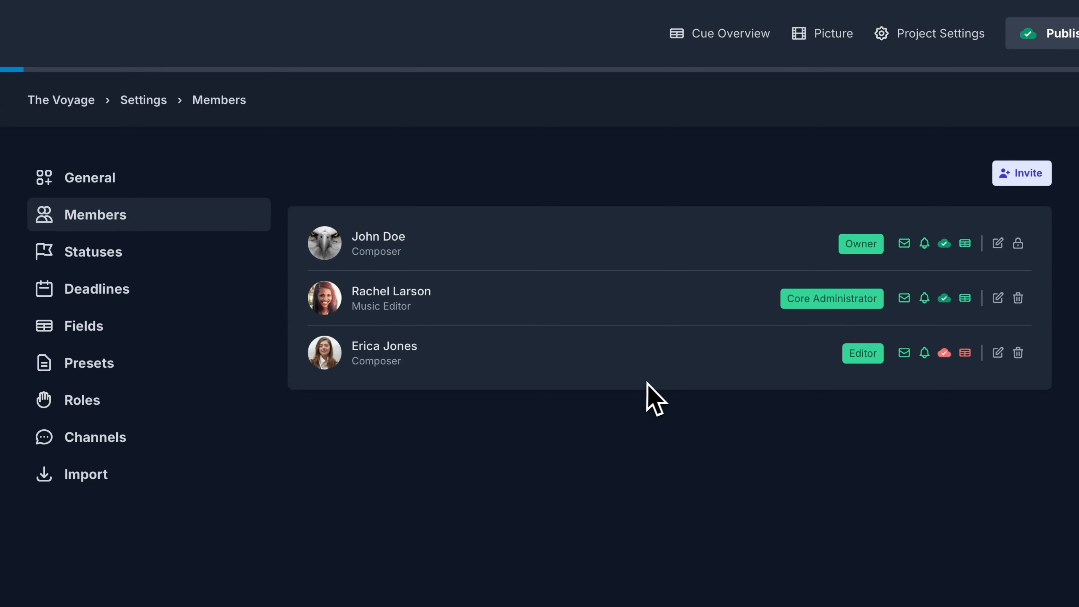
pyautogui.click(1034, 183)
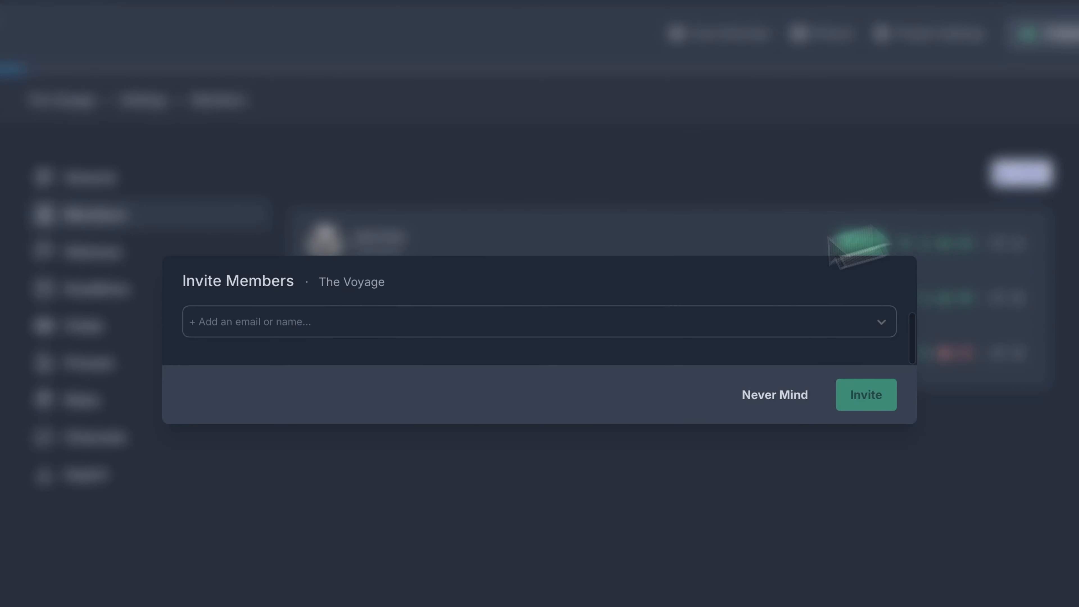
pyautogui.click(316, 329)
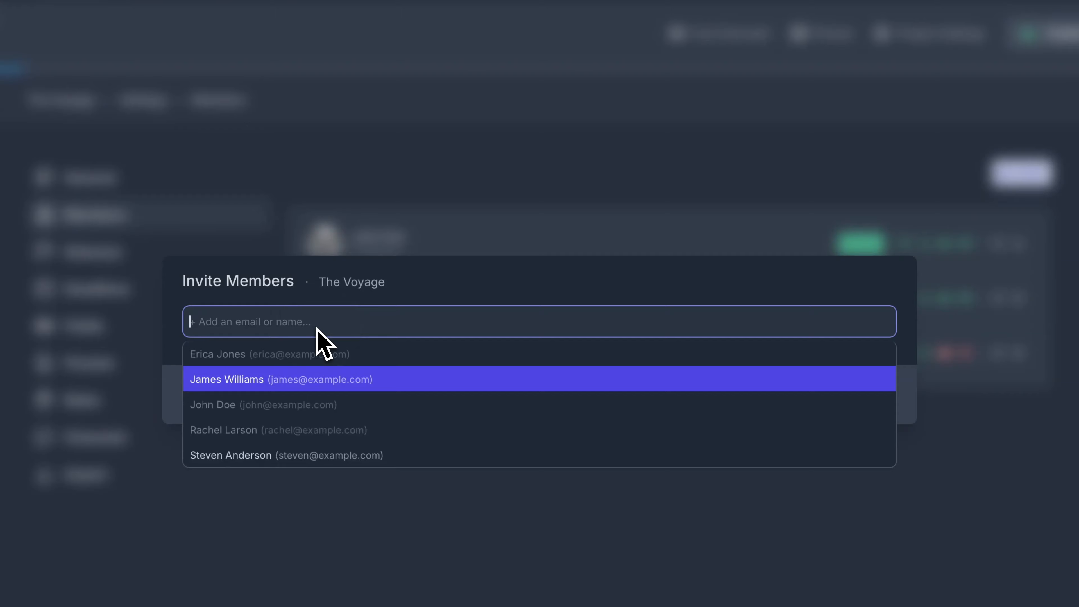
pyautogui.click(291, 455)
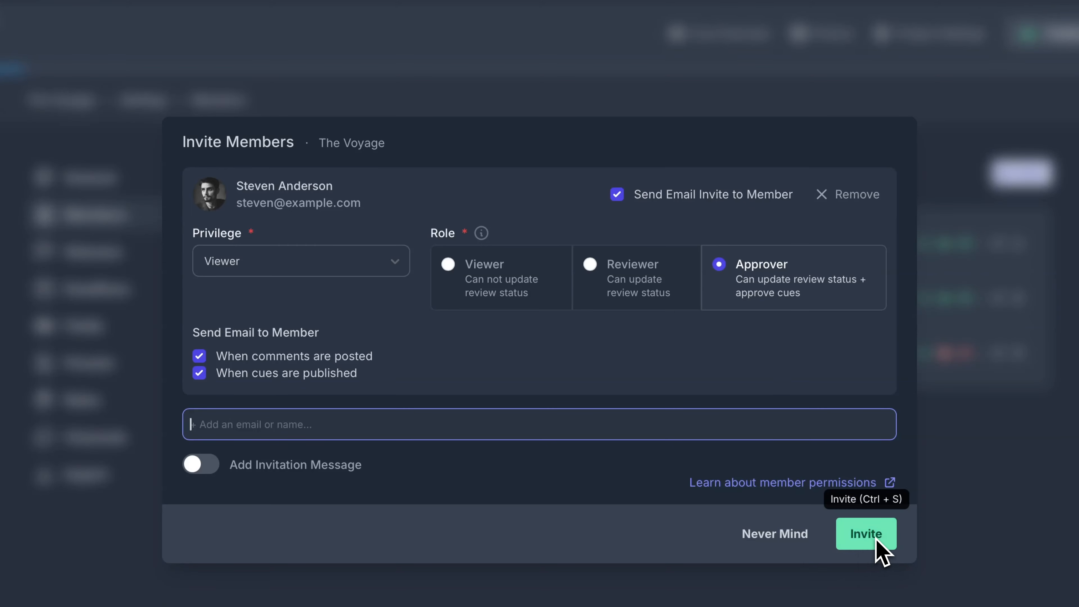
pyautogui.click(867, 534)
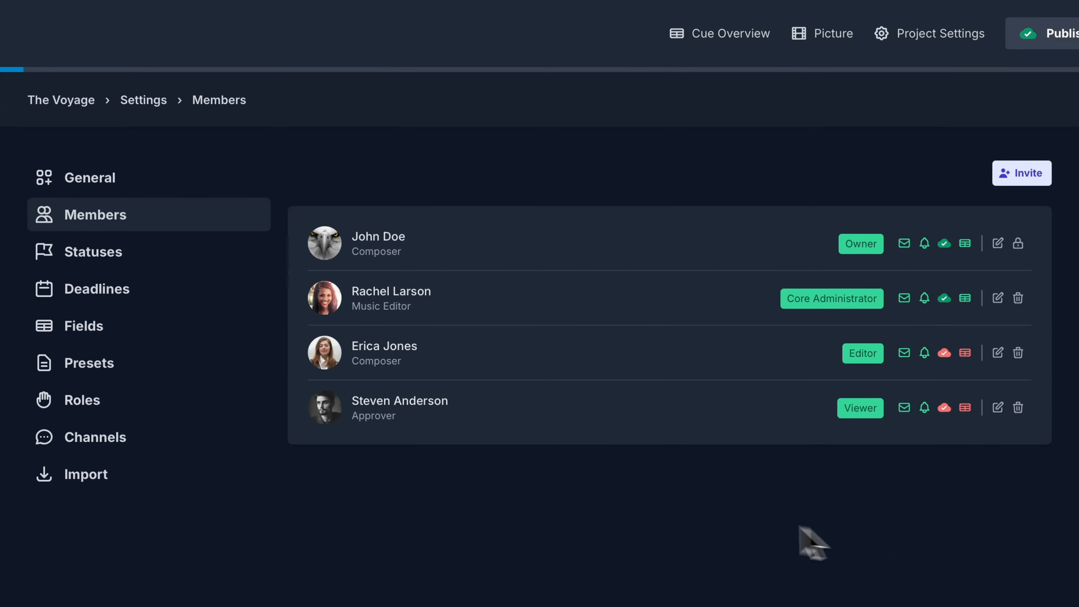
# - Return to The Voyage's cue overview and publish cues 1m01, 1m02 and 1m03 with Needs Review status and email notification
pyautogui.moveTo(396, 405)
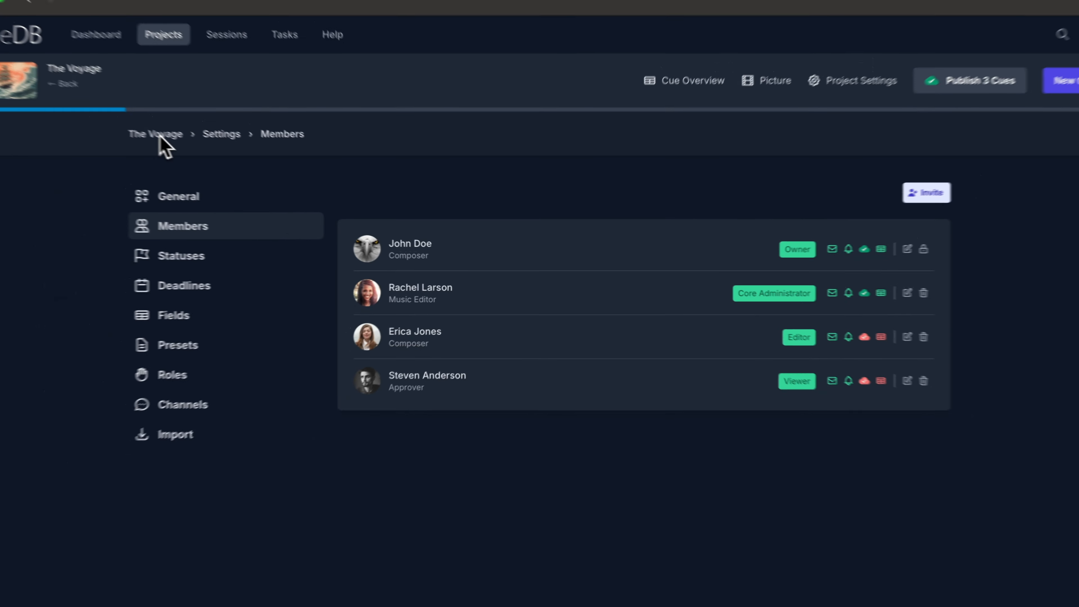
pyautogui.click(61, 100)
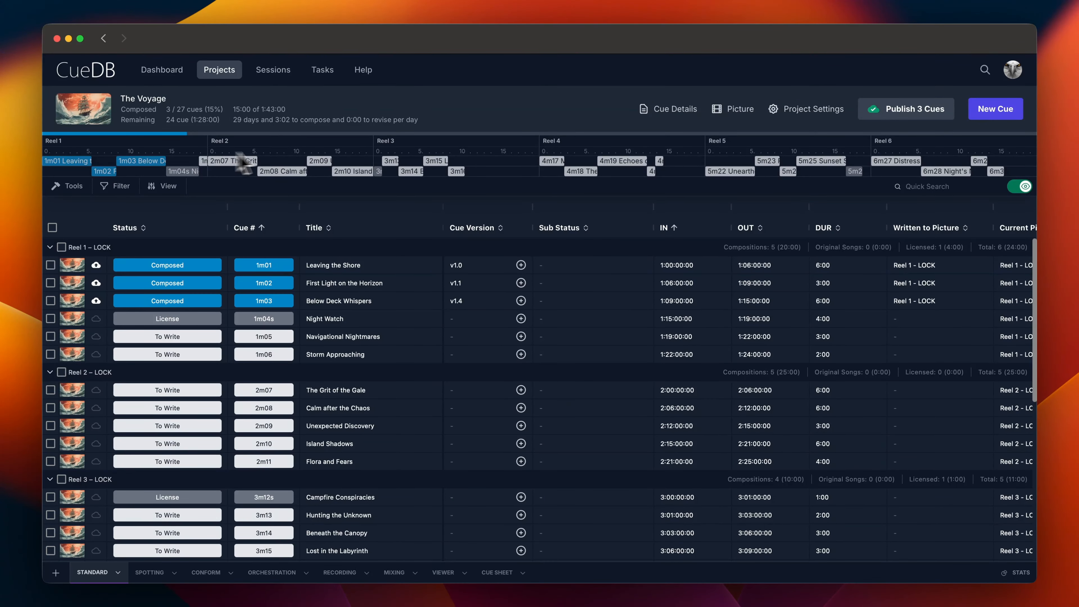
pyautogui.click(905, 115)
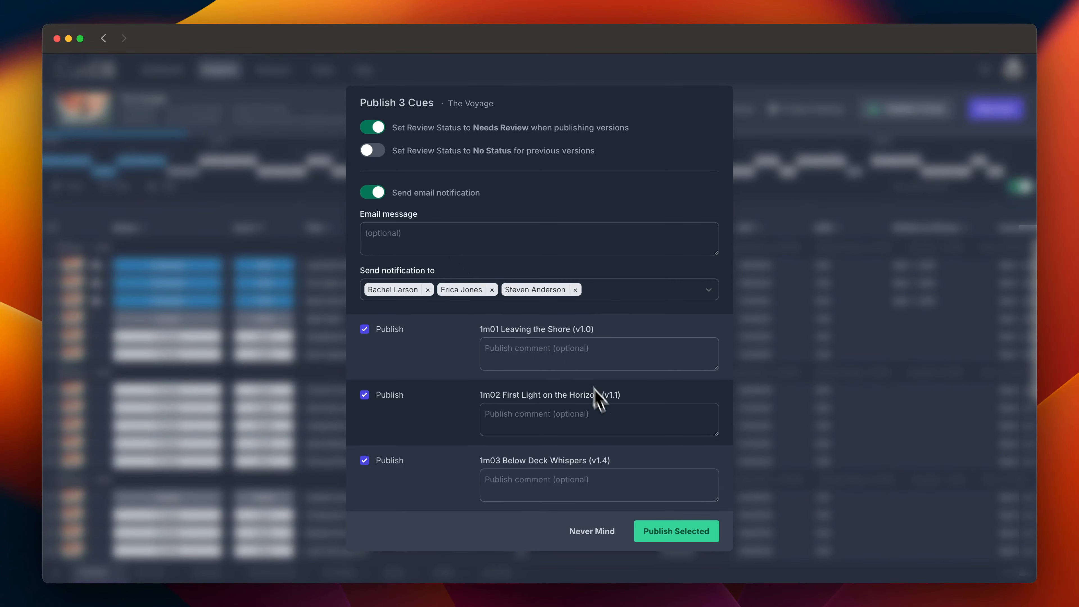
pyautogui.click(696, 537)
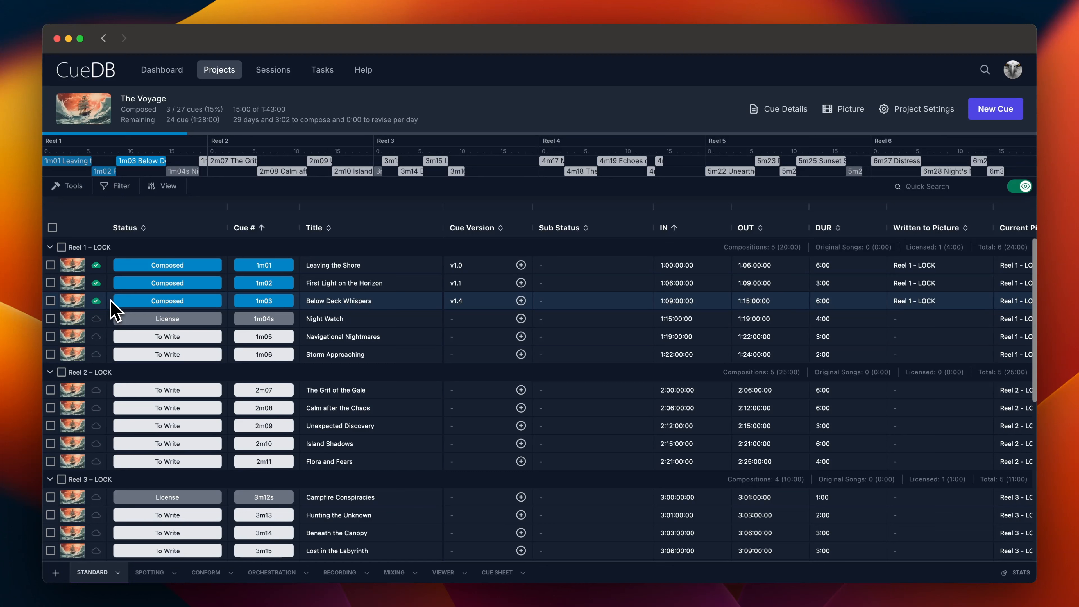
# - Examine the cue overview in the simulated Viewer layout, including its review status and version columns, and end the simulation
pyautogui.click(443, 574)
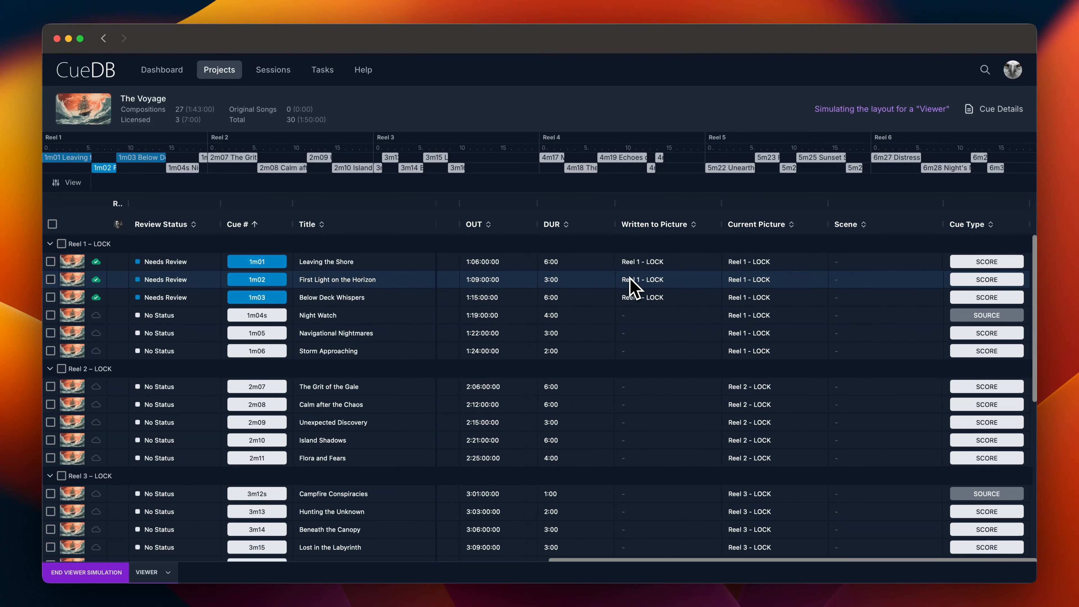
pyautogui.moveTo(855, 229); pyautogui.dragTo(859, 186)
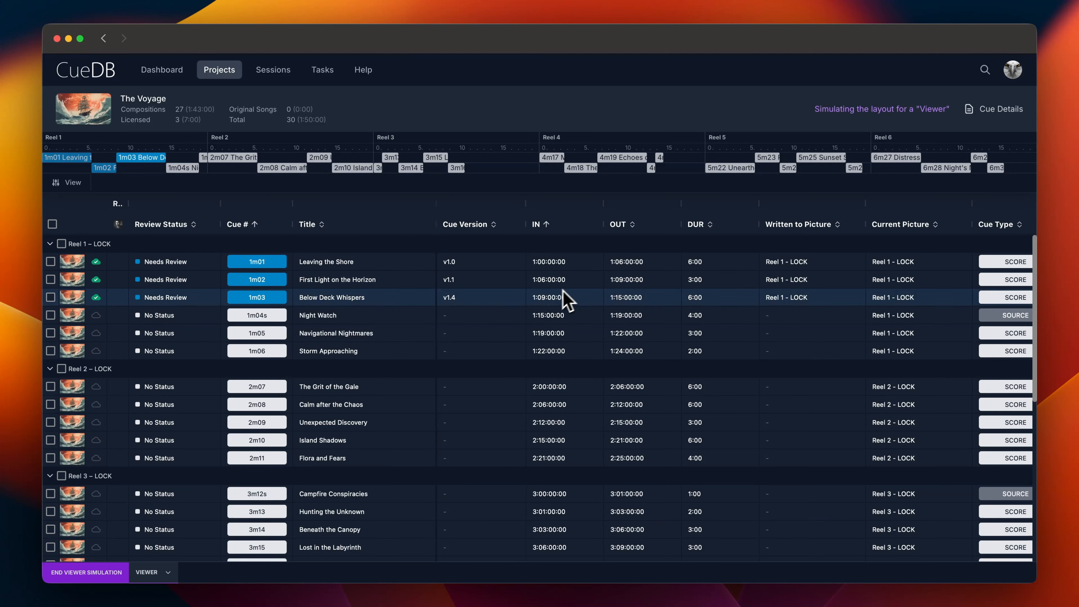
pyautogui.click(109, 573)
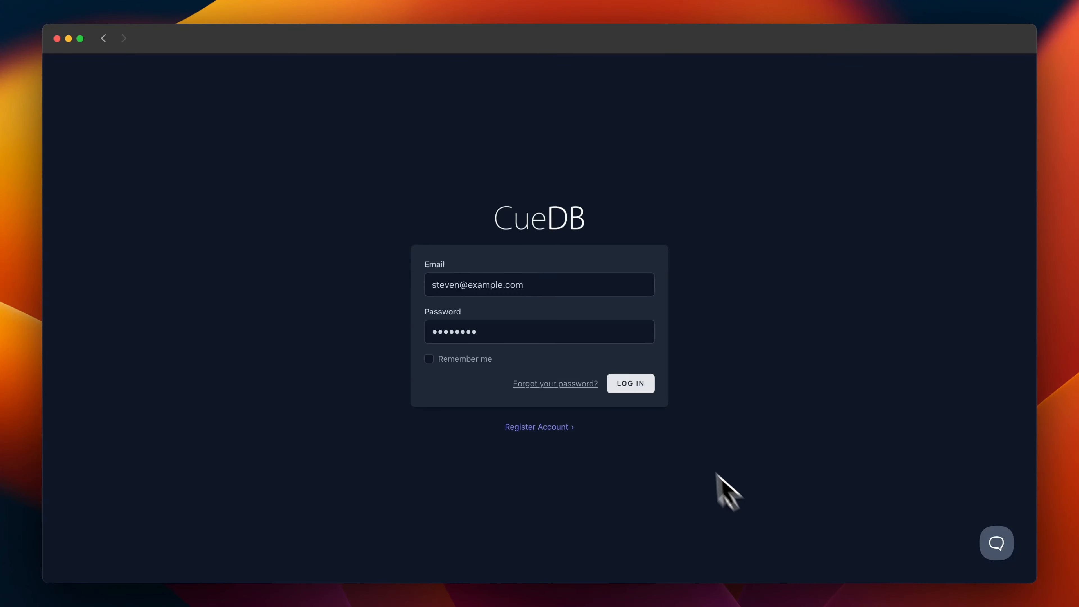
# - Log in with the approver's account, open The Voyage project and check the review status options for cue 1m01
pyautogui.click(630, 384)
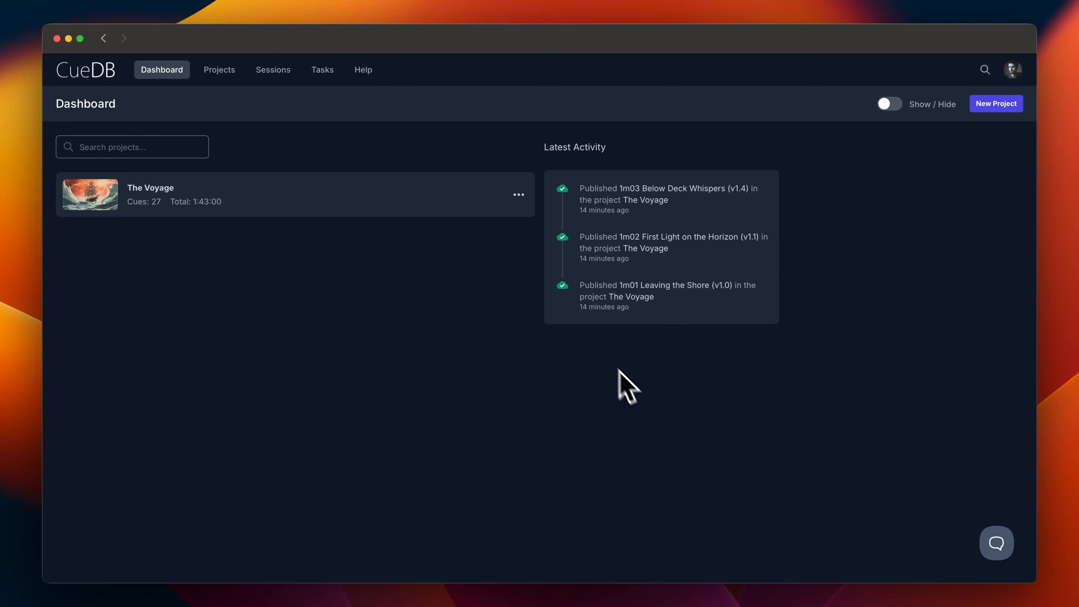
pyautogui.click(306, 194)
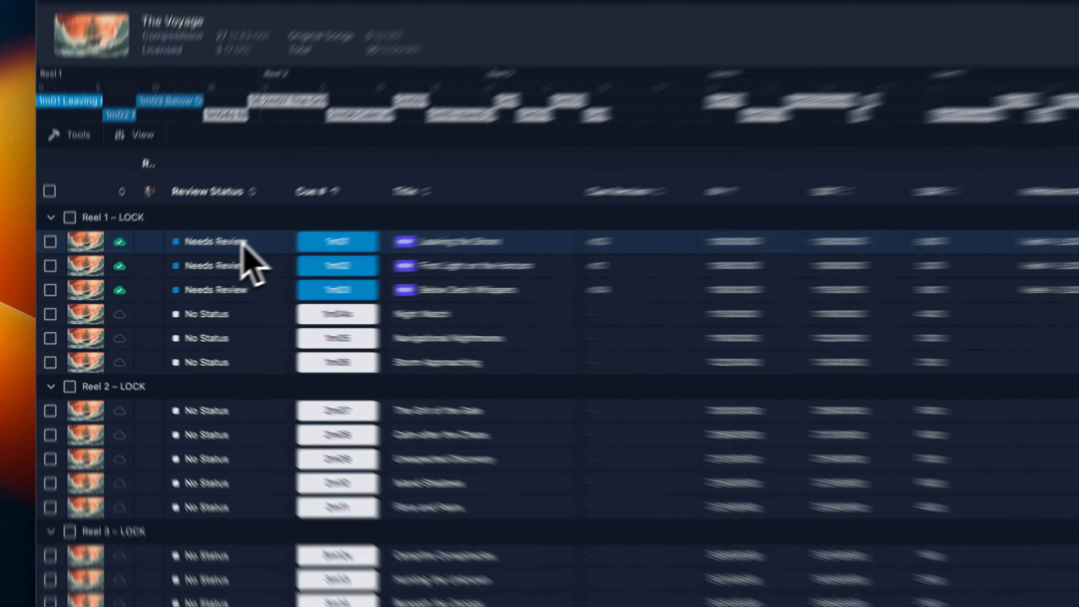
pyautogui.click(194, 261)
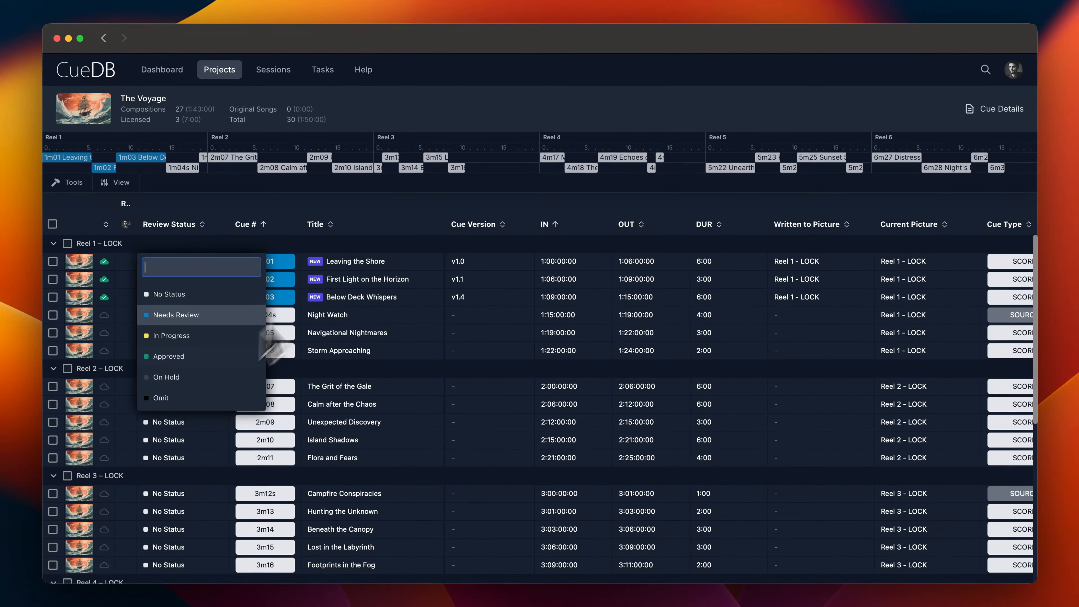
pyautogui.press('Return')
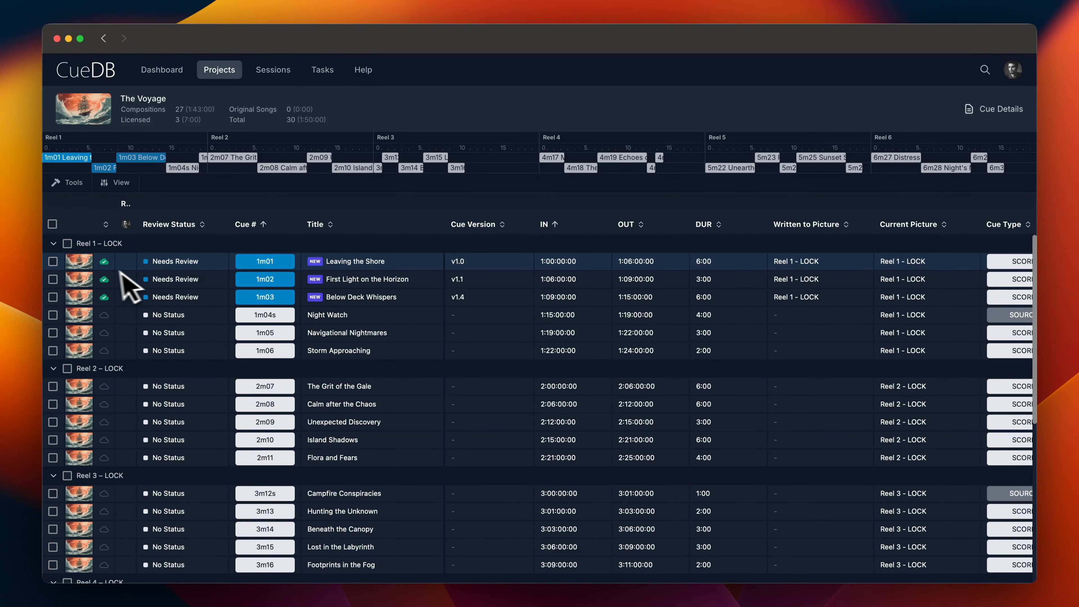
# - Open the cue details of 1m01 Leaving the Shore and post the timestamped comment "Great!" during playback
pyautogui.click(81, 263)
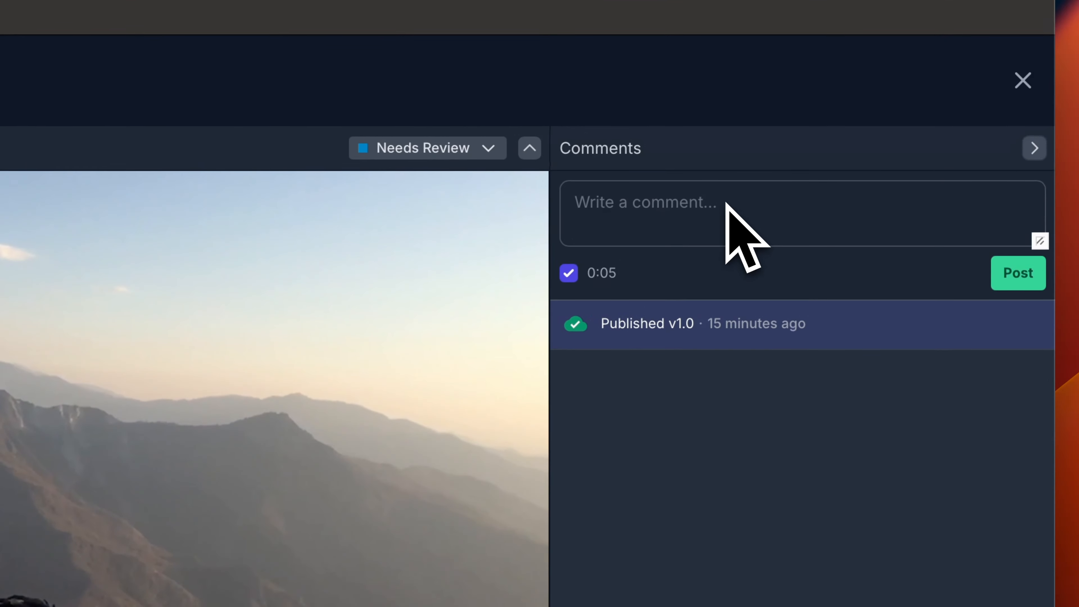
pyautogui.click(726, 203)
pyautogui.write('Great')
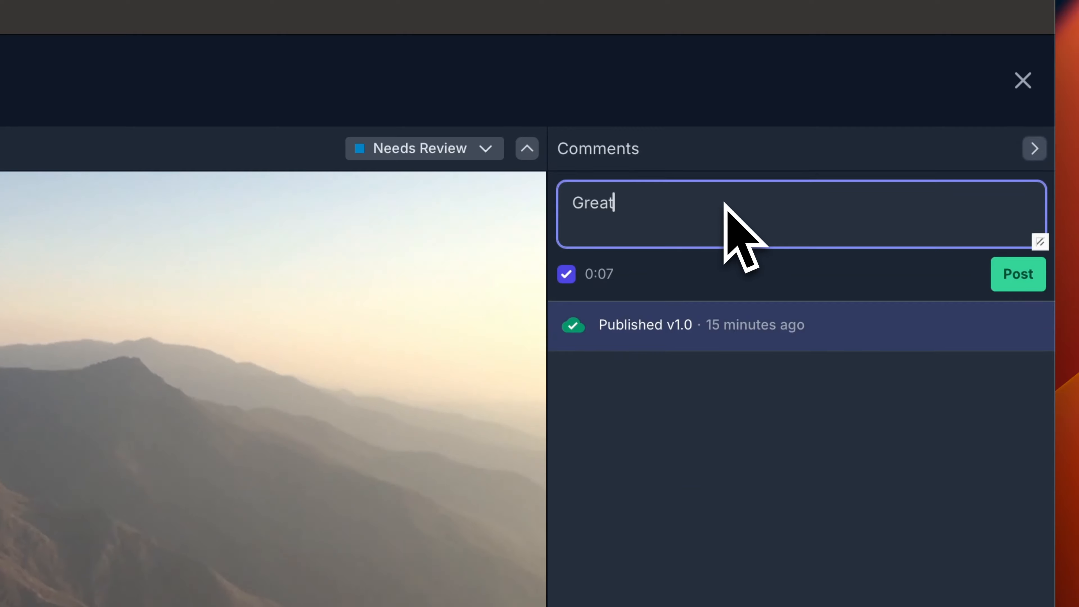
pyautogui.write('!')
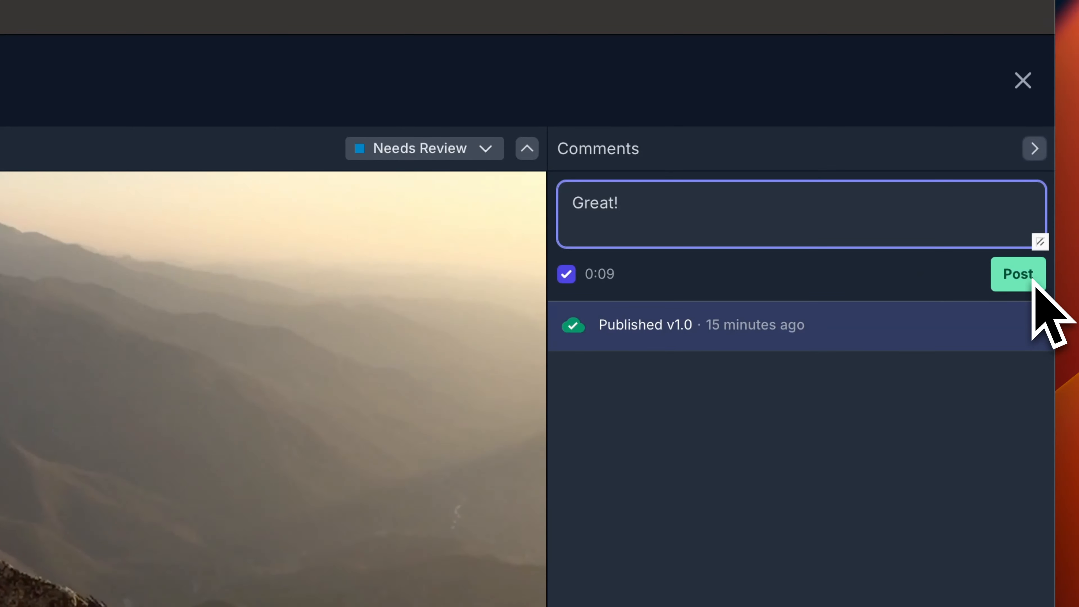
pyautogui.click(1030, 281)
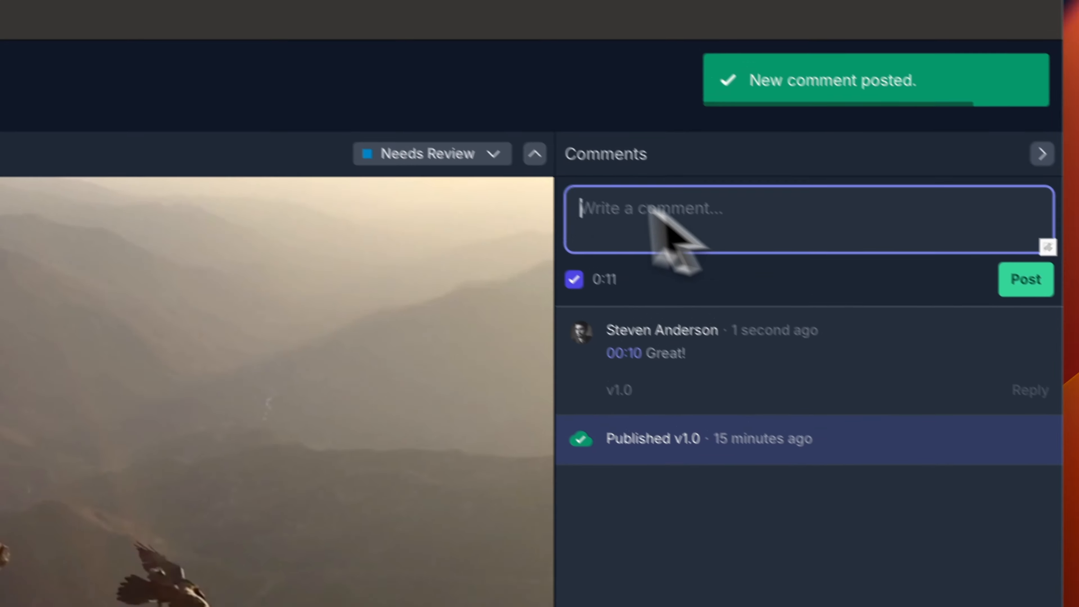
# - Set the review status of 1m01 Leaving the Shore to Approved and view its comment marker on the video timeline
pyautogui.click(475, 153)
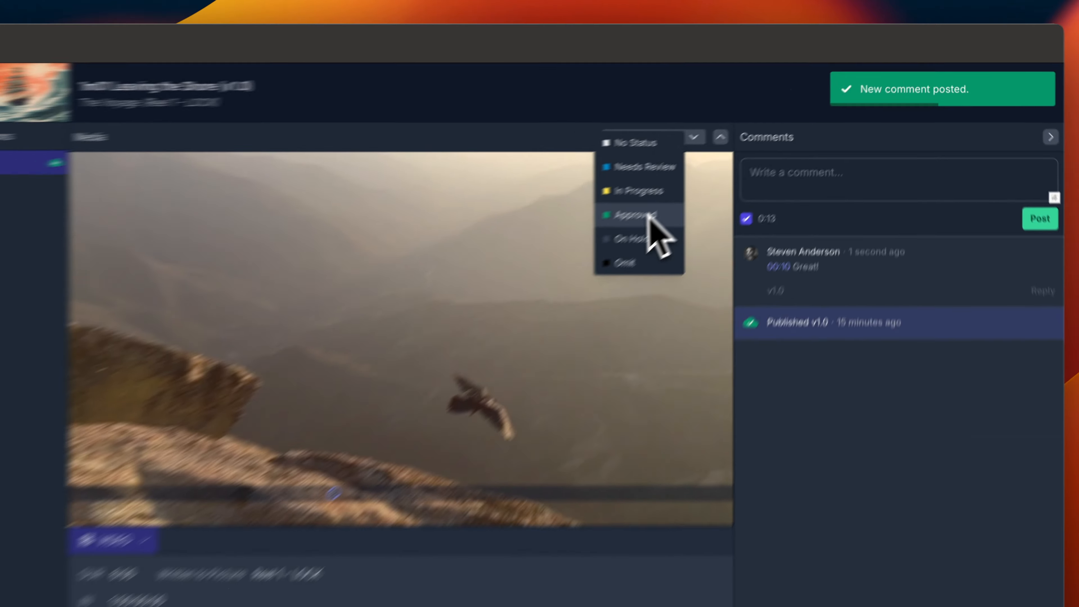
pyautogui.click(402, 276)
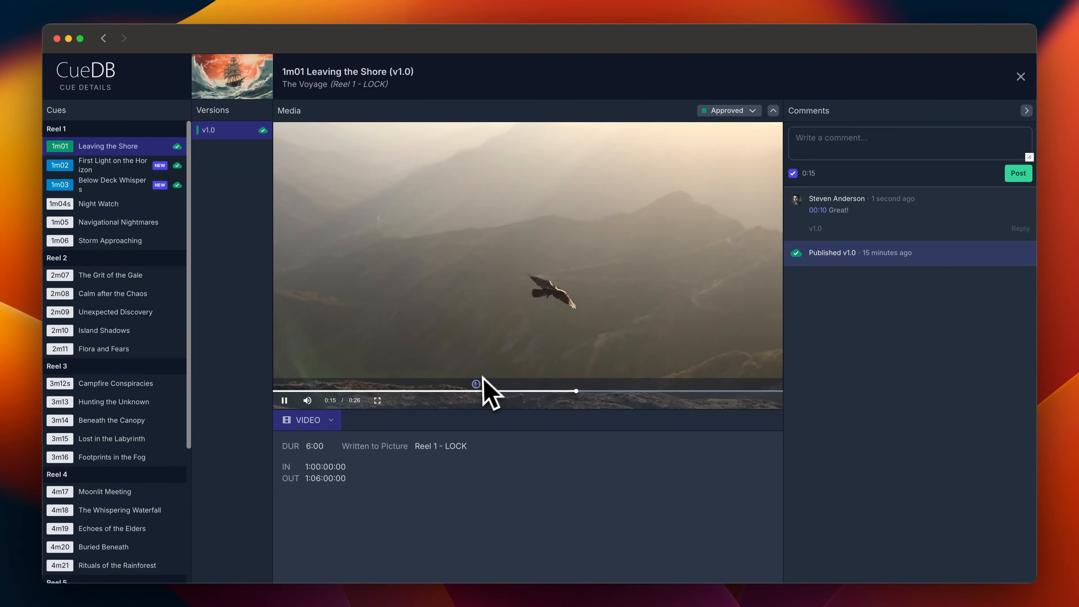
pyautogui.moveTo(477, 384)
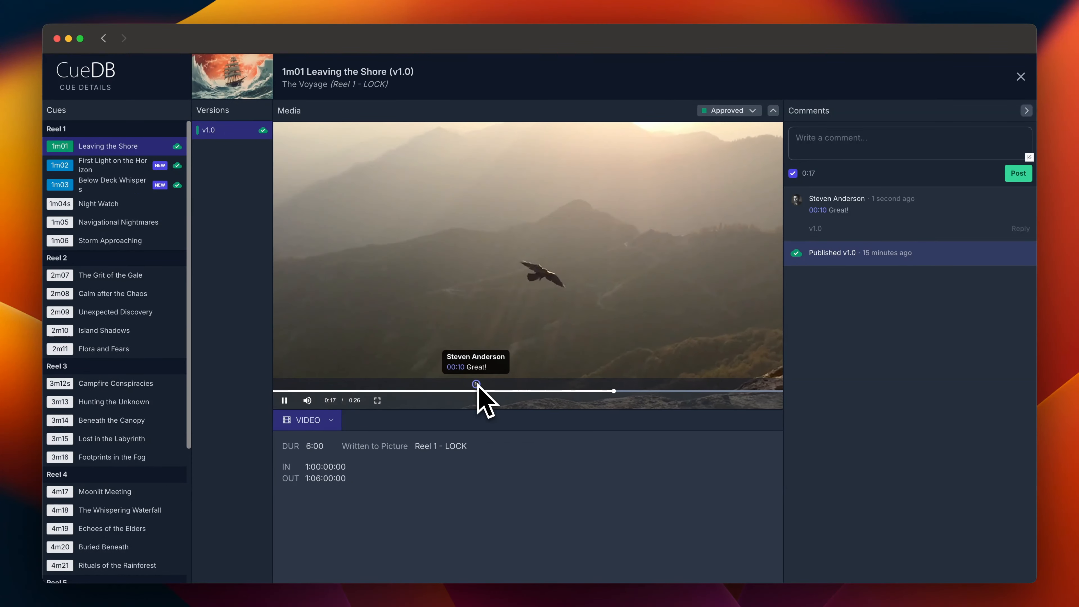
# - Go to 1m02 First Light on the Horizon and post the comment "We need more cowbell!"
pyautogui.click(139, 162)
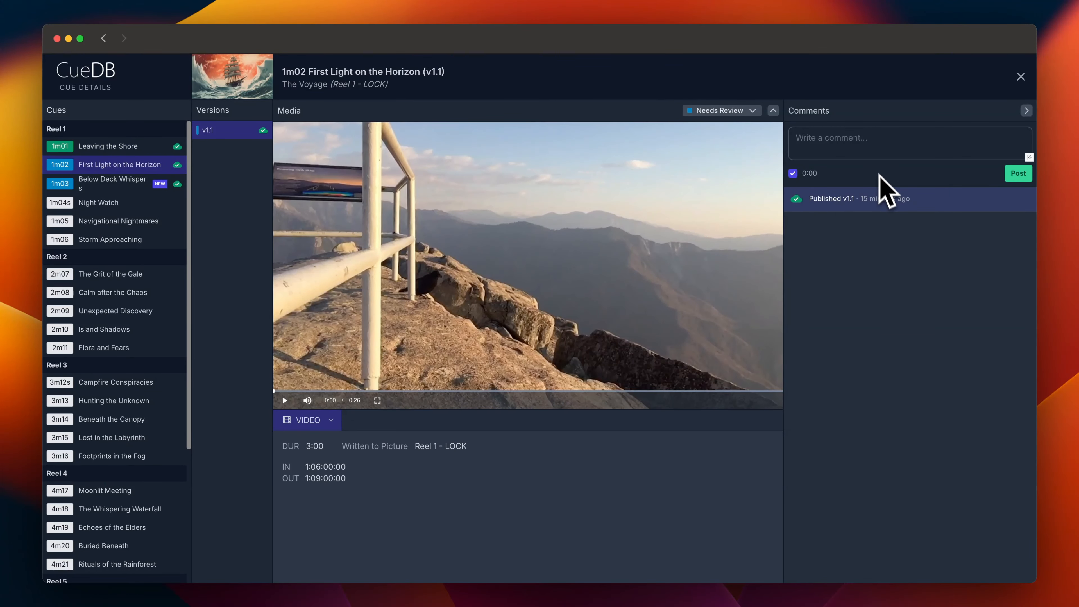
pyautogui.click(877, 145)
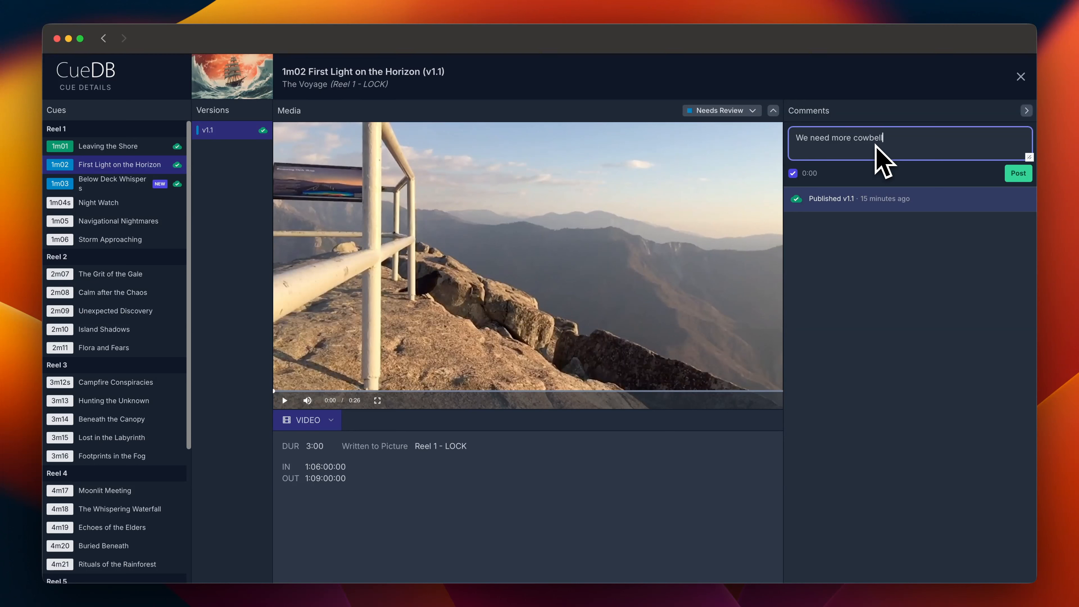
pyautogui.click(904, 273)
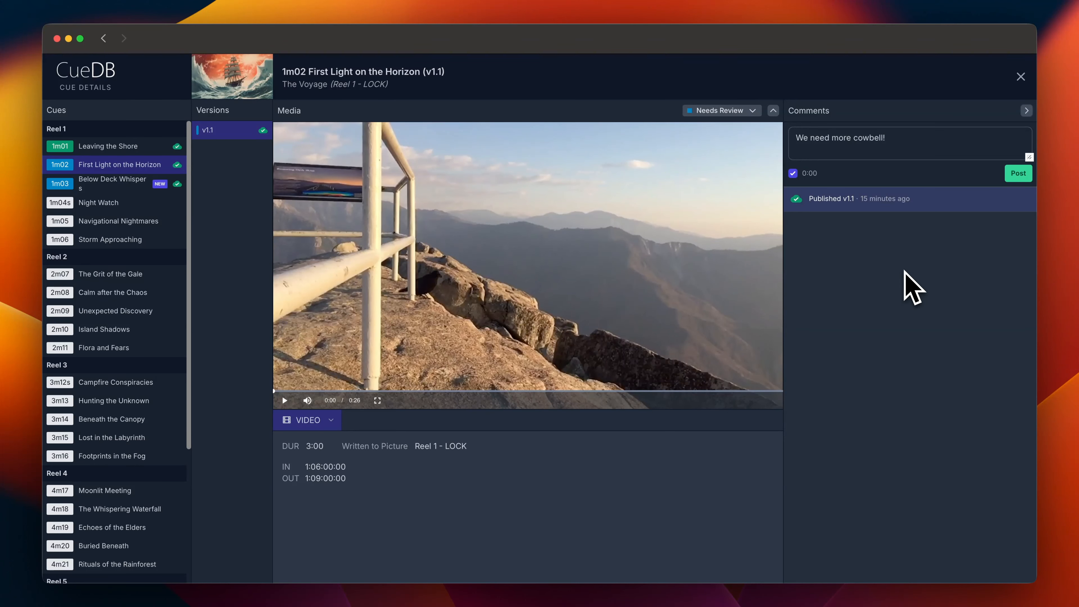
pyautogui.click(1019, 174)
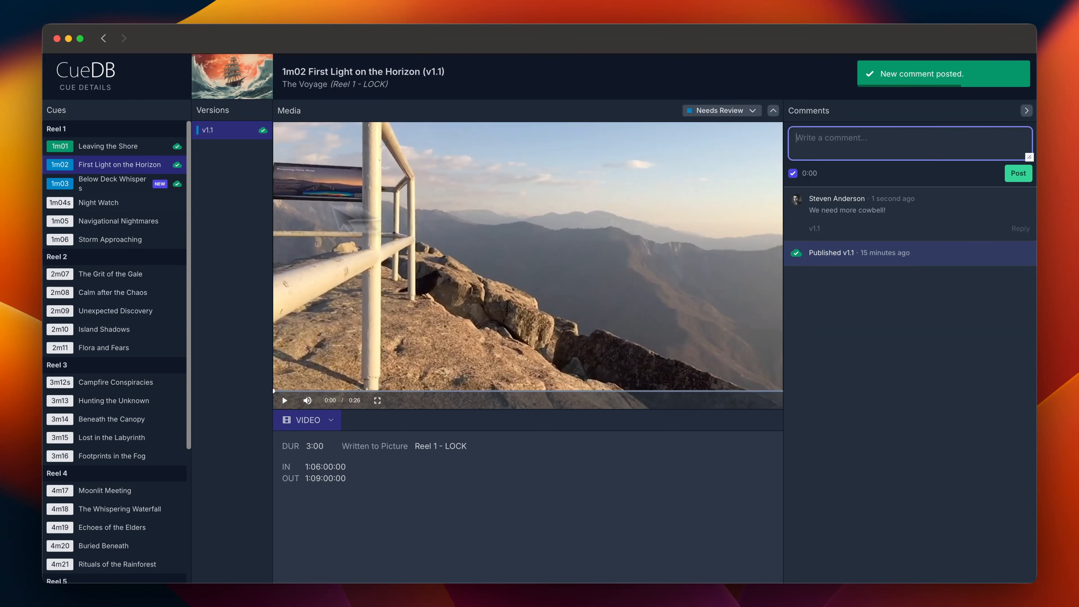
# - View 1m03 Below Deck Whispers, close the cue details and inspect the reviewer indicators in the cue overview
pyautogui.click(118, 186)
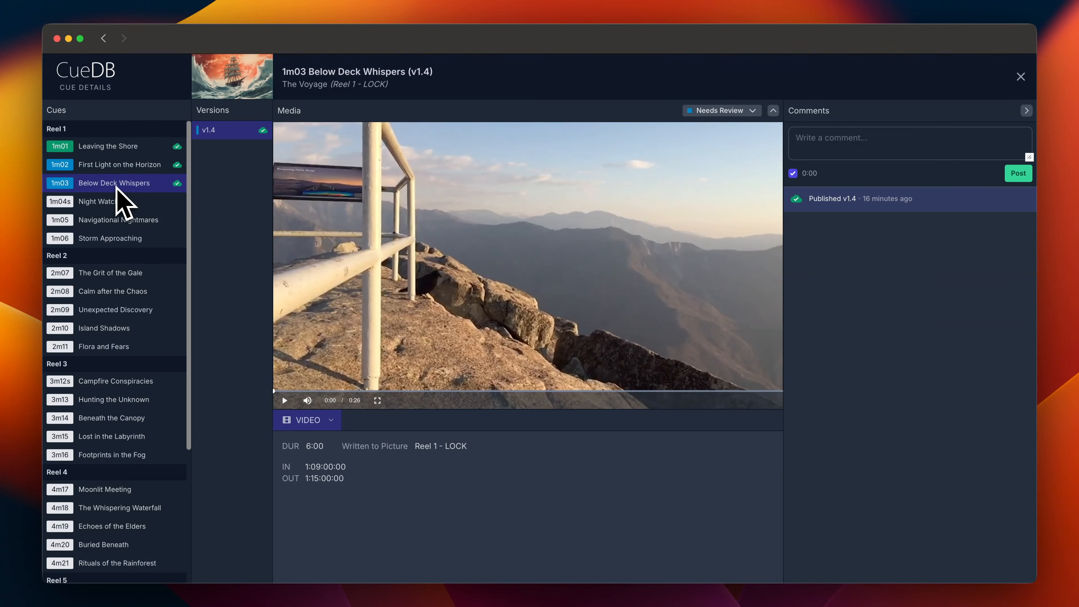
pyautogui.click(1021, 76)
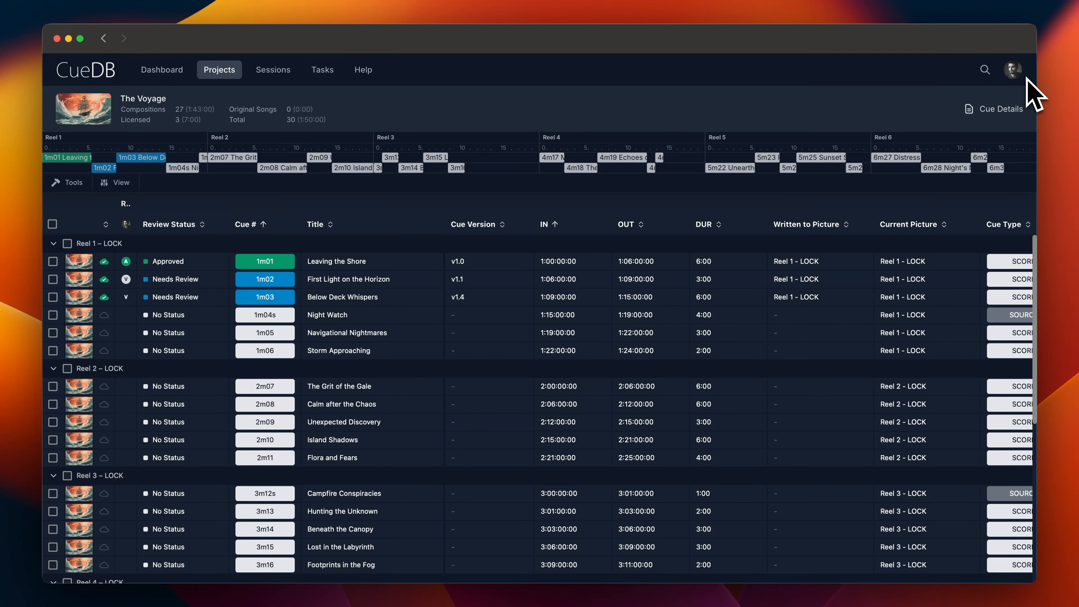
pyautogui.moveTo(124, 263)
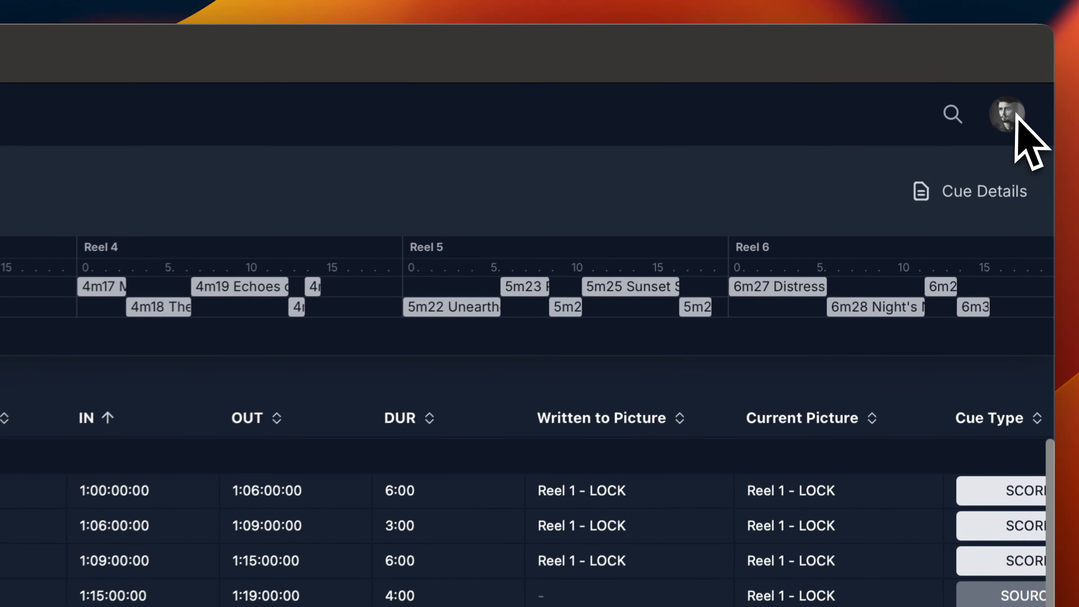
# - Leave the approver's account and inspect the reviewer indicator of 1m01 in the project owner's cue overview
pyautogui.click(1013, 70)
pyautogui.click(925, 412)
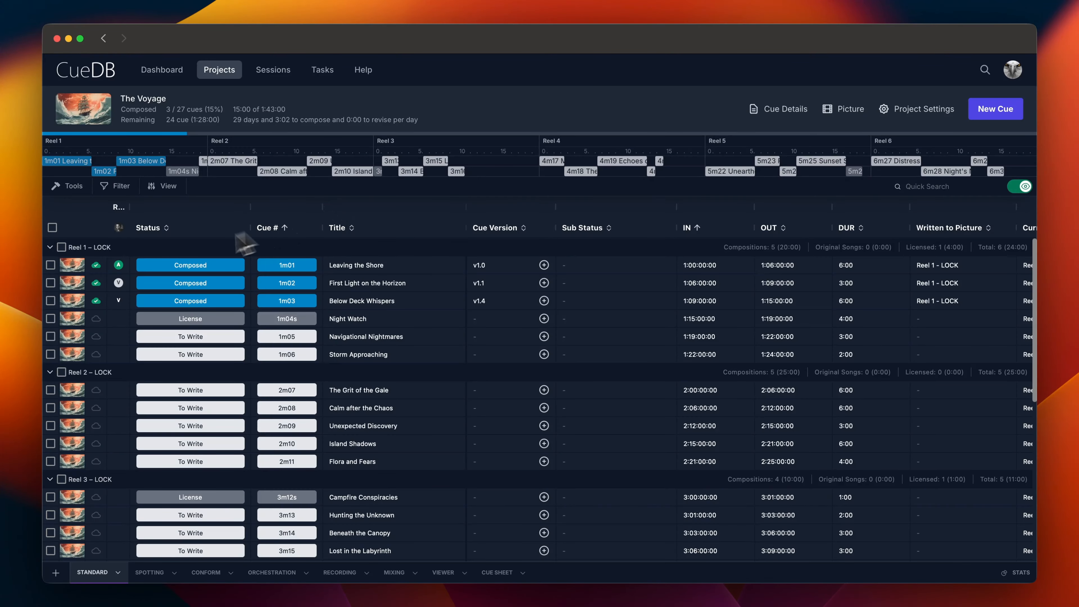
pyautogui.moveTo(119, 266)
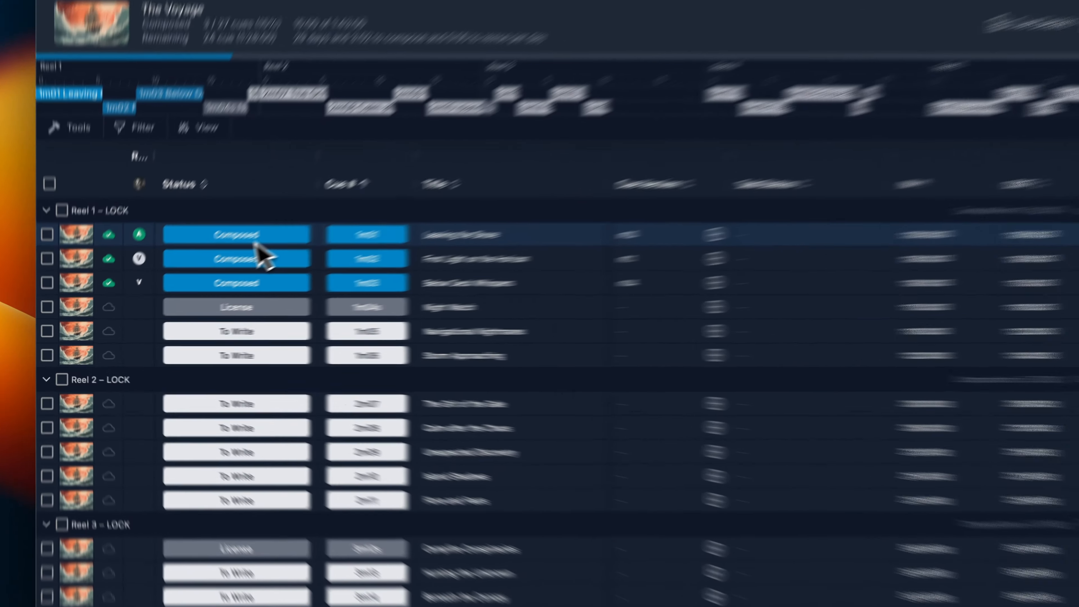
# - Set the status of cue 1m01 to Orchestrate and of cue 1m02 to Small Revisions
pyautogui.click(190, 264)
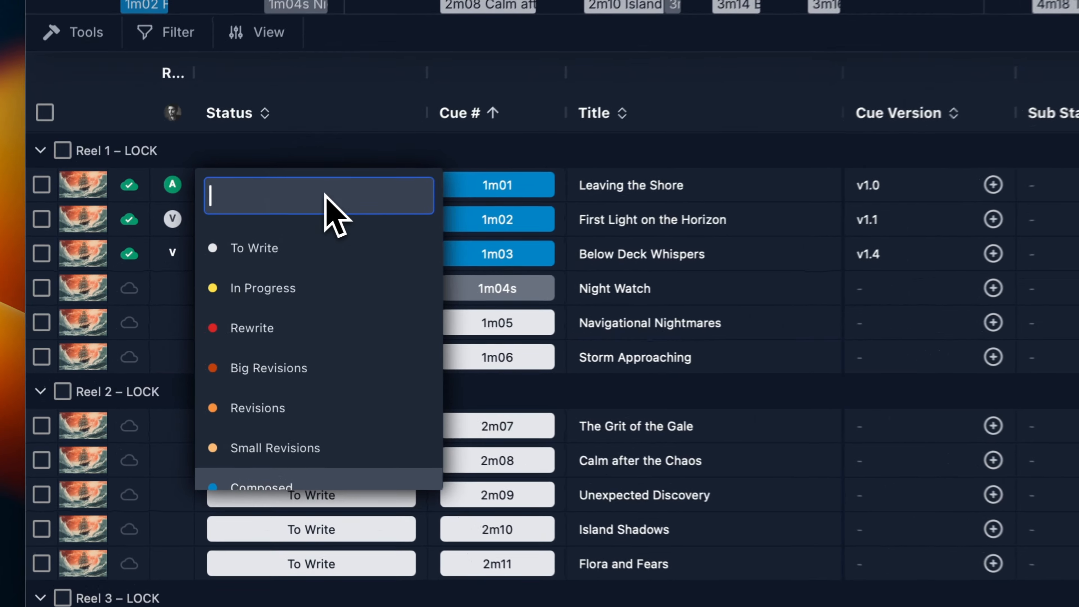
pyautogui.scroll(-3, 345, 366)
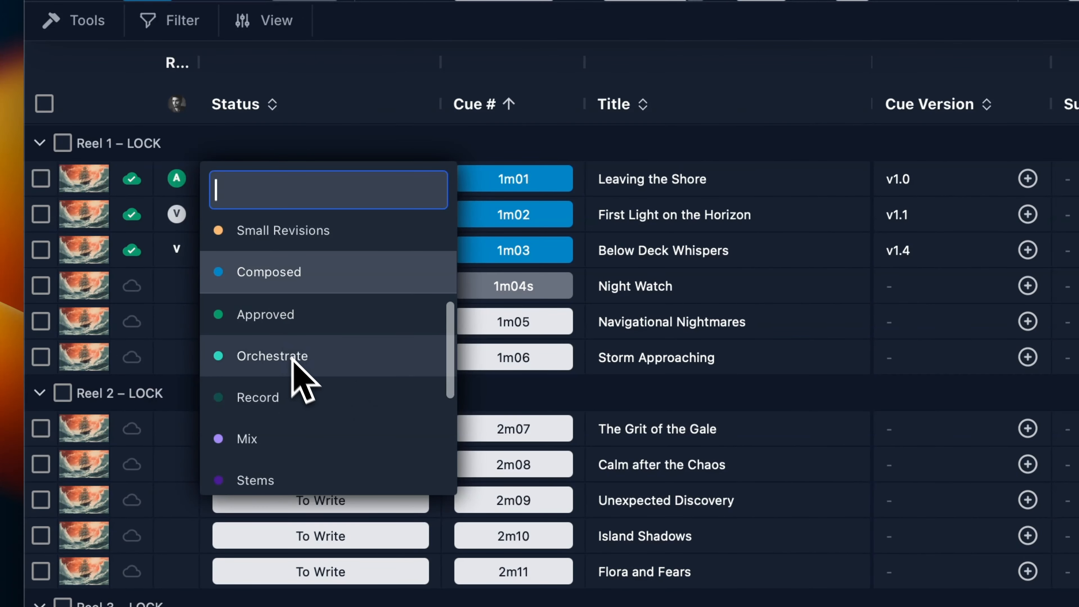
pyautogui.click(304, 362)
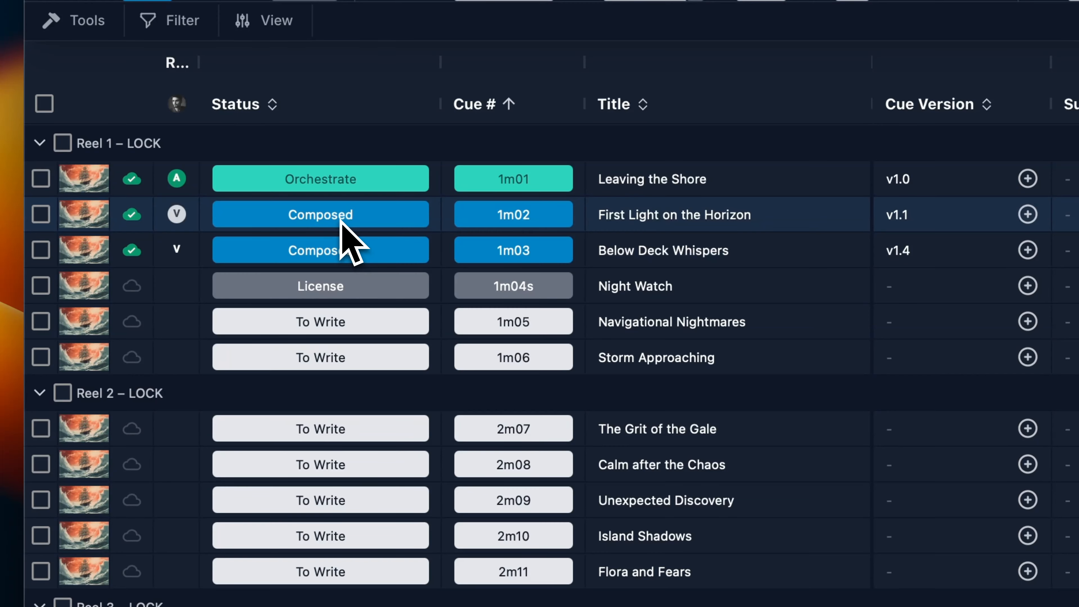
pyautogui.click(346, 229)
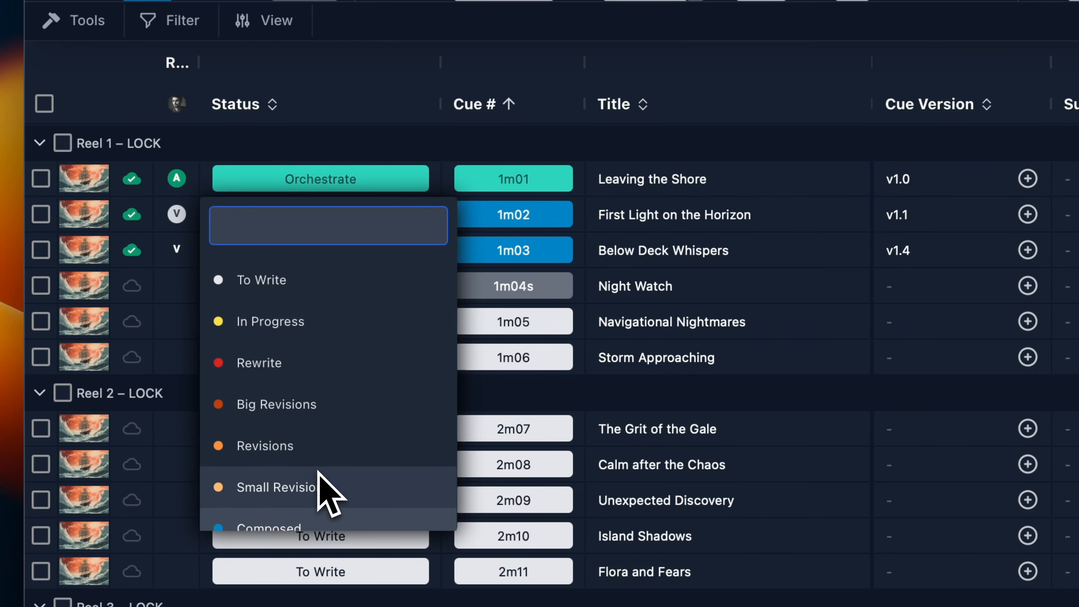
pyautogui.click(283, 487)
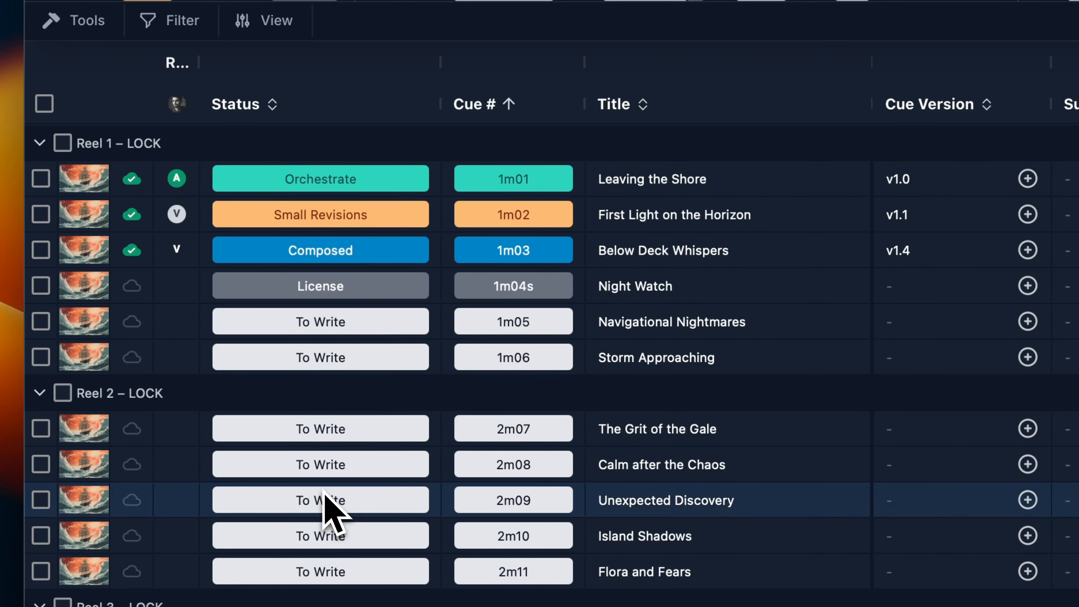
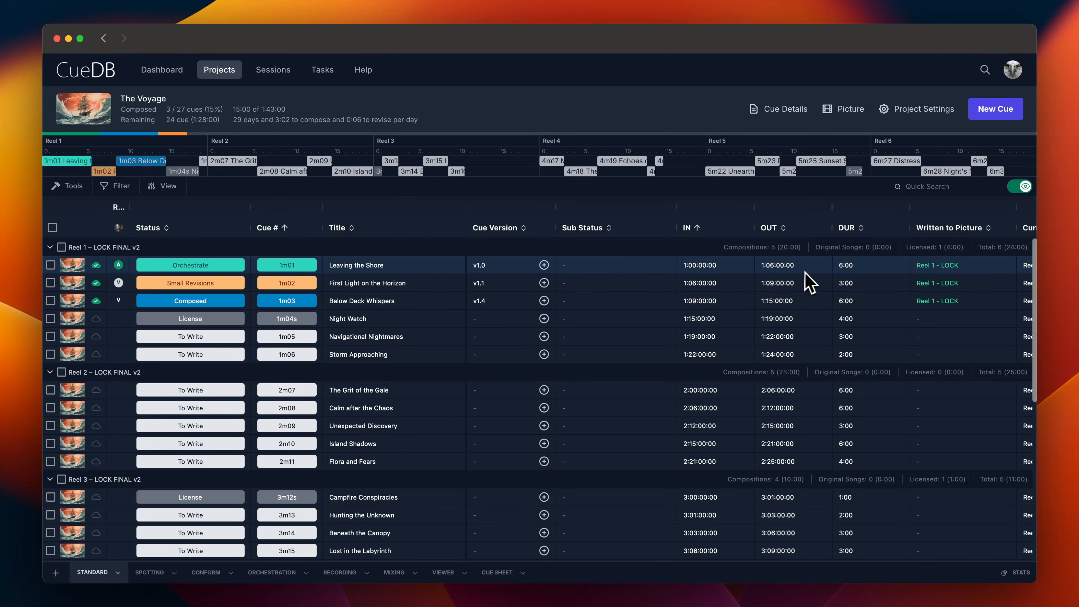
# - Add version 2.0 of 1m02 First Light on the Horizon, written to Reel 1 - LOCK FINAL v2, with review status No Status
pyautogui.hscroll(3, 809, 283)
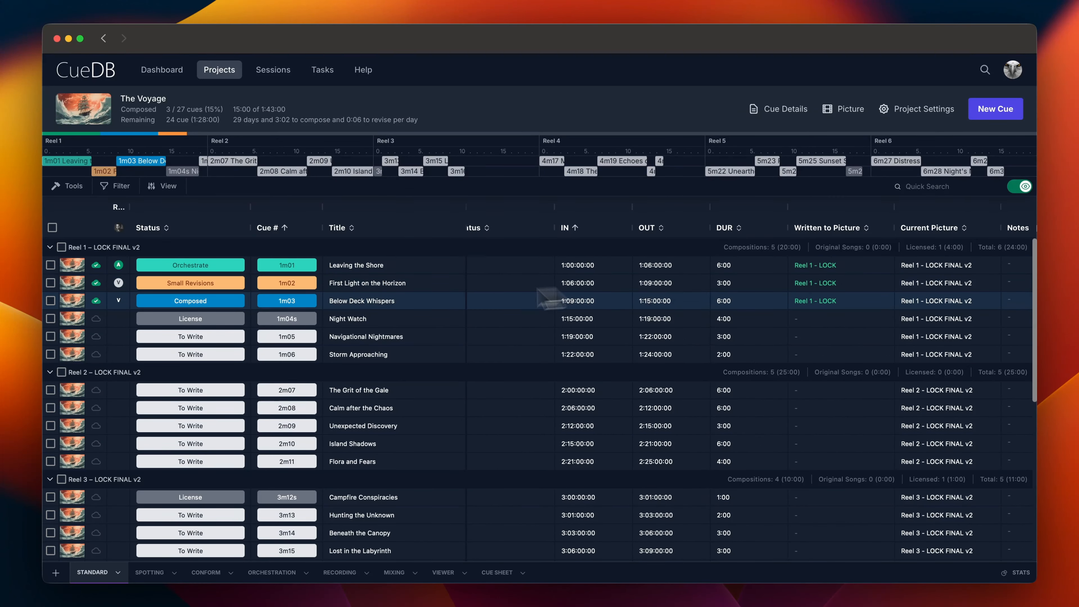
pyautogui.hscroll(-3, 501, 294)
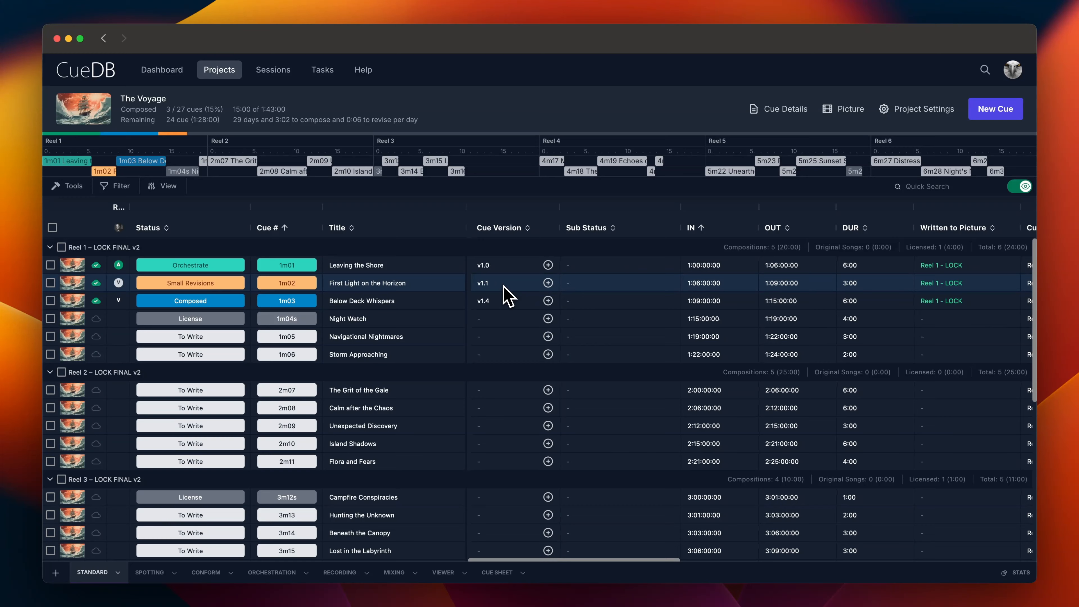
pyautogui.click(544, 283)
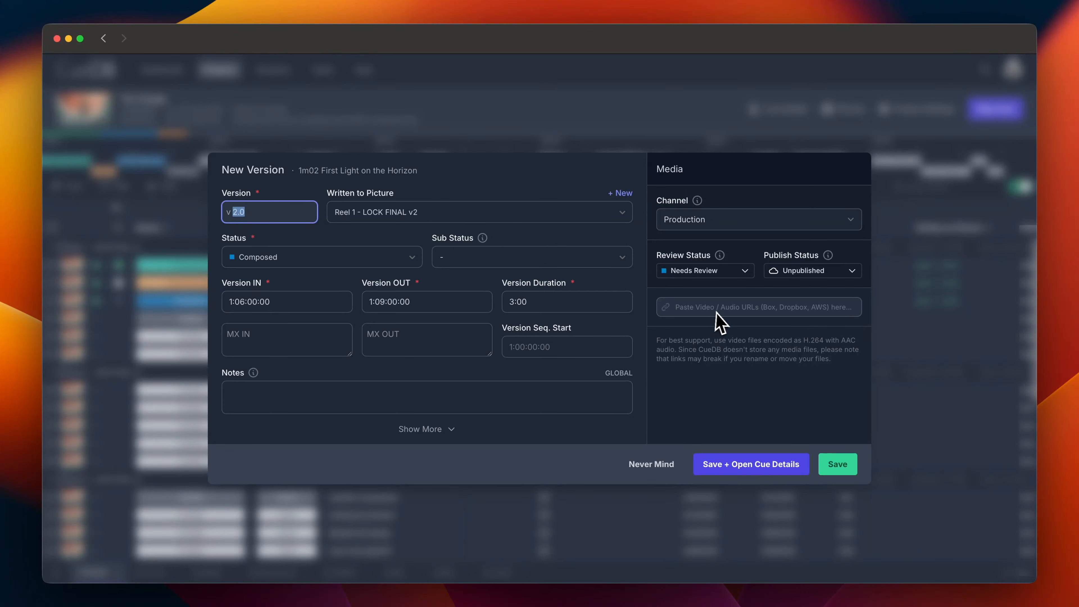
pyautogui.click(735, 274)
pyautogui.click(711, 283)
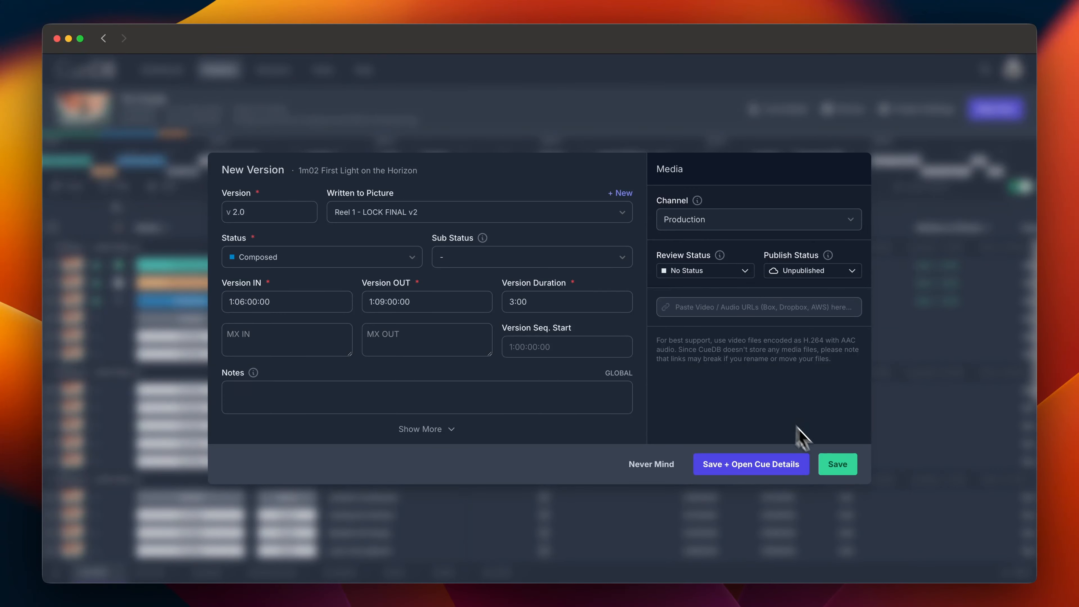
pyautogui.click(843, 476)
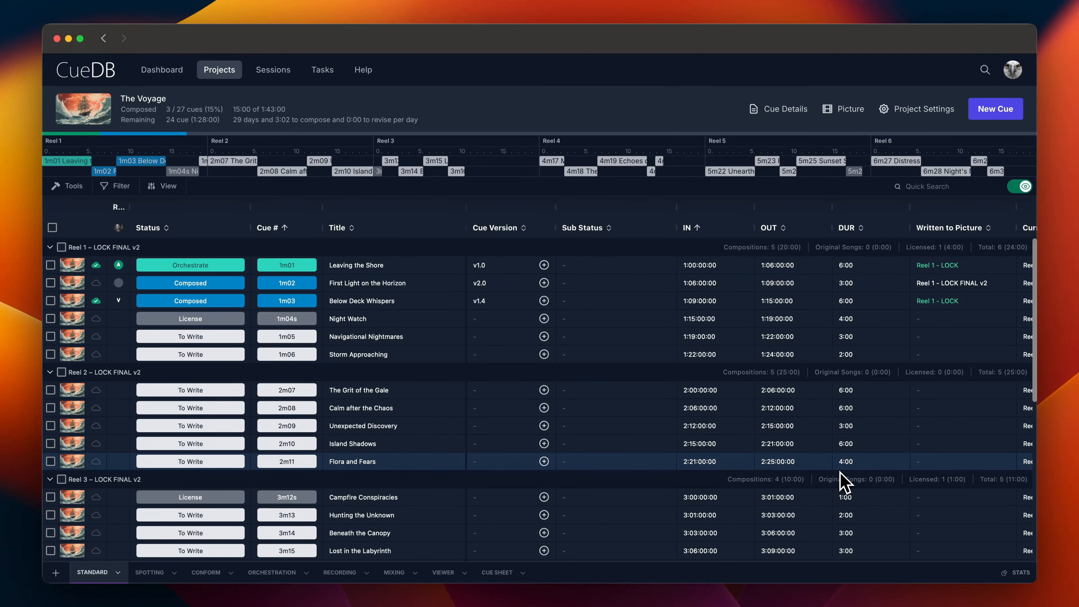
# - Set the sub status of 1m02 First Light on the Horizon to To Be Presented
pyautogui.click(616, 289)
pyautogui.scroll(-3, 608, 373)
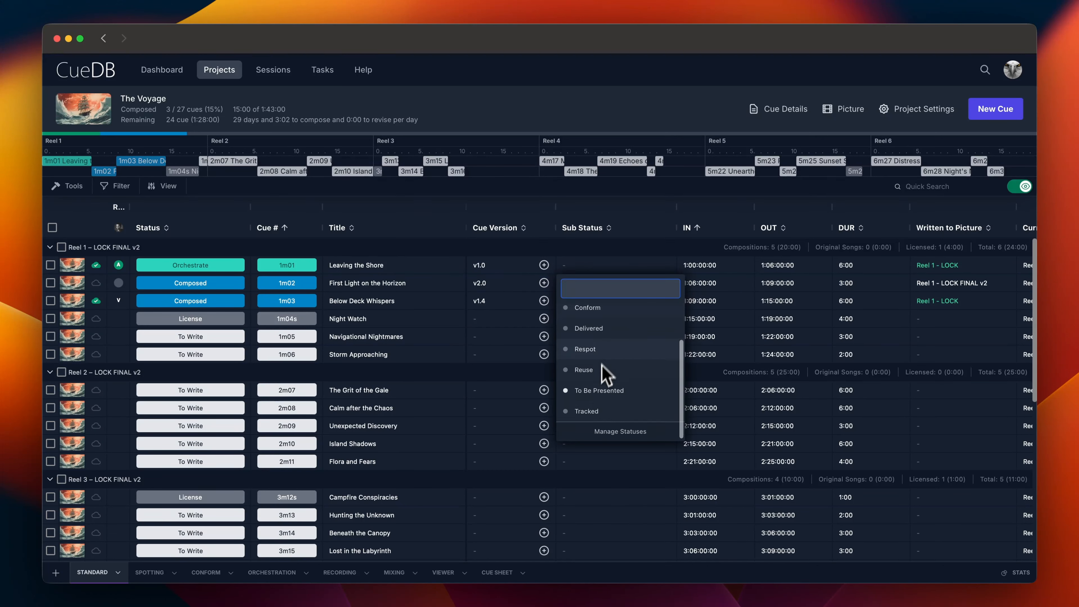
pyautogui.click(615, 393)
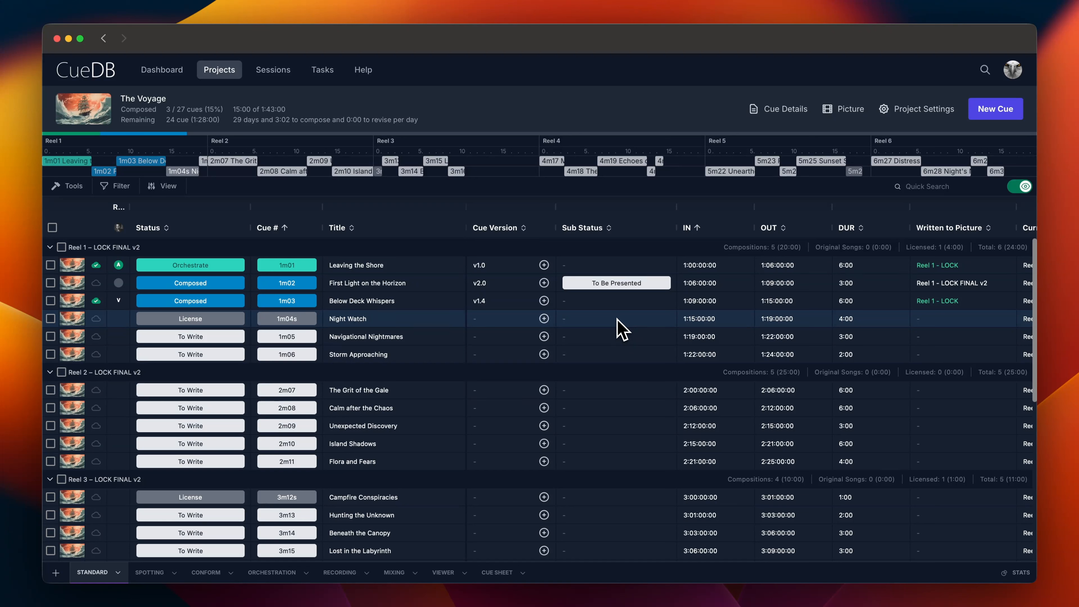
# - Add Strings instrumentation to cues 1m03, 1m05, 1m06, 2m08, 2m10, 3m13, 3m15, 4m18, 4m19, 4m20, 5m23, 5m25, 6m27 and 6m29 together, then clear the selection
pyautogui.hscroll(10, 622, 329)
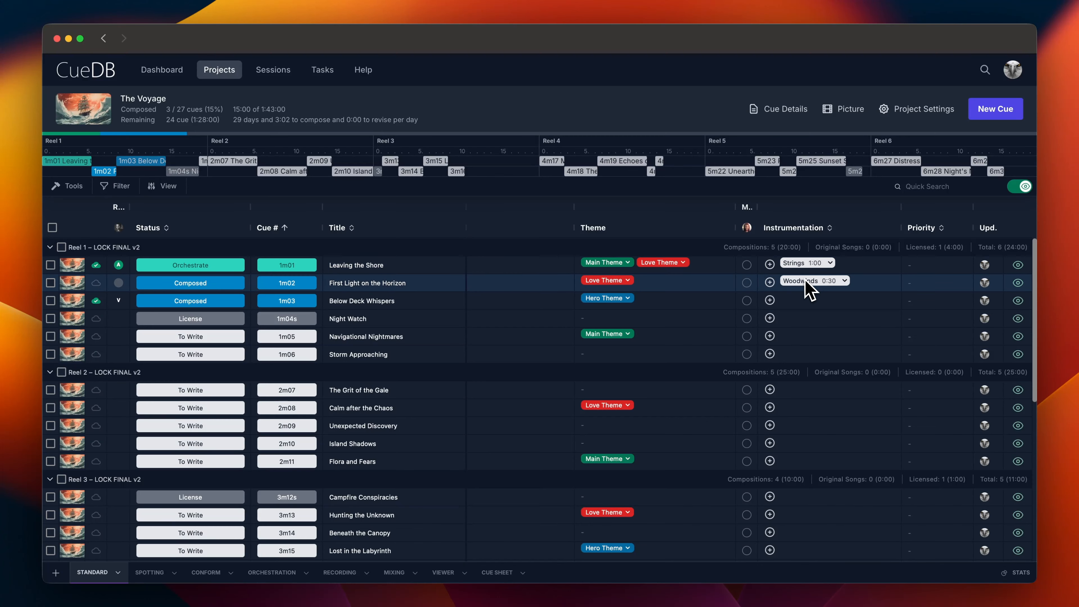
pyautogui.click(50, 301)
pyautogui.click(51, 337)
pyautogui.click(50, 355)
pyautogui.click(50, 409)
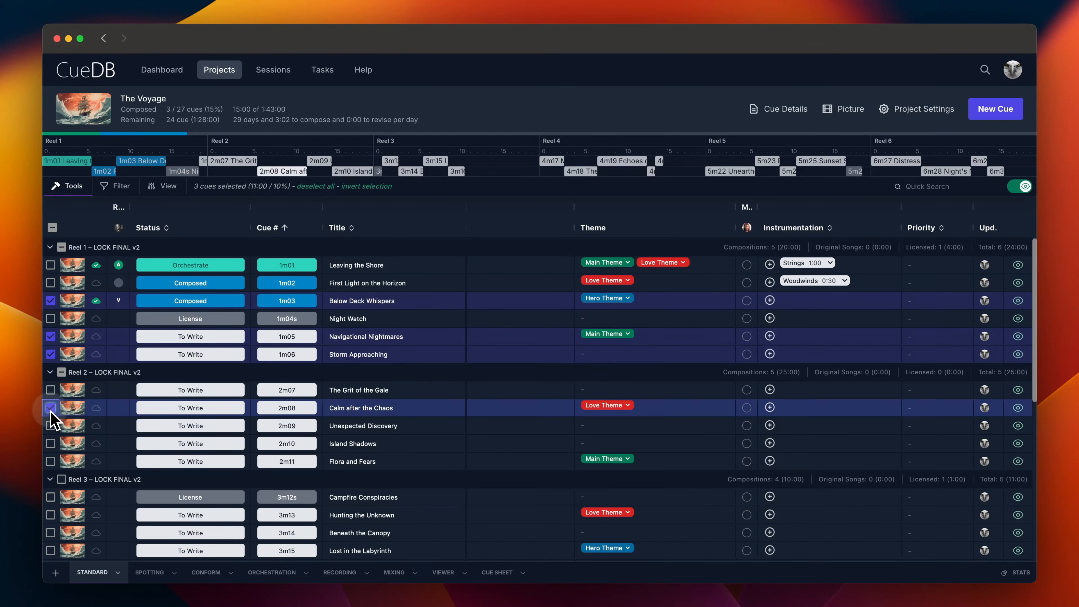
pyautogui.click(51, 444)
pyautogui.click(51, 515)
pyautogui.click(51, 551)
pyautogui.scroll(-5, 194, 532)
pyautogui.click(50, 398)
pyautogui.click(51, 540)
pyautogui.scroll(-3, 51, 540)
pyautogui.click(50, 500)
pyautogui.click(51, 536)
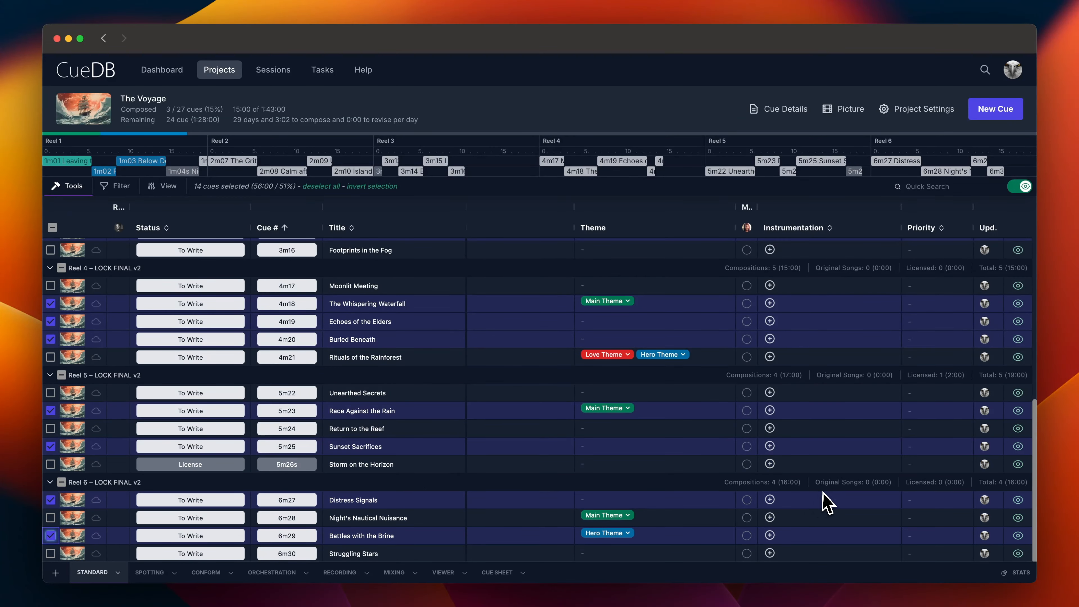
pyautogui.click(770, 500)
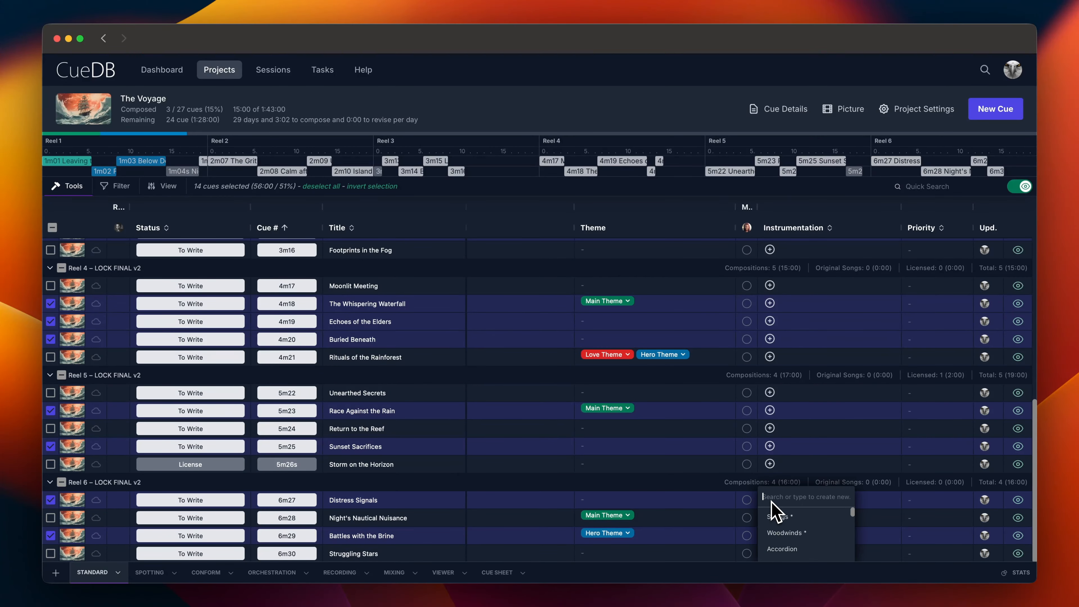
pyautogui.click(793, 522)
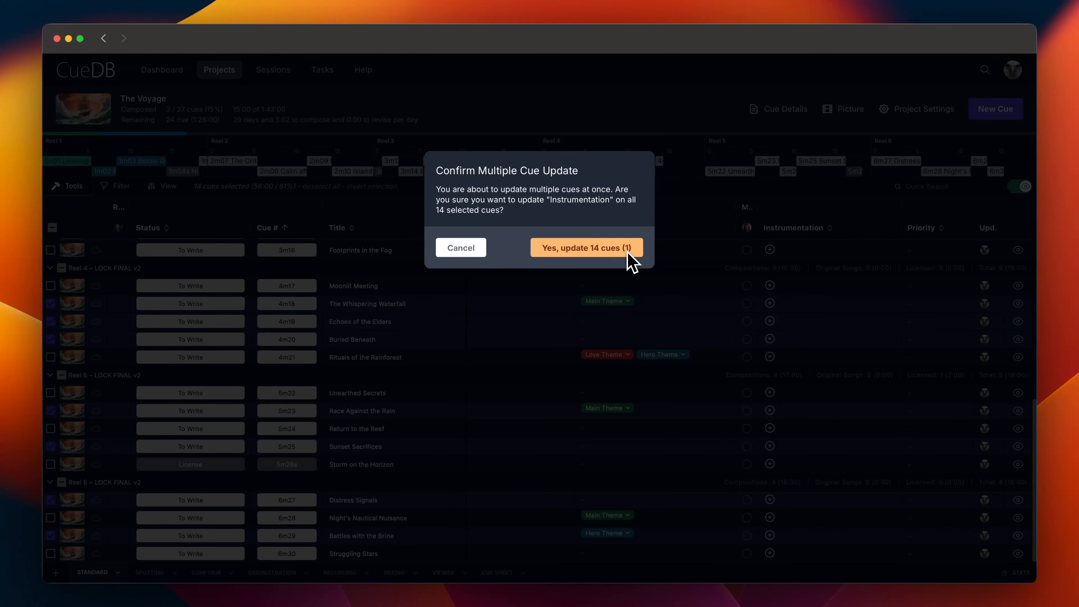
pyautogui.click(627, 251)
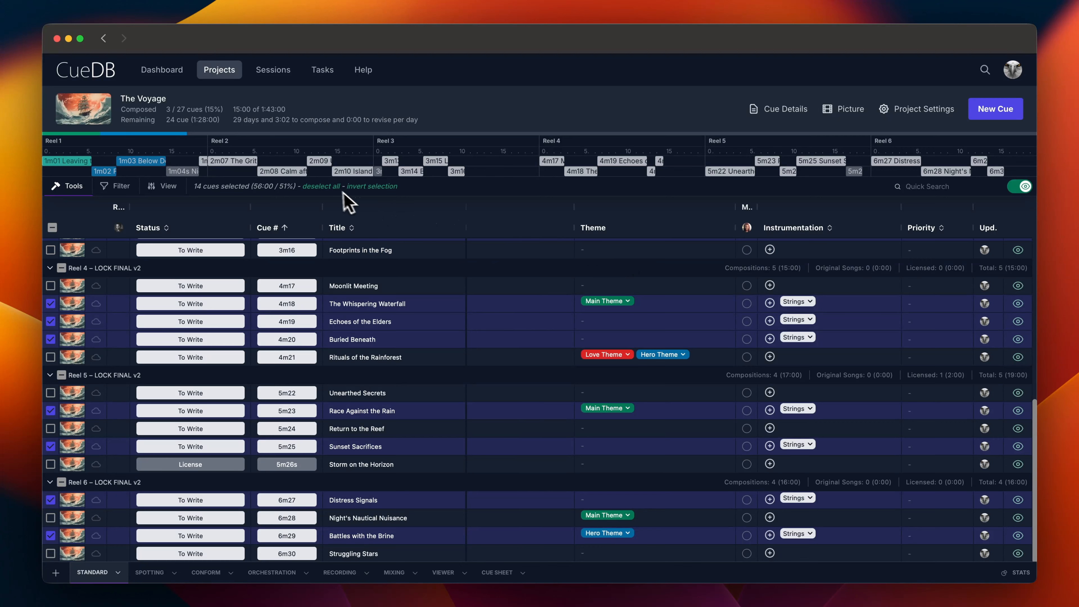
pyautogui.click(324, 188)
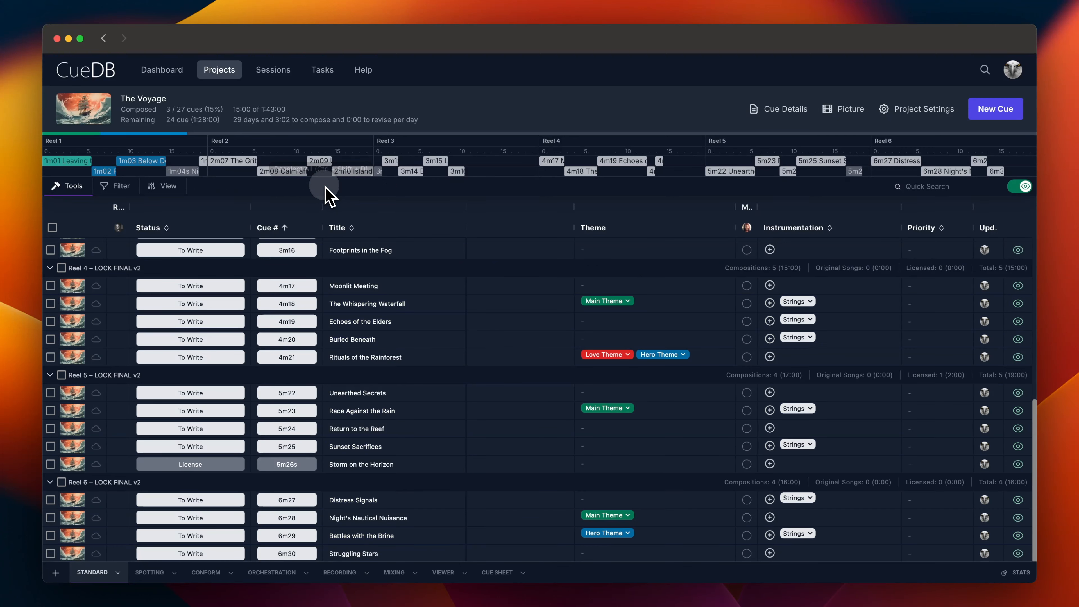
# - Add Brass instrumentation to cues 1m03, 1m06, 2m08, 2m10, 3m14, 4m19, 5m24 and 6m27 in one bulk update and clear the selection
pyautogui.scroll(10, 512, 327)
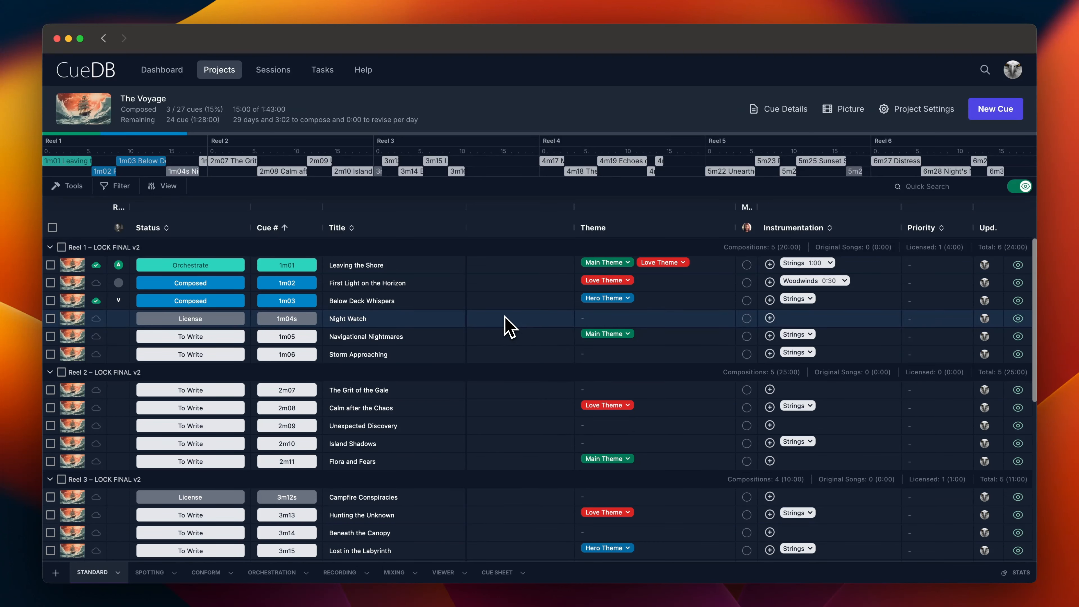
pyautogui.click(51, 302)
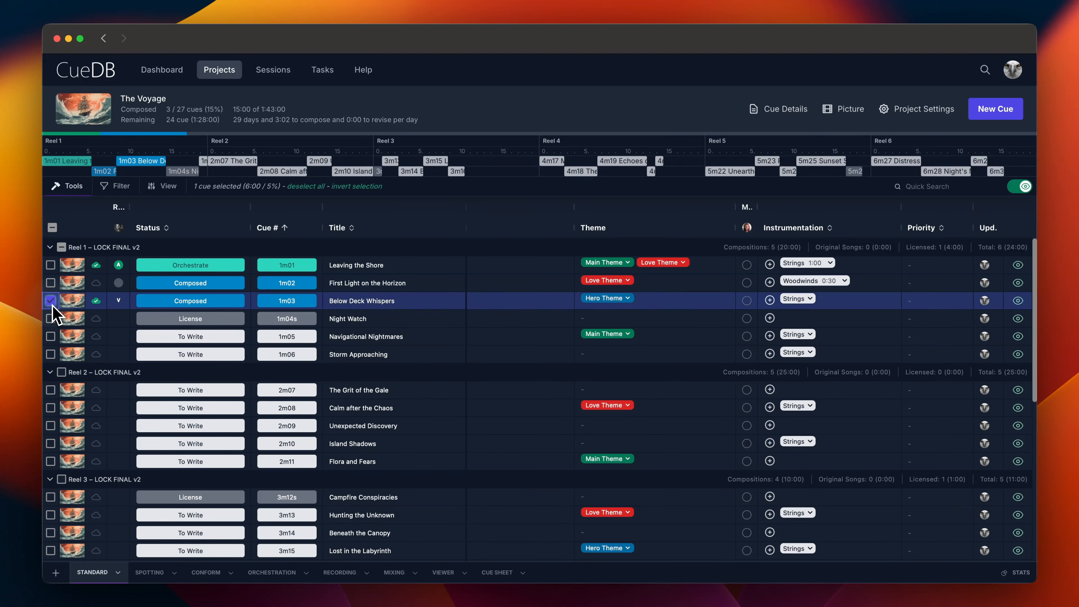
pyautogui.click(51, 355)
pyautogui.click(51, 408)
pyautogui.click(51, 444)
pyautogui.scroll(-1, 52, 476)
pyautogui.click(52, 489)
pyautogui.scroll(-6, 52, 497)
pyautogui.click(51, 503)
pyautogui.click(51, 467)
pyautogui.click(51, 539)
pyautogui.scroll(-2, 53, 539)
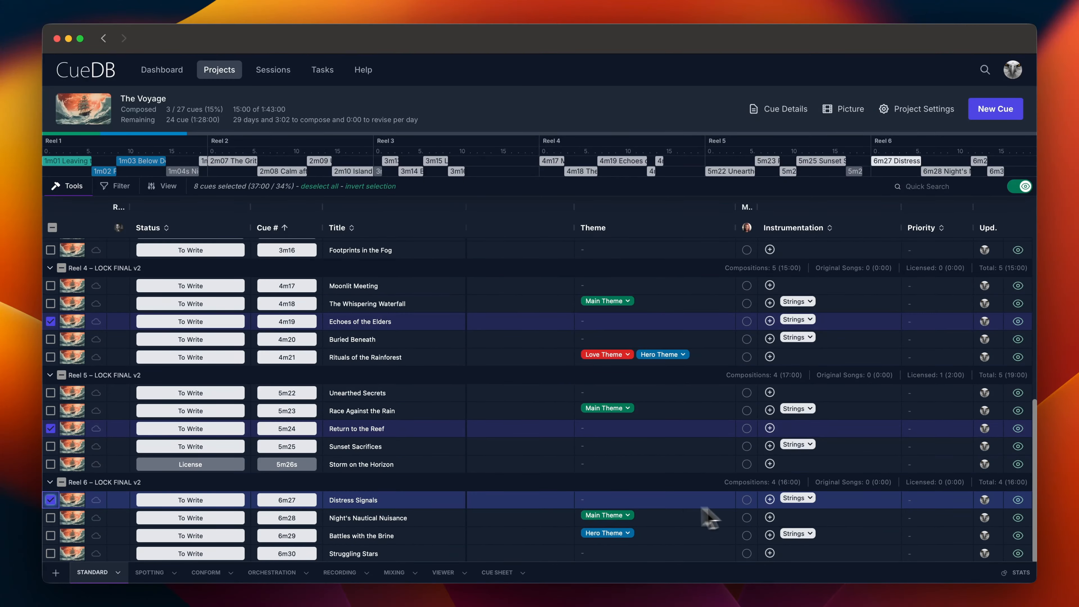
pyautogui.click(770, 499)
pyautogui.write('bra')
pyautogui.click(791, 516)
pyautogui.click(610, 249)
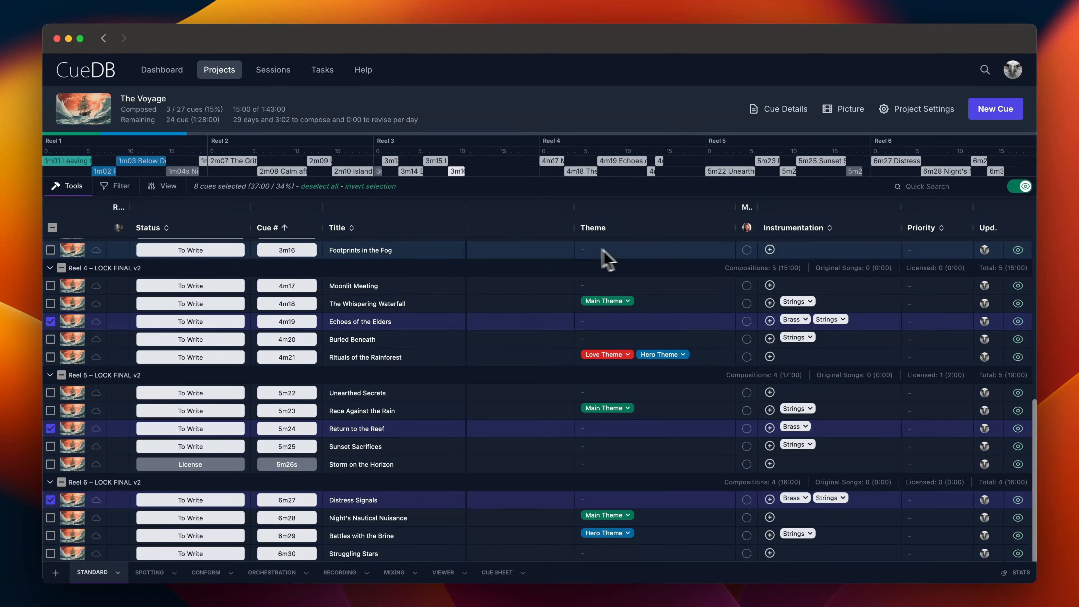
pyautogui.click(319, 187)
# - Set the duration of the Strings instrumentation on cue 1m03 Below Deck Whispers to 0:30
pyautogui.scroll(3, 823, 317)
pyautogui.scroll(5, 823, 317)
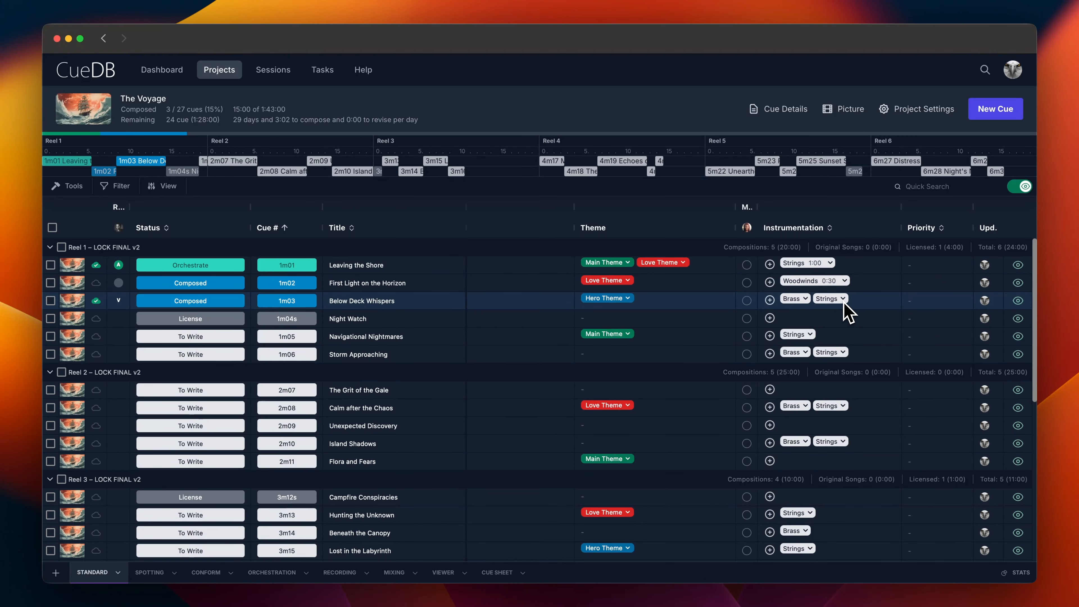
pyautogui.click(843, 302)
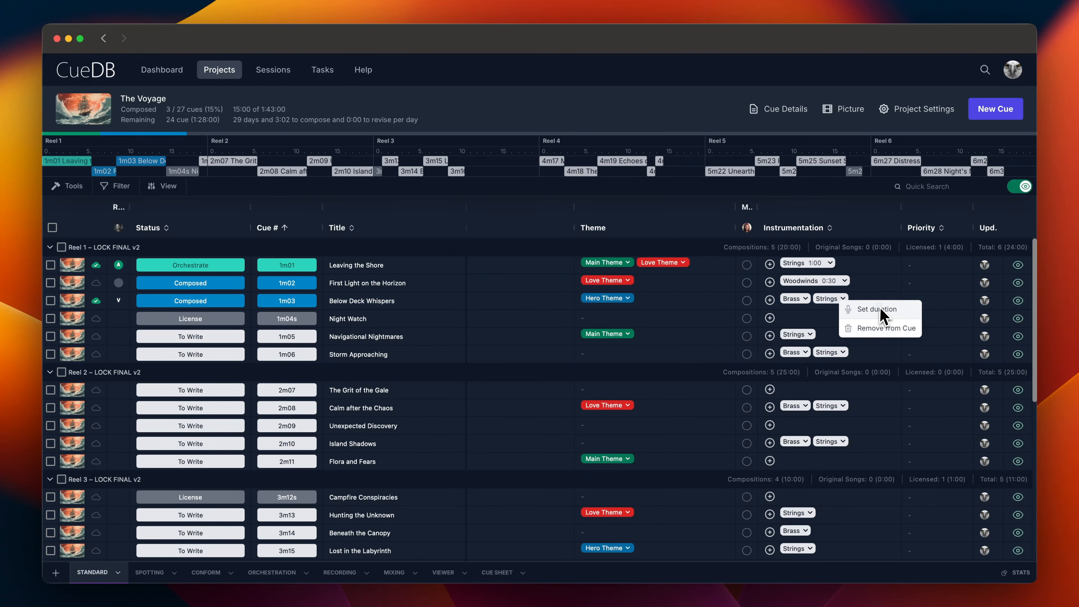
pyautogui.click(880, 308)
pyautogui.write('30')
pyautogui.press('Return')
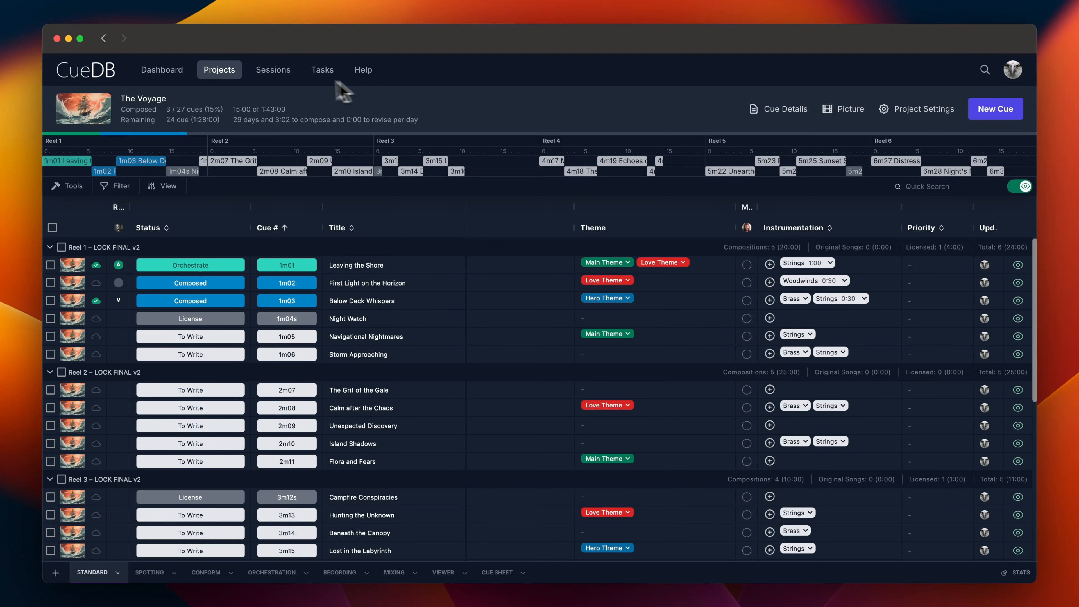
# - Create a new recording project connected to The Voyage, keeping the proposed title, member roles and email invitations
pyautogui.click(277, 73)
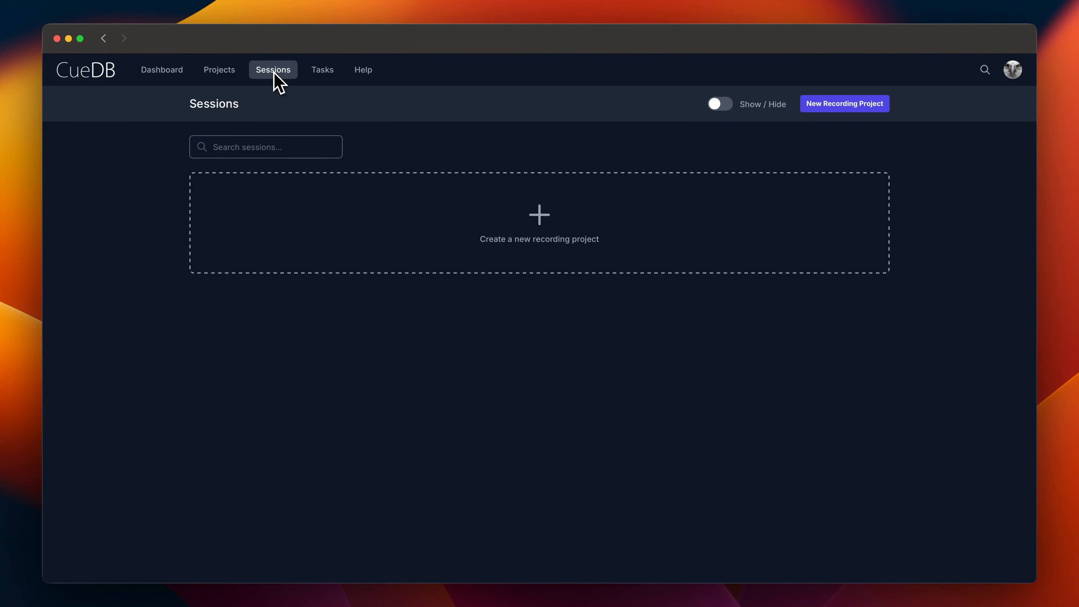
pyautogui.click(592, 236)
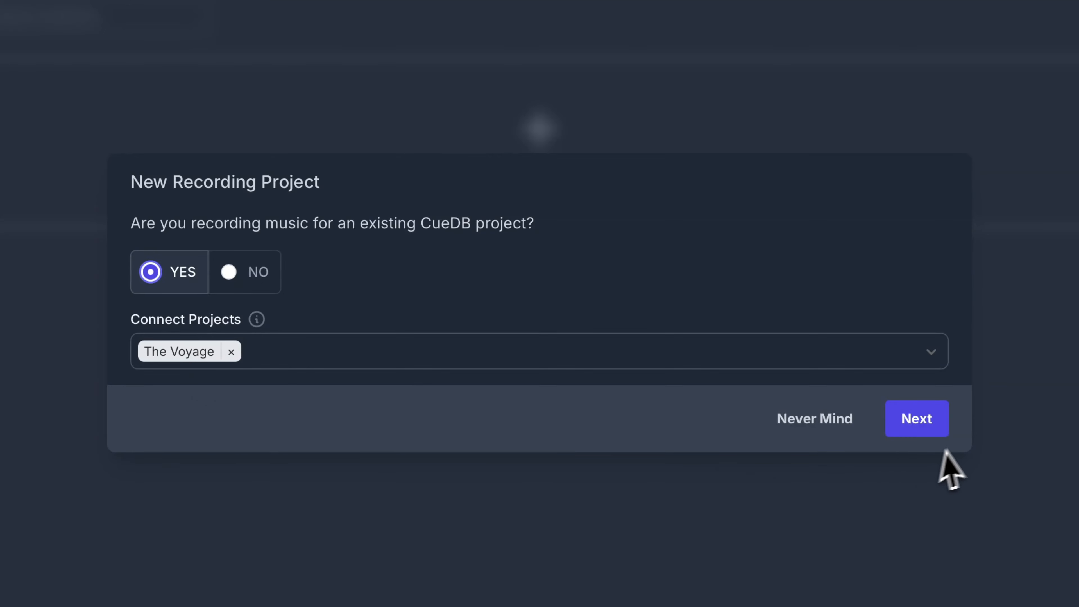
pyautogui.click(929, 424)
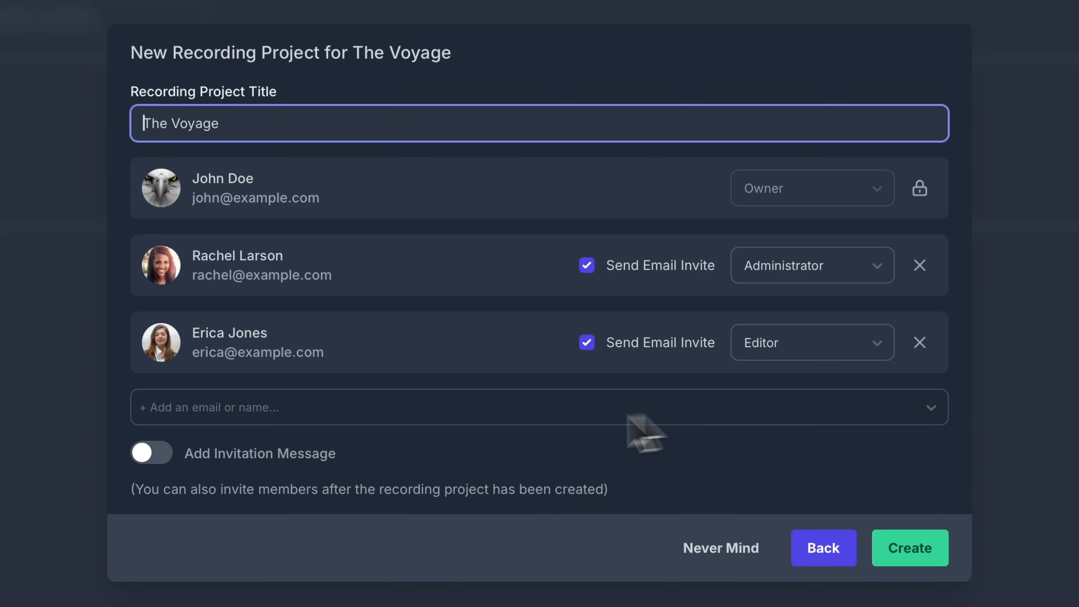
pyautogui.click(923, 560)
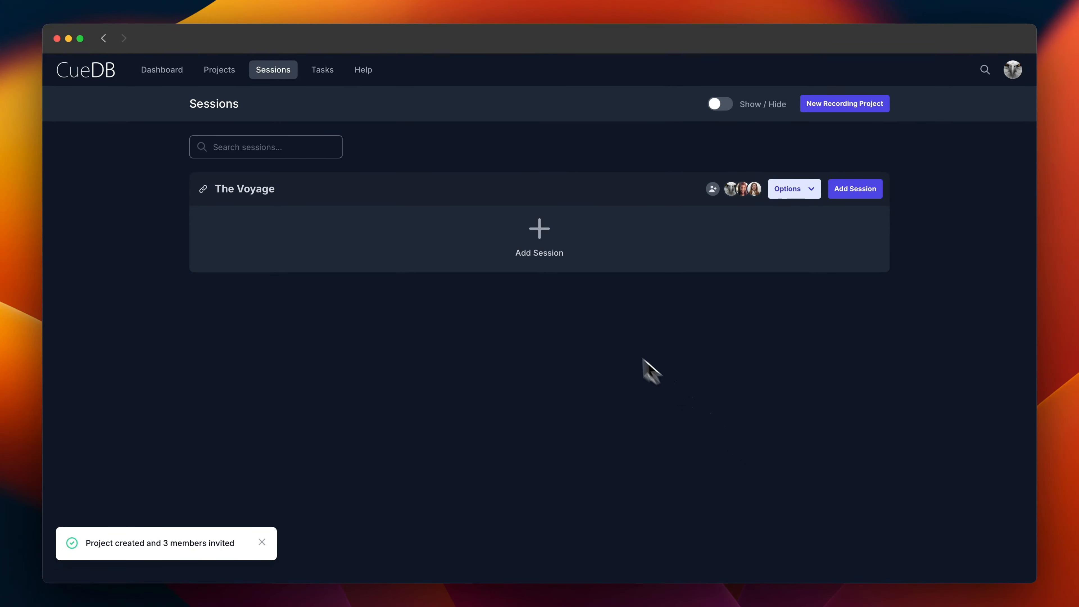
# - Start a session titled Strings AM in The Voyage, dated 11/25/2024, starting at 10 AM with a duration of 3 hours
pyautogui.click(542, 232)
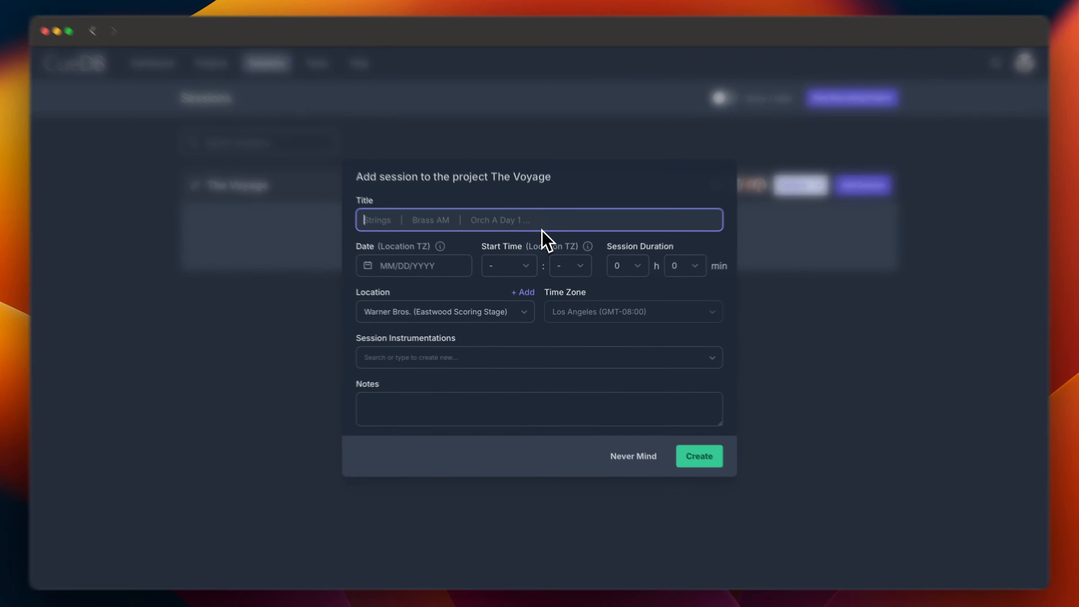
pyautogui.write('Strings AM')
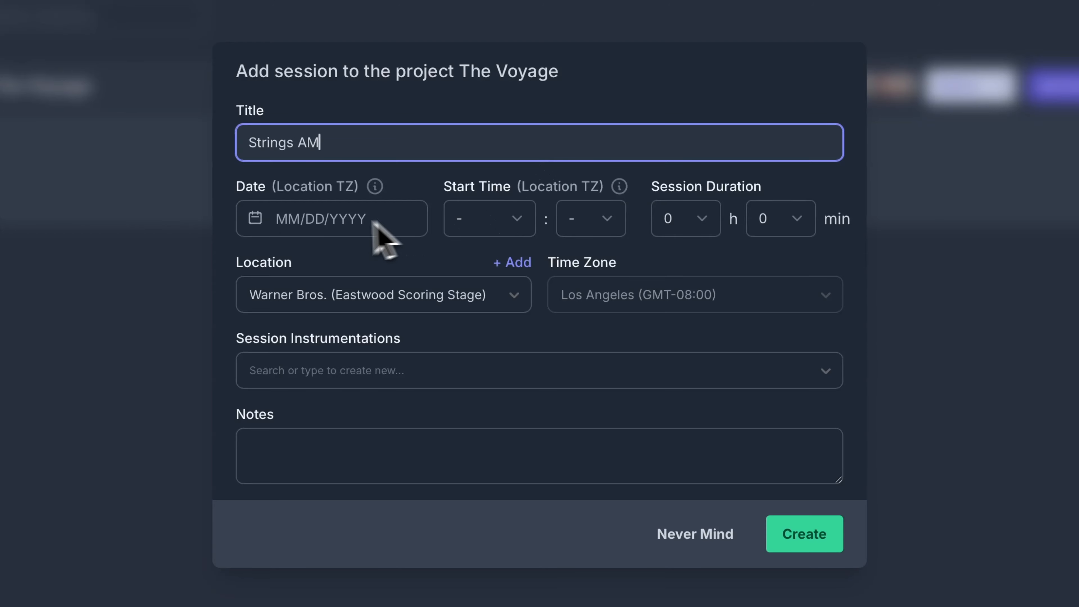
pyautogui.click(340, 220)
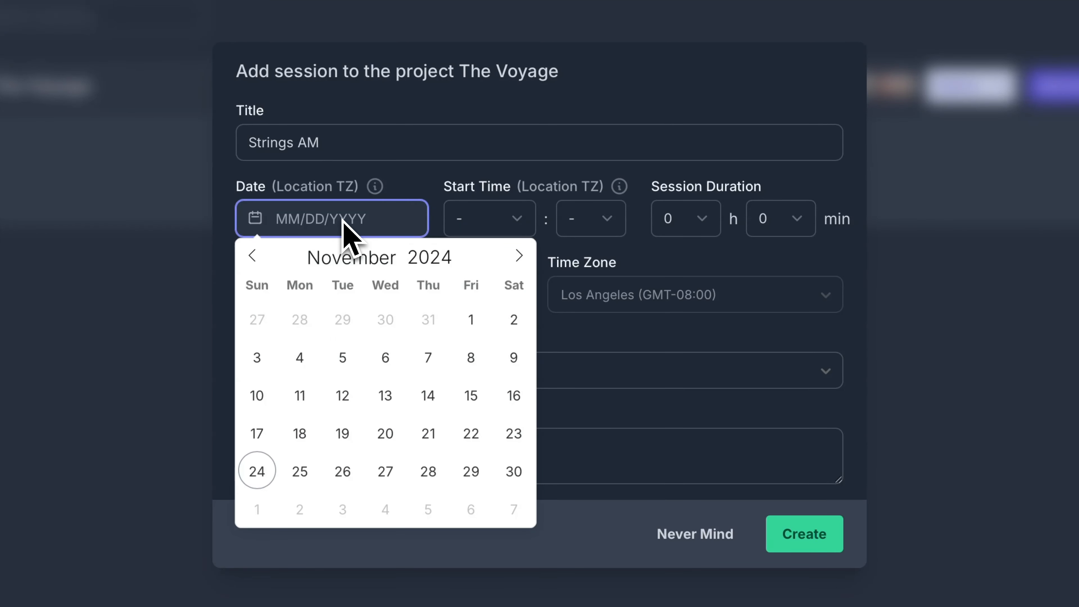
pyautogui.click(302, 472)
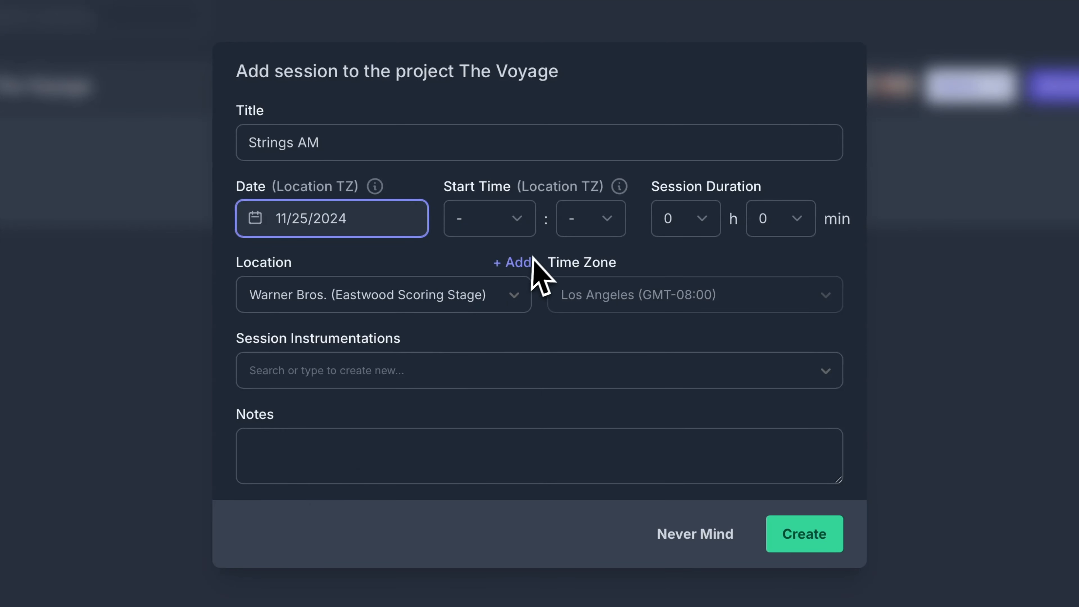
pyautogui.click(512, 232)
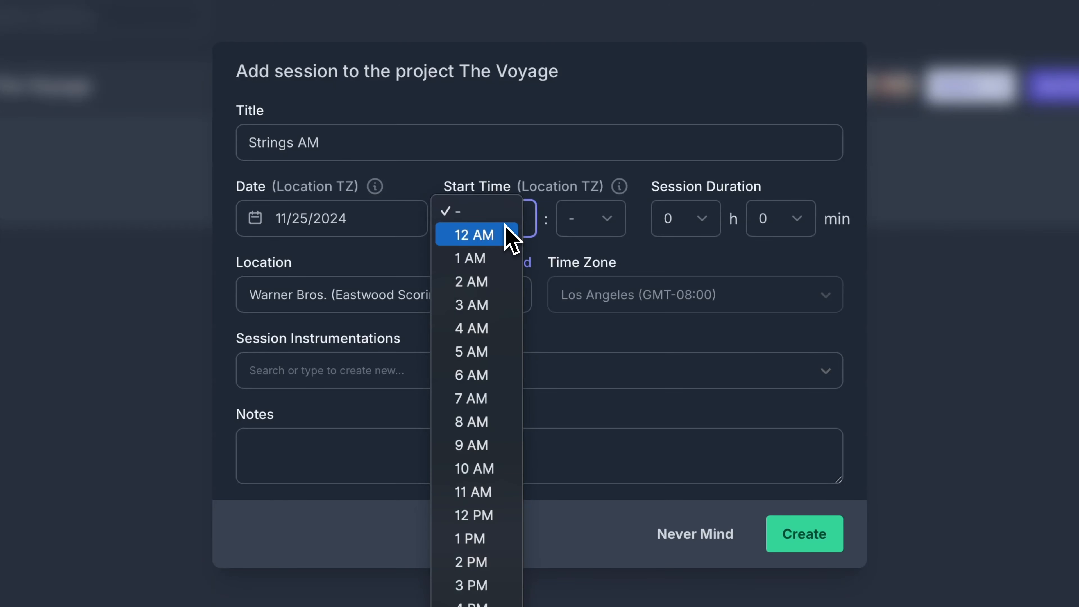
pyautogui.click(495, 470)
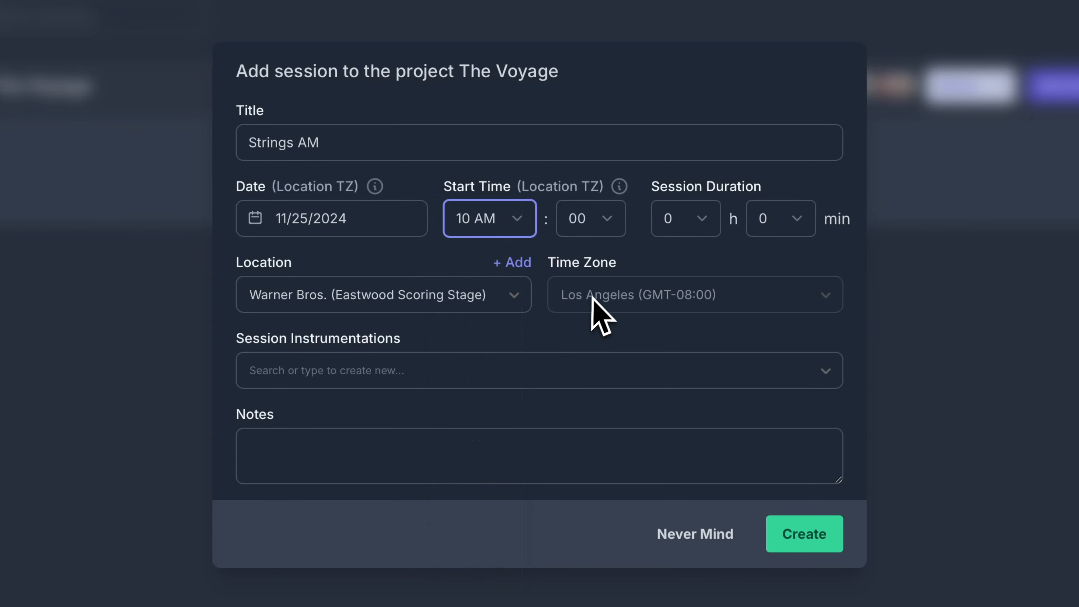
pyautogui.click(697, 226)
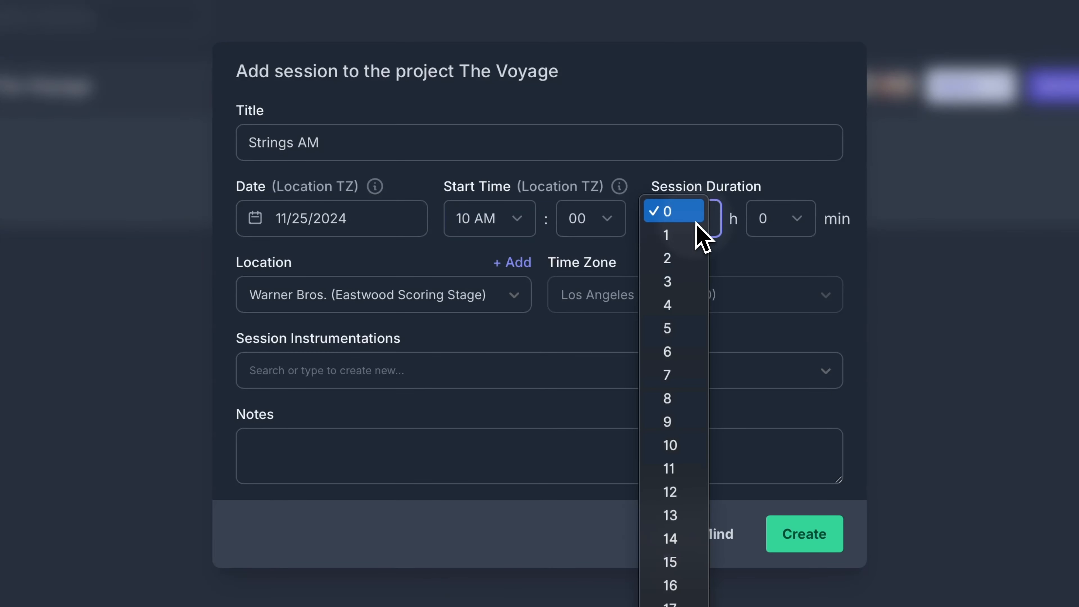
pyautogui.click(691, 282)
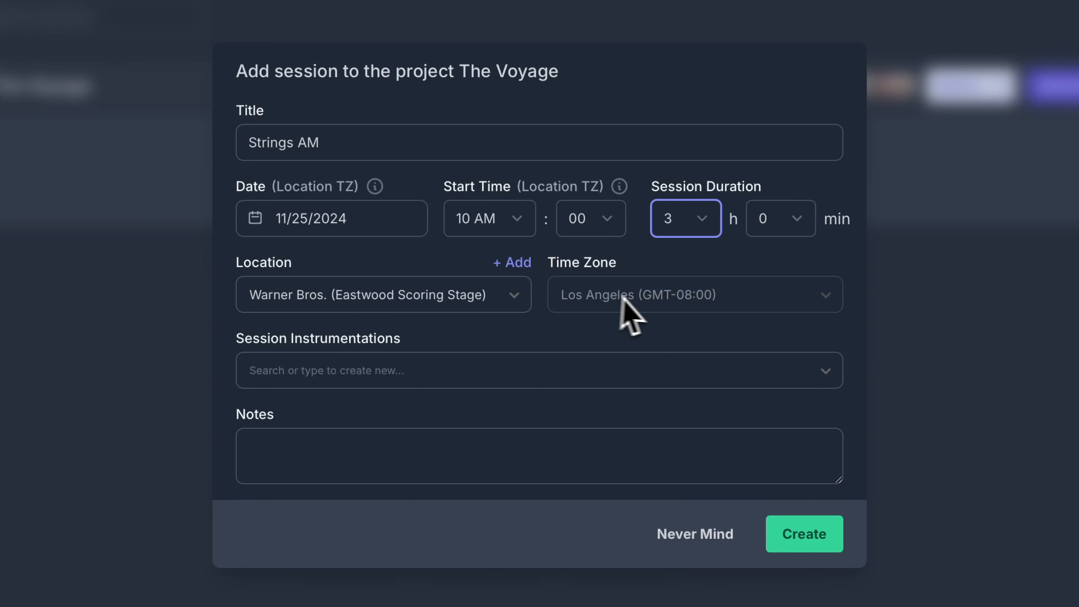
# - Try AIR Studio 1 as the session location and switch back to Warner Bros. (Eastwood Scoring Stage)
pyautogui.click(361, 298)
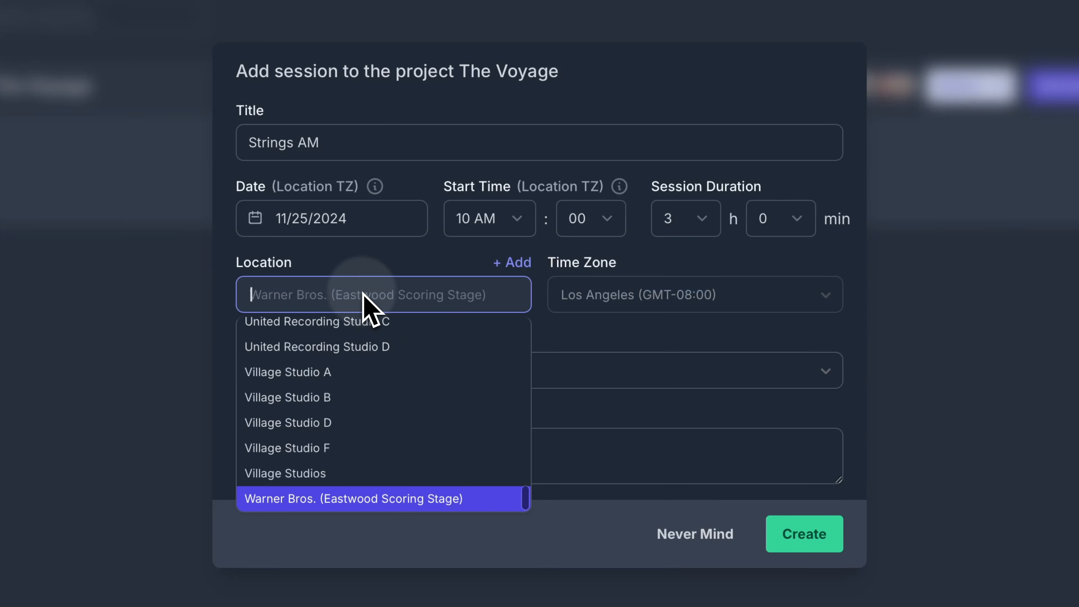
pyautogui.write('air')
pyautogui.click(338, 325)
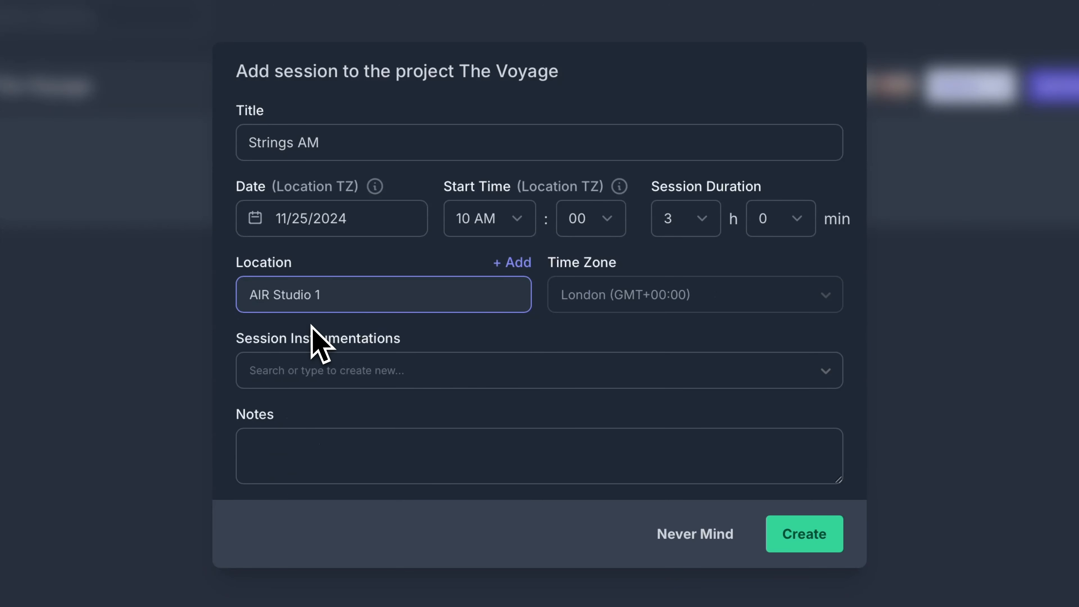
pyautogui.click(350, 292)
pyautogui.write('warner')
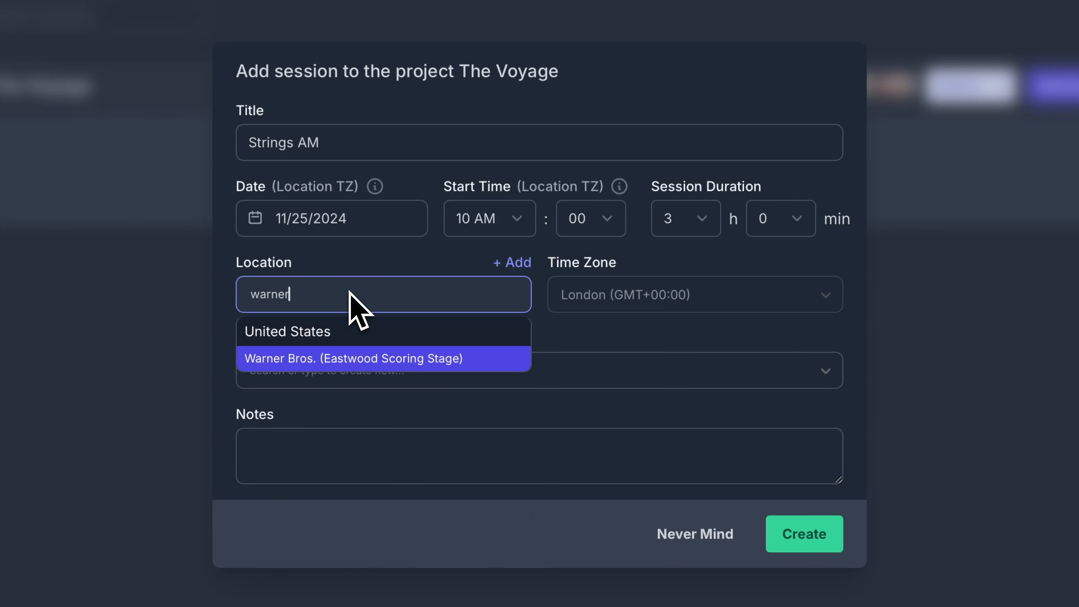
pyautogui.click(357, 359)
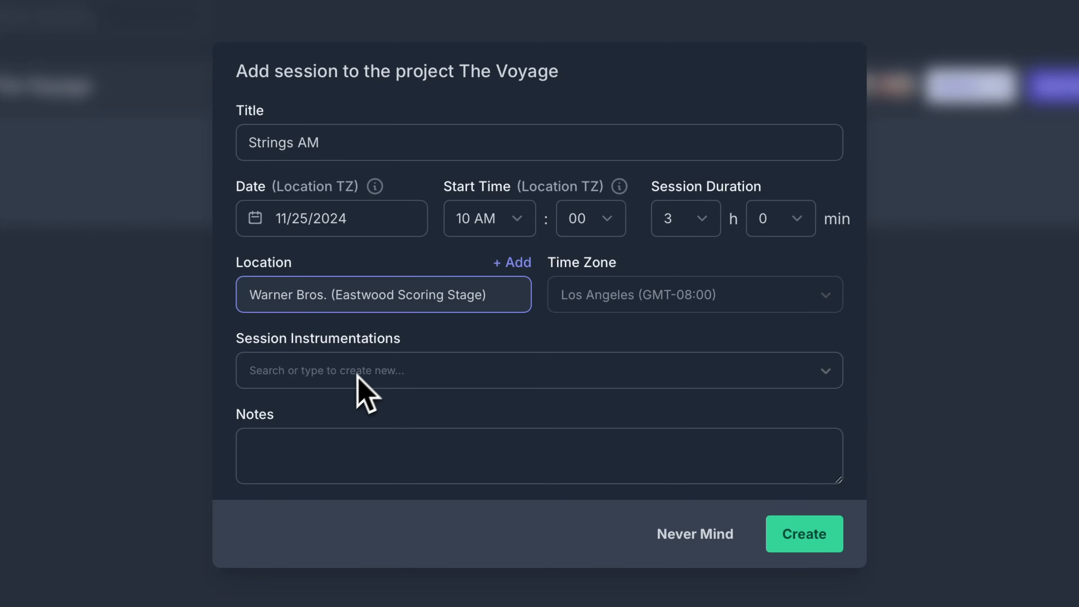
# - Assign Strings as the session instrumentation and create the Strings AM session
pyautogui.click(291, 372)
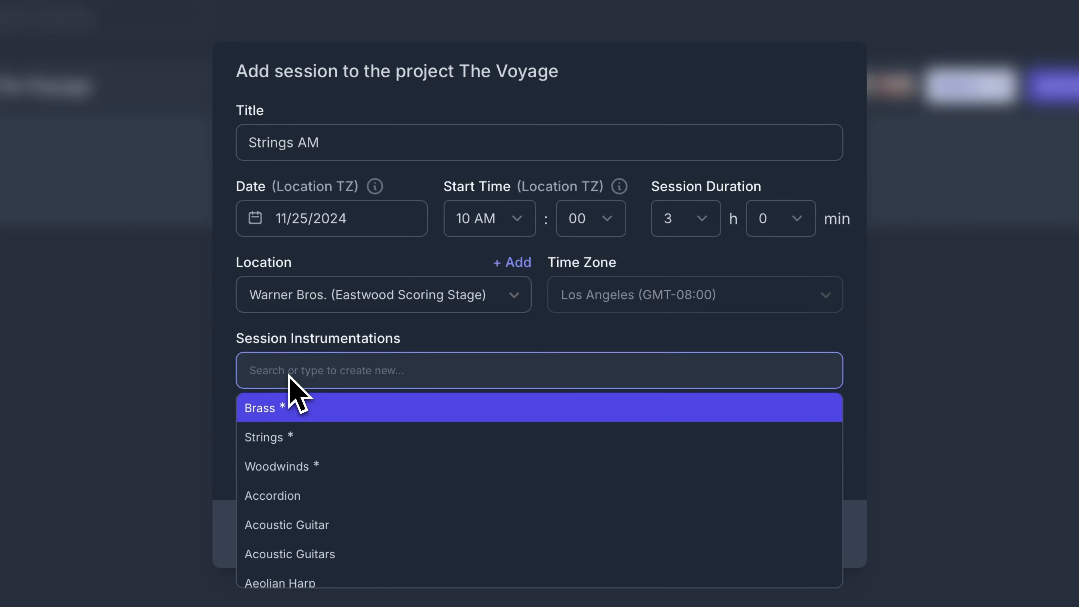
pyautogui.click(324, 446)
pyautogui.click(540, 343)
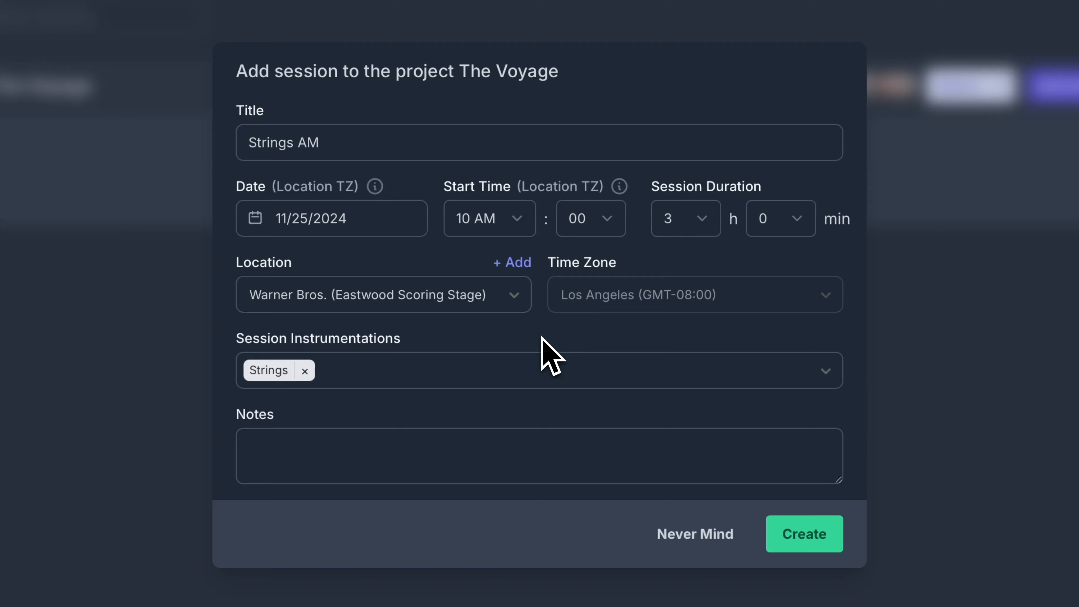
pyautogui.click(824, 547)
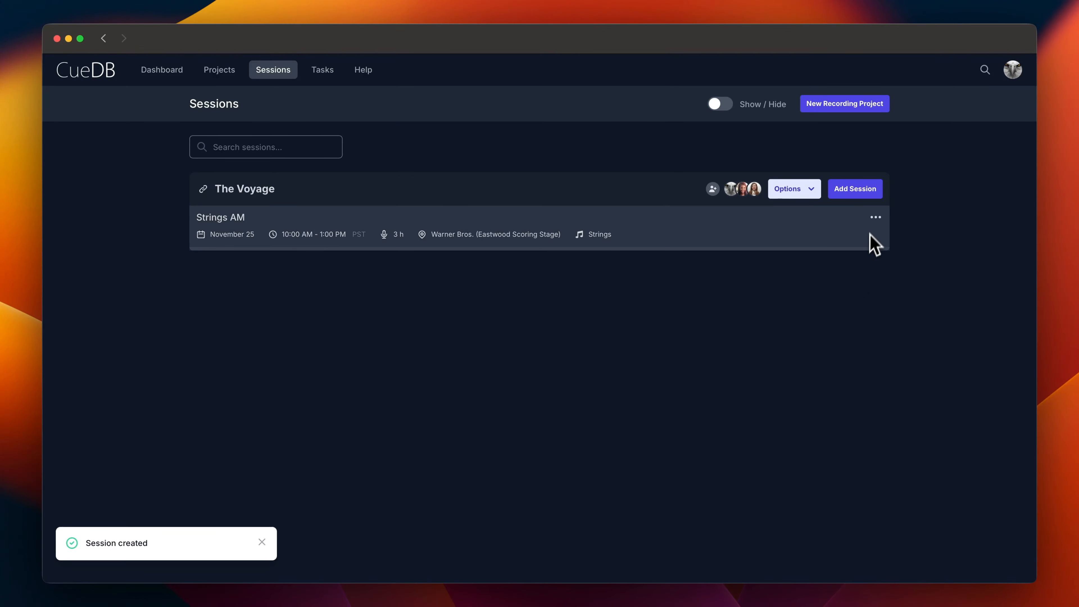
# - Duplicate the Strings AM session as Strings PM, starting at 2 PM with a duration of 2 hours
pyautogui.click(875, 219)
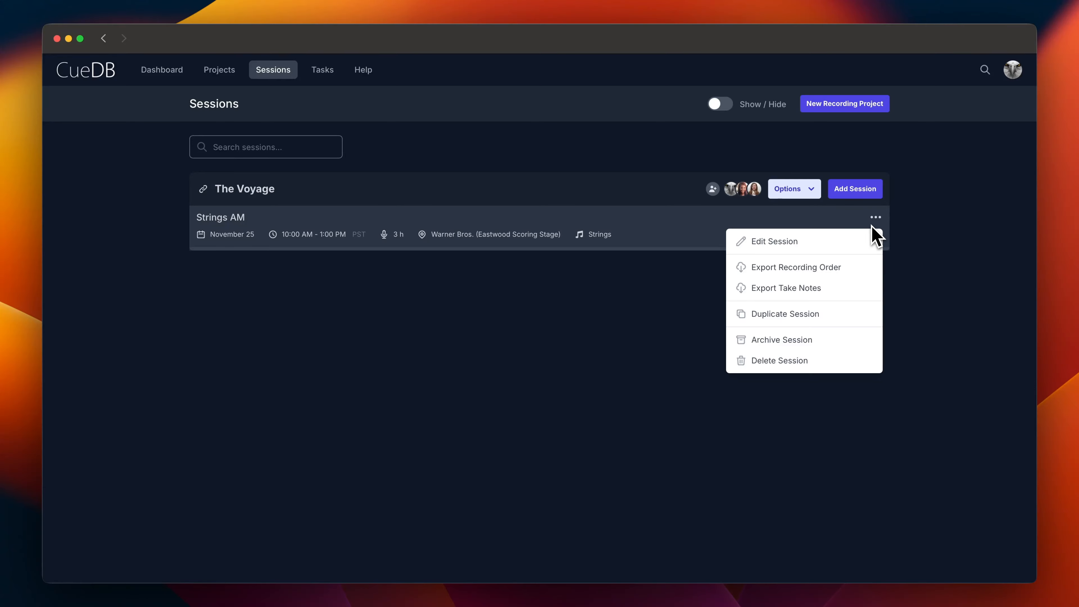
pyautogui.click(815, 315)
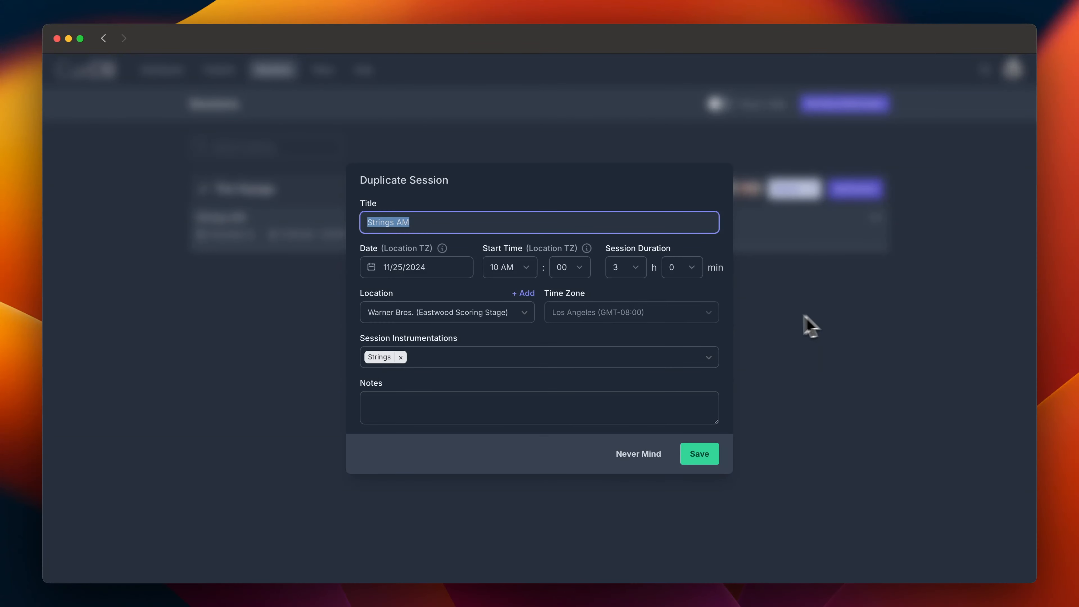
pyautogui.click(444, 224)
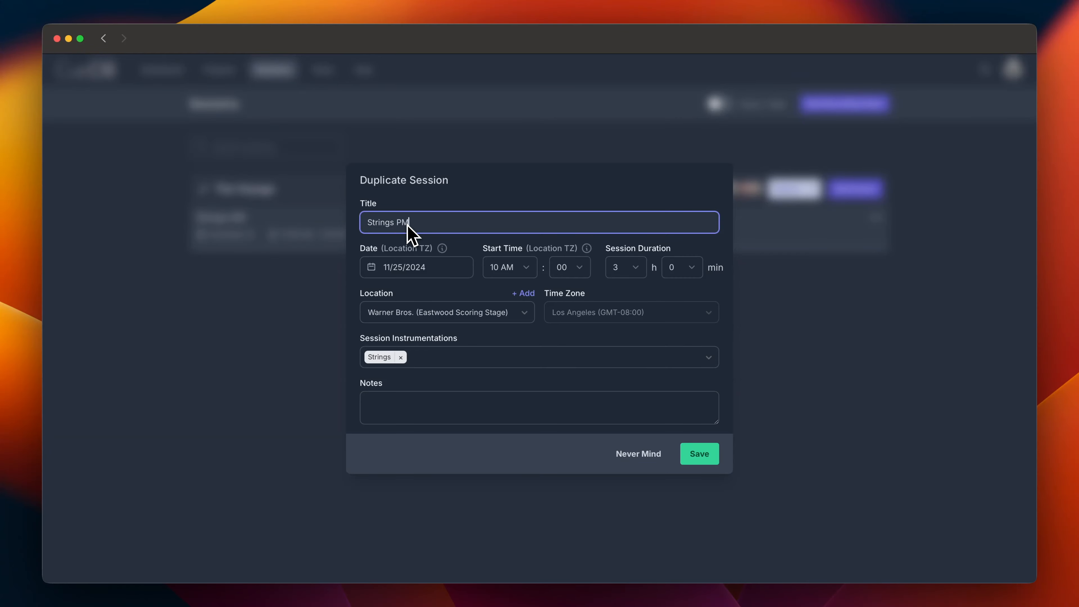
pyautogui.click(512, 273)
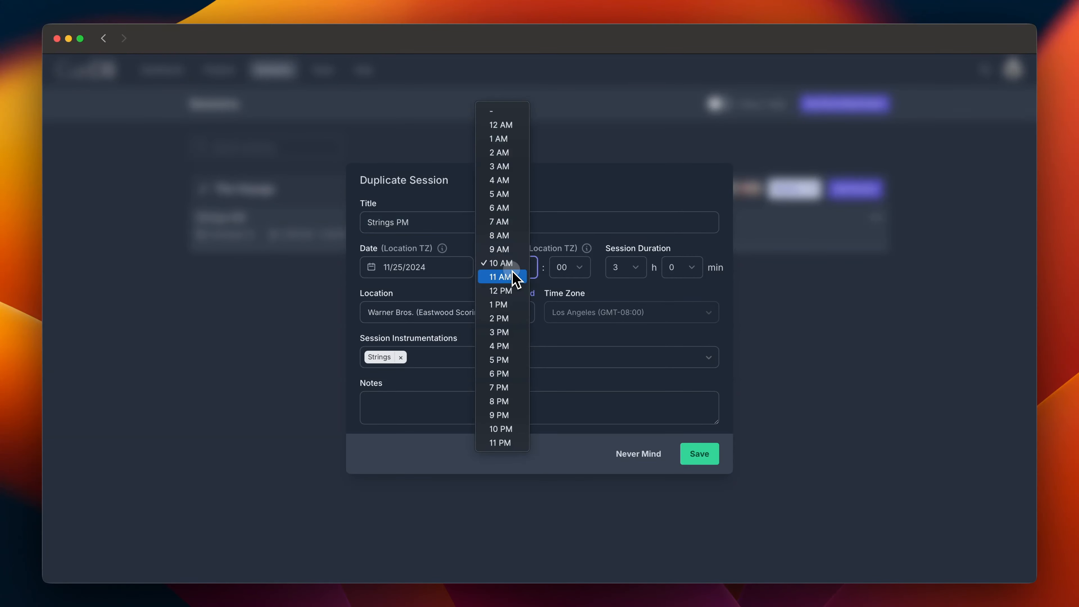
pyautogui.click(510, 318)
pyautogui.click(631, 265)
pyautogui.click(627, 256)
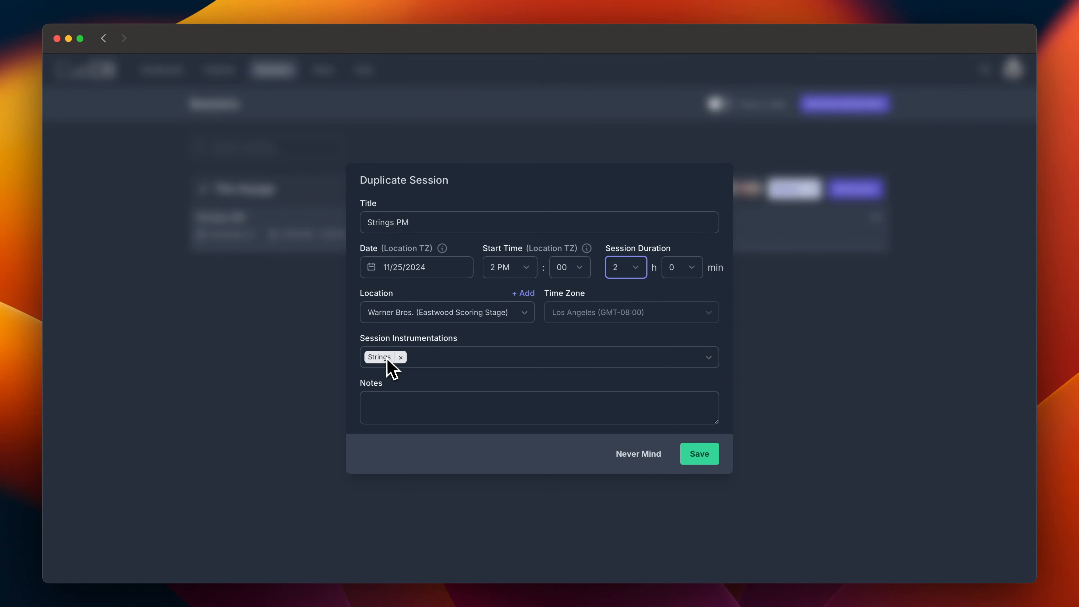
pyautogui.click(714, 469)
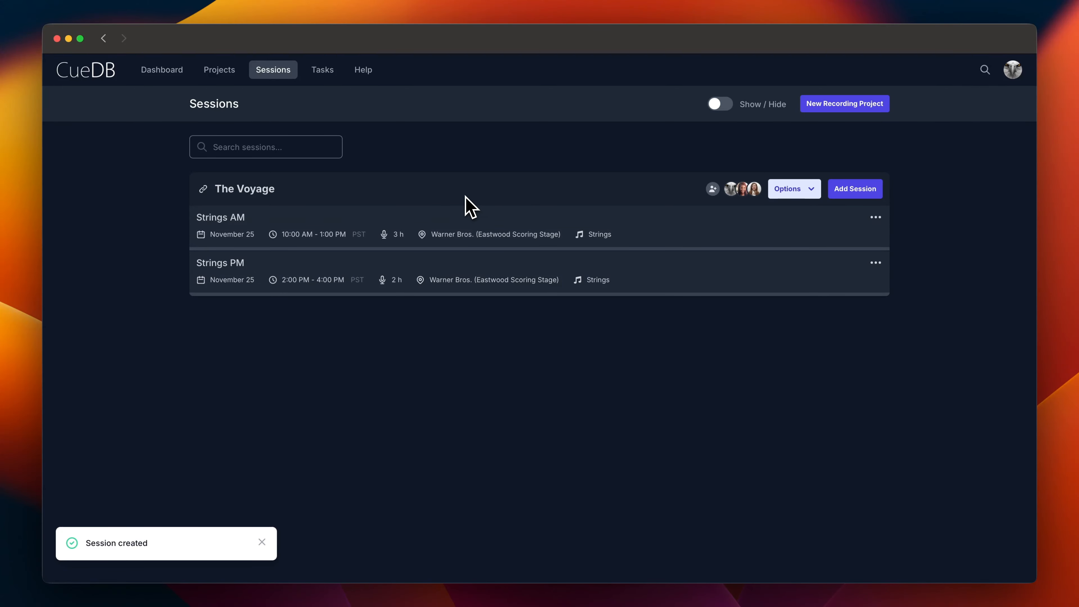
# - Open The Voyage recording project, look at both sessions, and begin adding starts to Strings AM
pyautogui.click(470, 208)
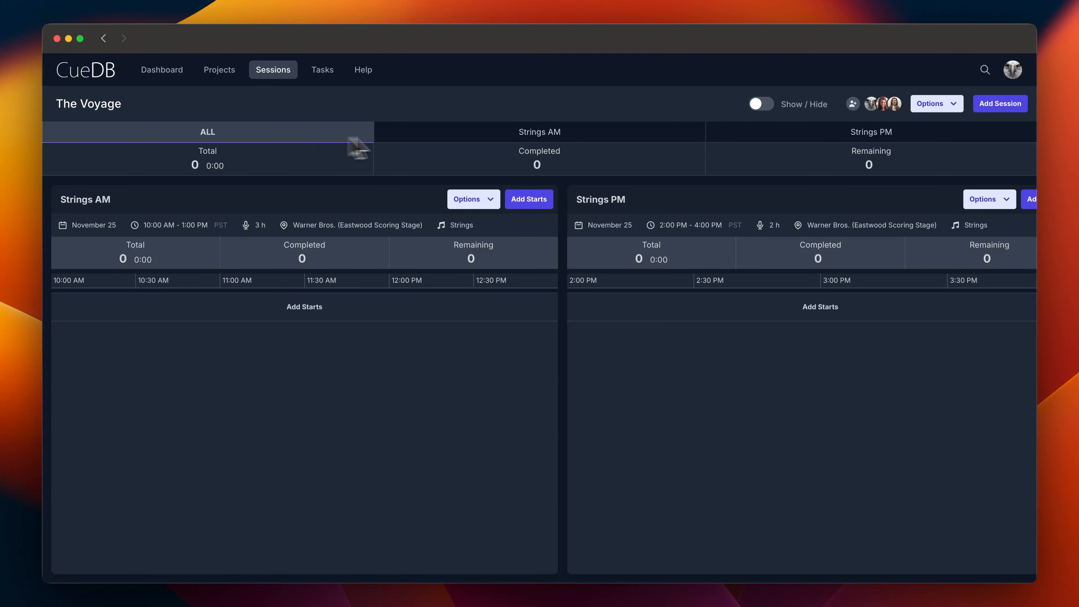
pyautogui.click(517, 135)
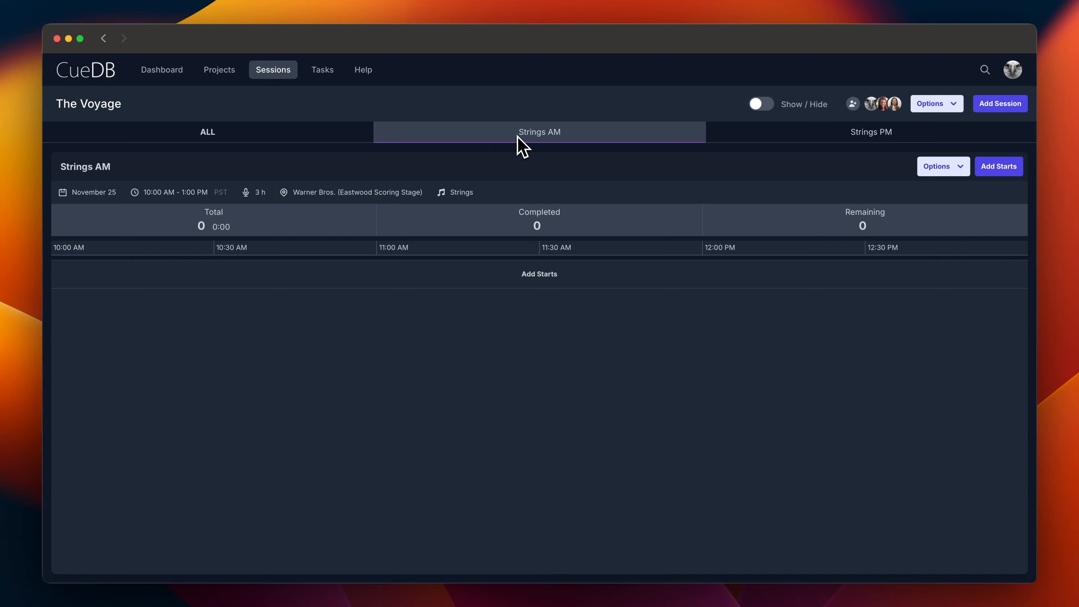
pyautogui.click(738, 139)
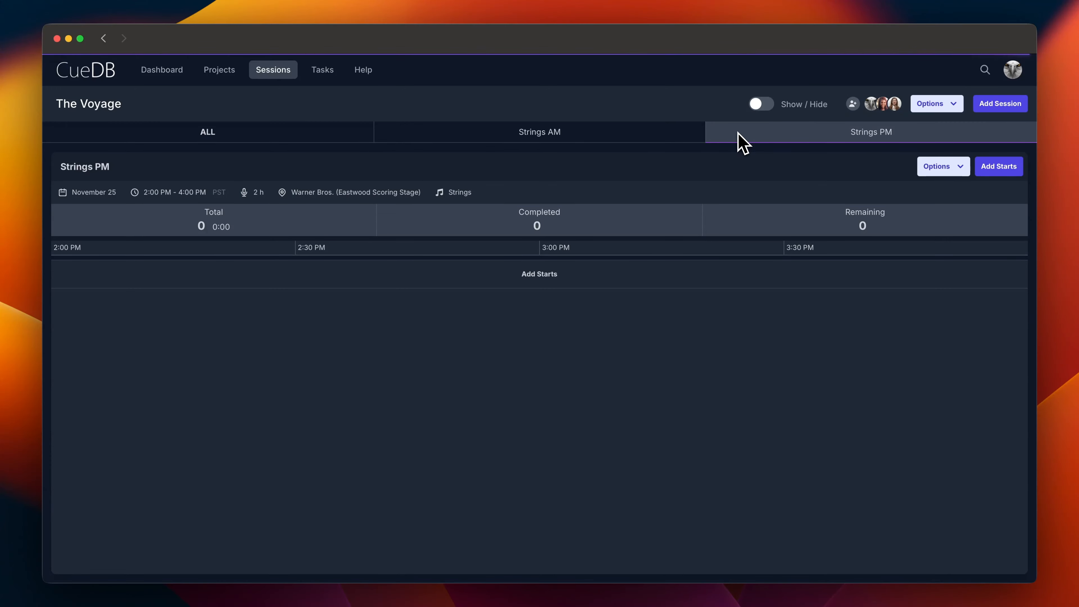
pyautogui.click(551, 137)
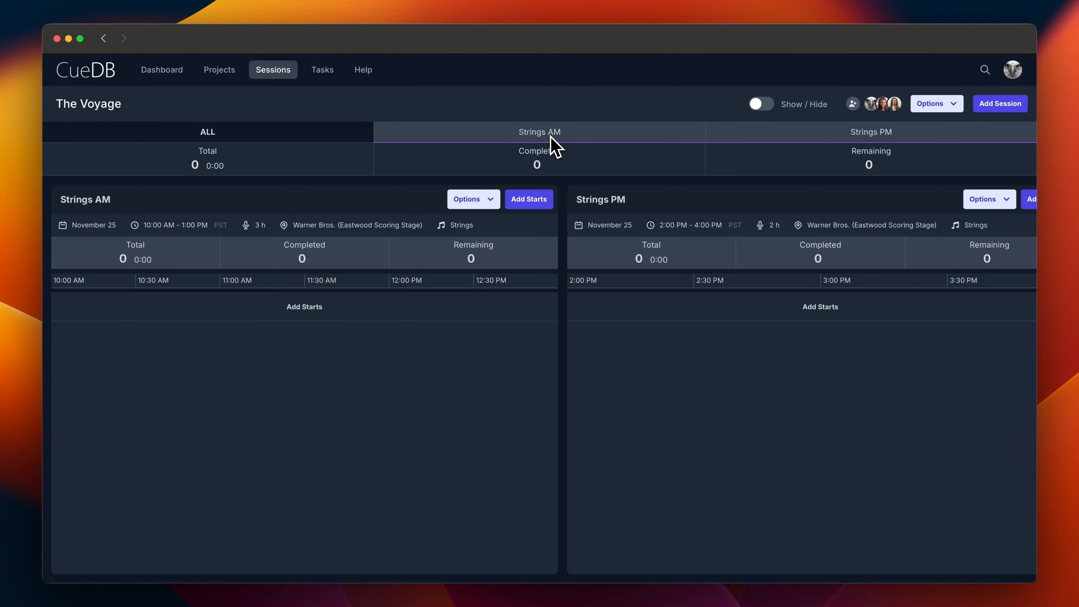
pyautogui.click(447, 135)
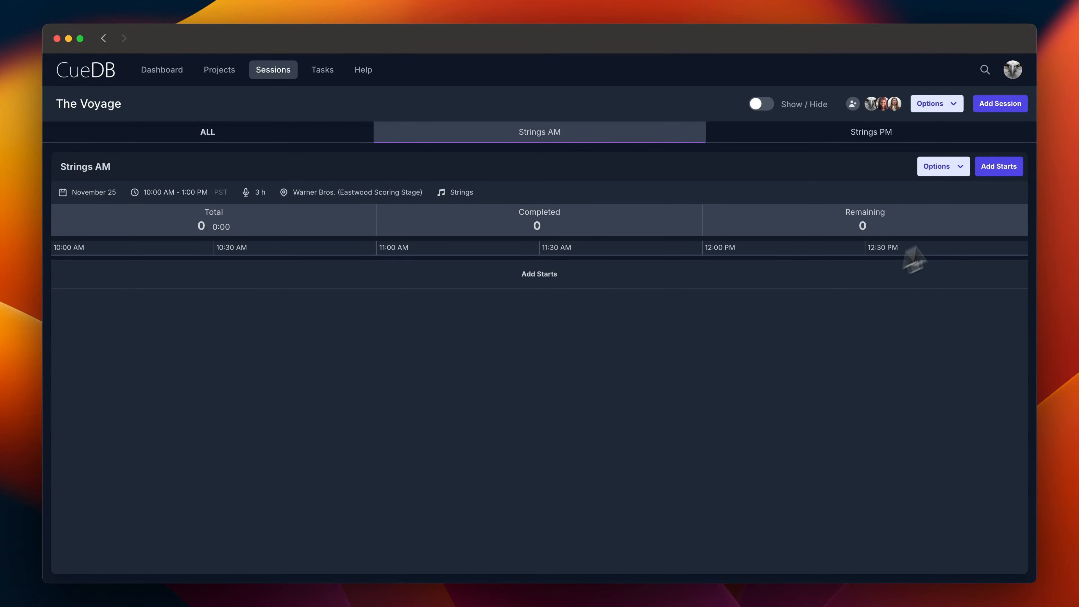
pyautogui.click(998, 167)
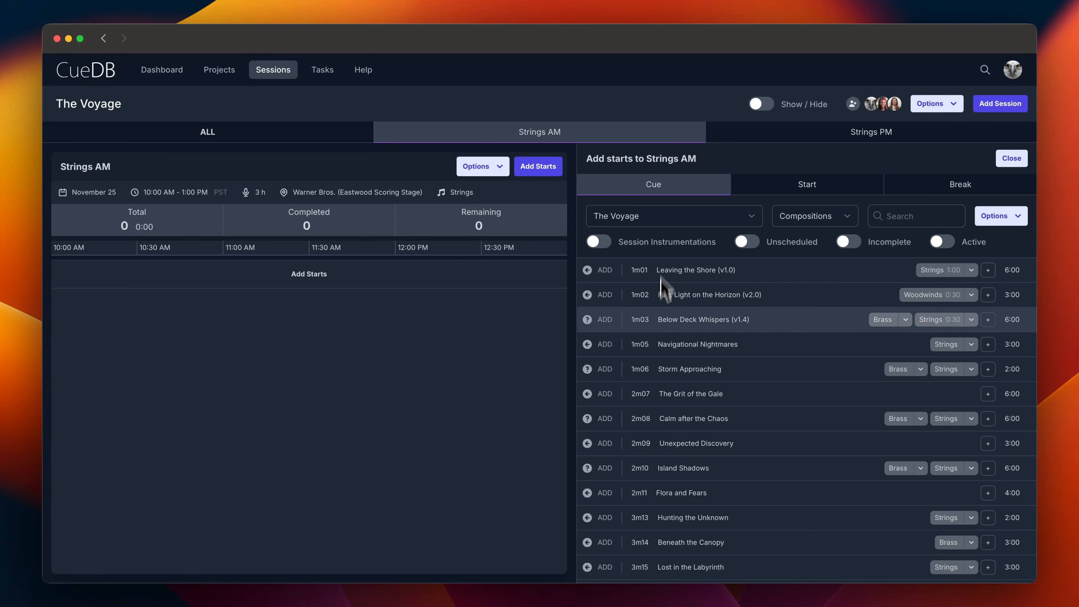
# - Try listing All Cues for The Voyage and switch the cue list back to Compositions
pyautogui.click(824, 217)
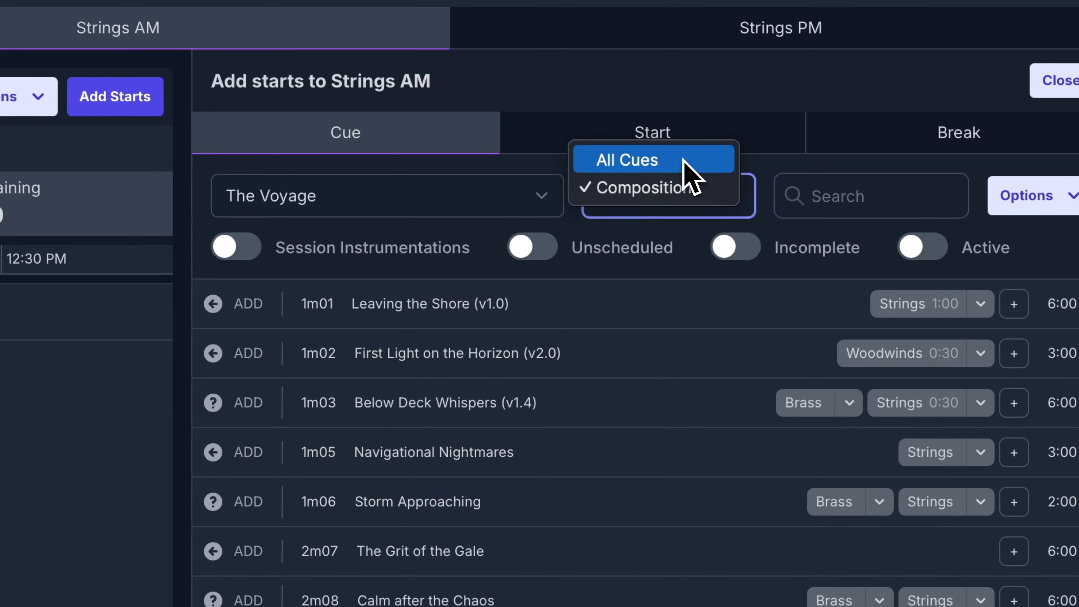
pyautogui.click(707, 166)
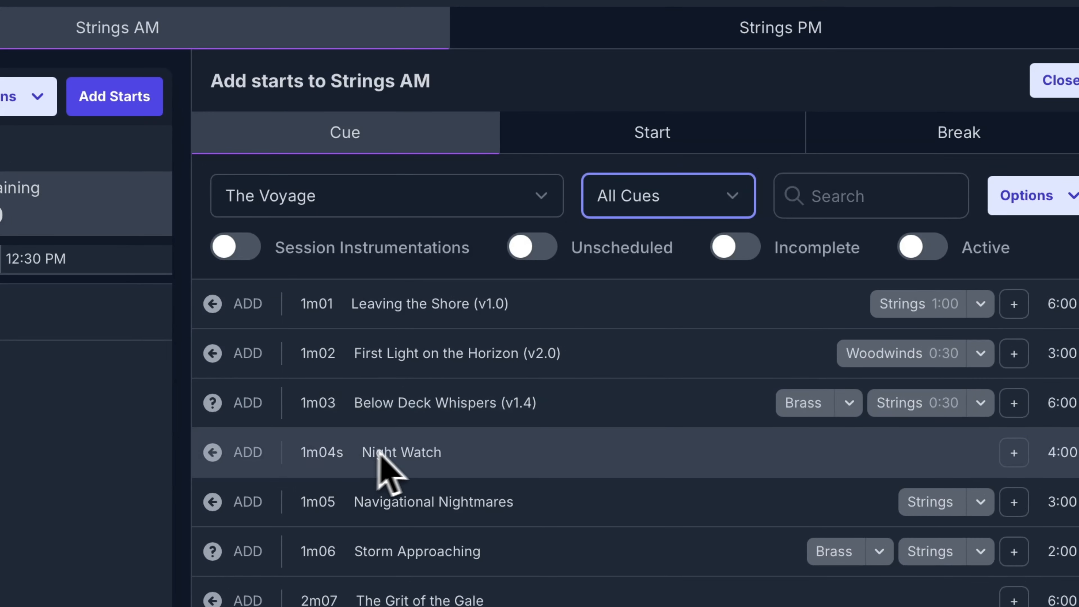
pyautogui.click(657, 211)
pyautogui.click(659, 215)
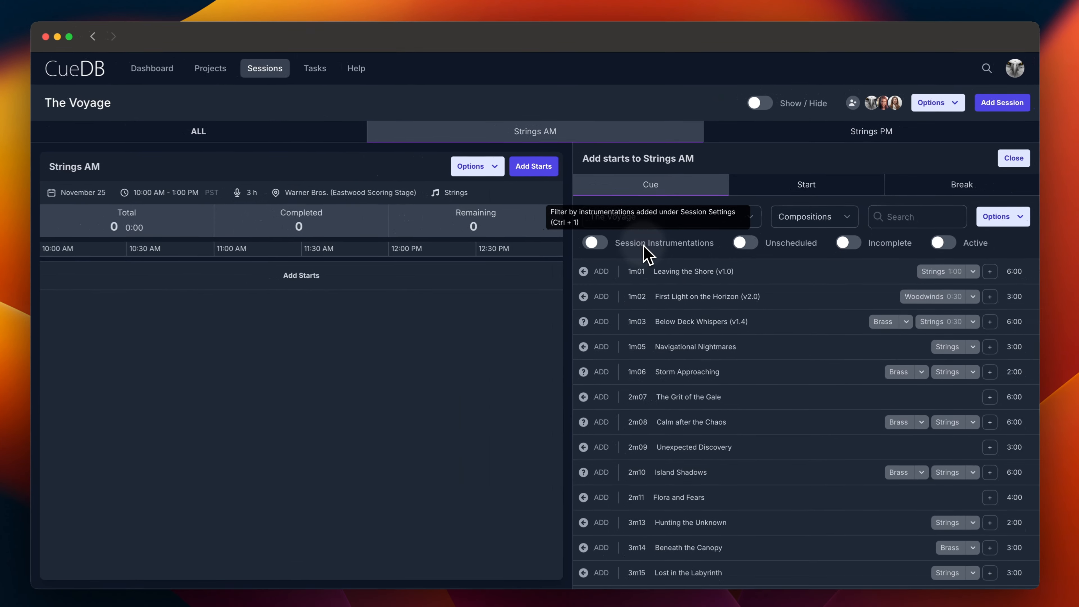
# - Filter the cues by session instrumentations and add 1m01, 1m03, 1m05, 1m06, 2m08, 2m10, 3m13 and 3m15 to Strings AM
pyautogui.click(334, 255)
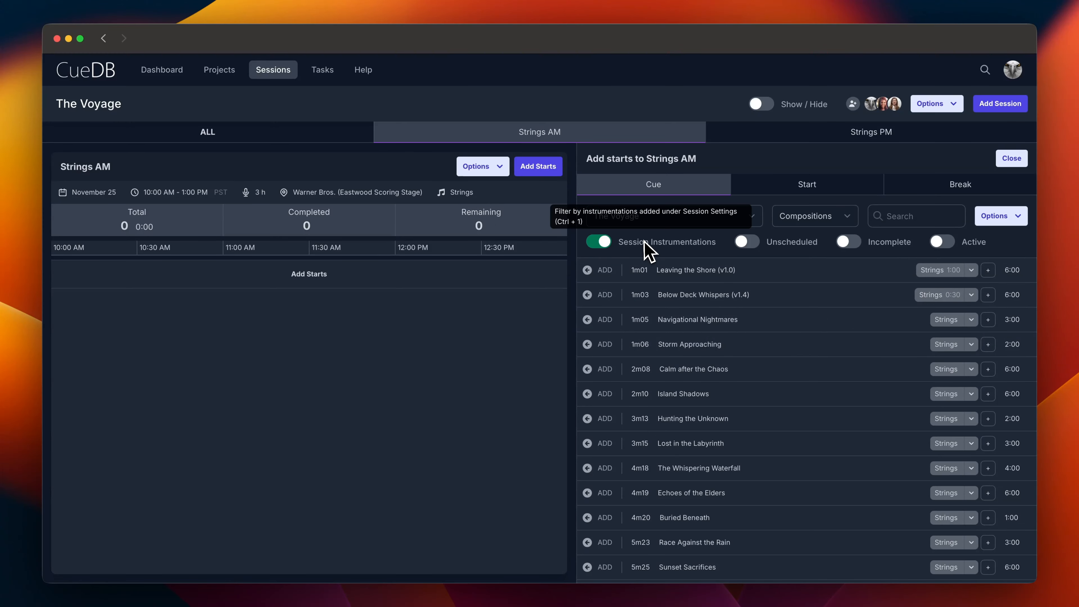
pyautogui.click(604, 273)
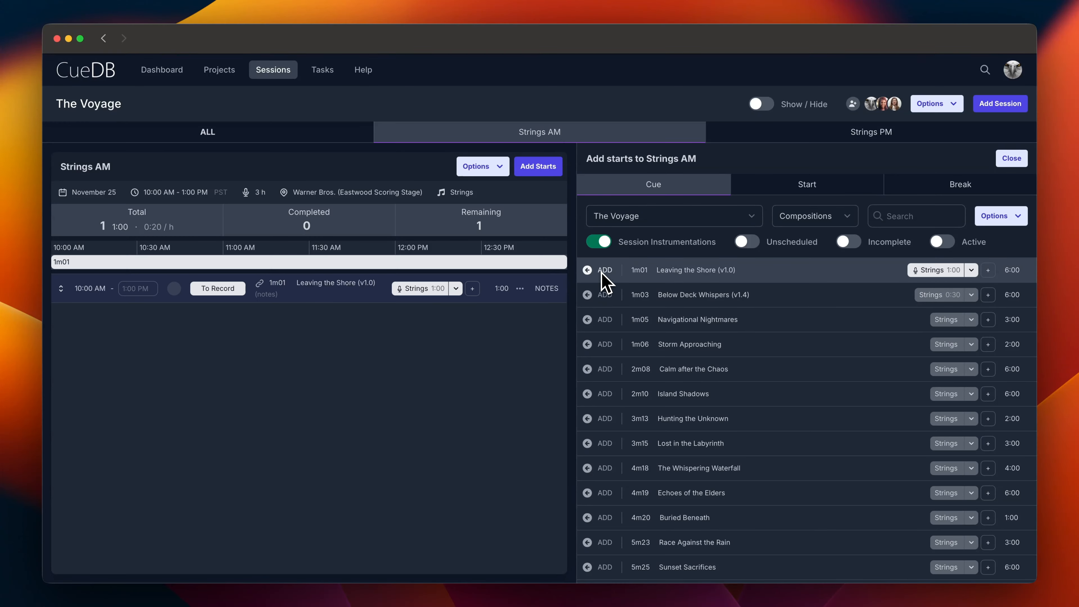
pyautogui.click(604, 296)
pyautogui.click(602, 322)
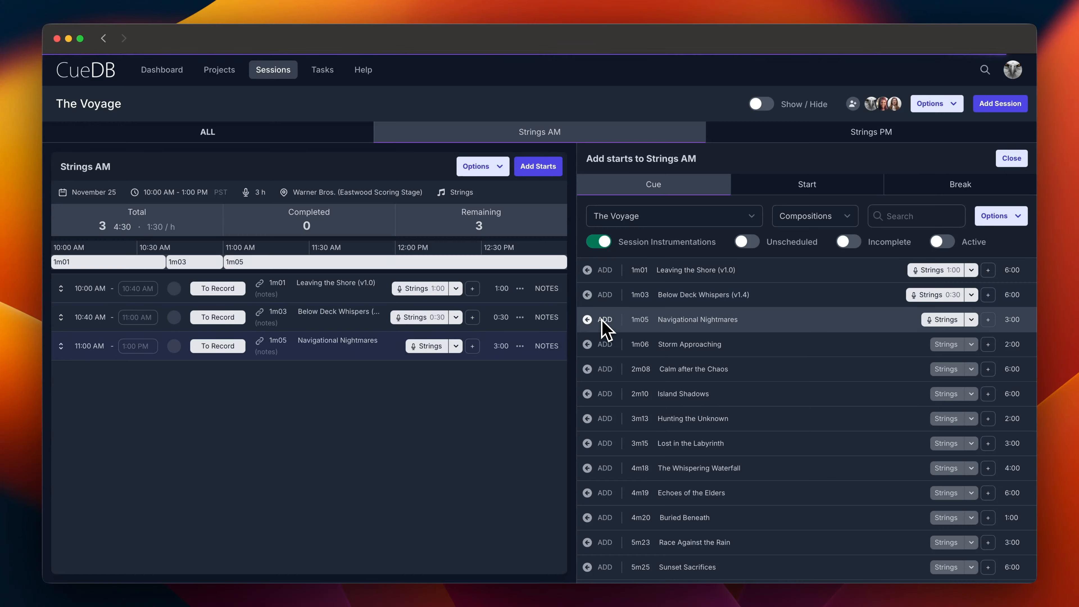
pyautogui.click(600, 345)
pyautogui.click(602, 369)
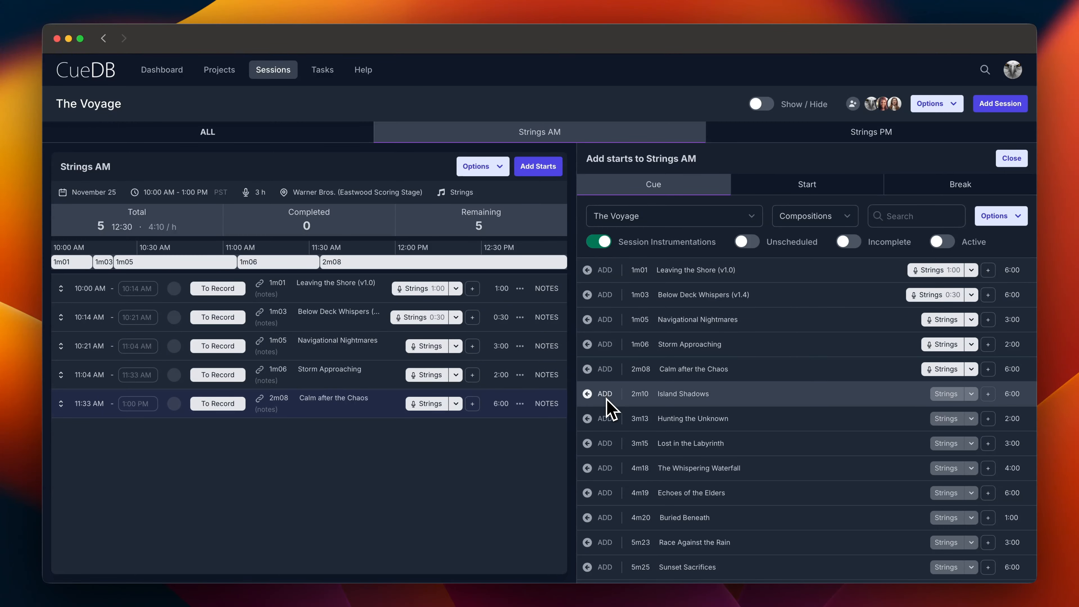
pyautogui.click(603, 394)
pyautogui.scroll(-2, 642, 436)
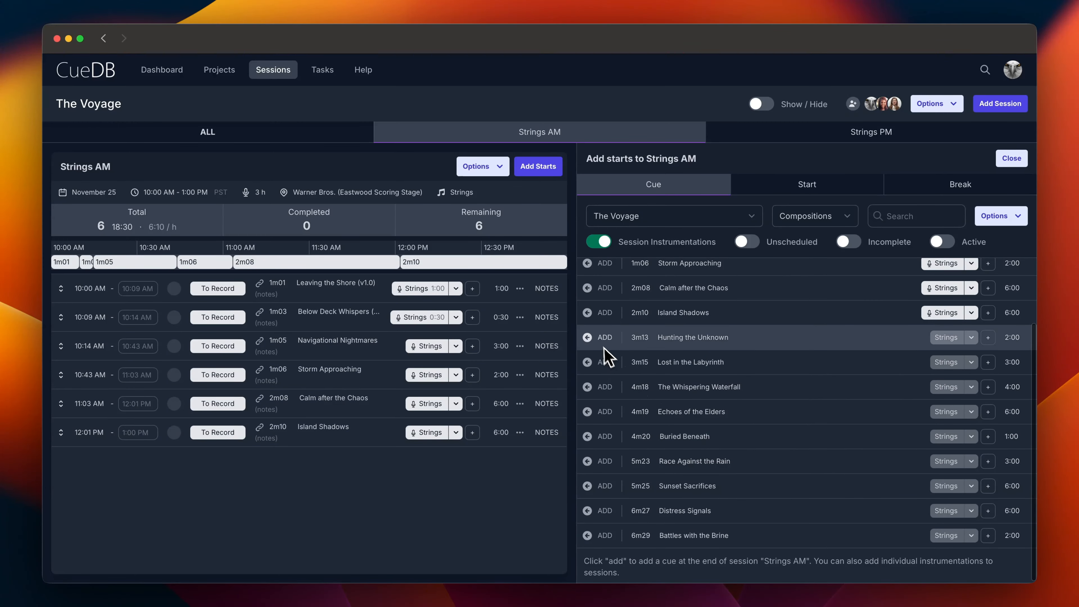
pyautogui.click(605, 338)
pyautogui.click(606, 363)
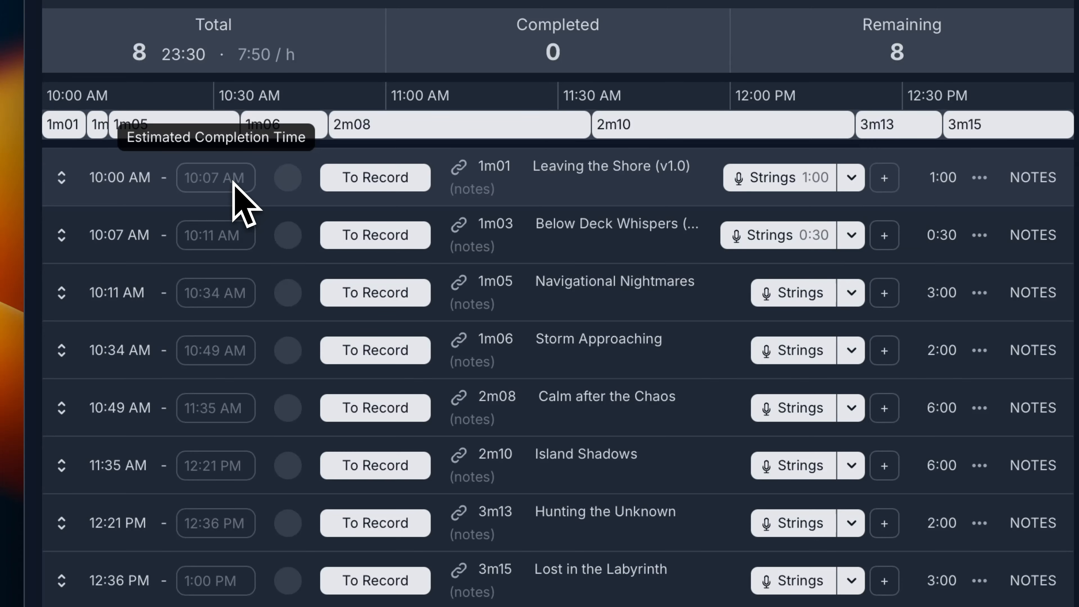
# - Try marking 1m01 Leaving the Shore as High Priority, Hard, and reset its priority to None
pyautogui.scroll(1, 295, 197)
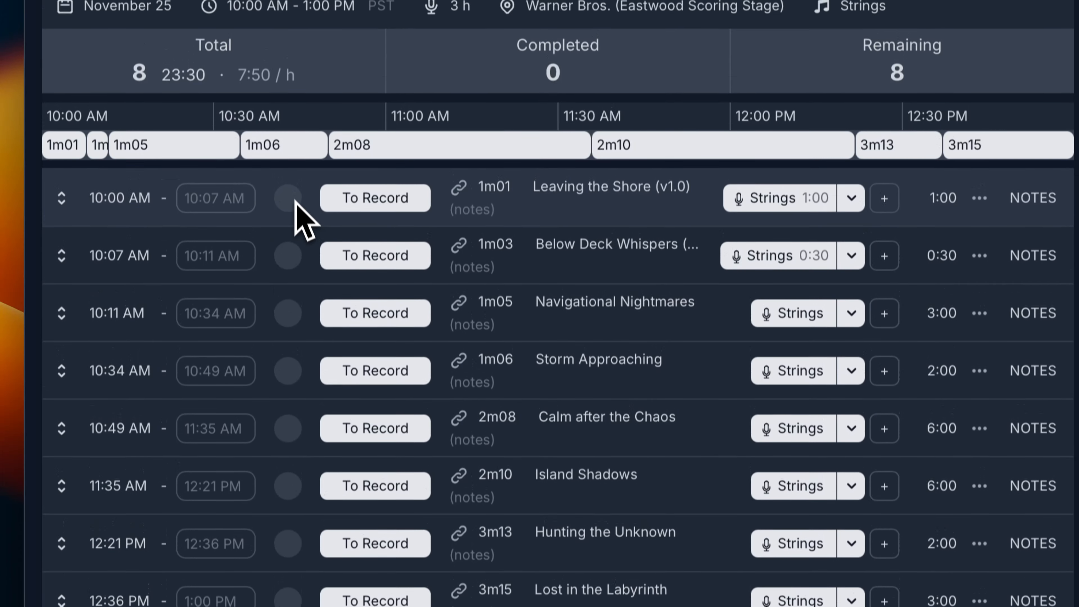
pyautogui.click(292, 198)
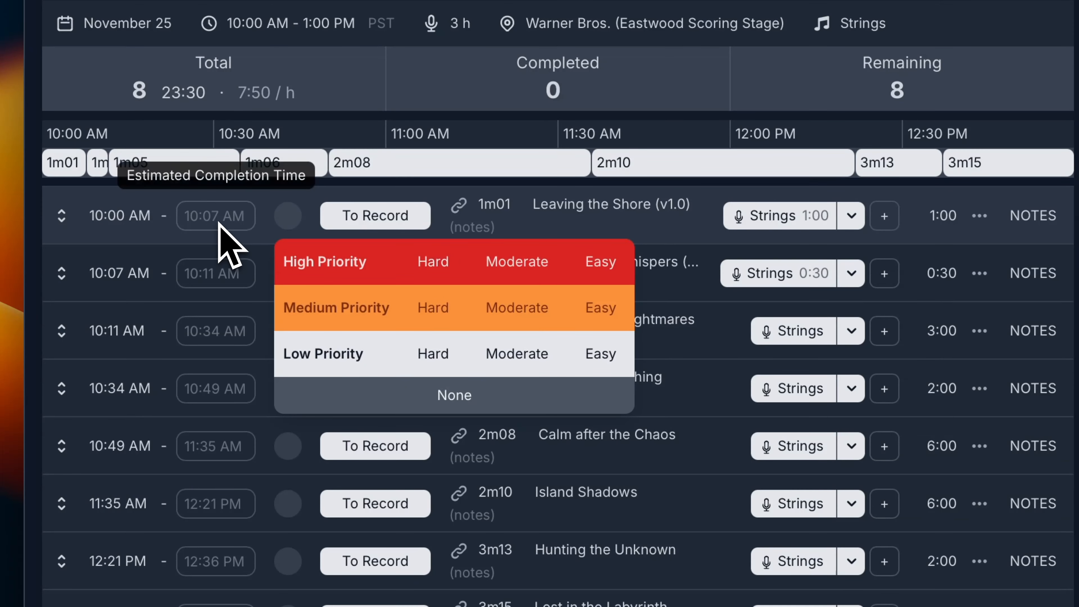
pyautogui.click(437, 265)
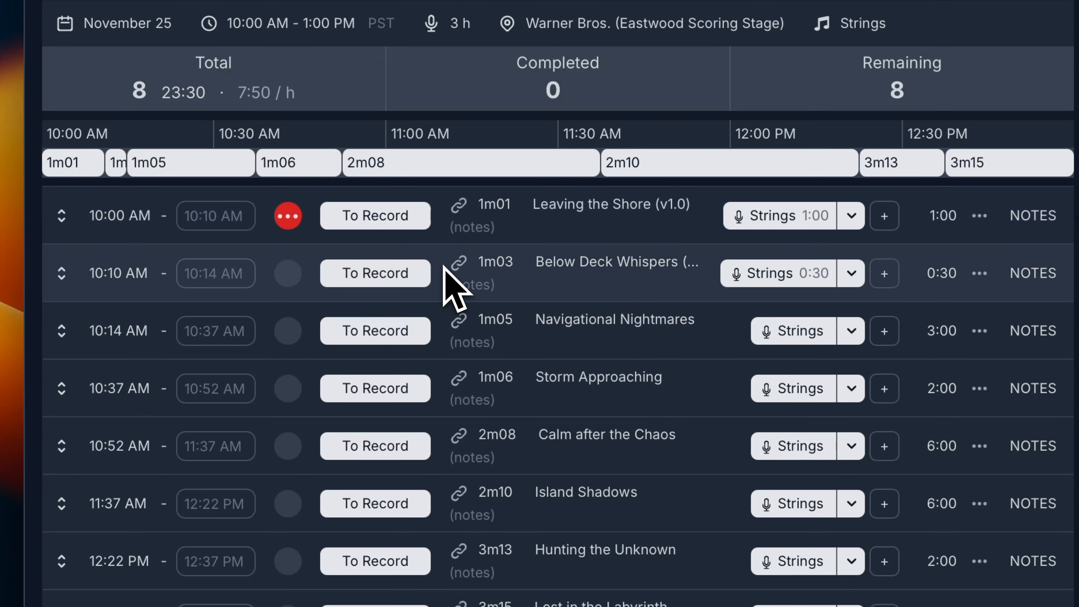
pyautogui.click(292, 226)
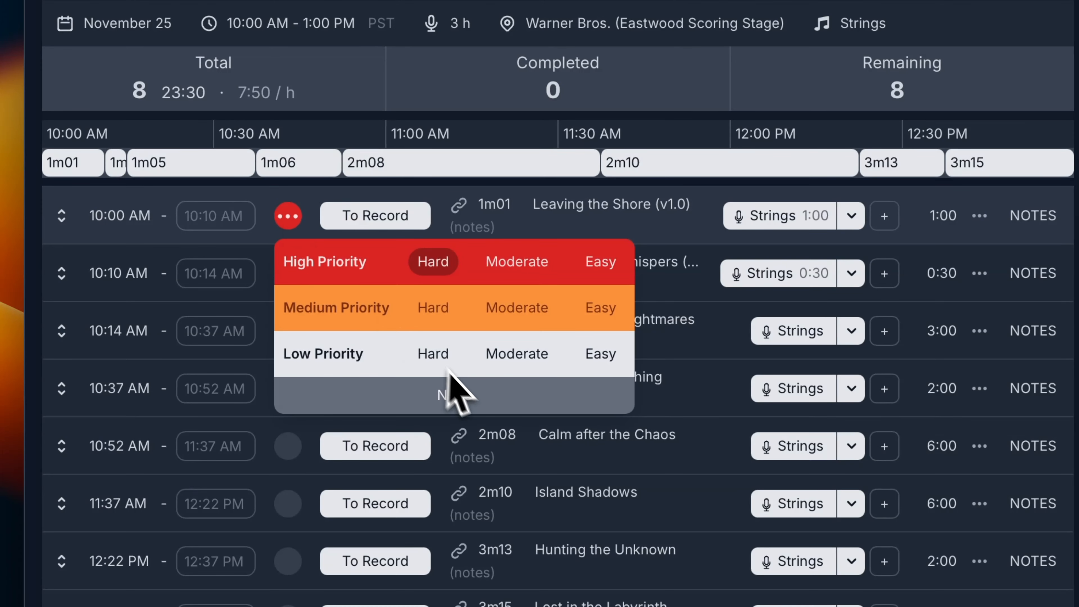
pyautogui.click(466, 397)
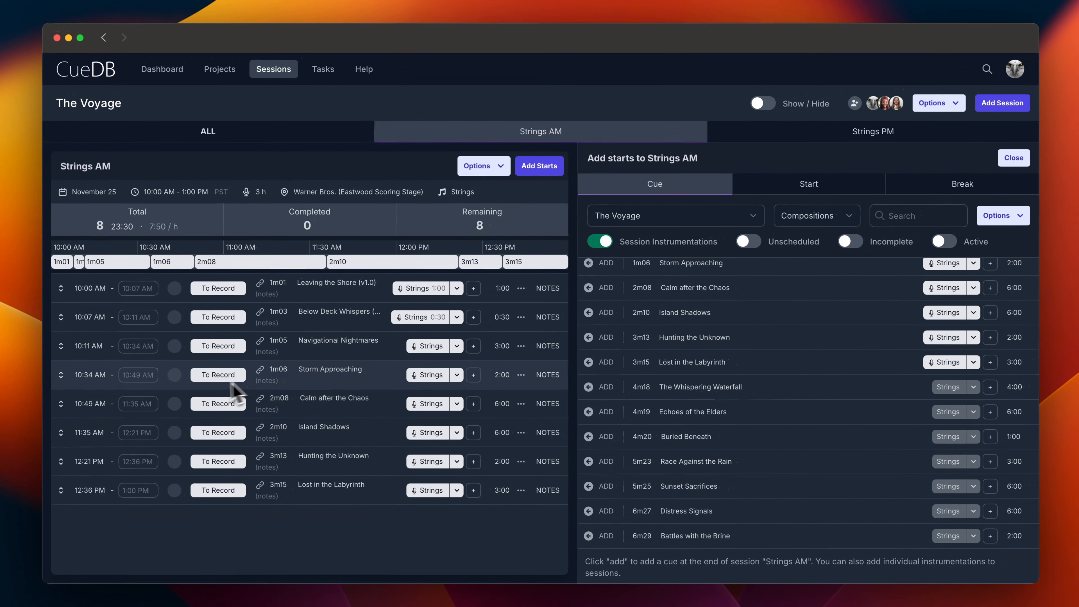
# - Reorder the Strings AM starts so that 1m06 and 2m08 precede 1m05, and 3m15 comes before 2m10
pyautogui.moveTo(61, 403); pyautogui.dragTo(60, 345)
pyautogui.moveTo(65, 497); pyautogui.dragTo(67, 341)
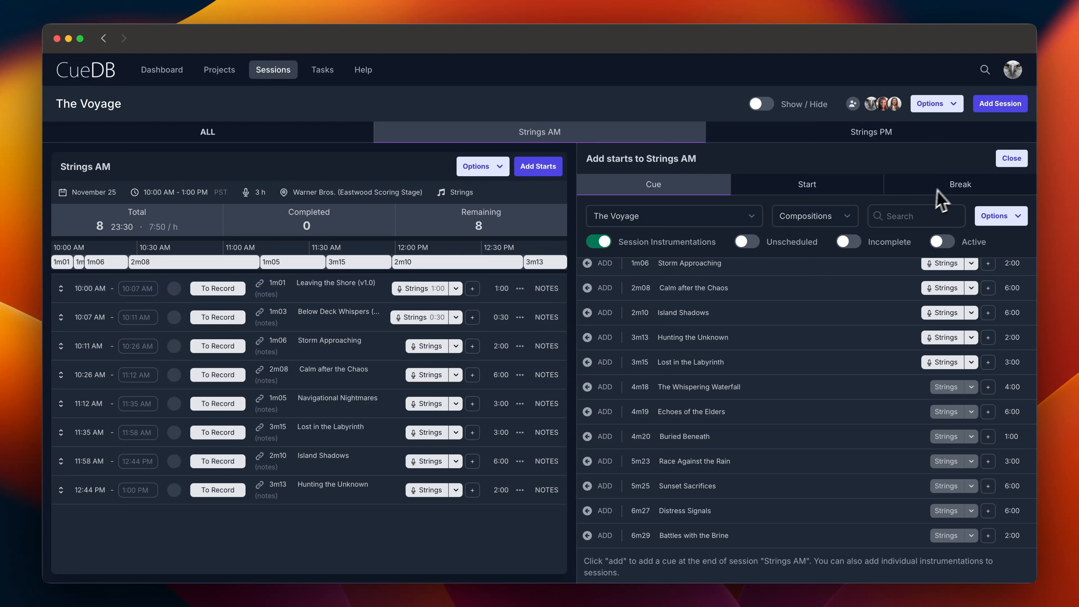
# - Add a 10 min break to Strings AM and place it between 2m08 and 1m05
pyautogui.click(951, 189)
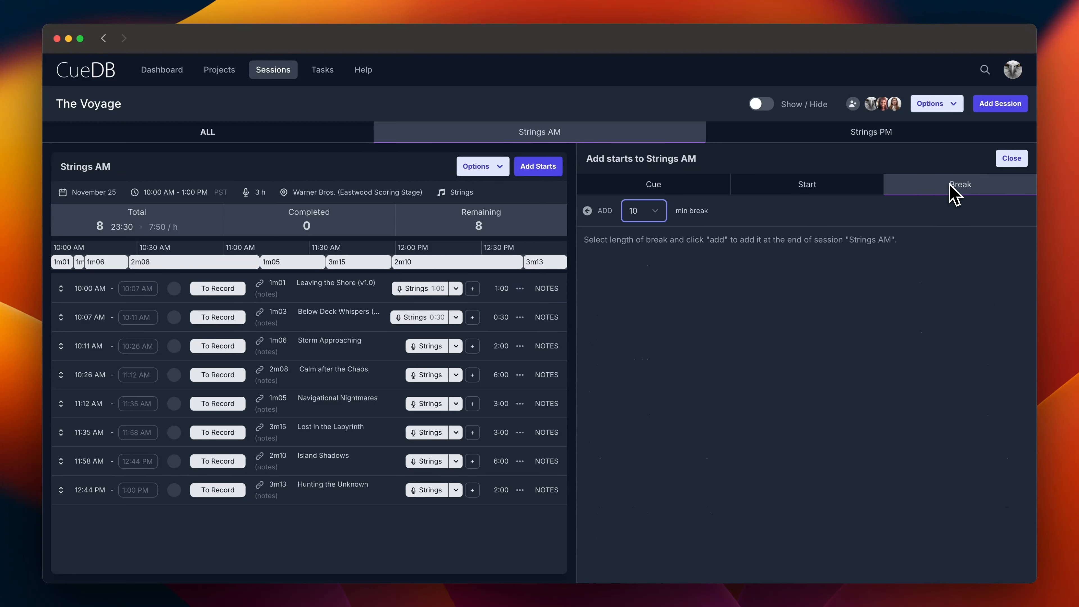
pyautogui.click(604, 211)
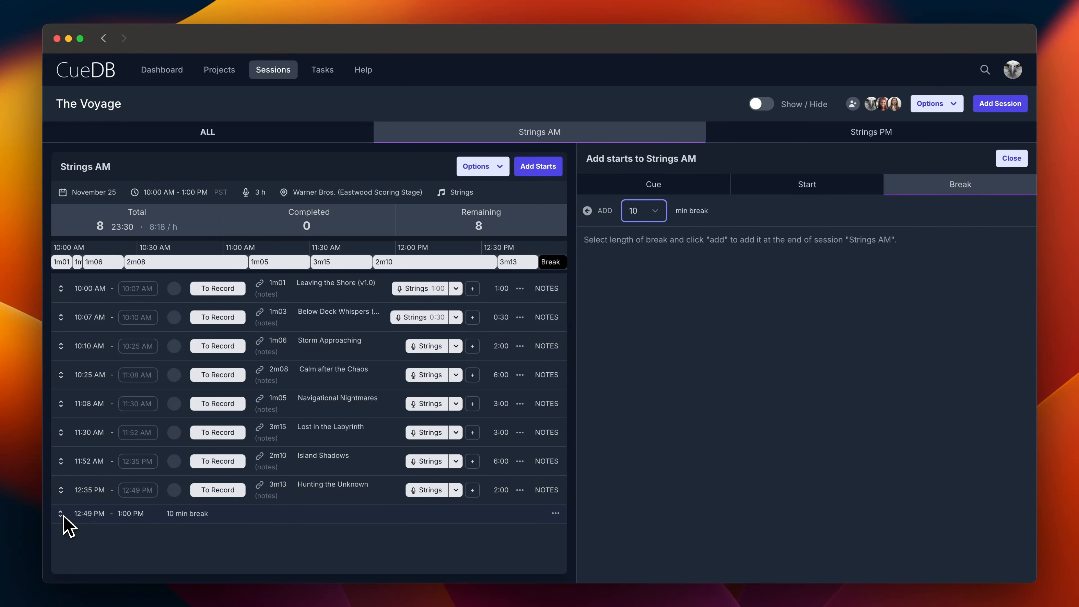
pyautogui.moveTo(65, 526); pyautogui.dragTo(63, 400)
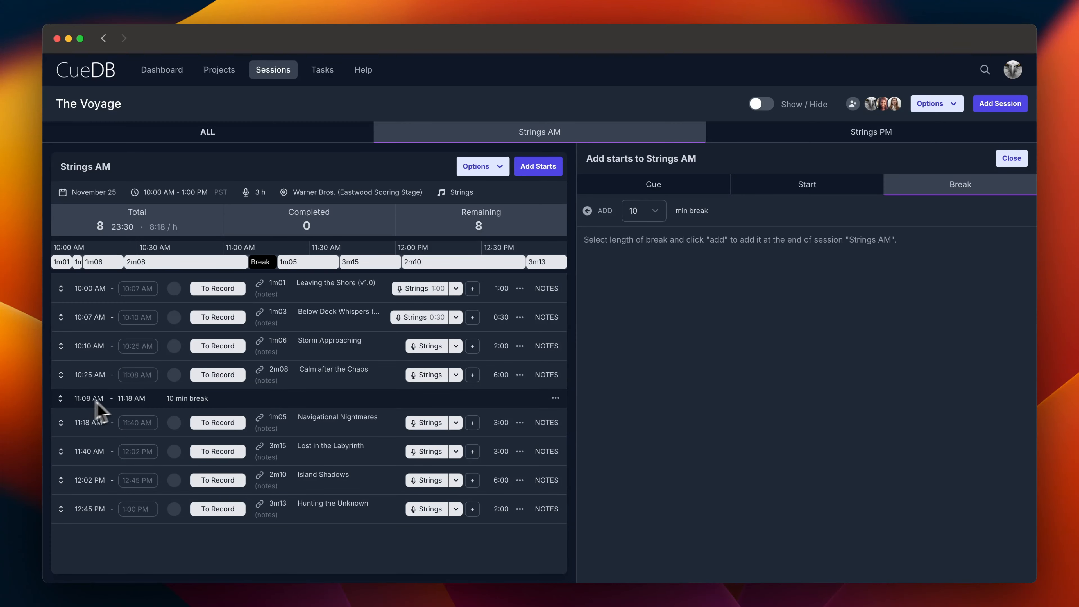
# - Add a custom start titled String FX at the end of the Strings AM session
pyautogui.click(810, 187)
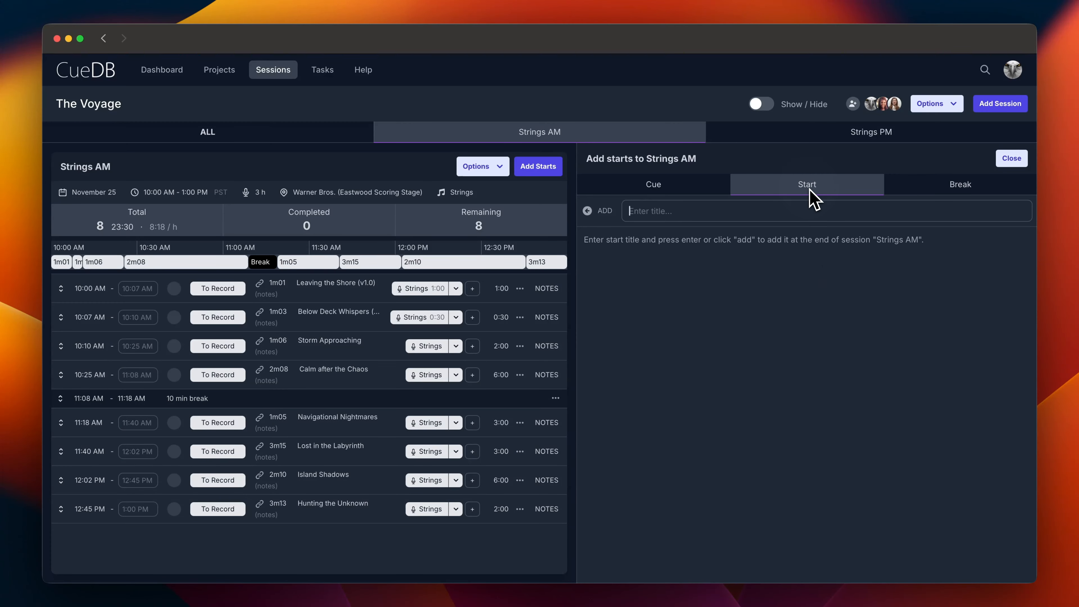
pyautogui.click(709, 212)
pyautogui.write('String FX')
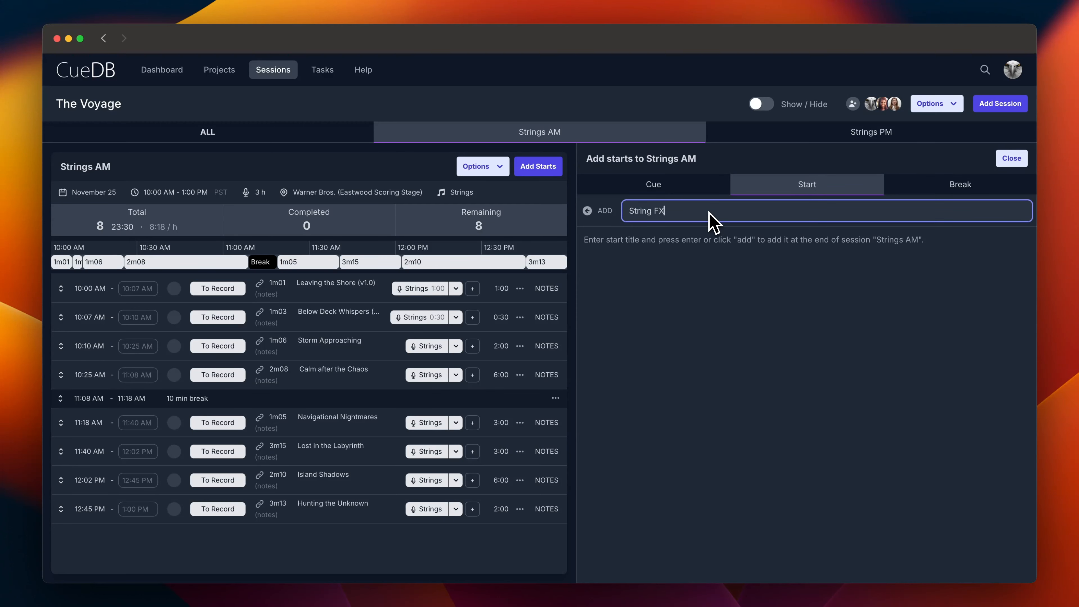
pyautogui.click(604, 211)
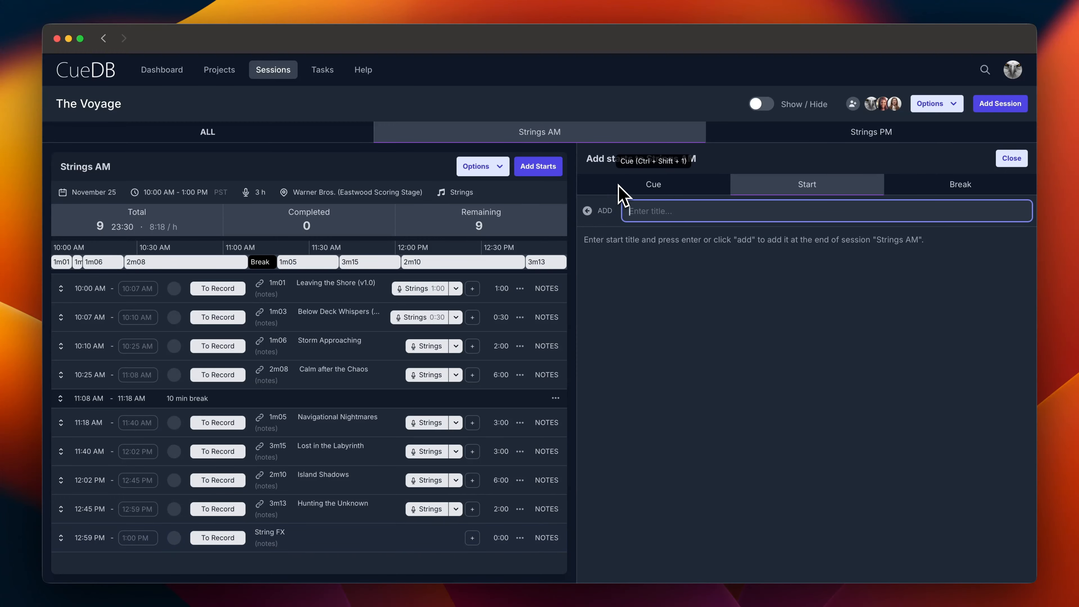
# - Set the duration of the String FX start at the end of Strings AM to 1:00
pyautogui.click(621, 196)
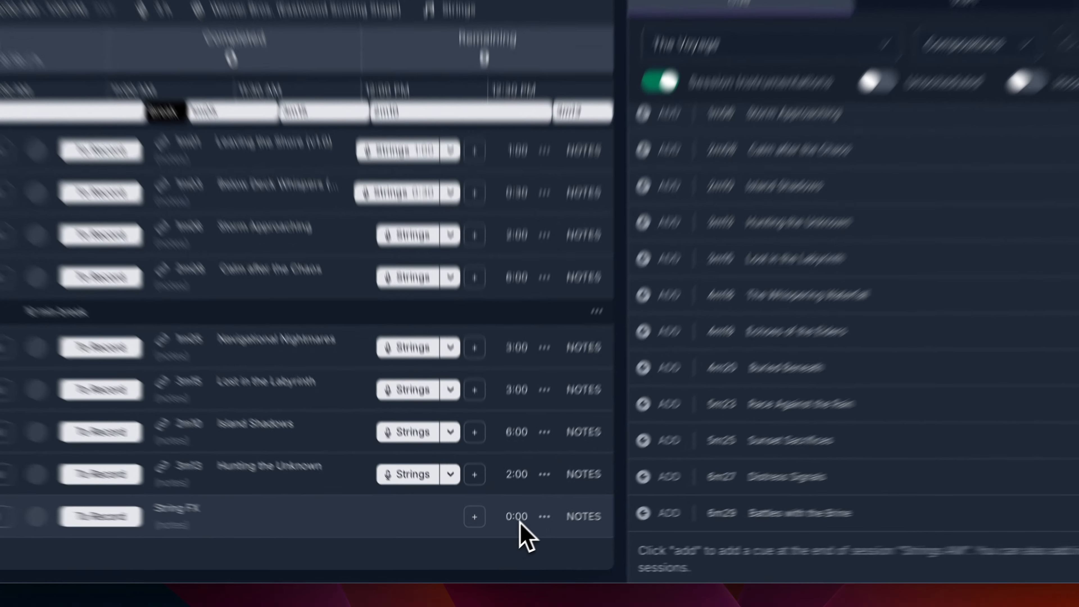
pyautogui.click(502, 539)
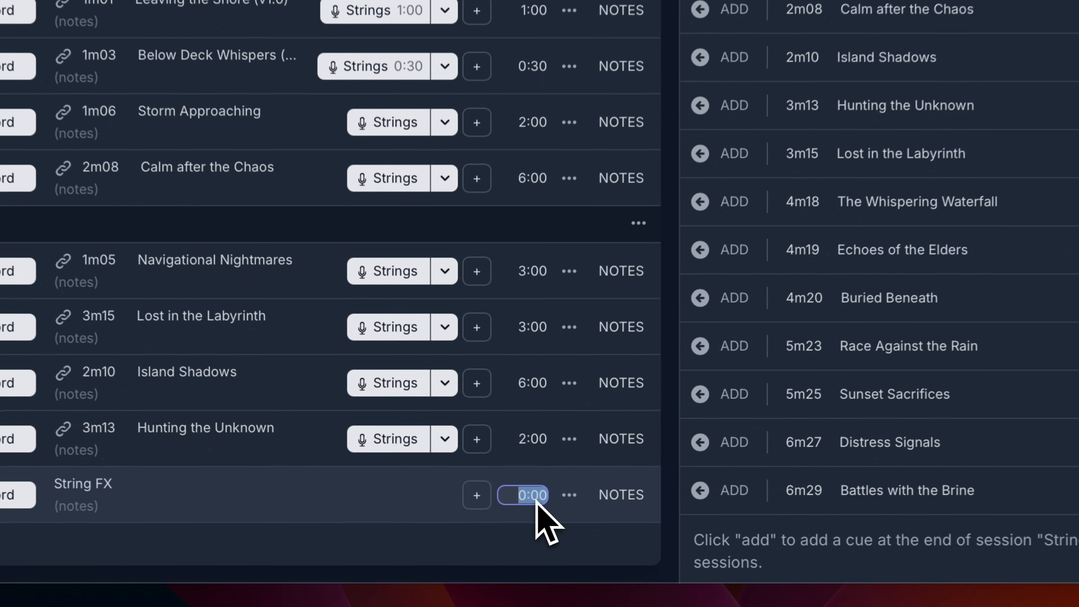
pyautogui.write('1')
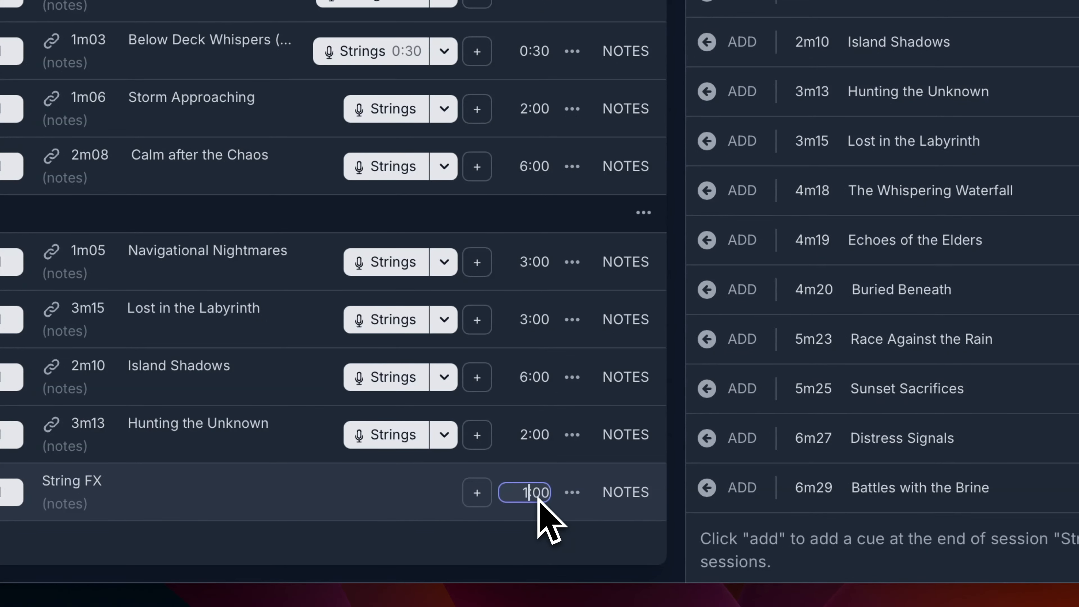
pyautogui.press('Return')
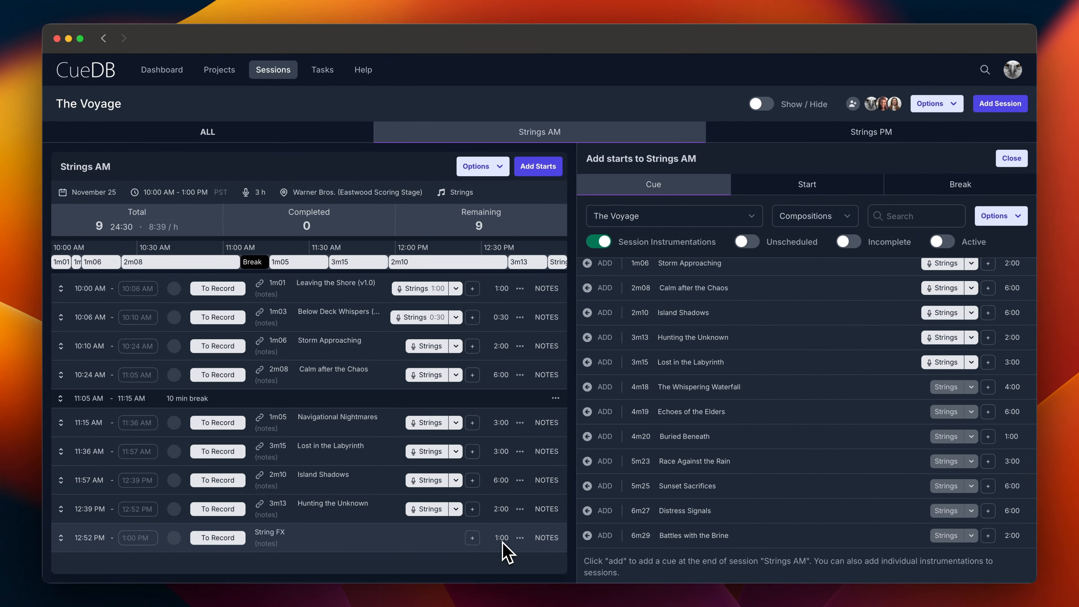
# - Set the duration of the 1m06 Storm Approaching start in Strings AM to 1:00
pyautogui.click(502, 346)
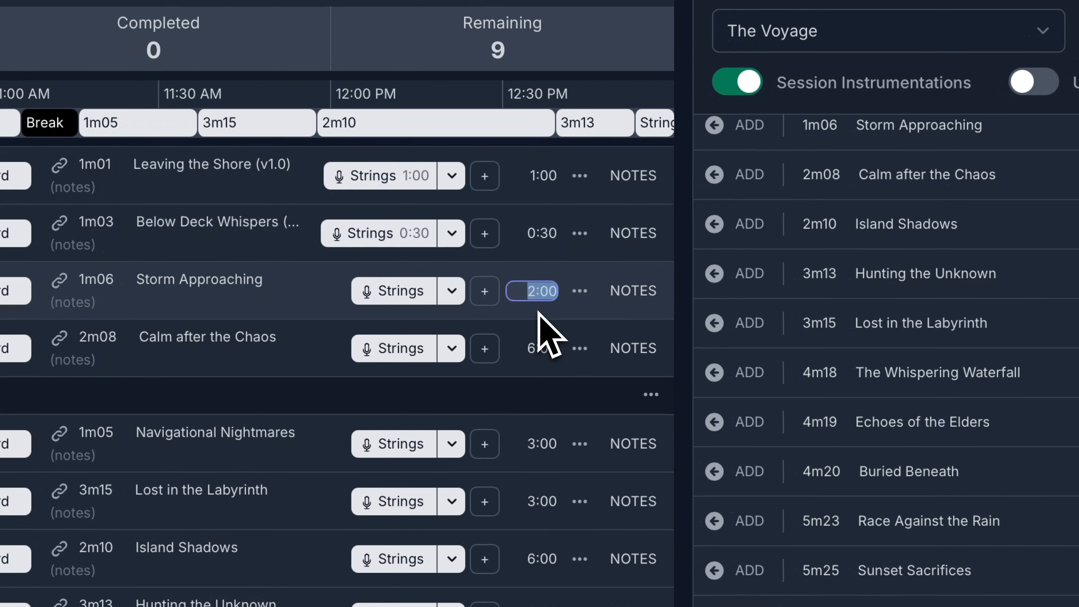
pyautogui.click(538, 312)
pyautogui.press('Return')
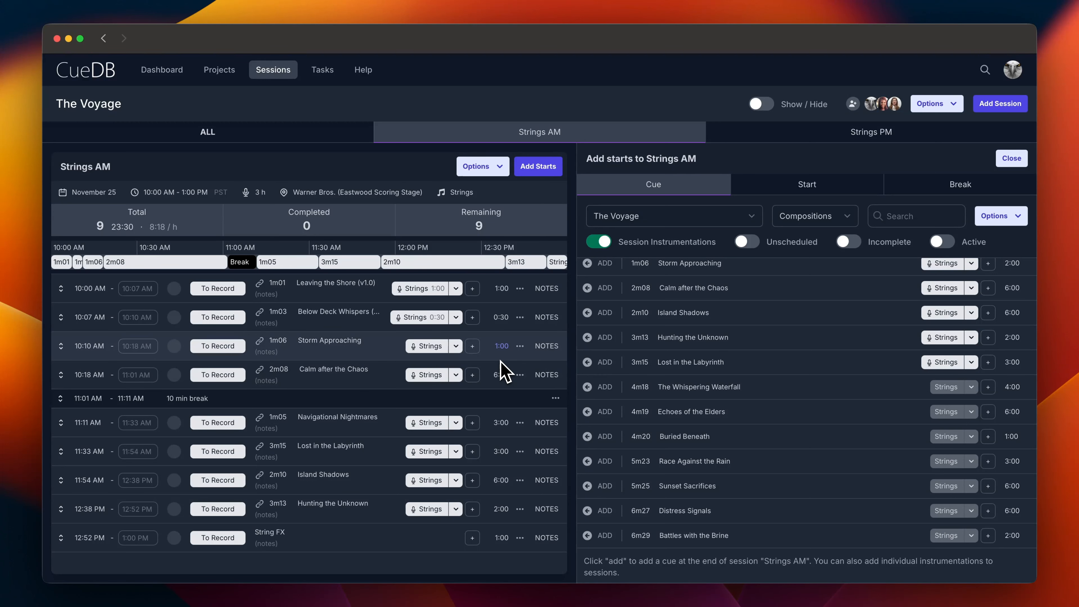
# - Add all unscheduled cues, 4m18 through 6m29, to the Strings PM session with instrumentations as individual starts
pyautogui.click(762, 133)
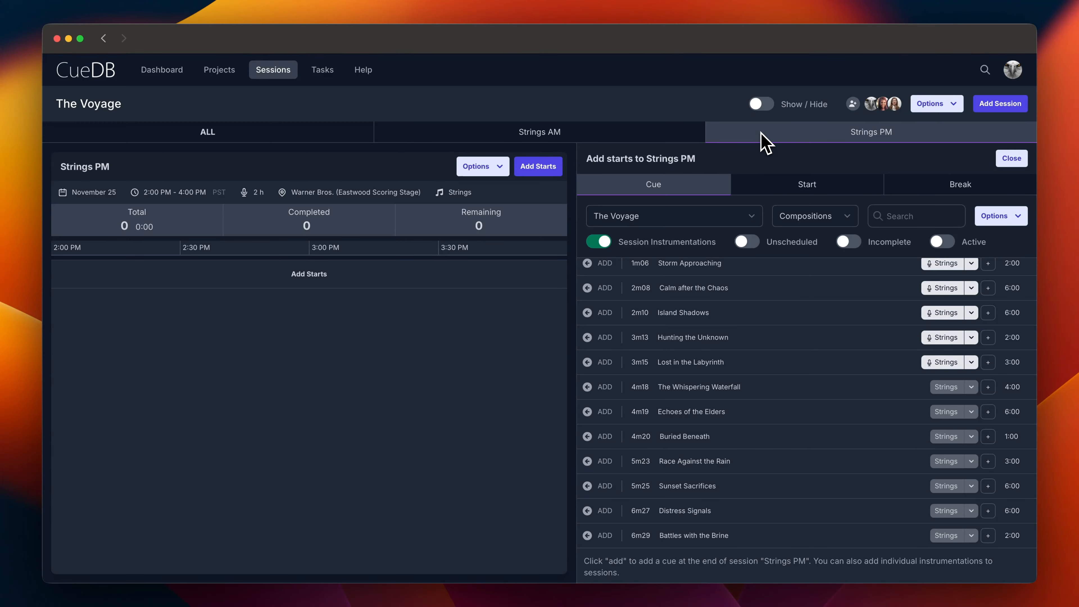
pyautogui.click(787, 243)
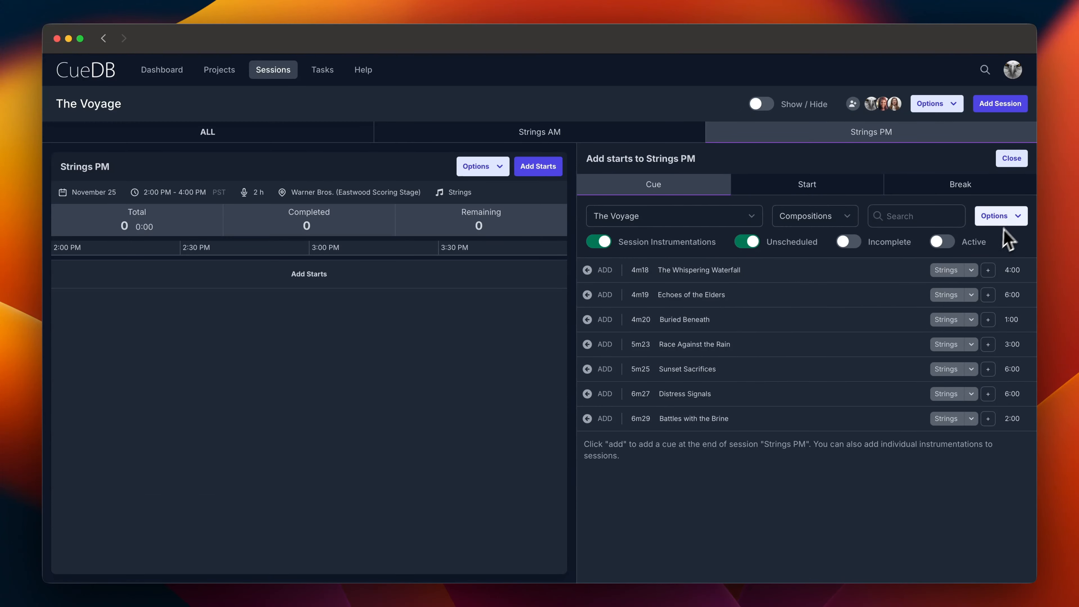
pyautogui.click(1007, 217)
pyautogui.click(942, 246)
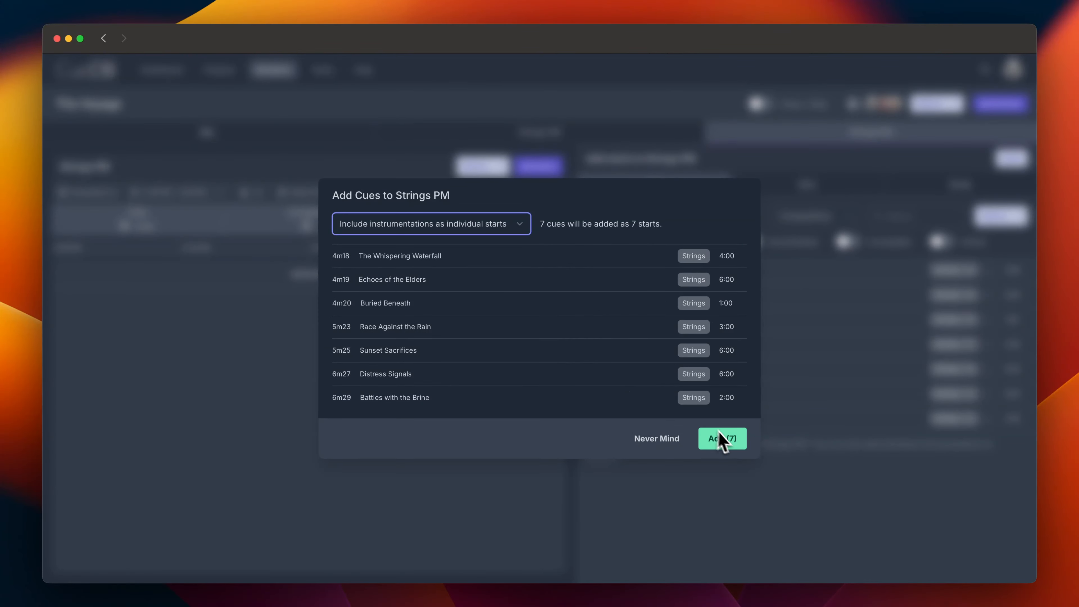
pyautogui.click(732, 443)
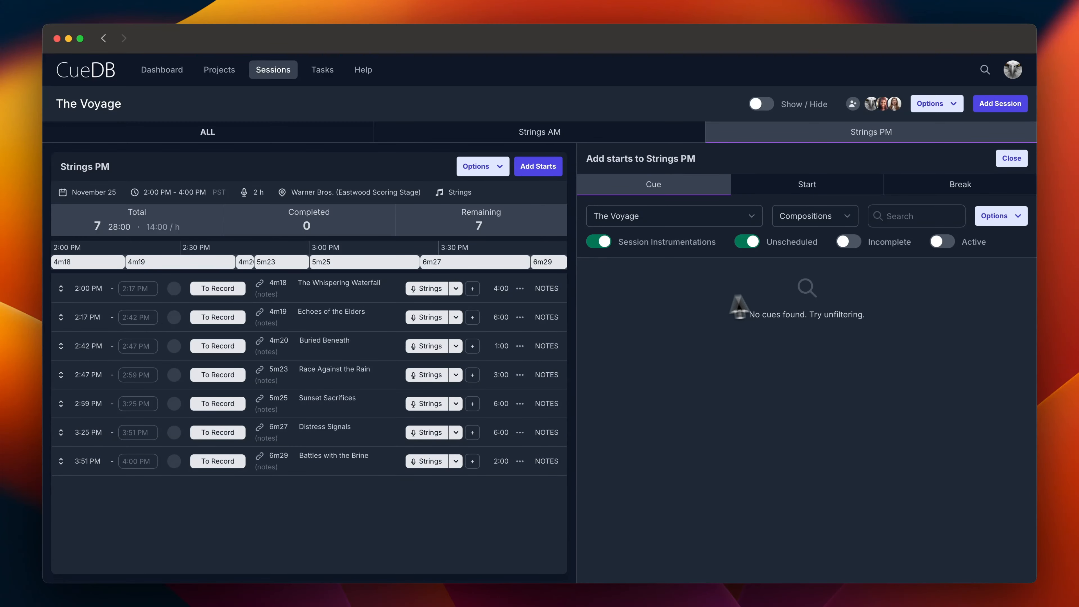
# - Add a 10 min break to Strings PM and place it between 4m20 and 5m23
pyautogui.click(955, 190)
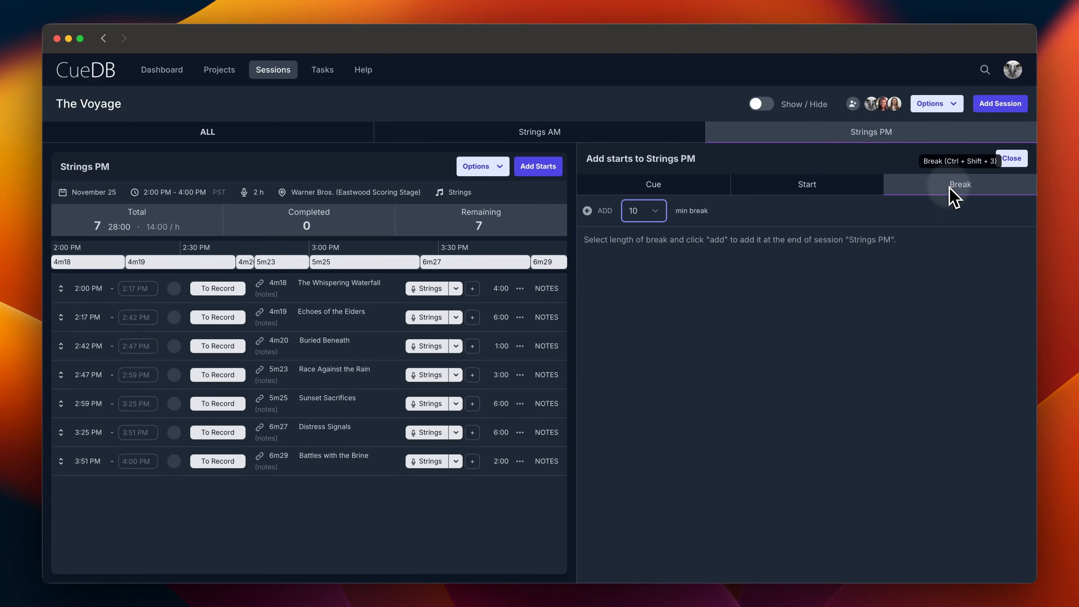
pyautogui.click(605, 212)
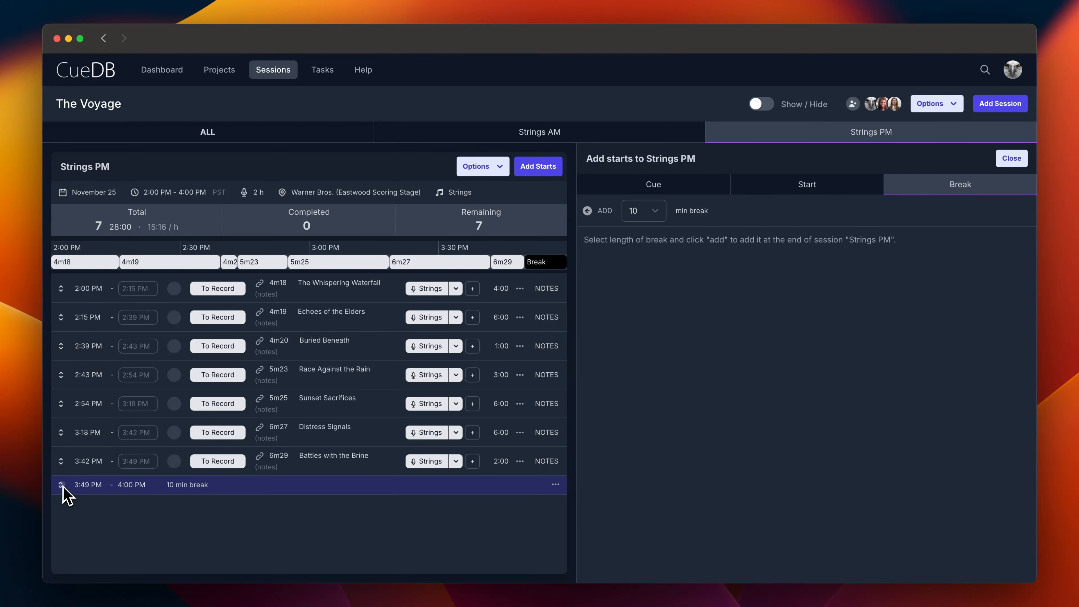
pyautogui.moveTo(62, 487); pyautogui.dragTo(65, 376)
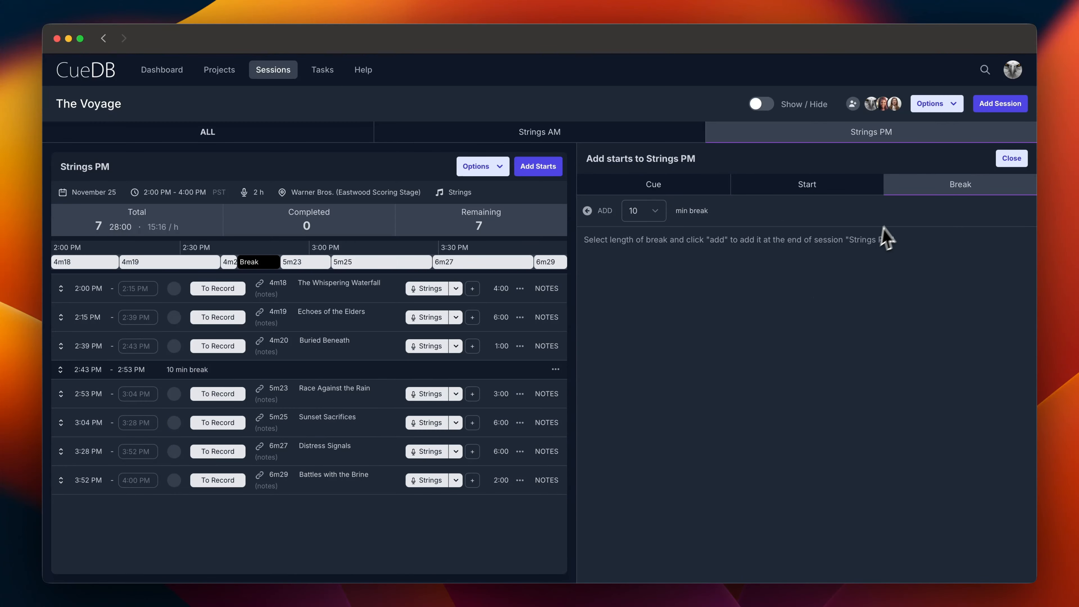
pyautogui.click(1012, 158)
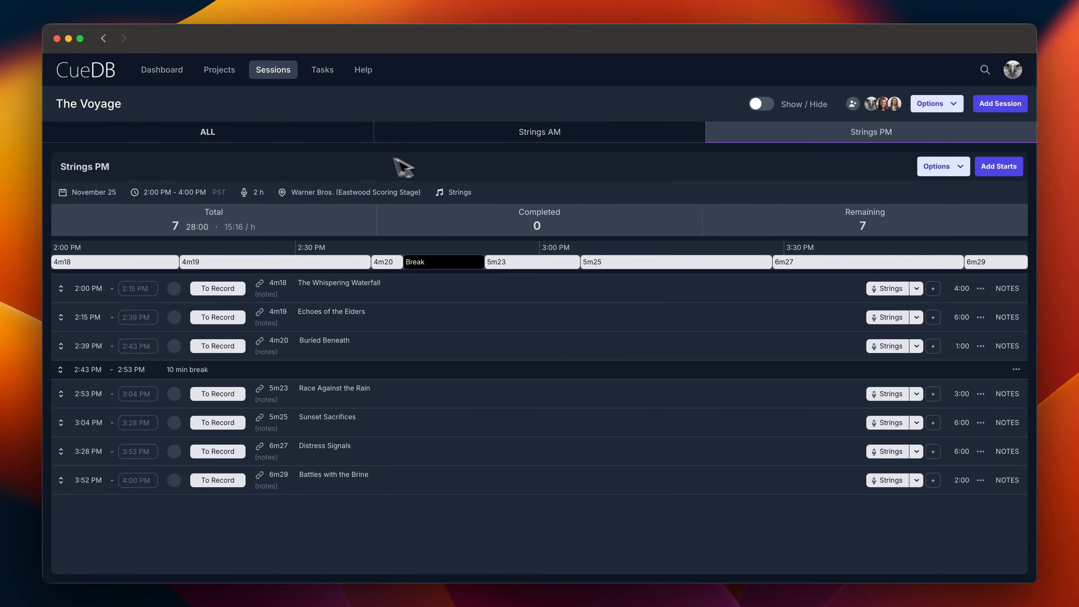
# - With all sessions shown, move 3m13 from Strings AM to after 5m23 in Strings PM, and 1m05 to before 4m20
pyautogui.click(317, 140)
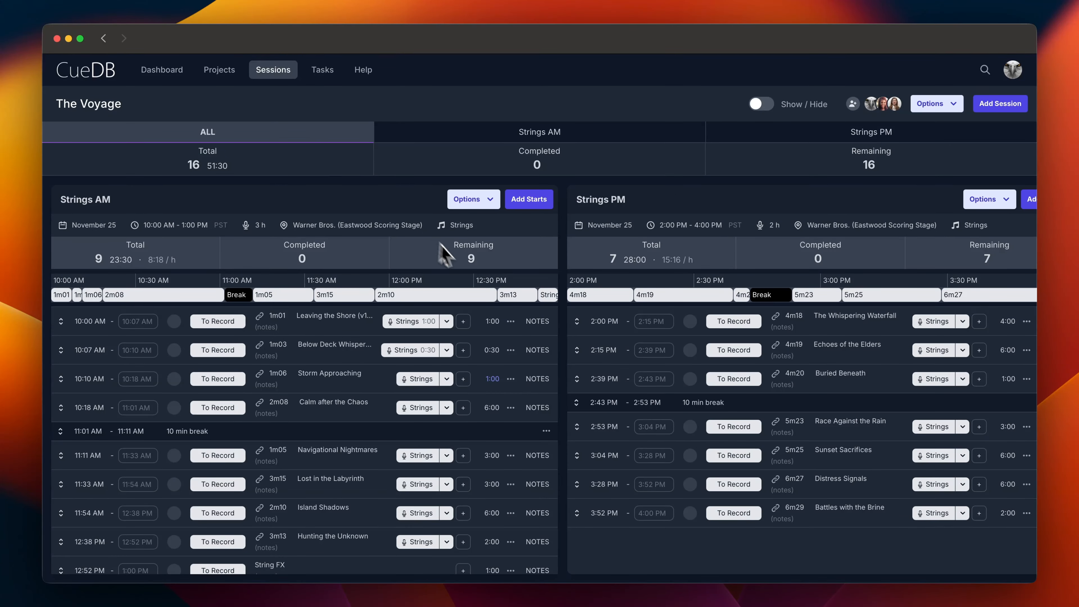
pyautogui.scroll(-1, 489, 383)
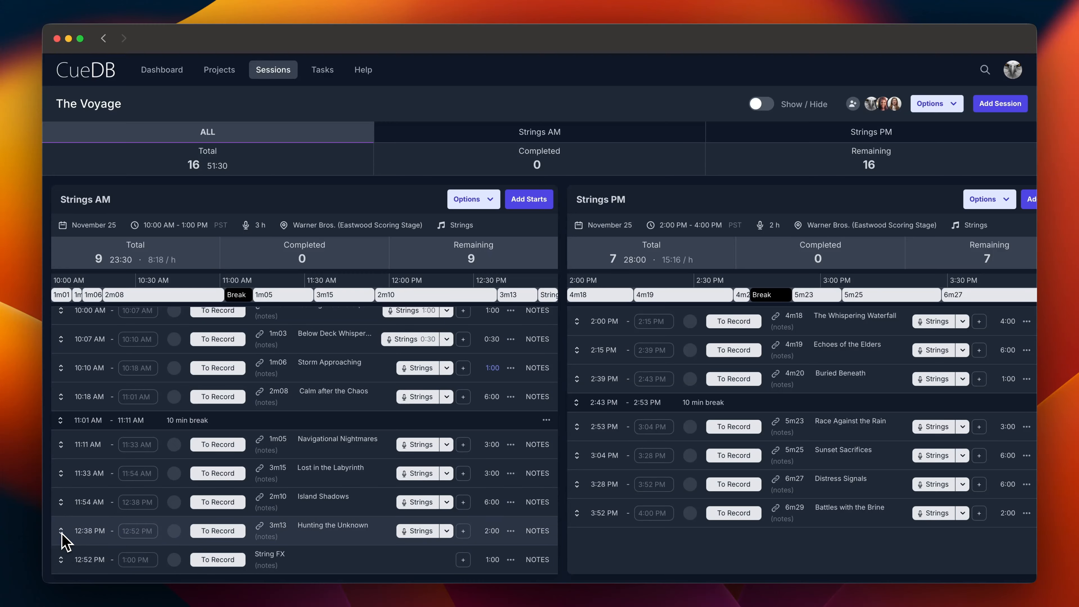
pyautogui.moveTo(60, 530); pyautogui.dragTo(626, 455)
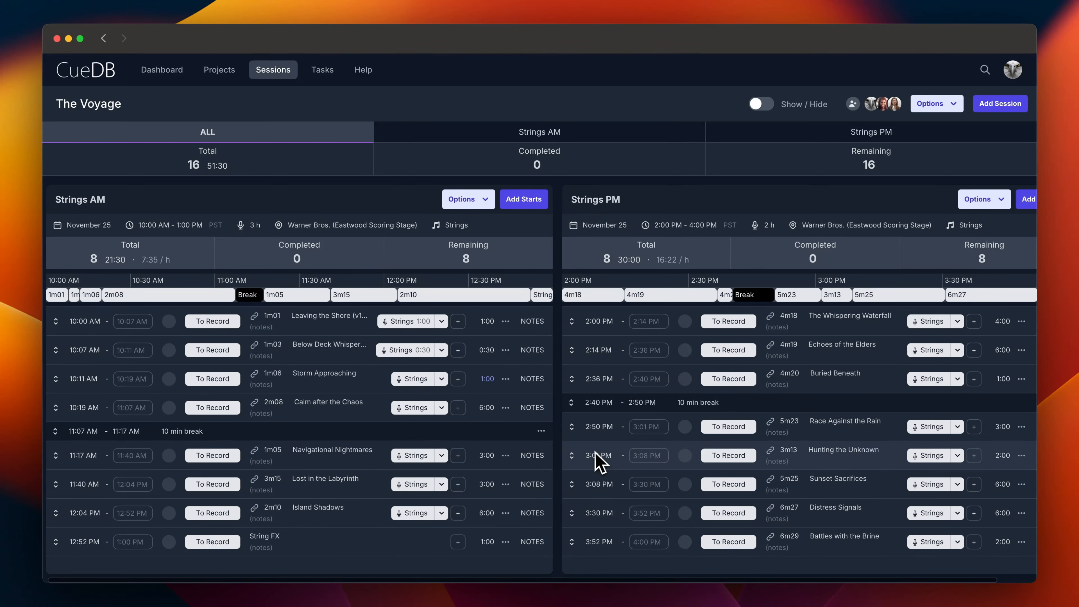
pyautogui.moveTo(55, 455); pyautogui.dragTo(611, 381)
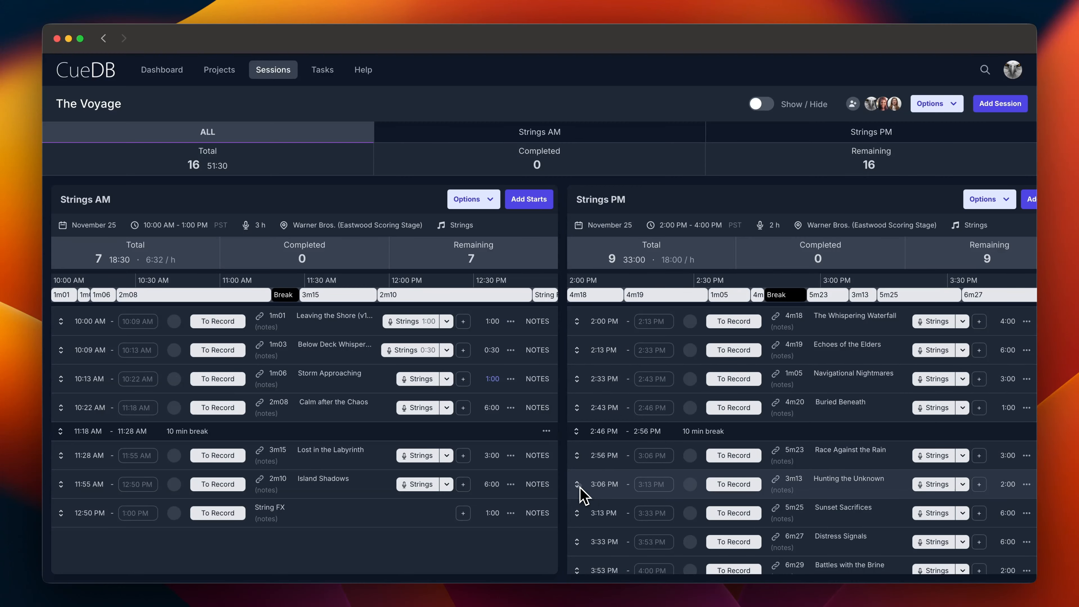
# - Move 3m13 back into Strings AM between 3m15 and 2m10, and move 4m19 into Strings AM after 1m01
pyautogui.moveTo(577, 484); pyautogui.dragTo(251, 496)
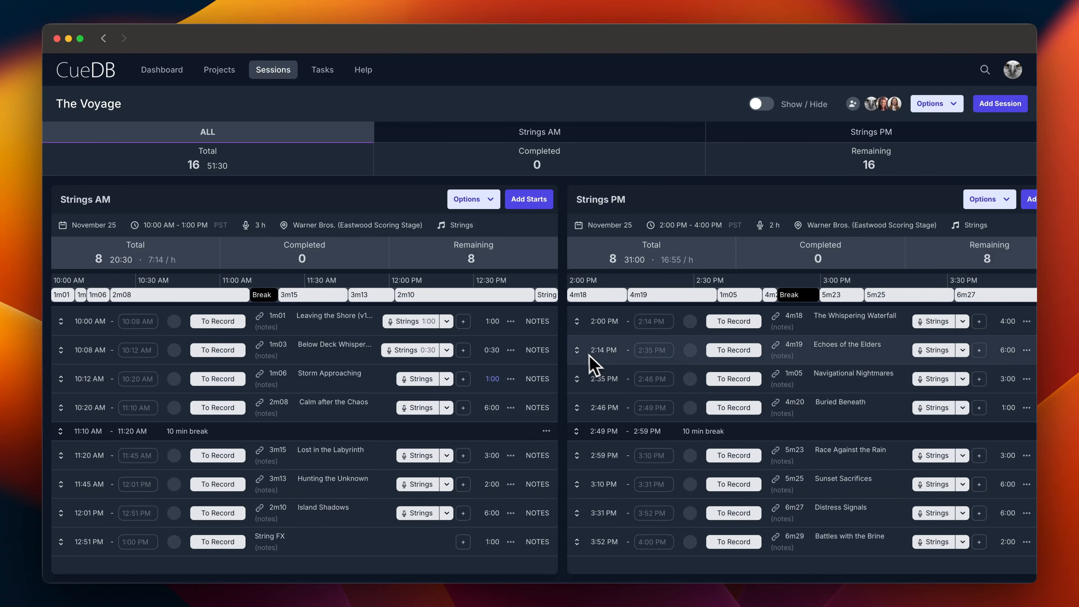
pyautogui.moveTo(590, 357); pyautogui.dragTo(247, 356)
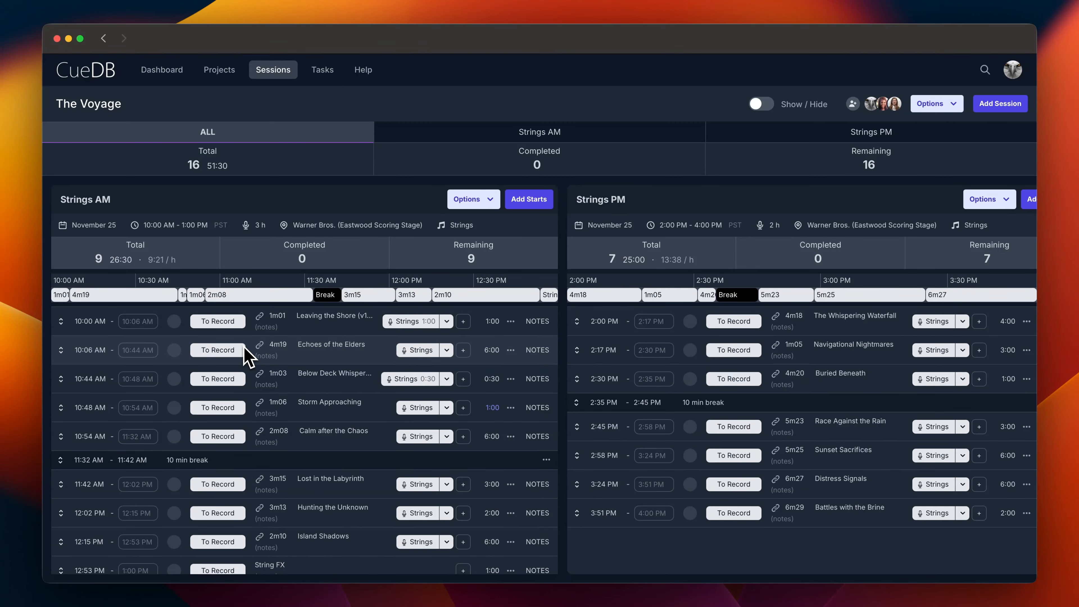
# - In the Strings AM notes for 1m01 Leaving the Shore, give take 1 the take note Great! and bars 1-100
pyautogui.click(551, 138)
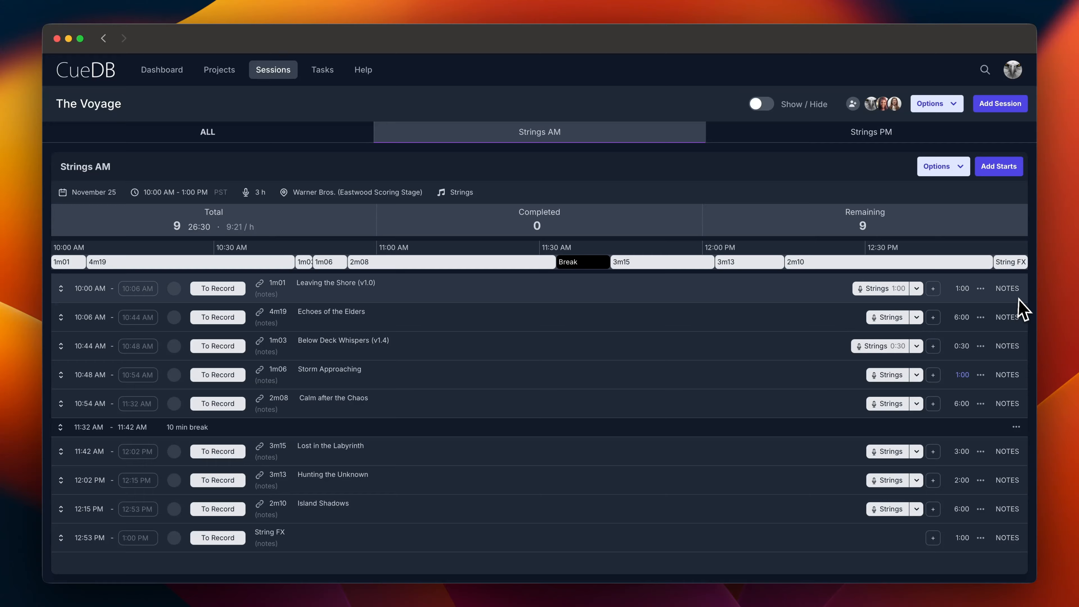
pyautogui.click(1008, 289)
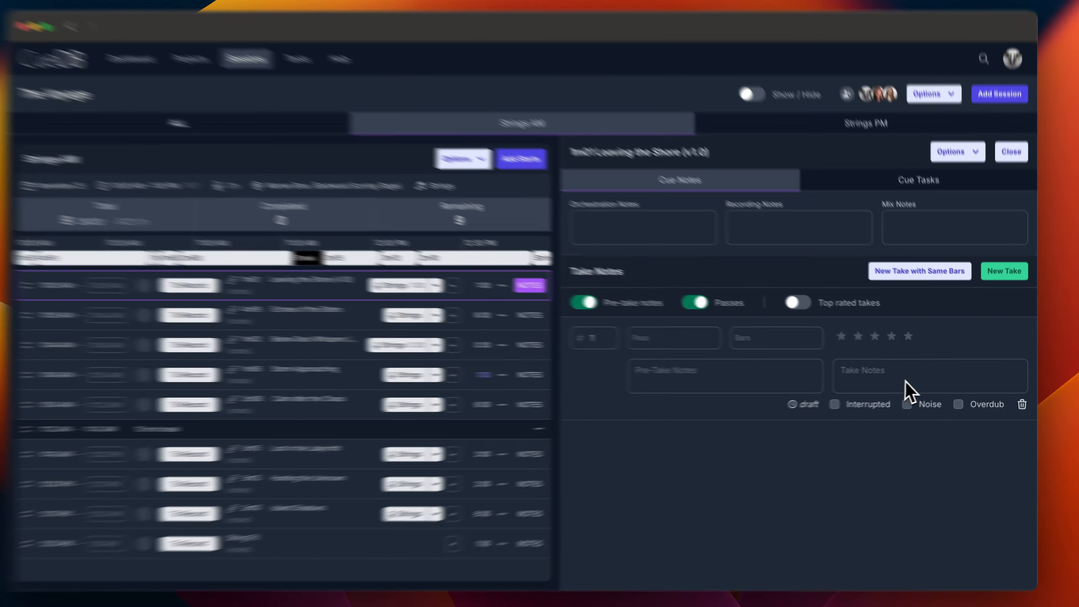
pyautogui.click(905, 381)
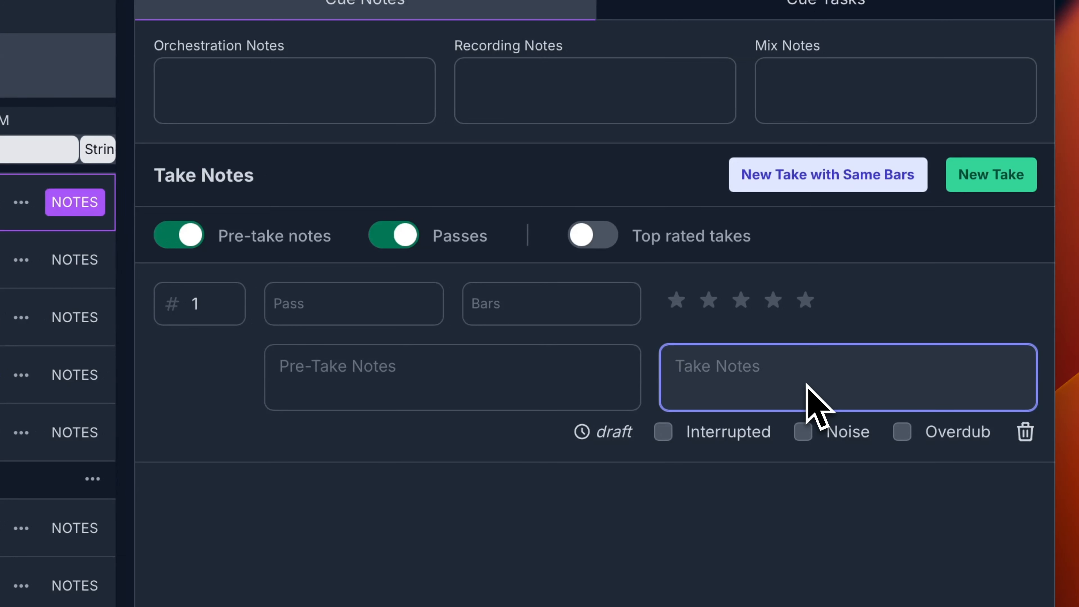
pyautogui.write('Great!')
pyautogui.press('Return')
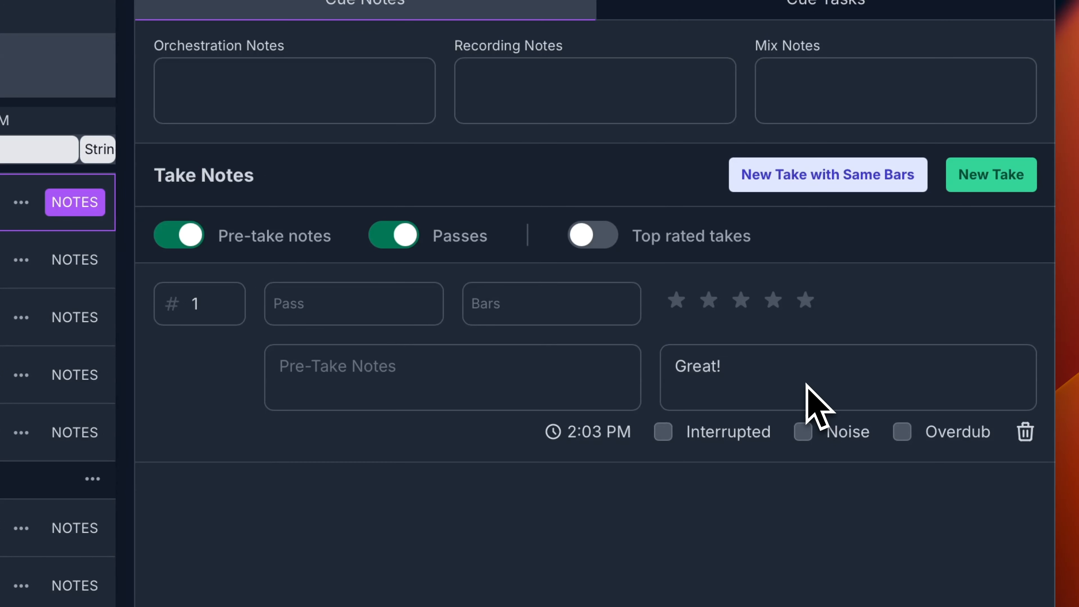
pyautogui.click(539, 333)
pyautogui.write('1-100')
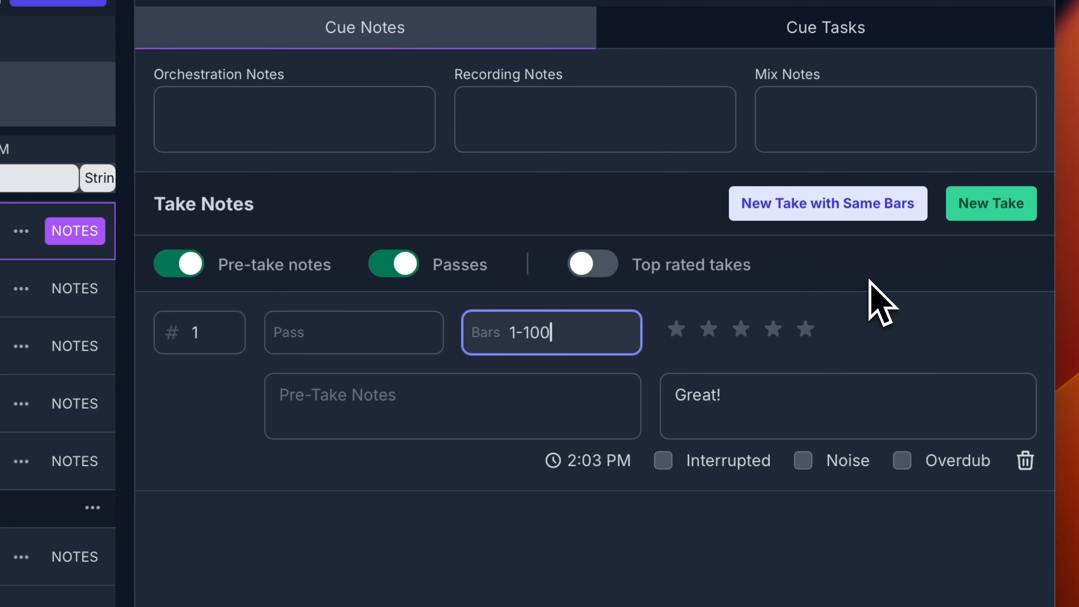
# - Add a second take with the same bars to 1m01 and rate take 1 three stars
pyautogui.scroll(-3, 978, 264)
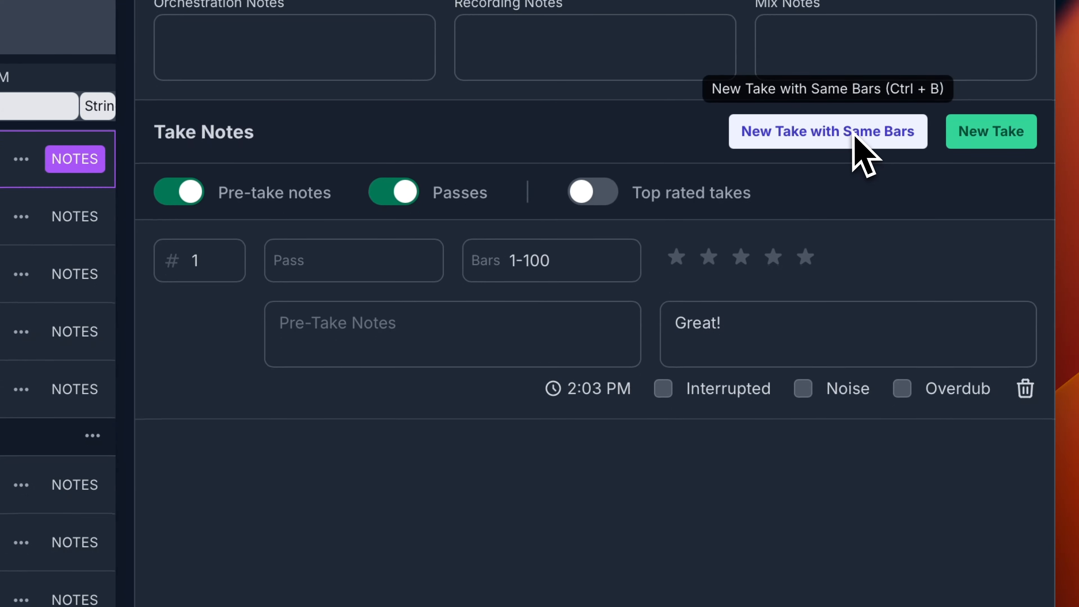
pyautogui.click(854, 140)
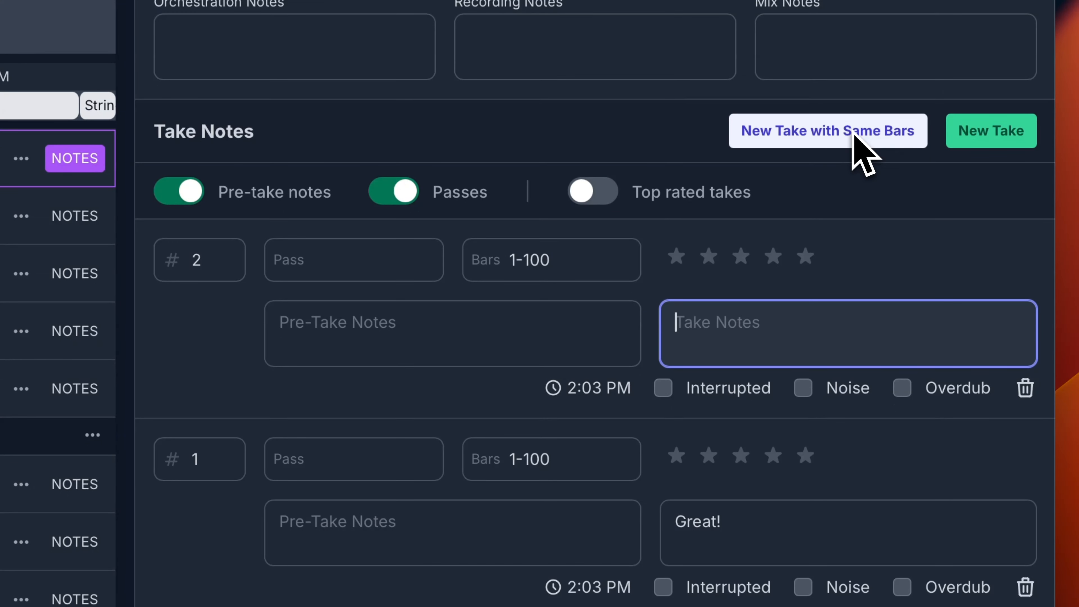
pyautogui.scroll(-5, 765, 425)
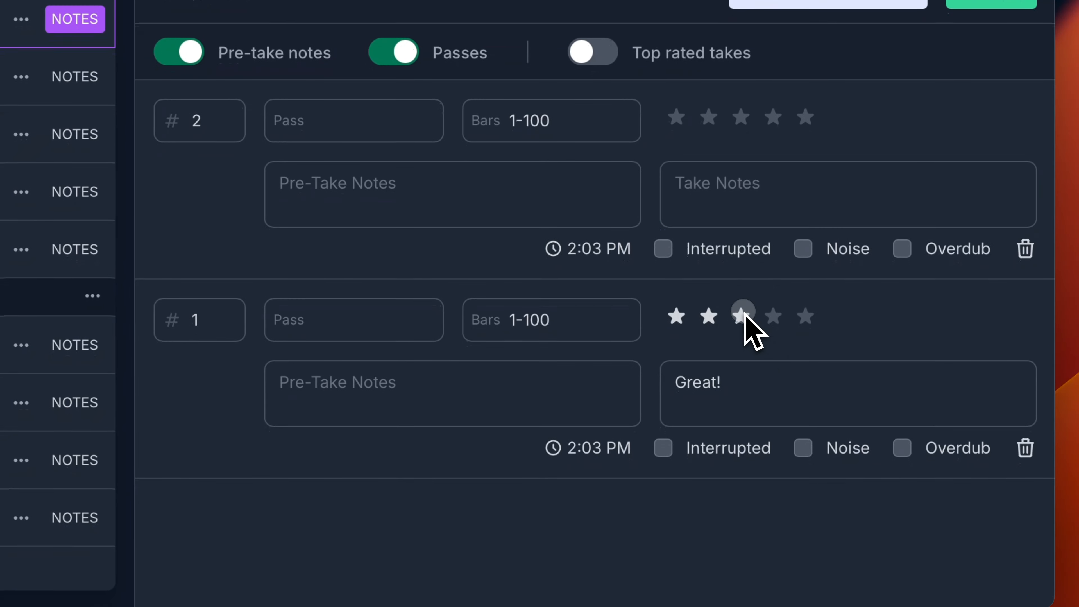
pyautogui.click(742, 313)
# - Enter the take note Even better for take 2 and rate it four stars
pyautogui.click(754, 192)
pyautogui.write('Even better')
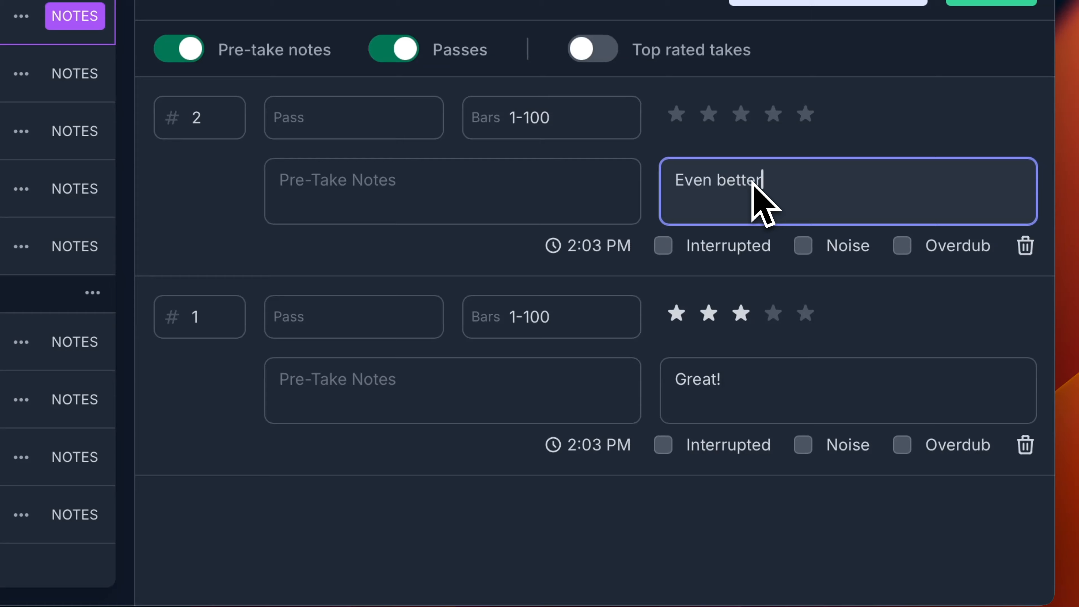
pyautogui.click(775, 114)
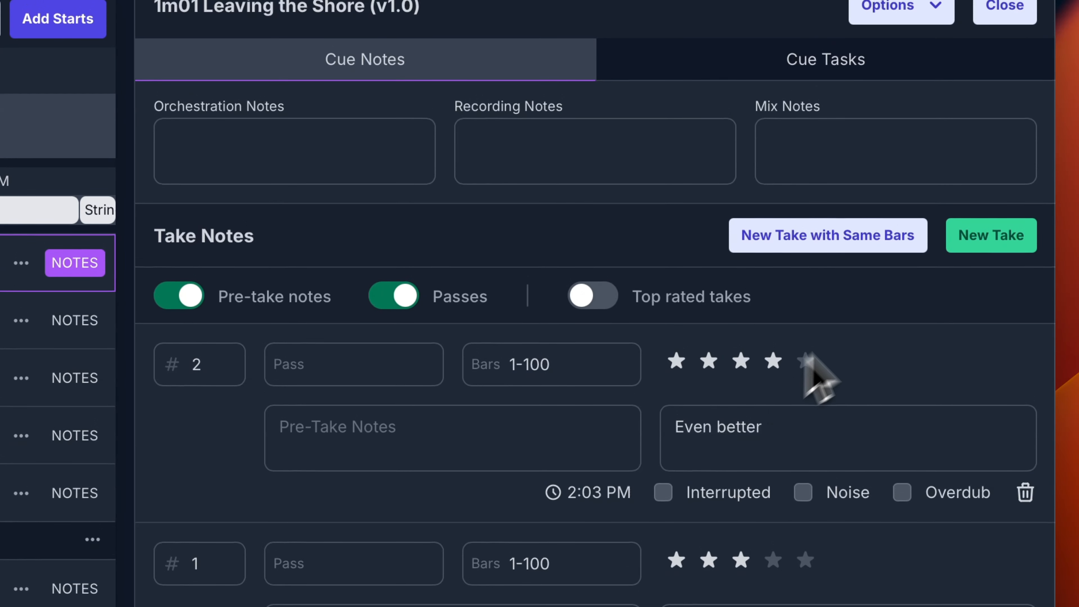
# - Add a third take with blank bars to 1m01 and rate it five stars
pyautogui.click(1011, 238)
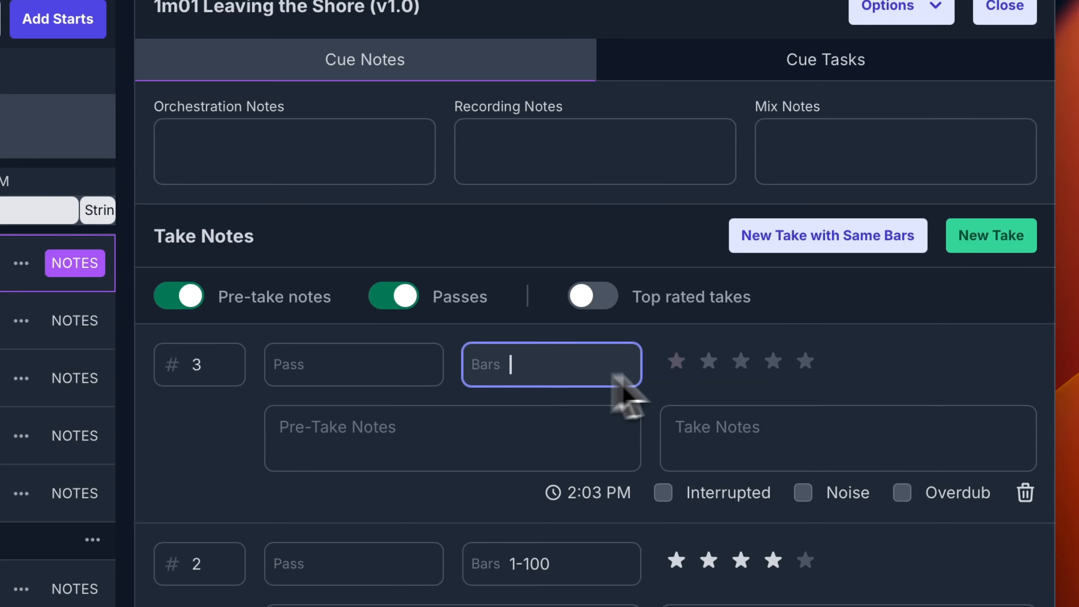
pyautogui.click(813, 371)
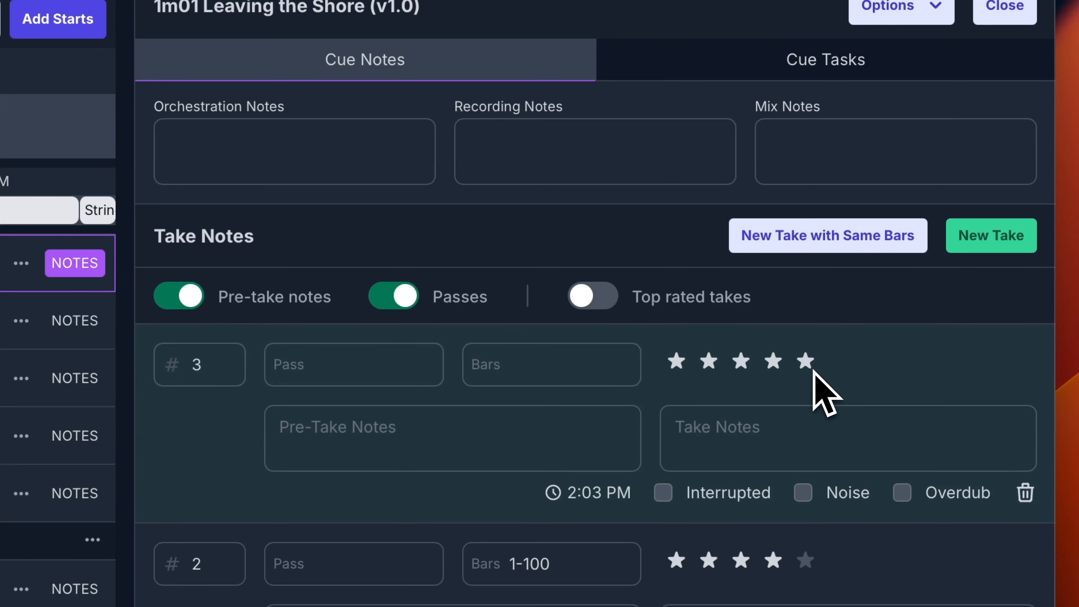
pyautogui.click(808, 364)
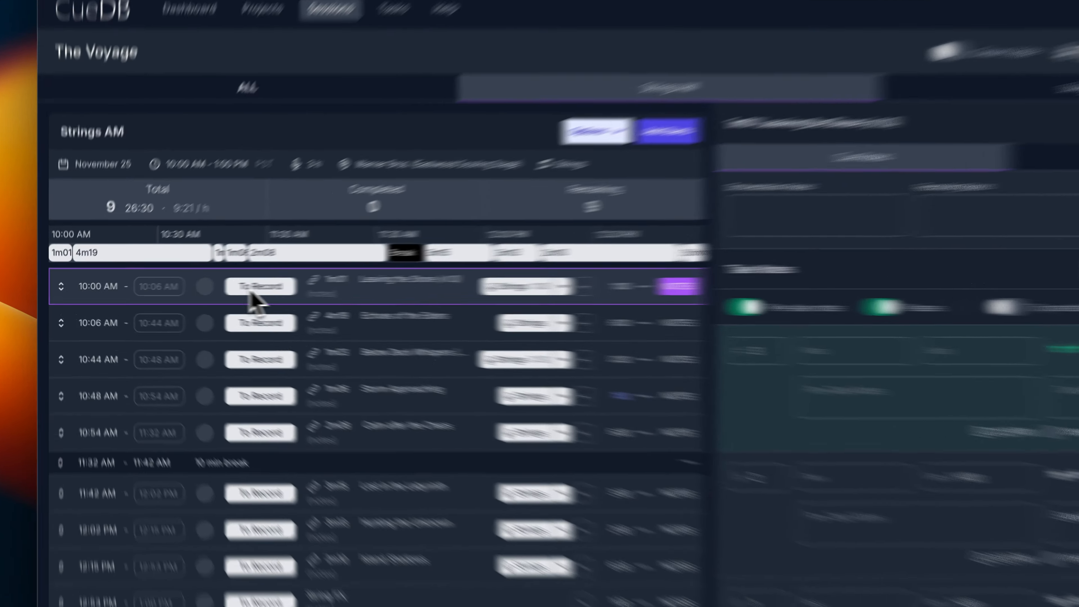
# - Set the recording status of 1m01 Leaving the Shore to Completed
pyautogui.click(210, 289)
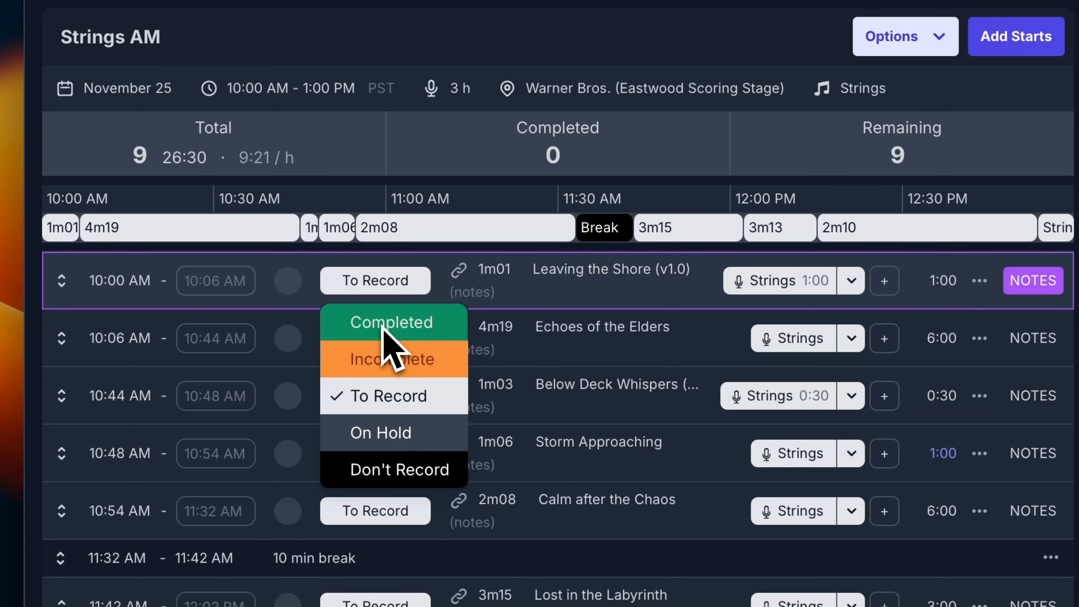
pyautogui.click(382, 328)
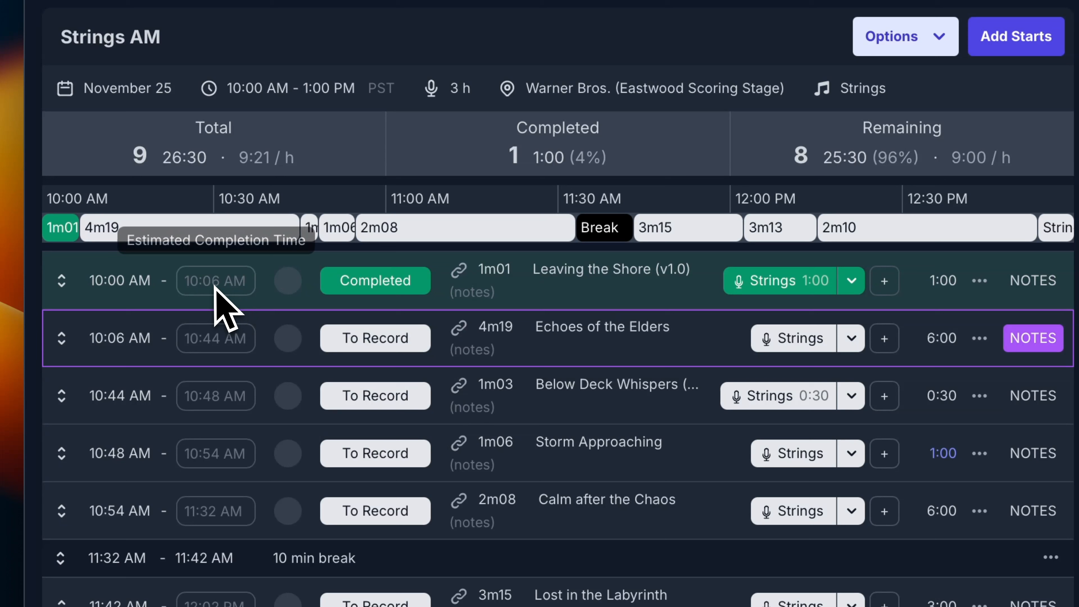
# - Set the completion time of 1m01 Leaving the Shore to 10:10 AM and close the take notes for 4m19
pyautogui.click(248, 283)
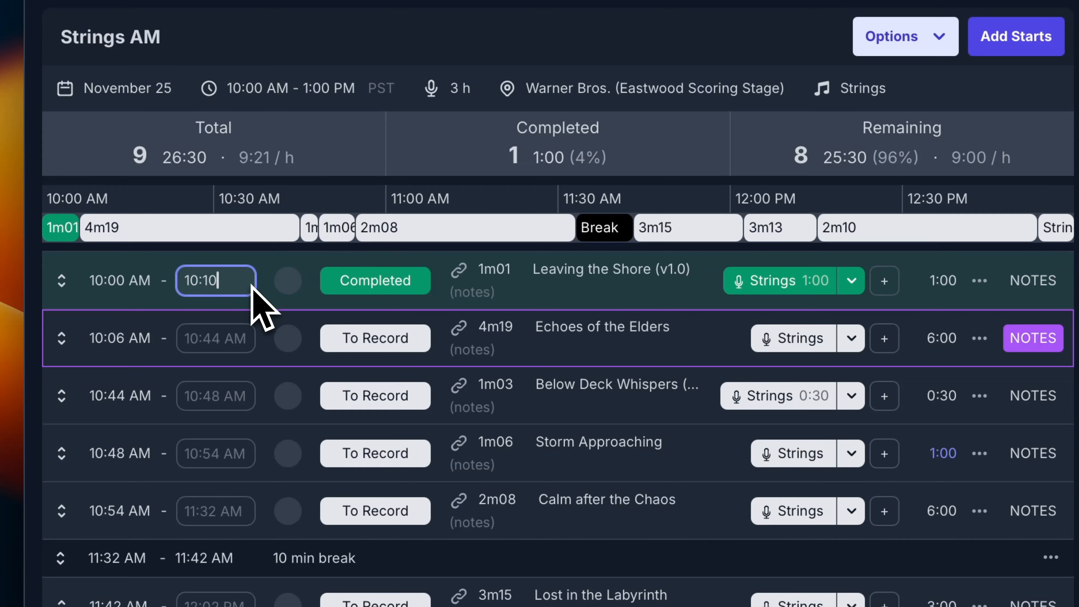
pyautogui.press('Return')
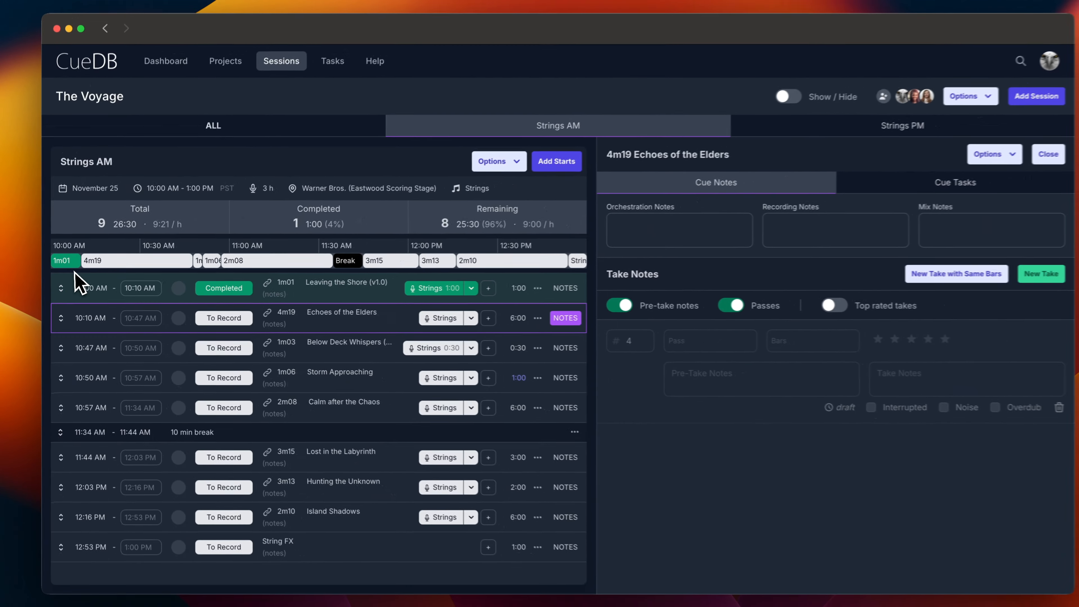
pyautogui.click(1048, 154)
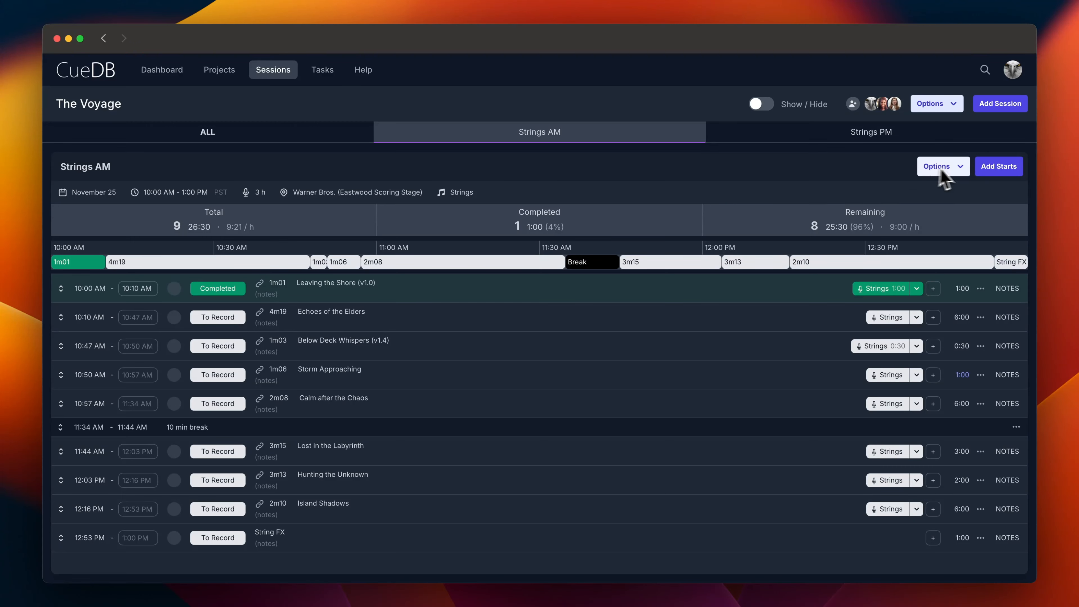
pyautogui.click(962, 169)
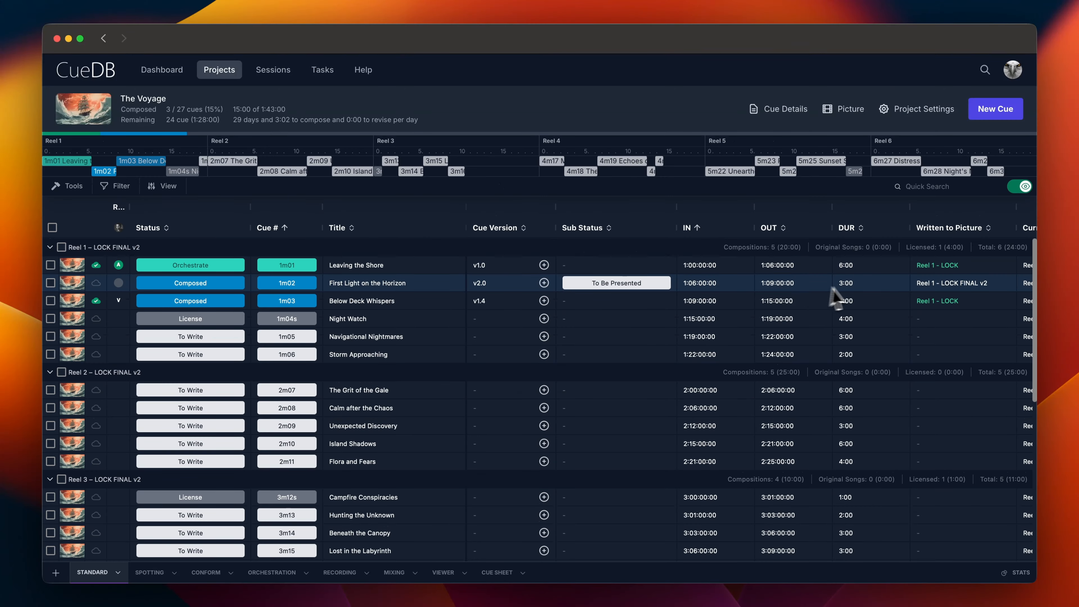
# - Switch The Voyage's cue list to the Cue Sheet view and bring the artist, writers and publishers columns into view
pyautogui.hscroll(10, 828, 294)
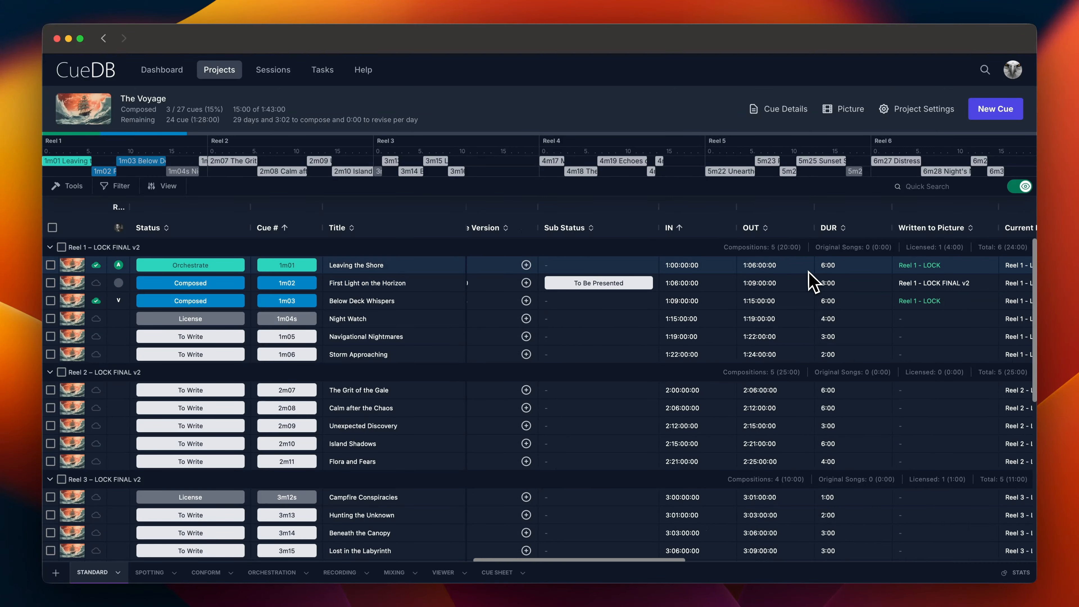
pyautogui.hscroll(10, 811, 280)
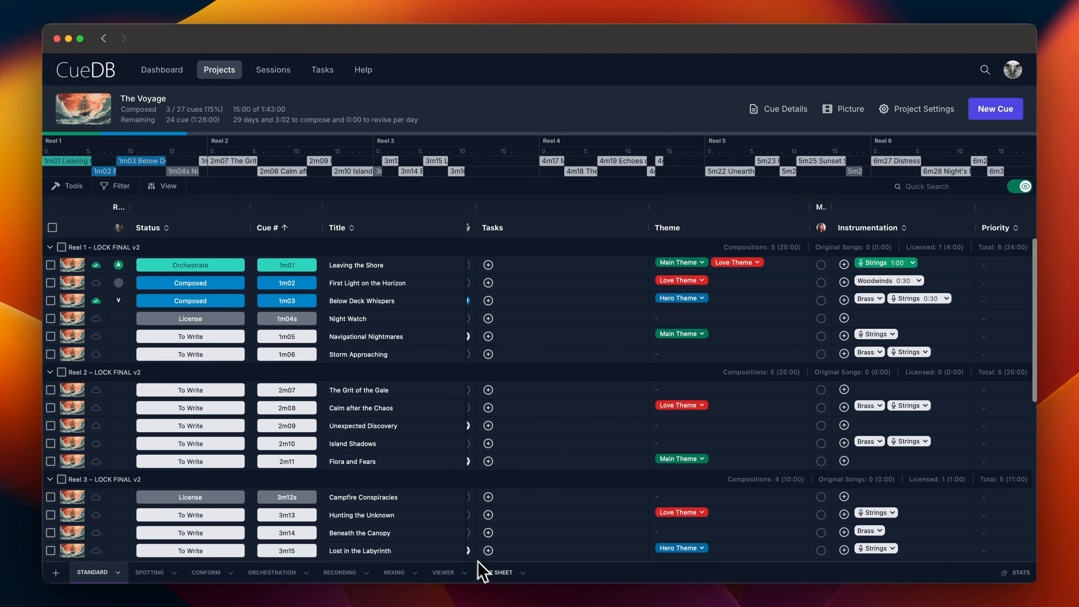
pyautogui.click(493, 575)
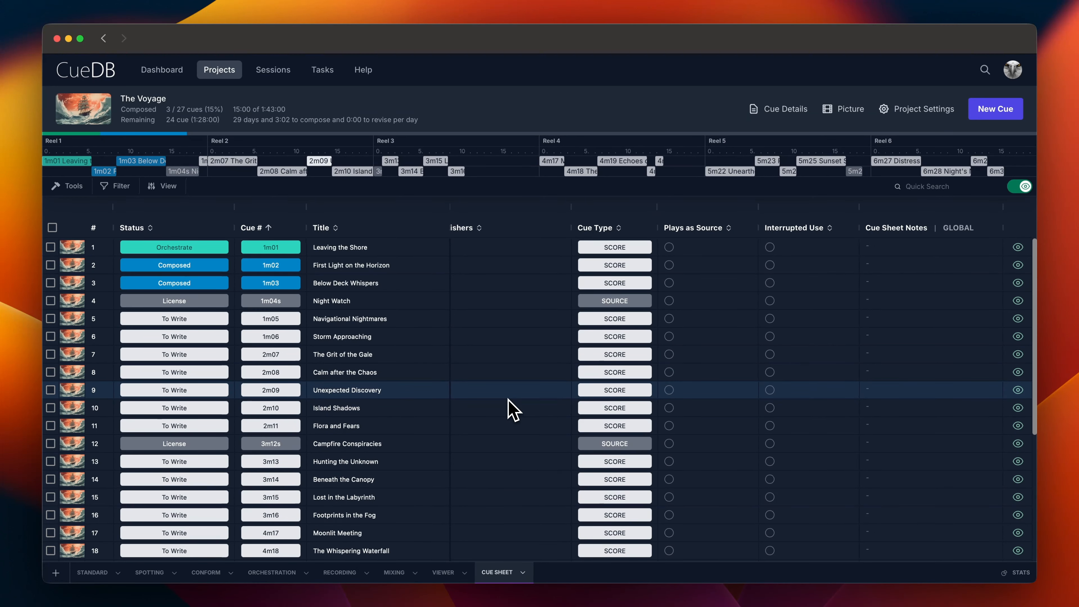
pyautogui.hscroll(-8, 513, 411)
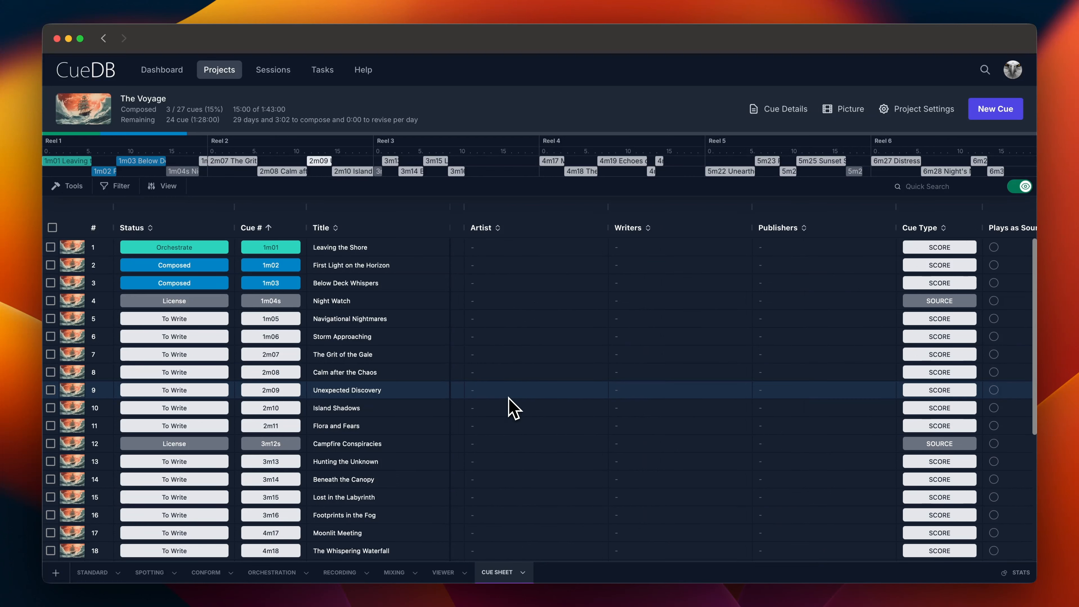
# - Select all composition cues through the project statistics and close the statistics
pyautogui.click(1017, 574)
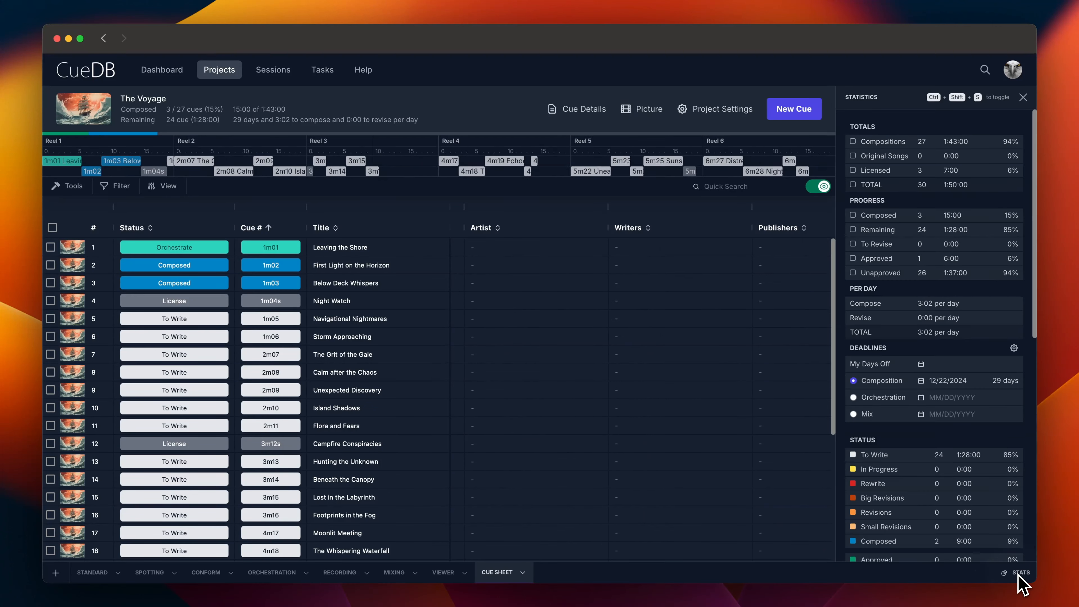
pyautogui.click(853, 142)
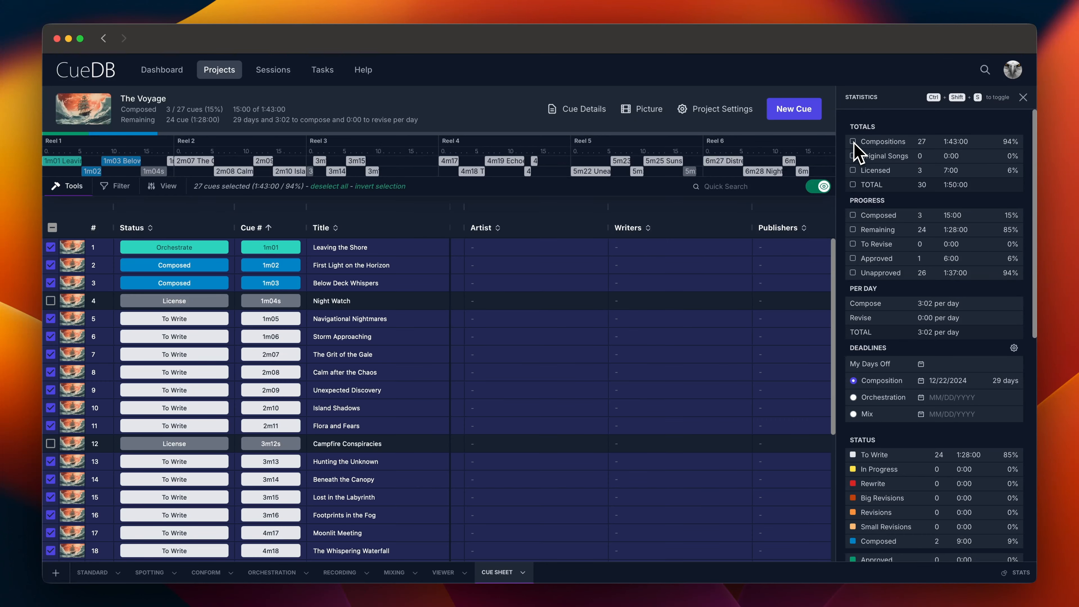
pyautogui.click(1017, 572)
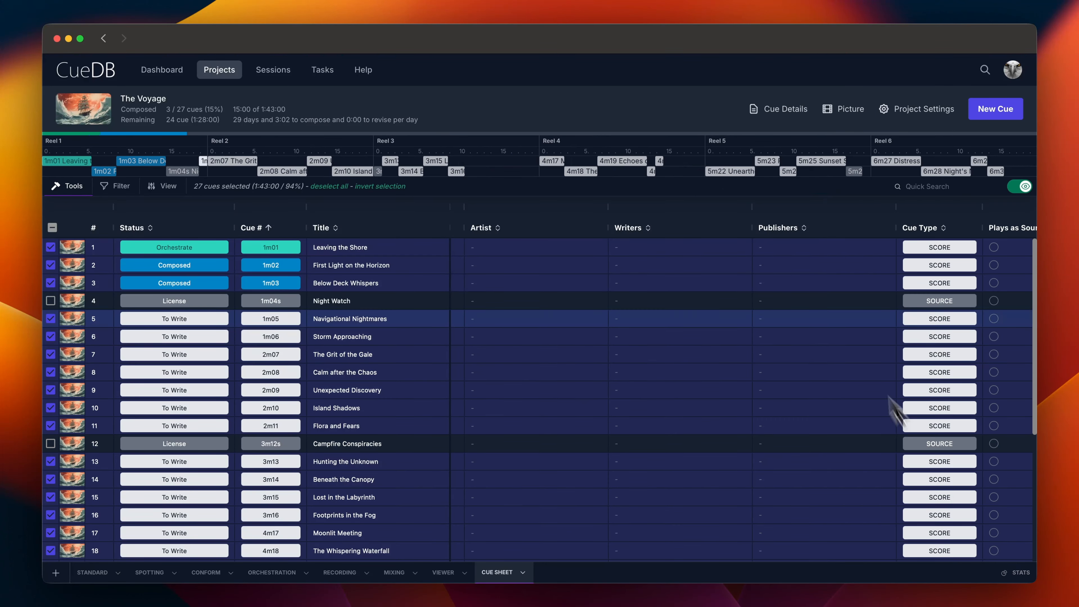
# - Add two existing BMI writers to the selected composition cues
pyautogui.click(646, 248)
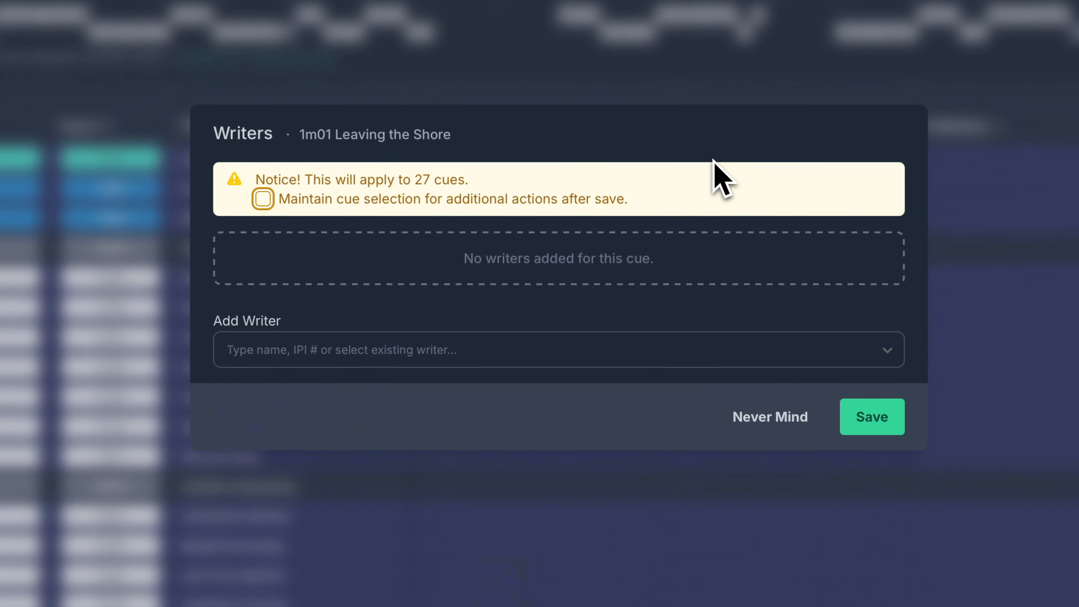
pyautogui.click(391, 359)
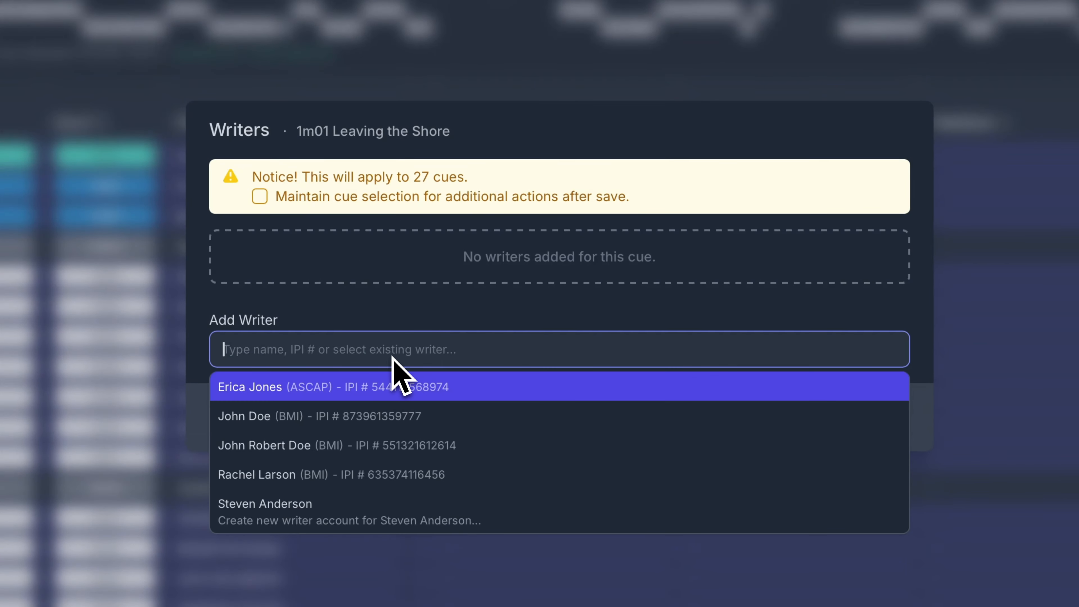
pyautogui.click(293, 476)
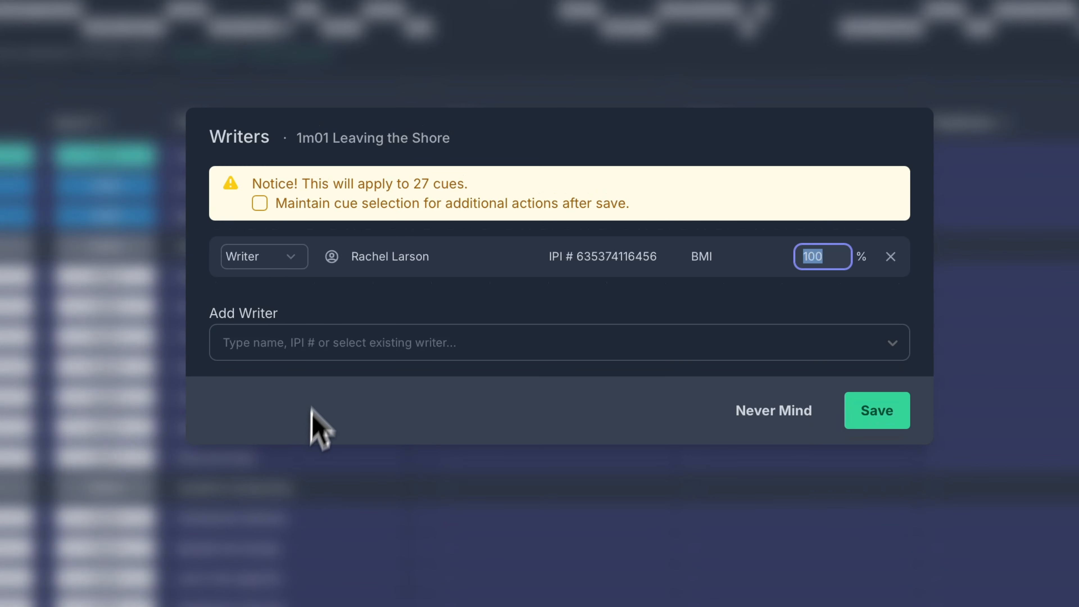
pyautogui.click(327, 344)
pyautogui.click(308, 410)
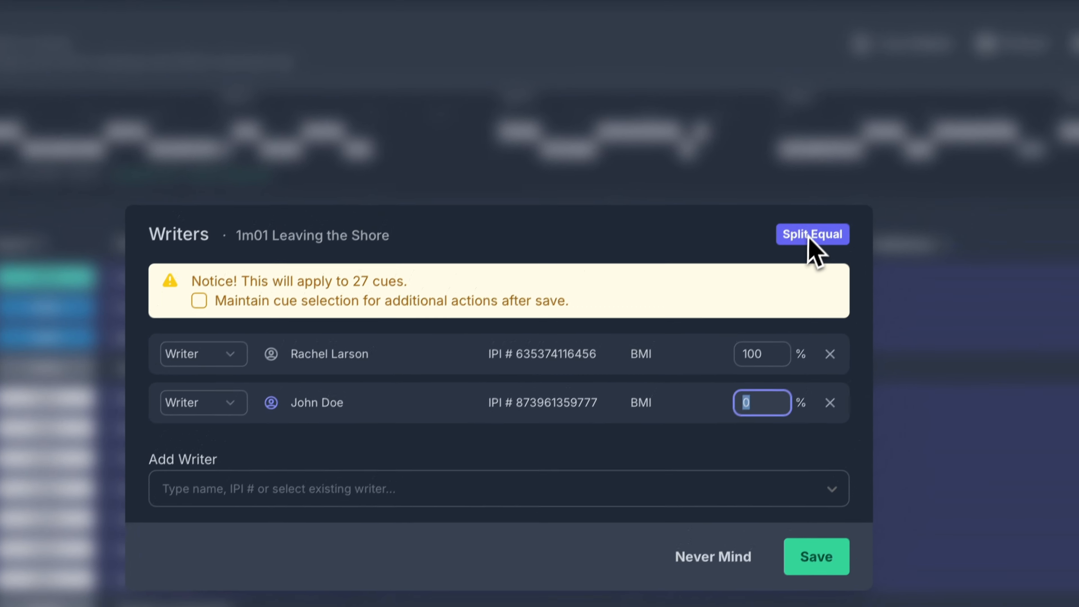
# - Split the writers' shares equally at 50% each, maintain the cue selection after saving, and save the writers
pyautogui.click(865, 131)
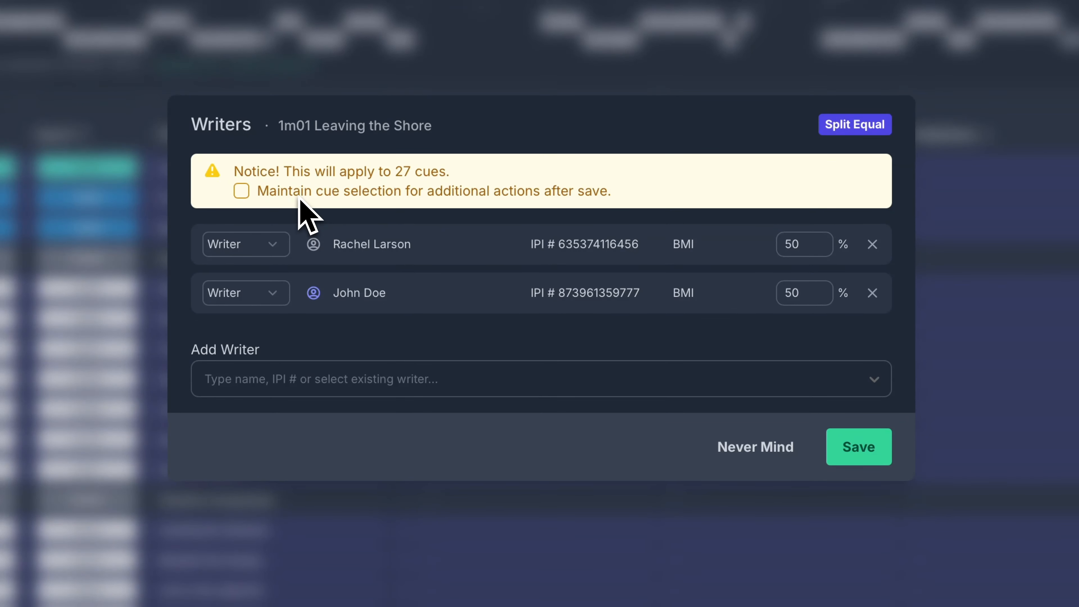
pyautogui.click(301, 194)
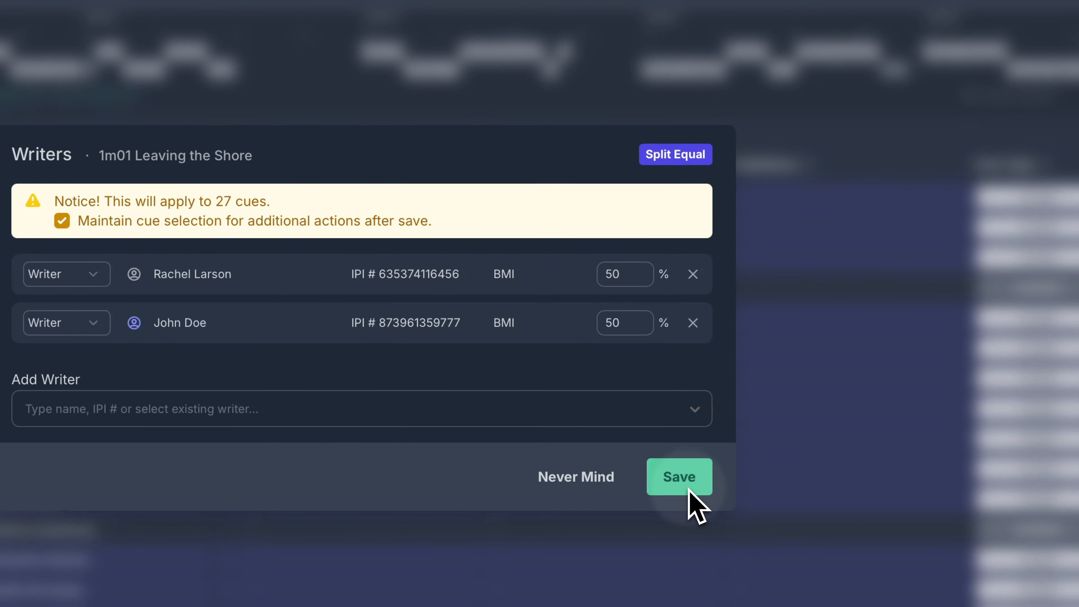
pyautogui.click(692, 487)
# - Add Larson Music as the 100% publisher of the selected cues, without maintaining the cue selection, and save
pyautogui.click(838, 198)
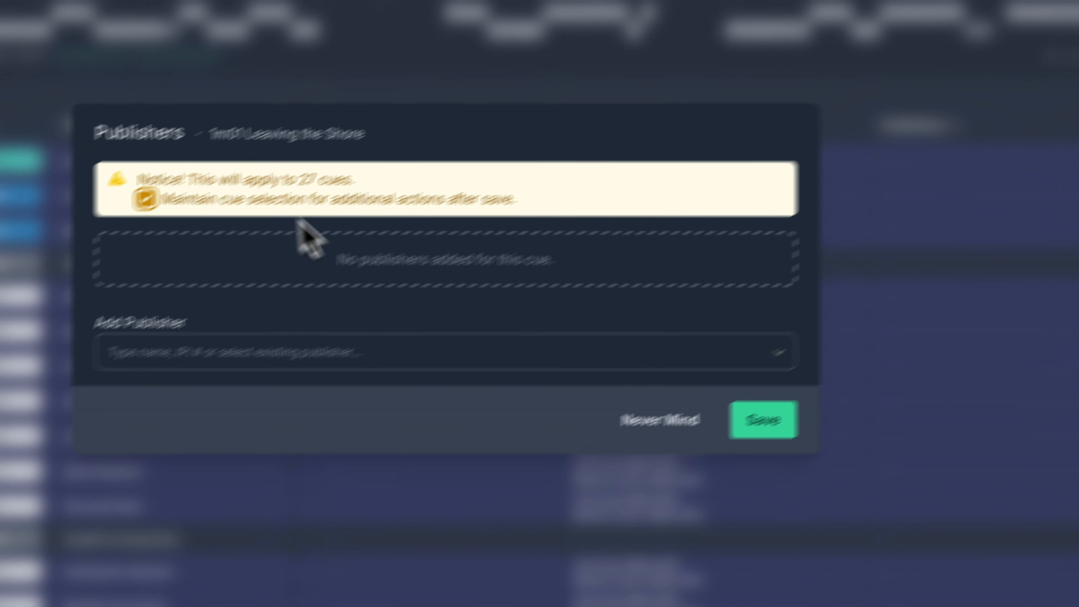
pyautogui.click(135, 242)
pyautogui.click(349, 309)
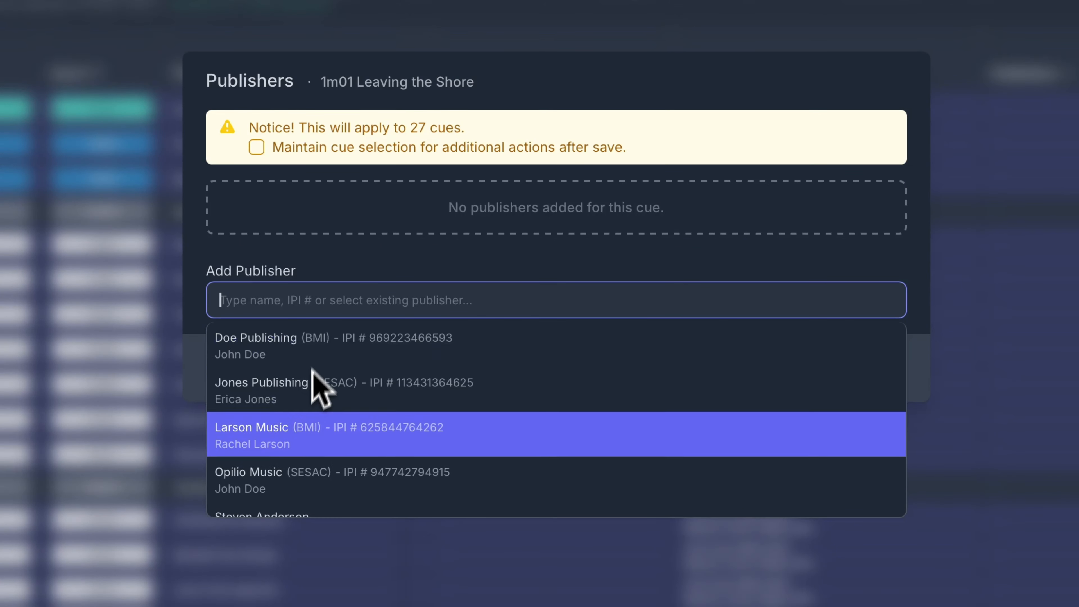
pyautogui.scroll(-1, 349, 400)
pyautogui.click(311, 410)
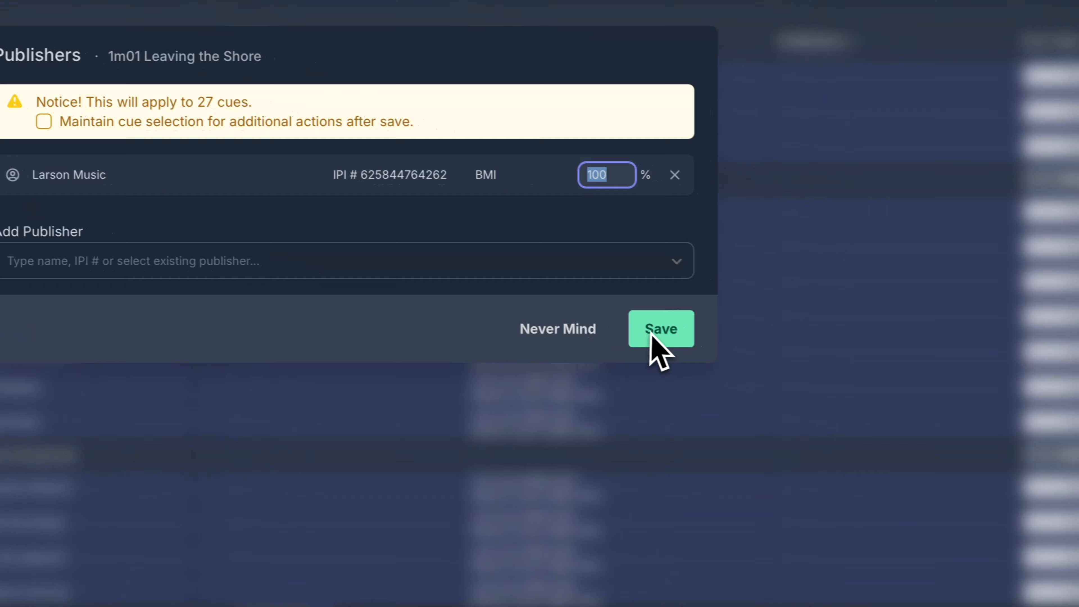
pyautogui.click(875, 366)
pyautogui.click(649, 331)
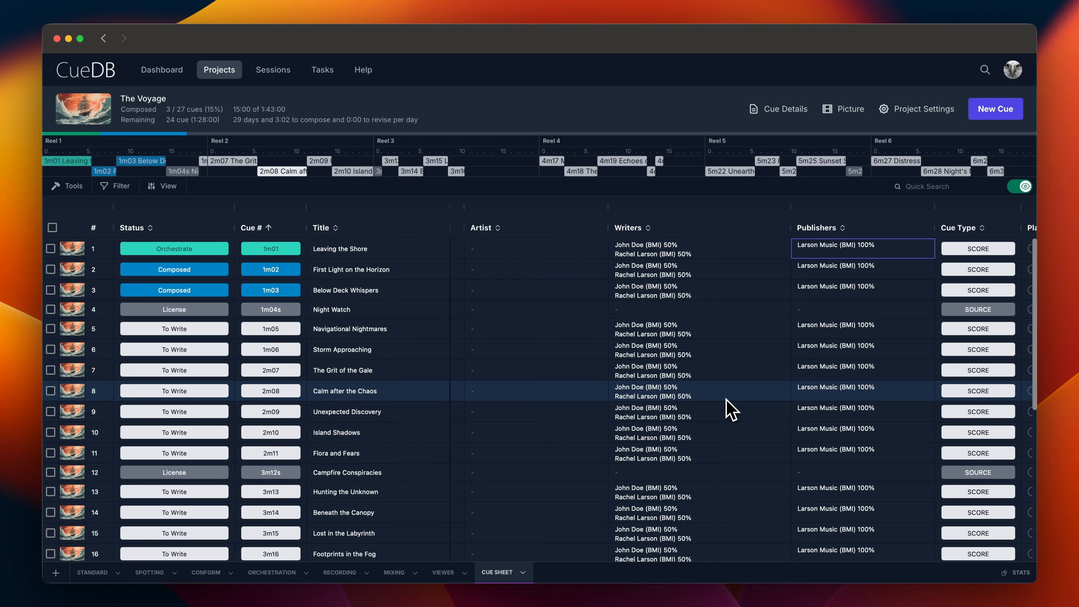
# - Export The Voyage's cue sheet in RapidCue format with the default options
pyautogui.click(73, 187)
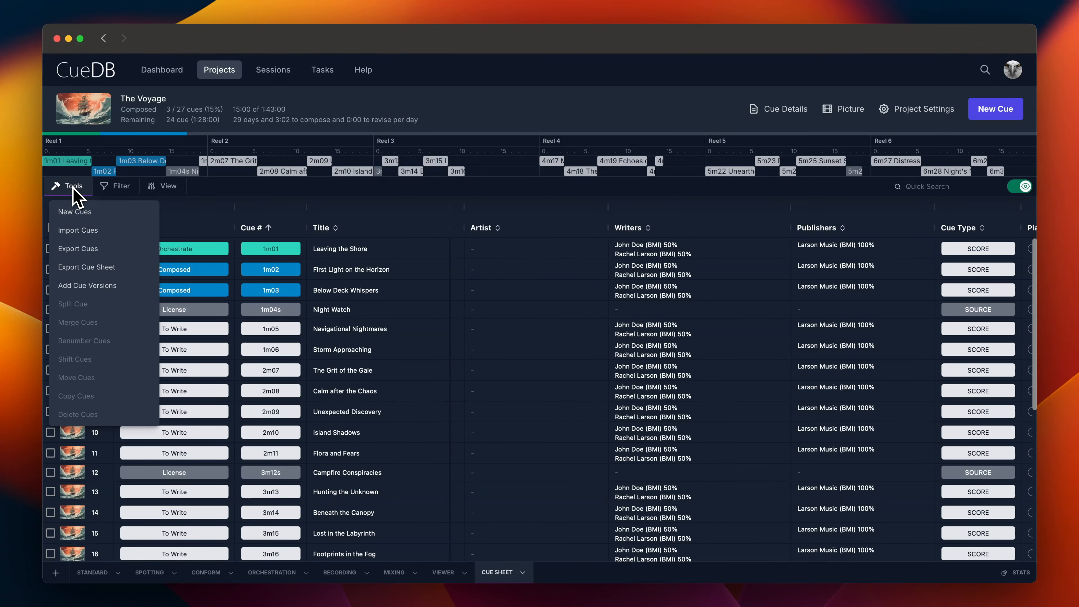
pyautogui.click(120, 272)
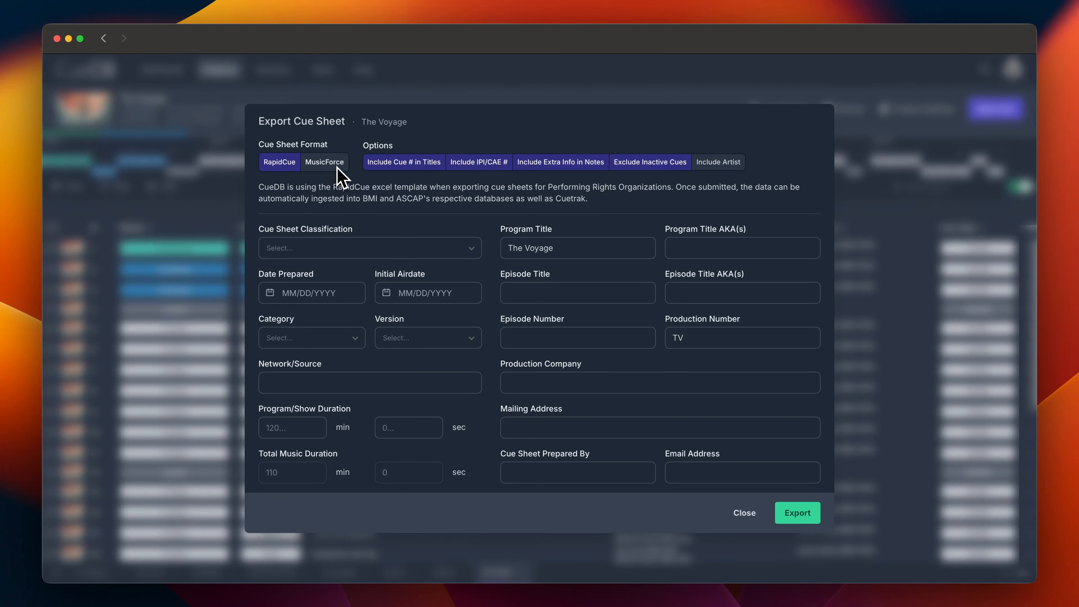
pyautogui.click(803, 517)
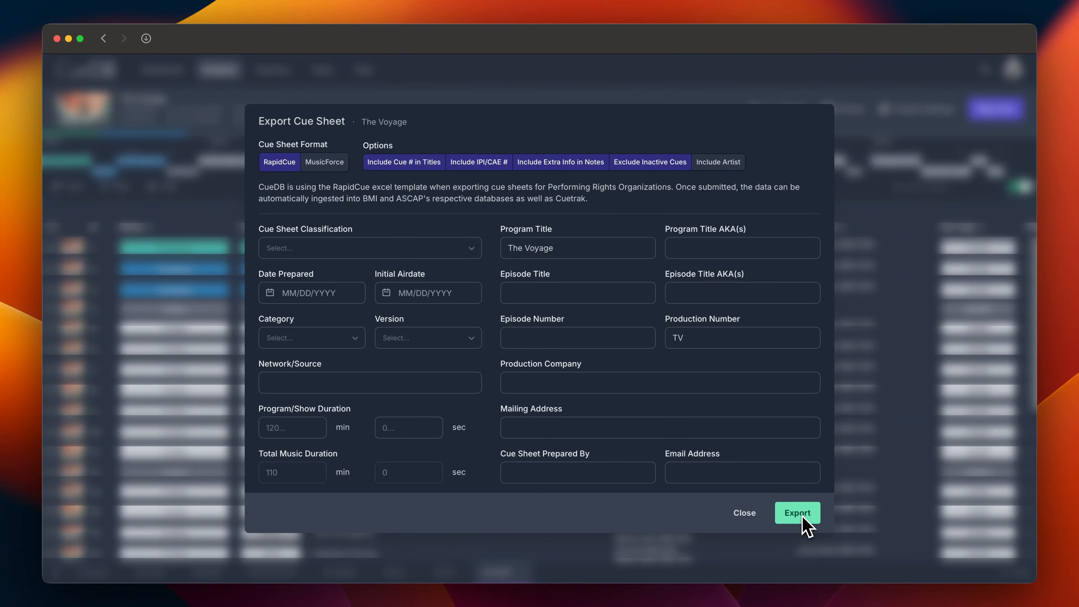
# - Open The Voyage - Cue Sheet - 11-24-2024.xlsx in Excel, review its cue rows, and close both the workbook and the cue sheet export dialog
pyautogui.click(146, 39)
pyautogui.doubleClick(194, 93)
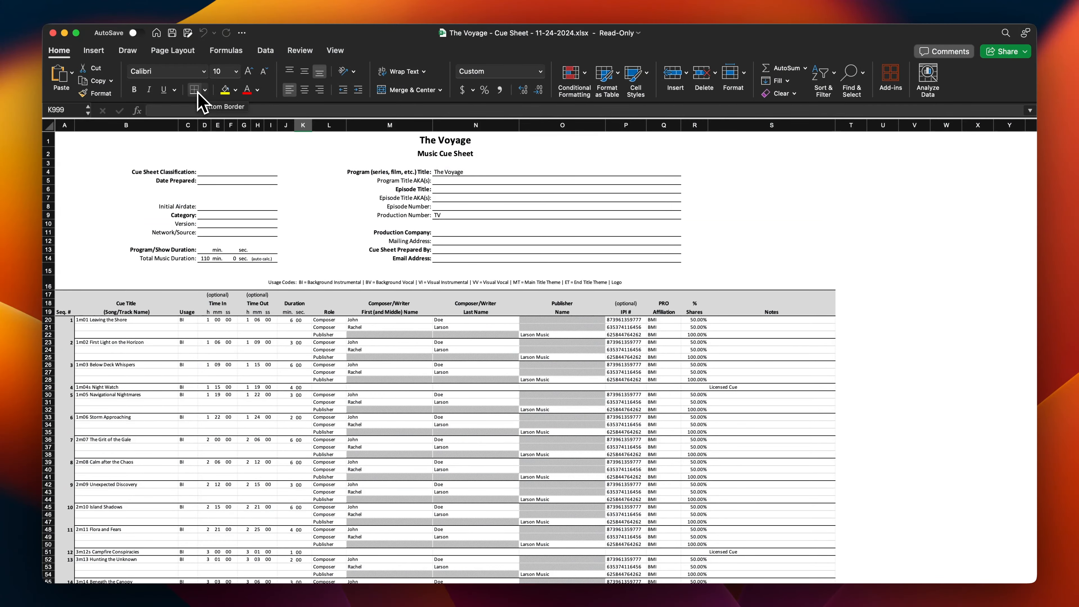
pyautogui.scroll(-15, 201, 206)
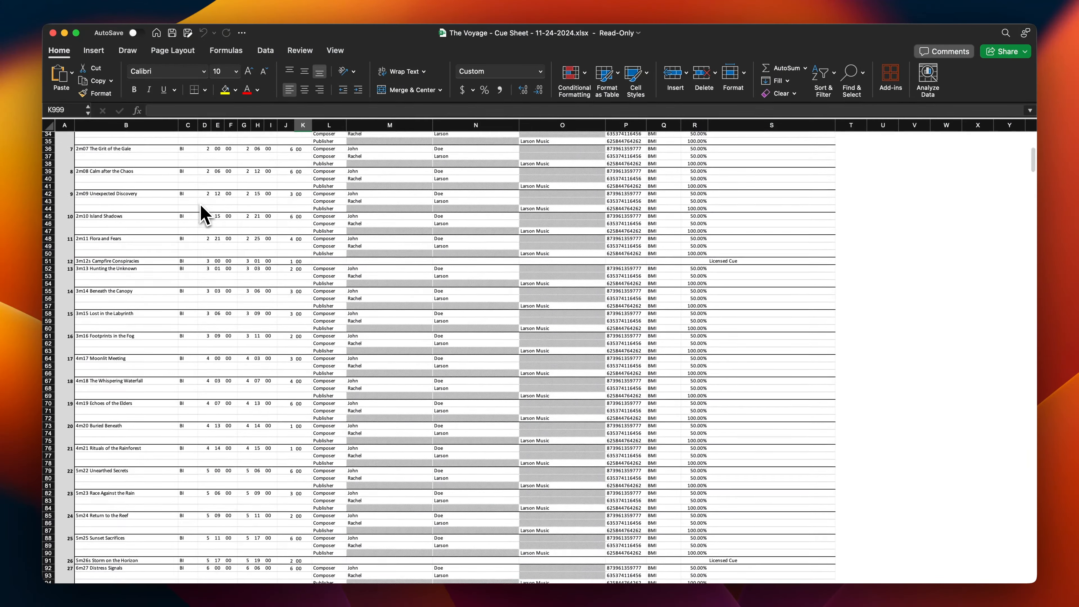
pyautogui.scroll(-8, 201, 206)
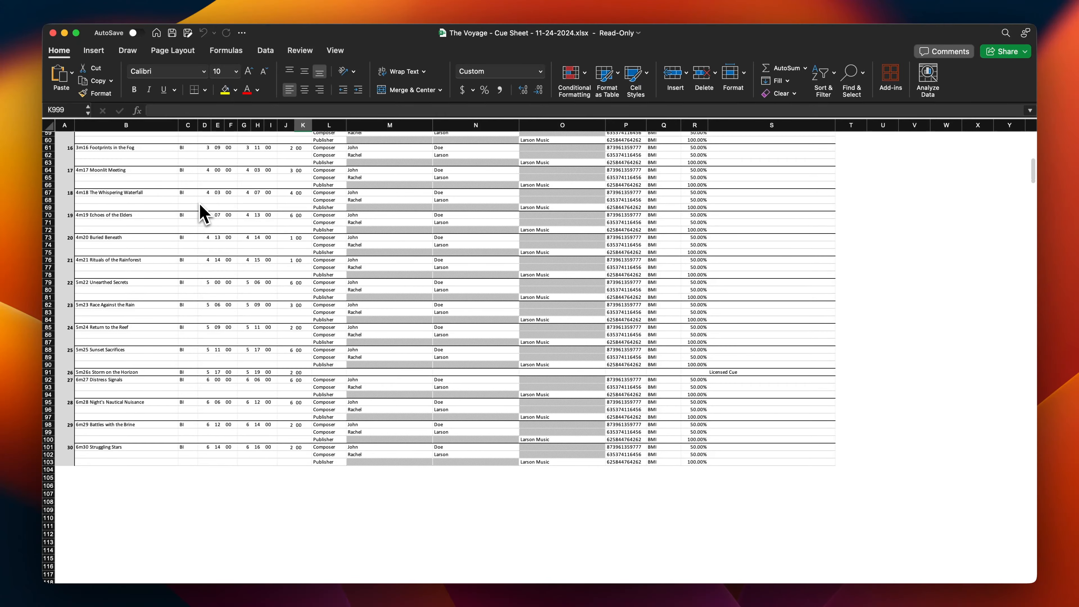
pyautogui.scroll(20, 201, 206)
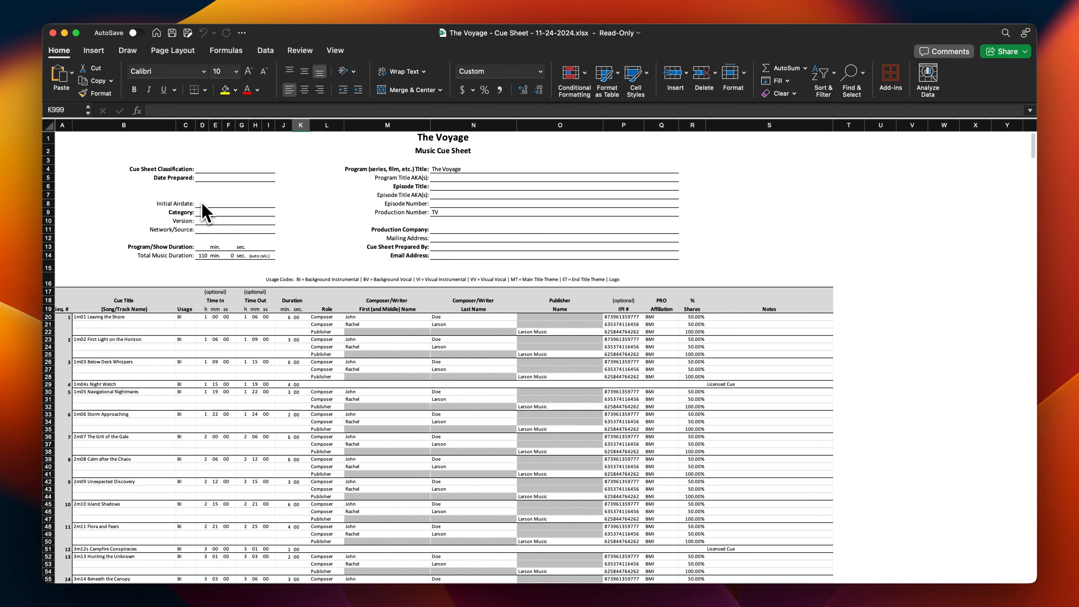
pyautogui.click(53, 33)
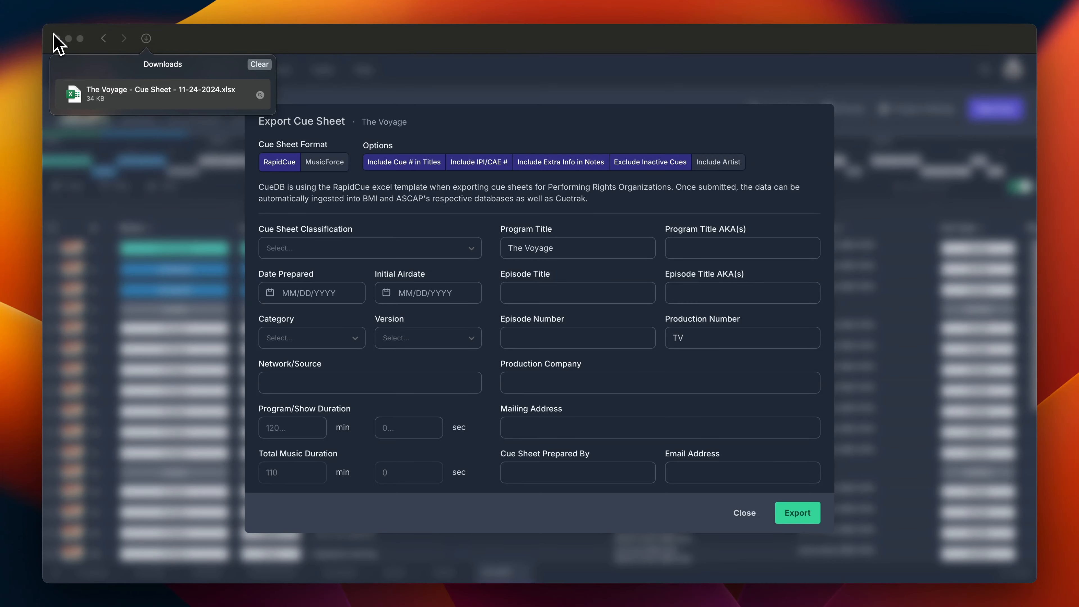
pyautogui.click(429, 126)
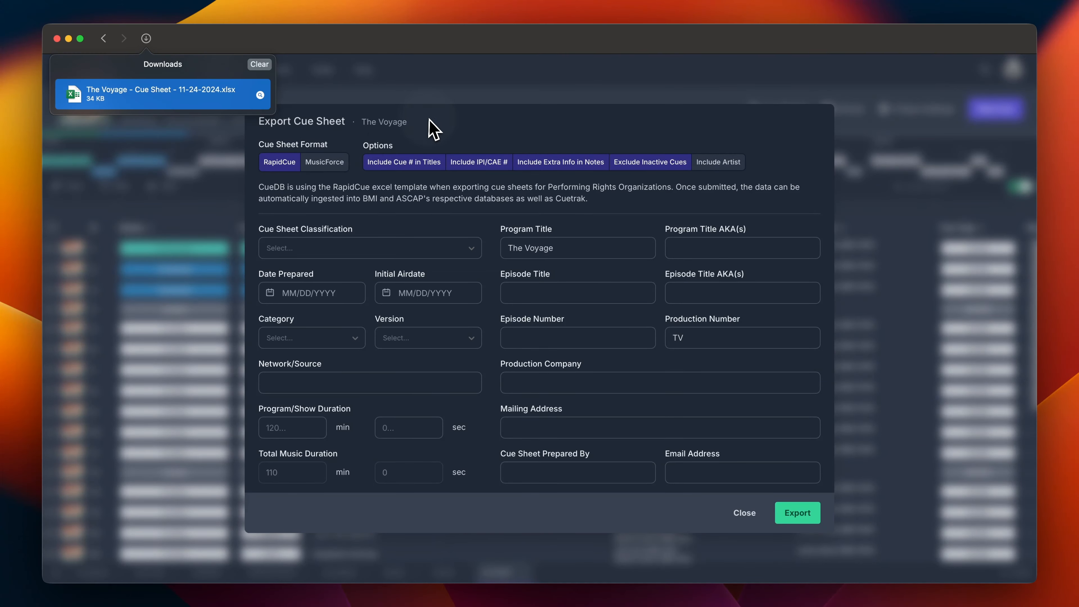
pyautogui.press('Escape')
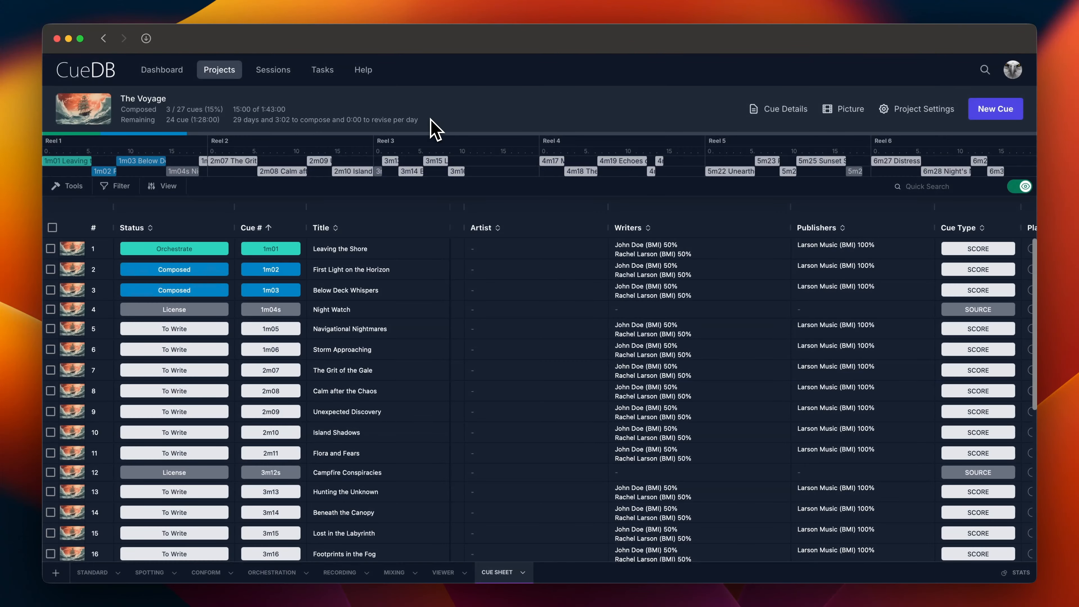
# - Export all cues as a Cue Log PDF in landscape Letter size using the Current View preset, and show the downloaded files
pyautogui.click(72, 191)
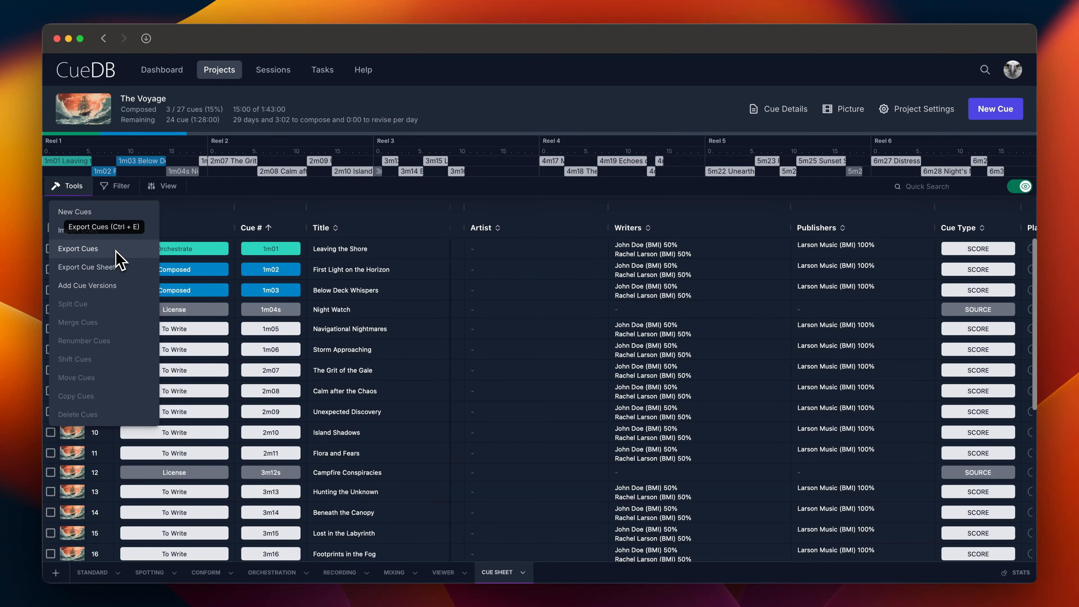
pyautogui.click(120, 260)
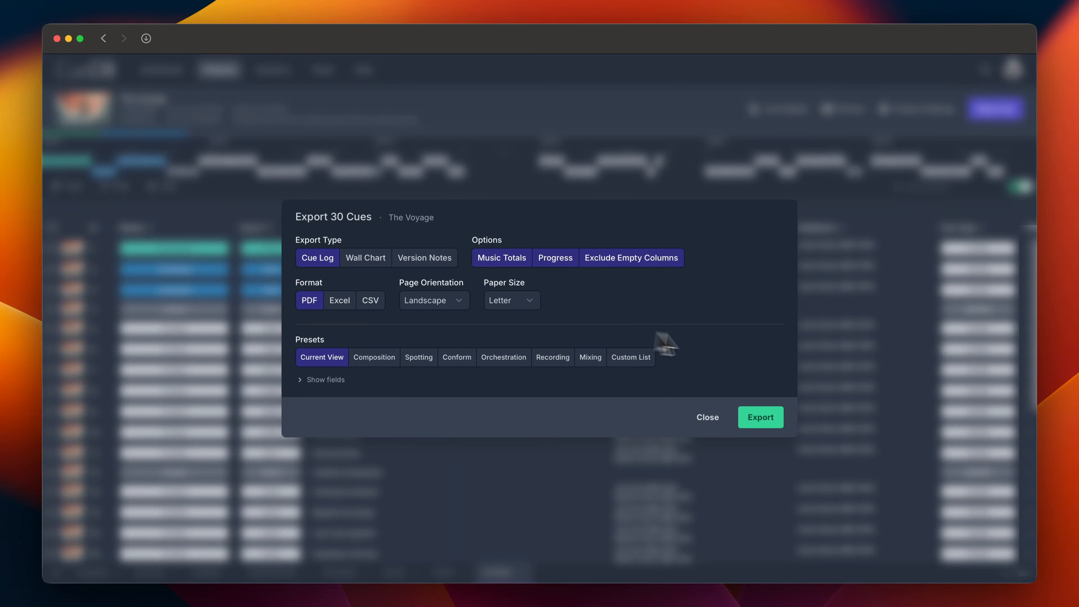
pyautogui.click(764, 421)
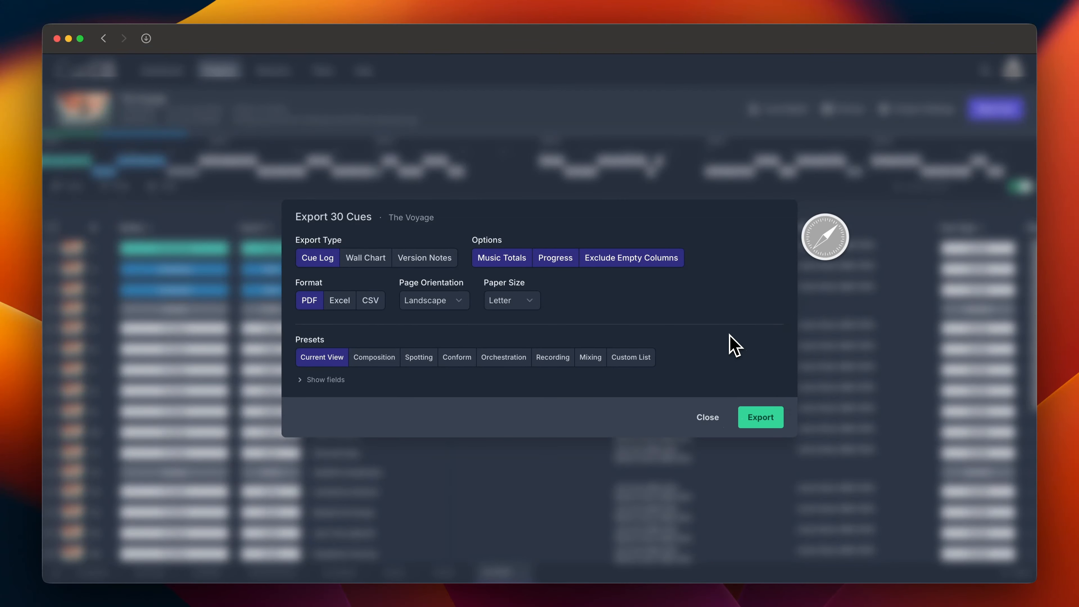
pyautogui.click(146, 39)
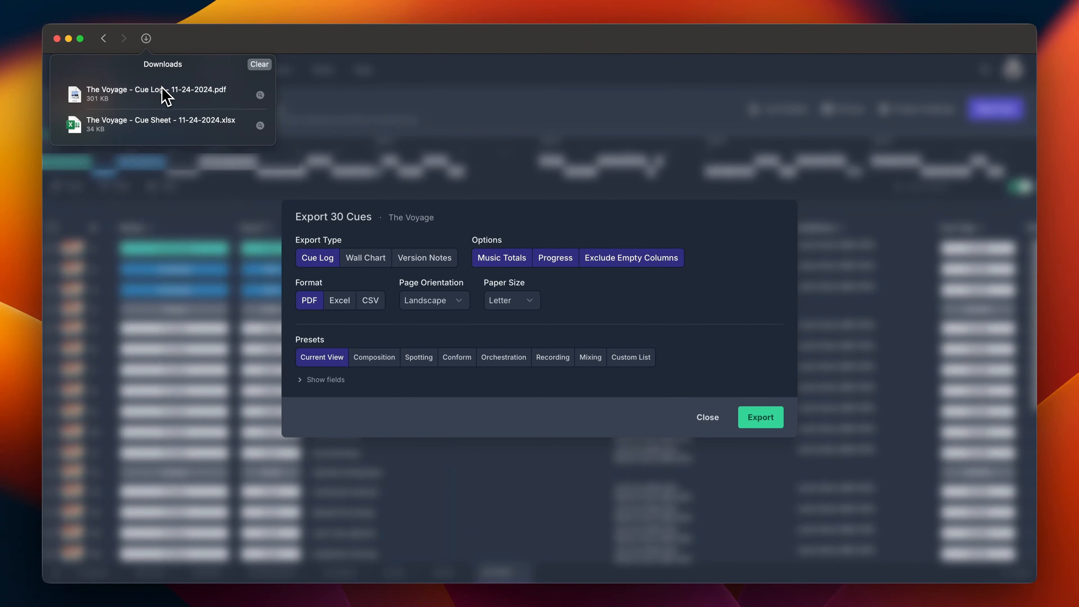
# - Open The Voyage - Cue Log - 11-24-2024.pdf, review its cue rows reel by reel, and close the PDF and the downloads list
pyautogui.doubleClick(166, 95)
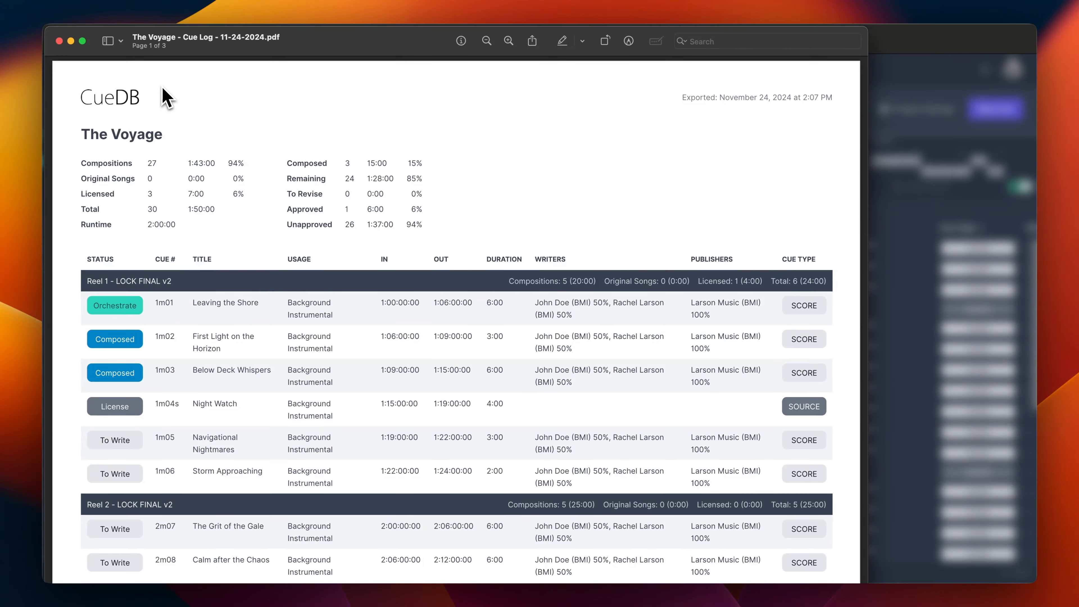
pyautogui.scroll(-12, 160, 209)
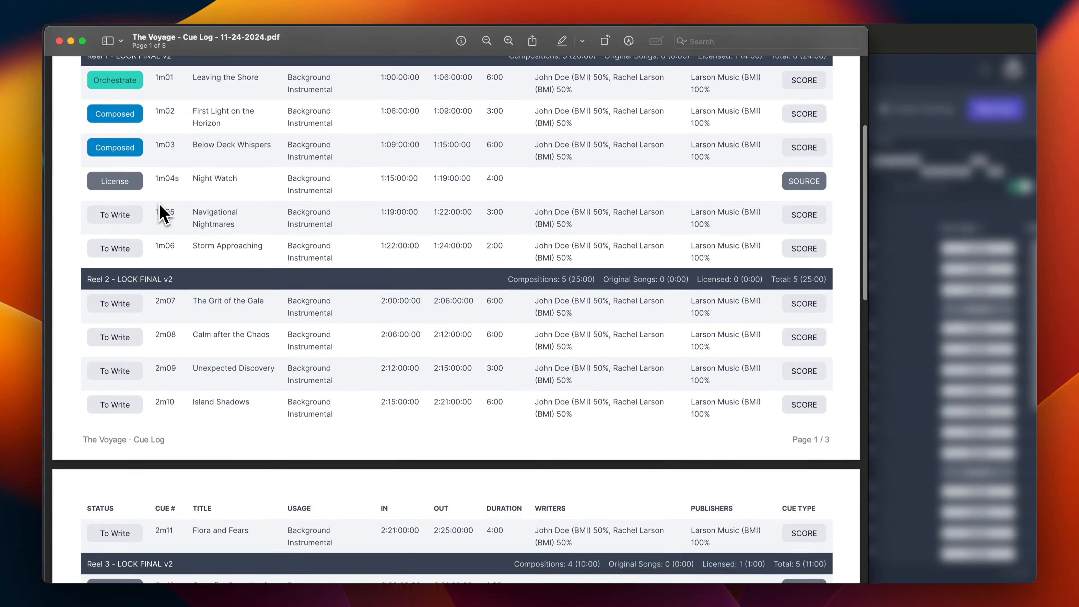
pyautogui.scroll(-5, 157, 212)
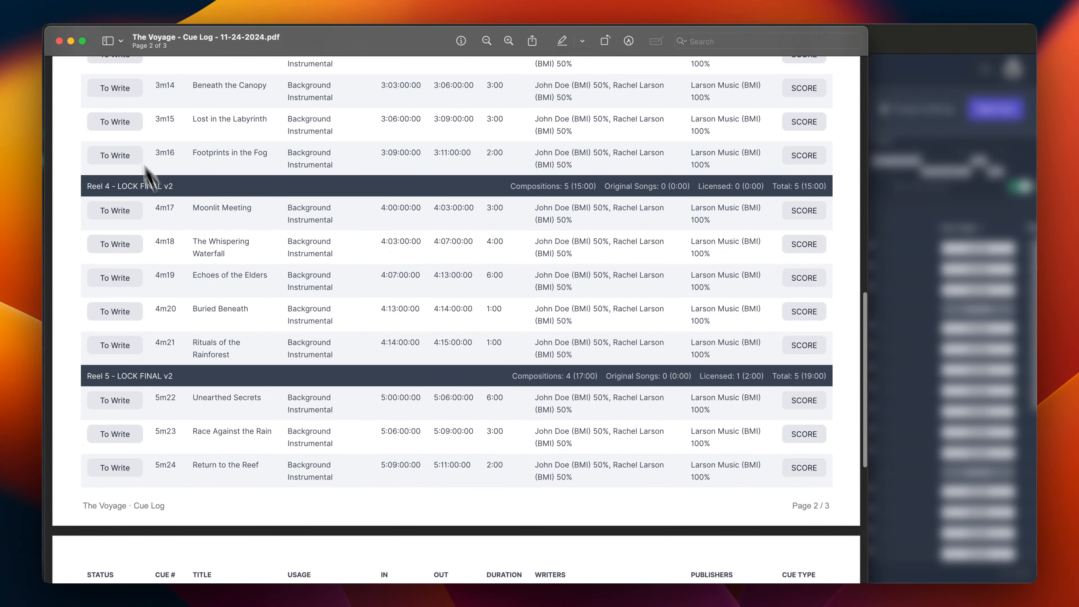
pyautogui.click(59, 40)
pyautogui.click(410, 223)
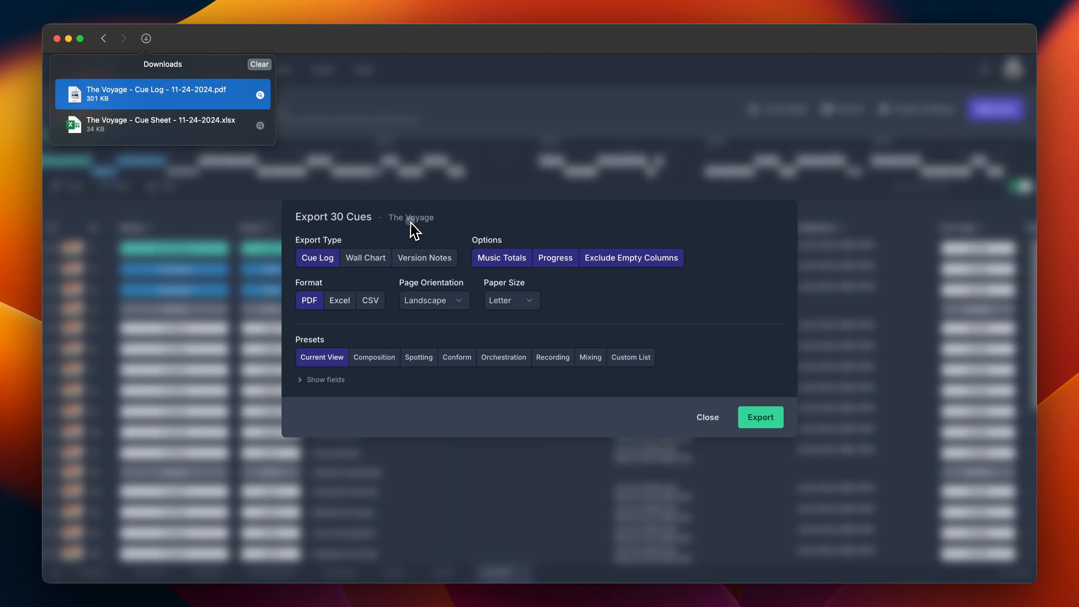
pyautogui.click(411, 233)
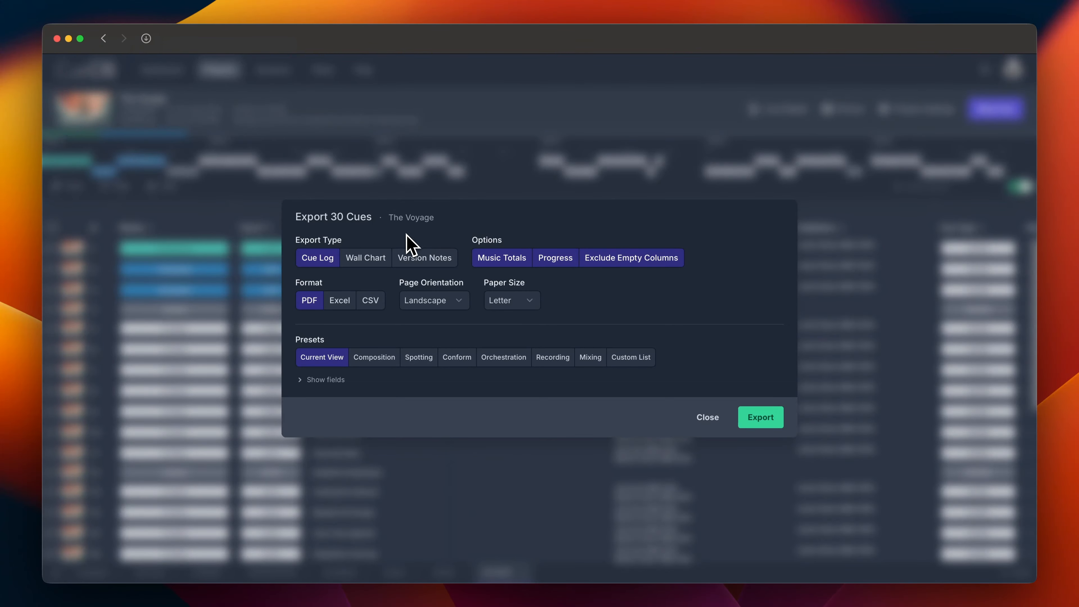
# - Export all cues as a Wall Chart PDF in landscape Letter size with every column included, and show the downloaded files
pyautogui.click(368, 260)
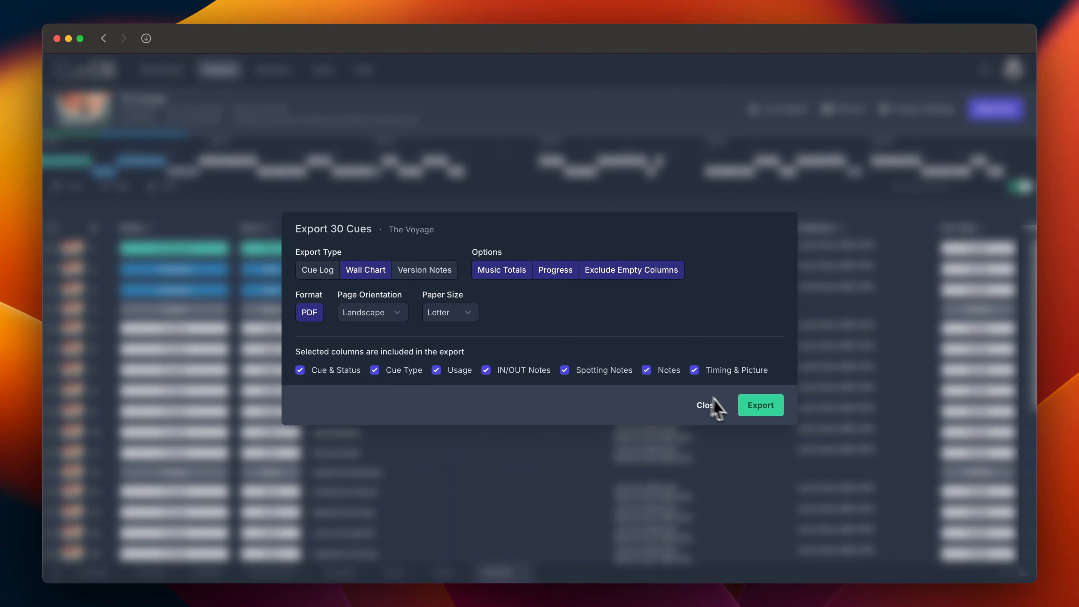
pyautogui.click(762, 409)
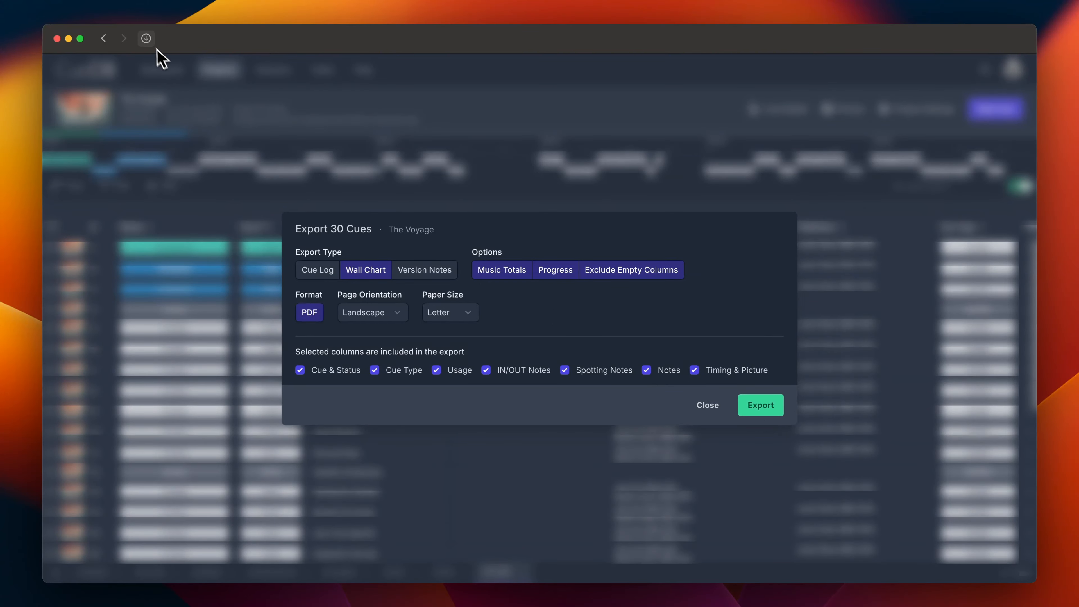
pyautogui.click(146, 39)
# - Open The Voyage - Wall Chart - 11-24-2024.pdf, review its cue rows, and close the PDF and the downloads list
pyautogui.click(151, 96)
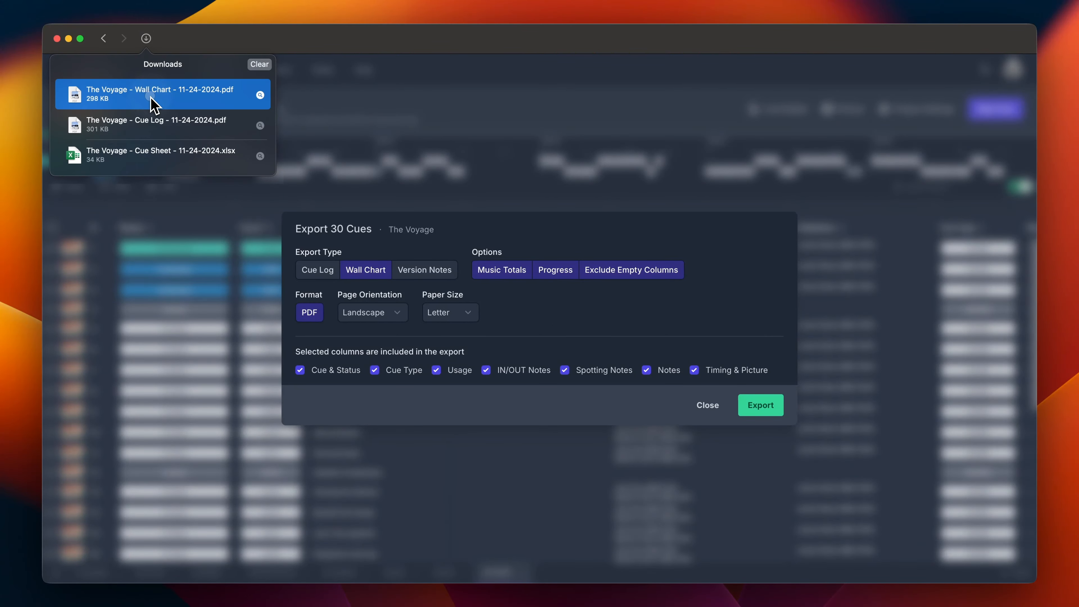
pyautogui.doubleClick(151, 97)
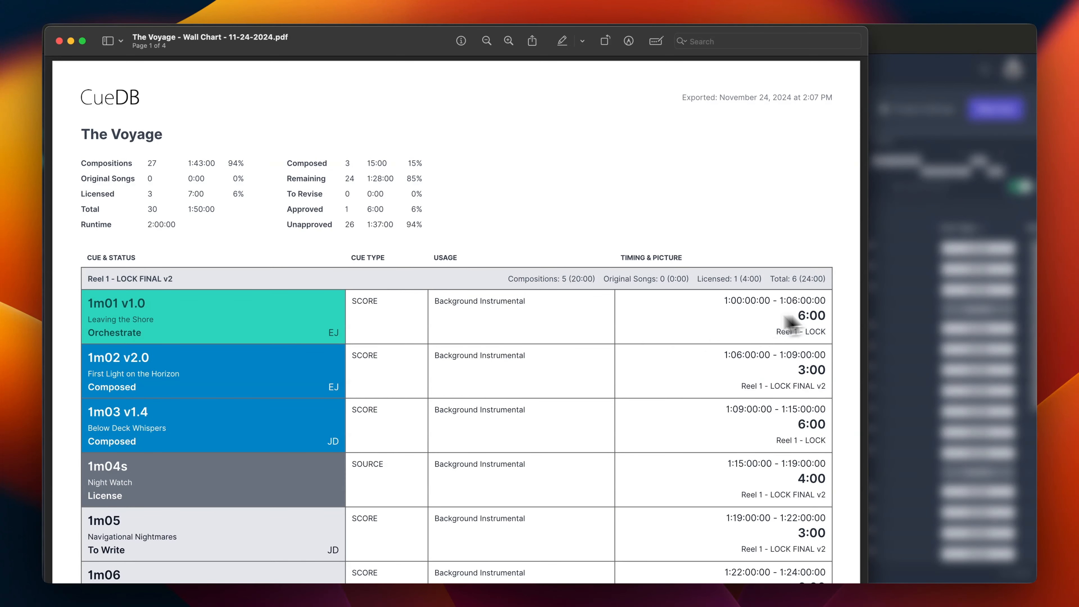
pyautogui.scroll(-15, 316, 333)
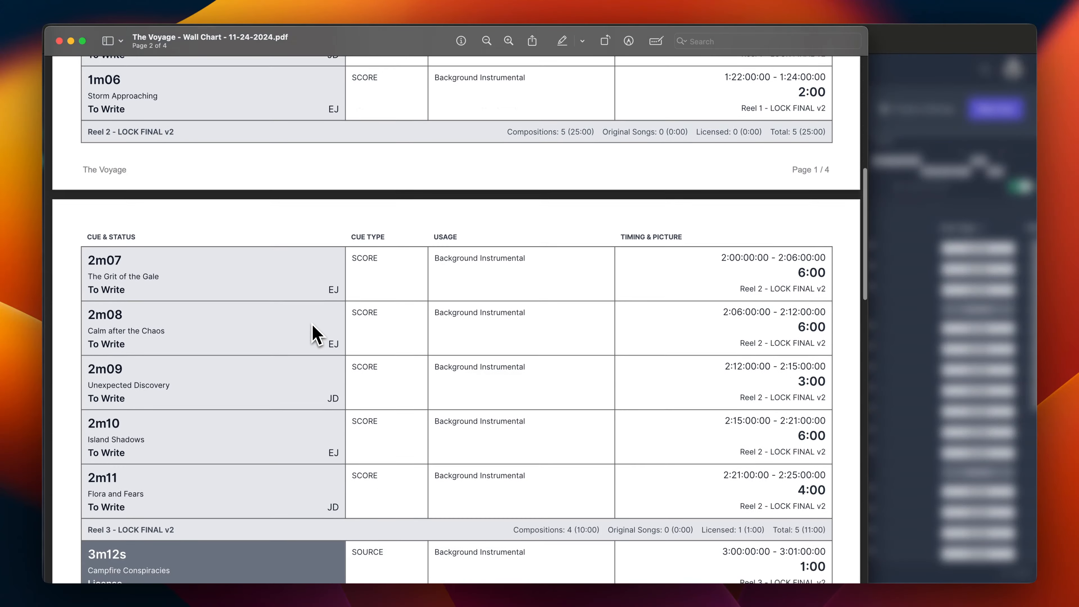
pyautogui.click(60, 41)
pyautogui.click(535, 314)
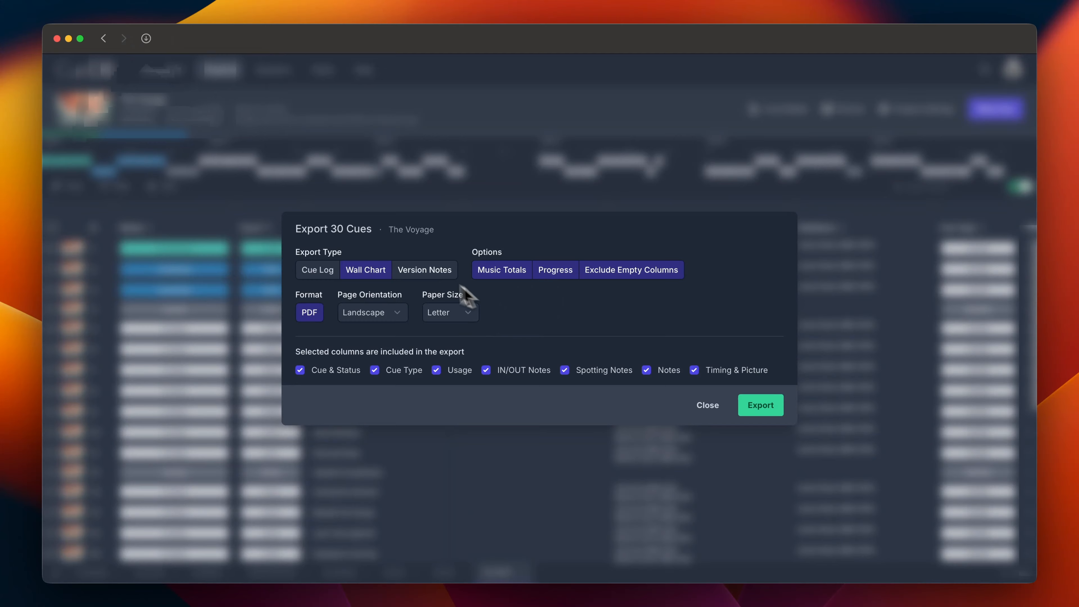
# - View the Version Notes export options and close the export dialog without exporting
pyautogui.click(421, 273)
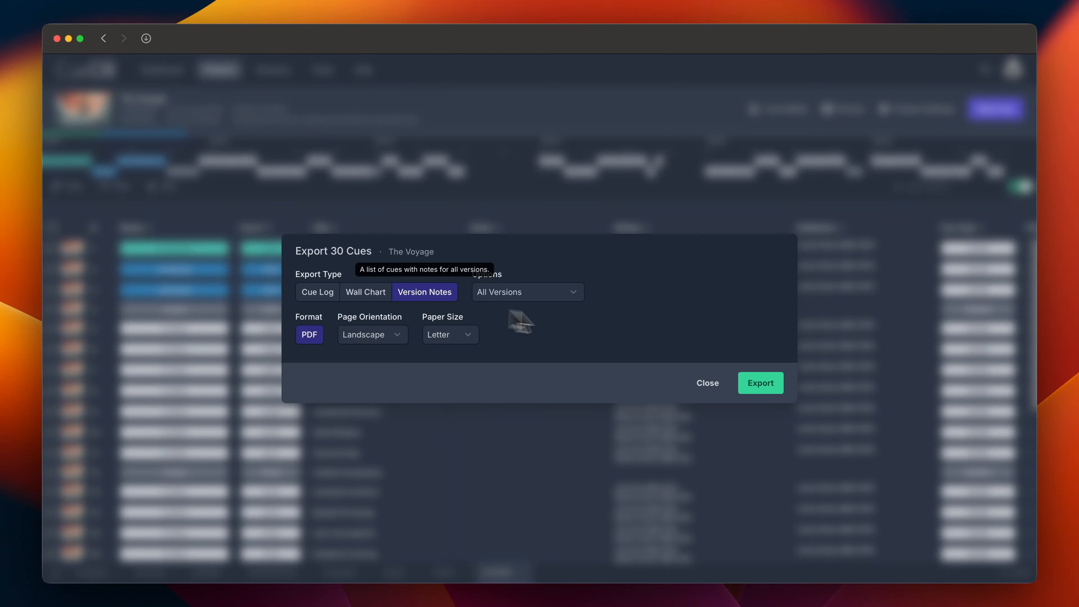
pyautogui.click(711, 391)
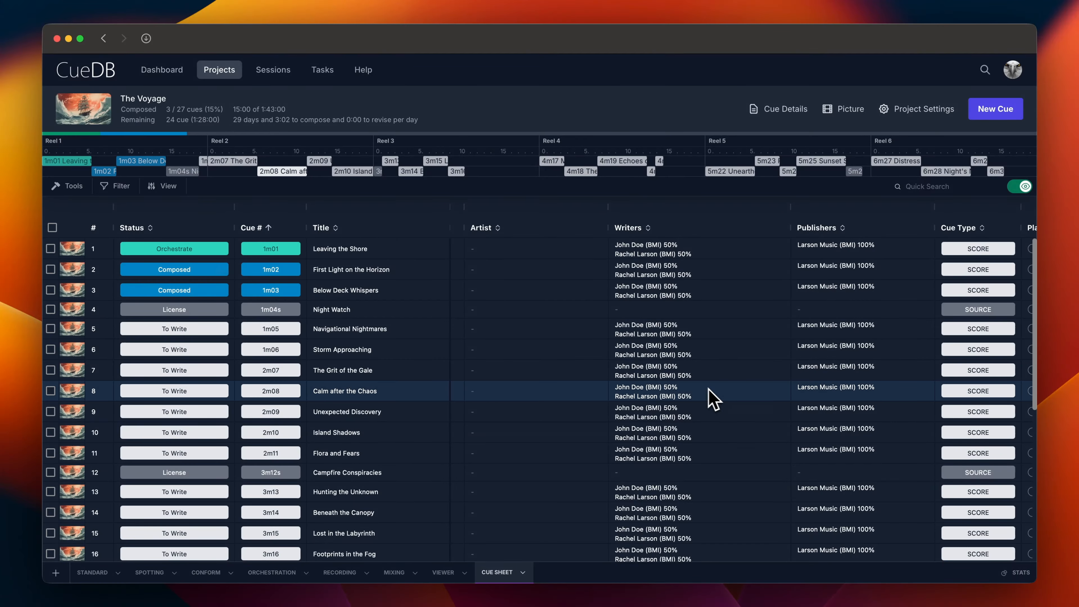
# - Switch The Voyage's cue list to the Standard view and log out of the account
pyautogui.click(92, 572)
pyautogui.scroll(-1, 669, 309)
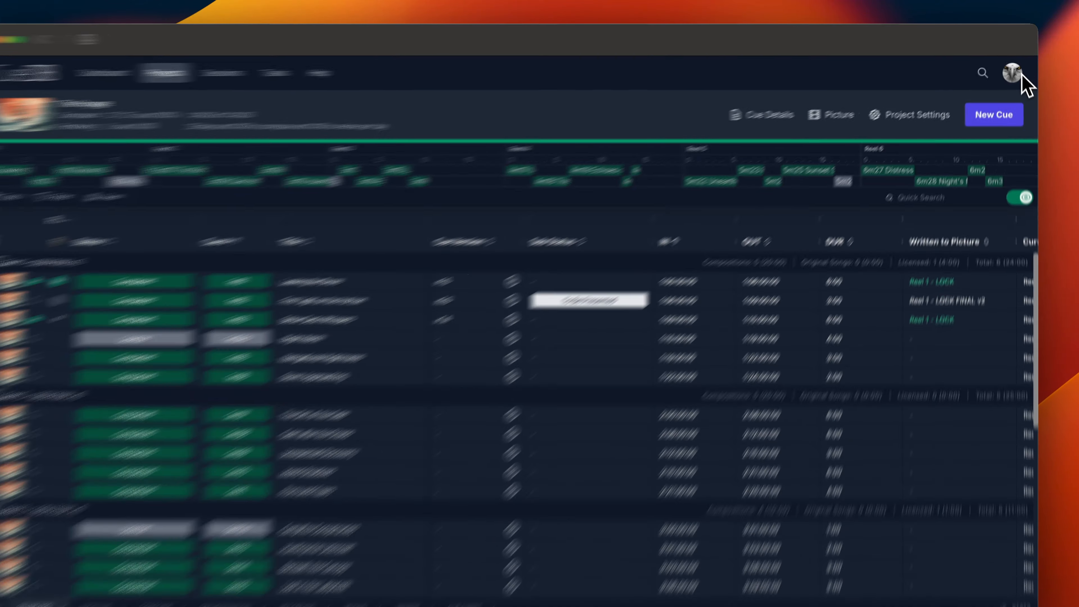
pyautogui.click(1013, 70)
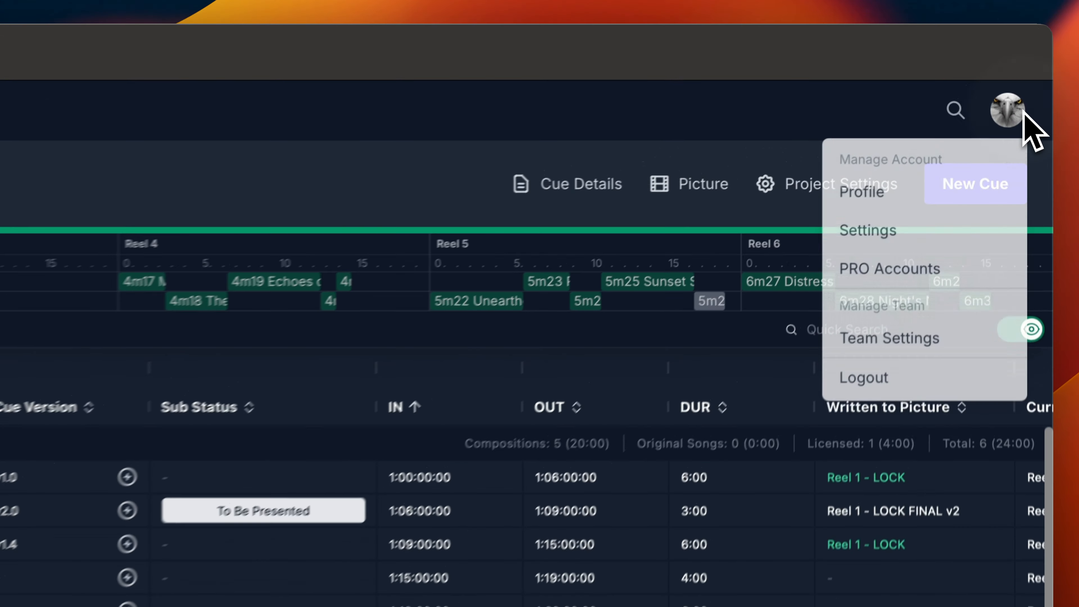
pyautogui.click(875, 419)
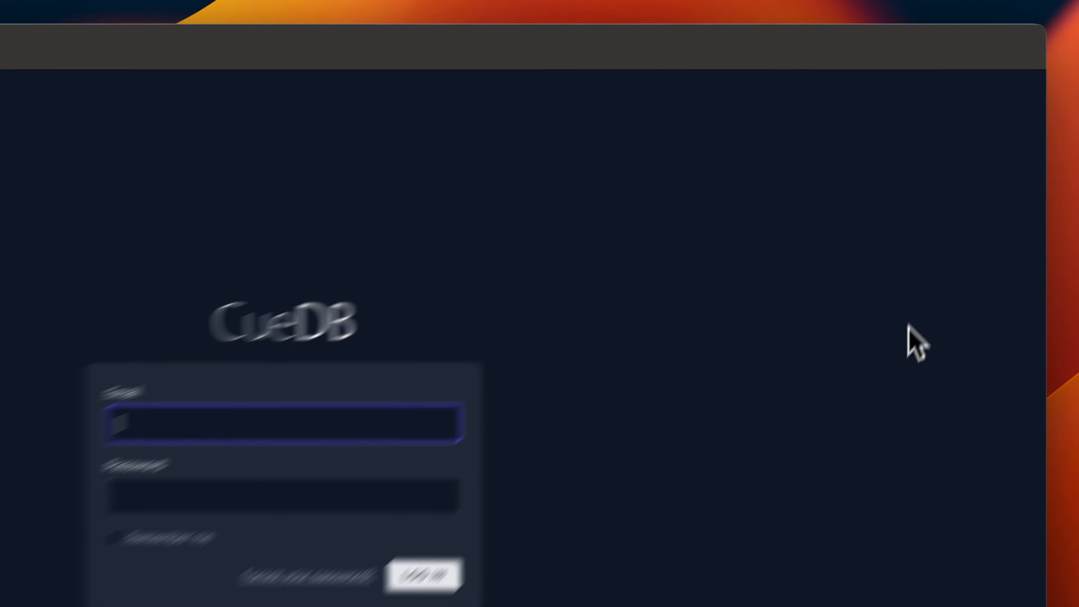